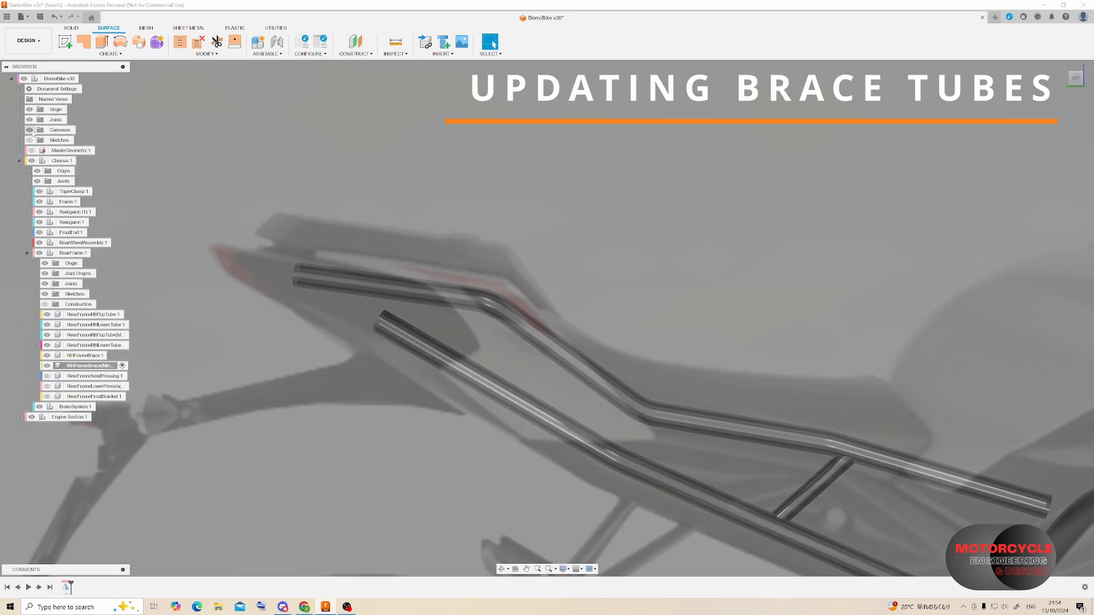
# - Hide the canvases and examine the brace tube between the upper and lower rear frame tubes
pyautogui.click(29, 130)
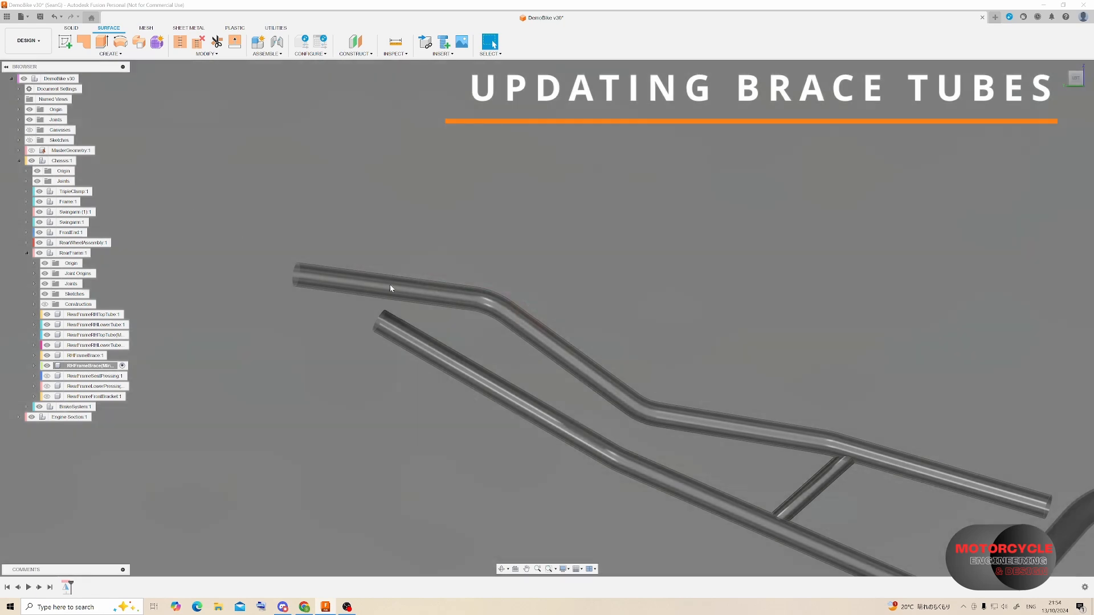
pyautogui.keyDown('shift'); pyautogui.moveTo(465, 314); pyautogui.dragTo(501, 320, button='middle'); pyautogui.keyUp('shift')
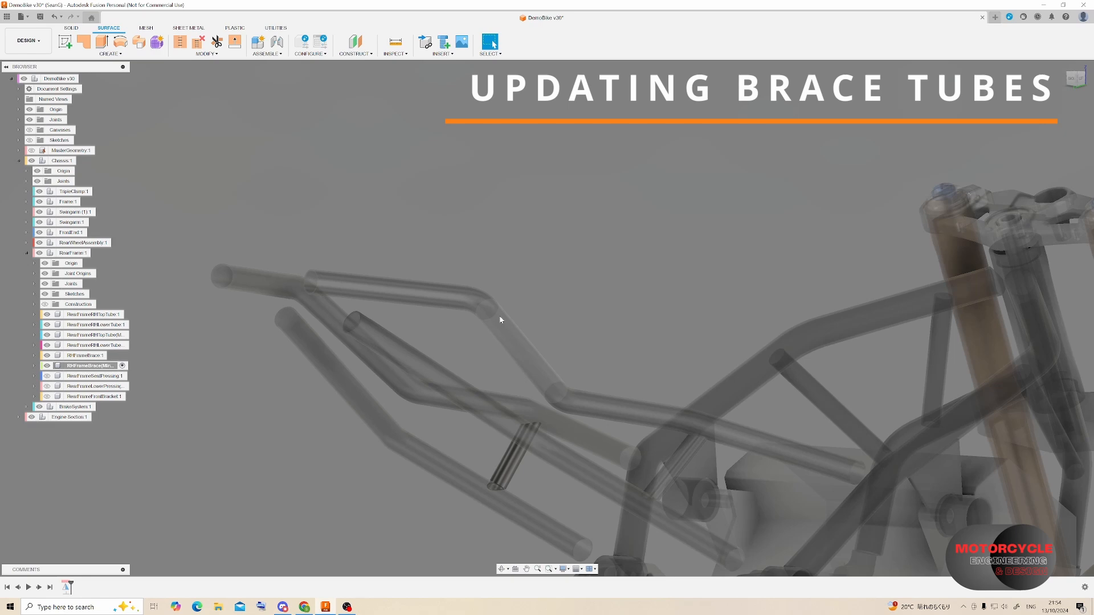
pyautogui.keyDown('shift'); pyautogui.moveTo(548, 328); pyautogui.dragTo(481, 321, button='middle'); pyautogui.keyUp('shift')
pyautogui.scroll(10, 792, 189)
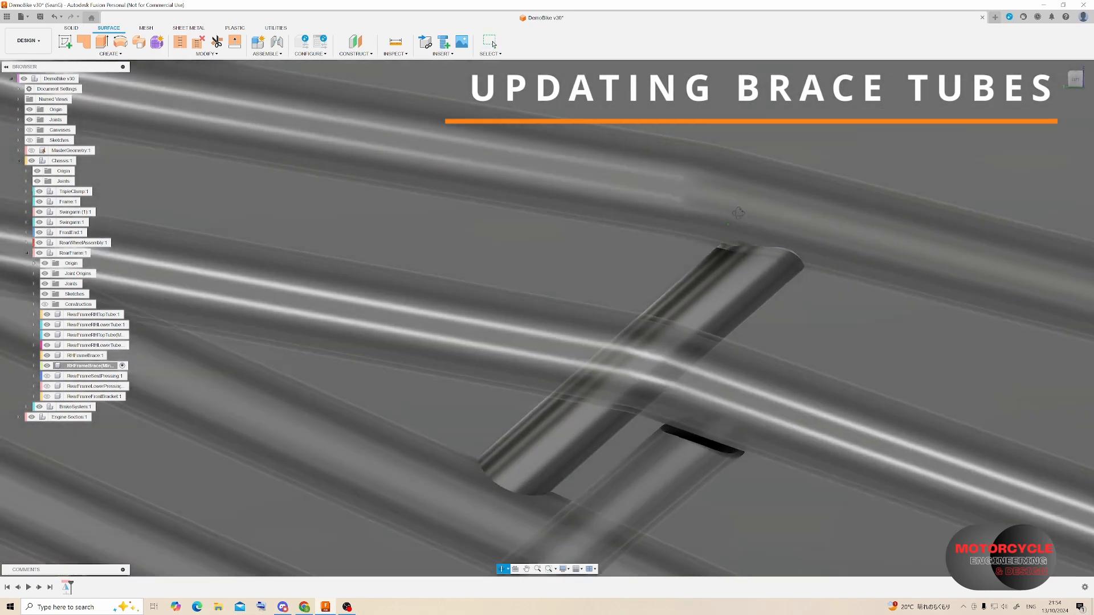
pyautogui.keyDown('shift'); pyautogui.moveTo(739, 213); pyautogui.dragTo(700, 213, button='middle'); pyautogui.keyUp('shift')
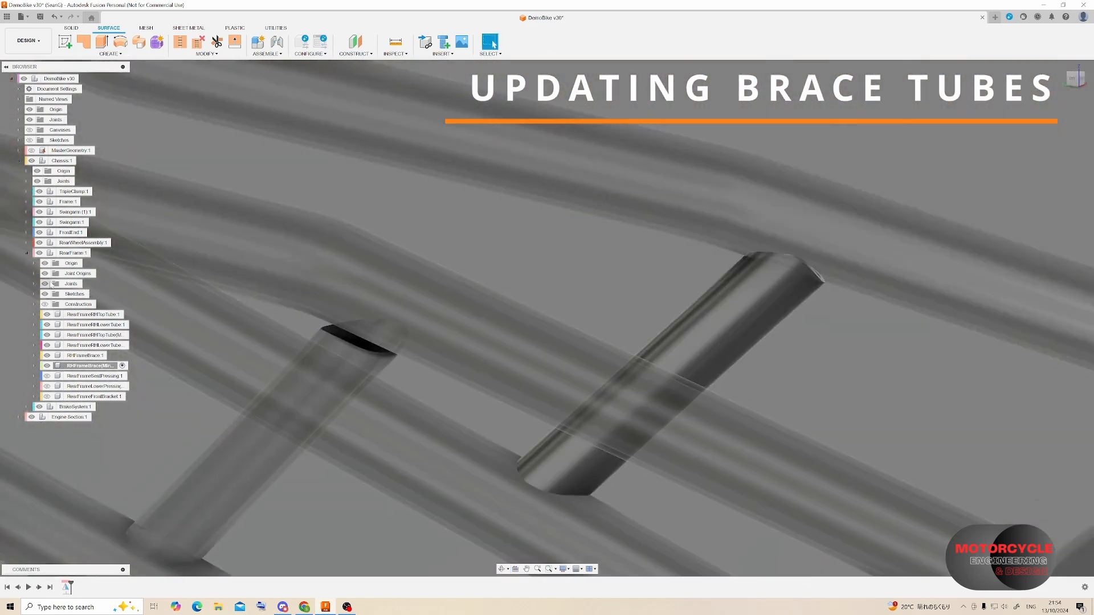
# - Activate the RearFrame component and inspect how the right-hand brace meets the frame tubes
pyautogui.click(95, 254)
pyautogui.click(95, 254)
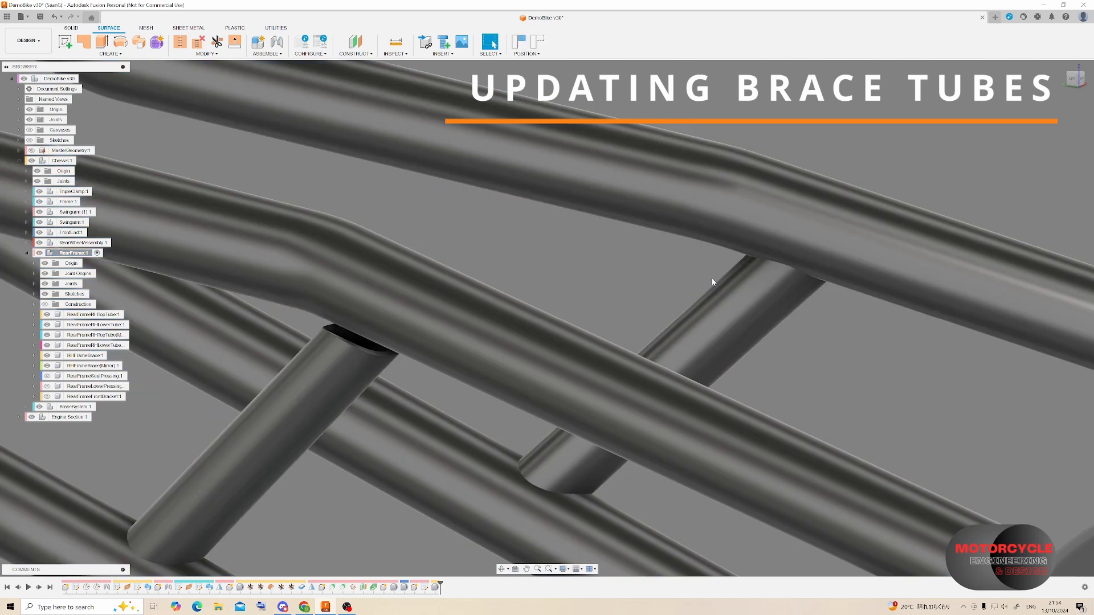
pyautogui.click(832, 275)
pyautogui.scroll(-3, 824, 279)
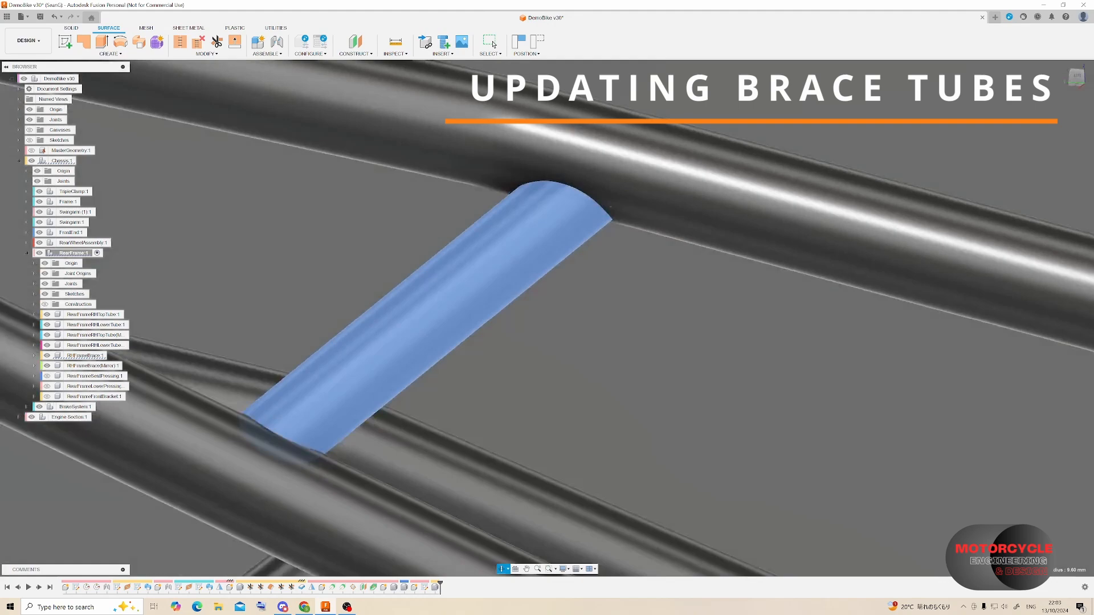
pyautogui.keyDown('shift'); pyautogui.moveTo(611, 208); pyautogui.dragTo(616, 268, button='middle'); pyautogui.keyUp('shift')
pyautogui.scroll(-3, 615, 268)
pyautogui.scroll(1, 313, 289)
# - Activate the RHFrameBrace component and inspect its base feature together with the frame tubes
pyautogui.doubleClick(107, 355)
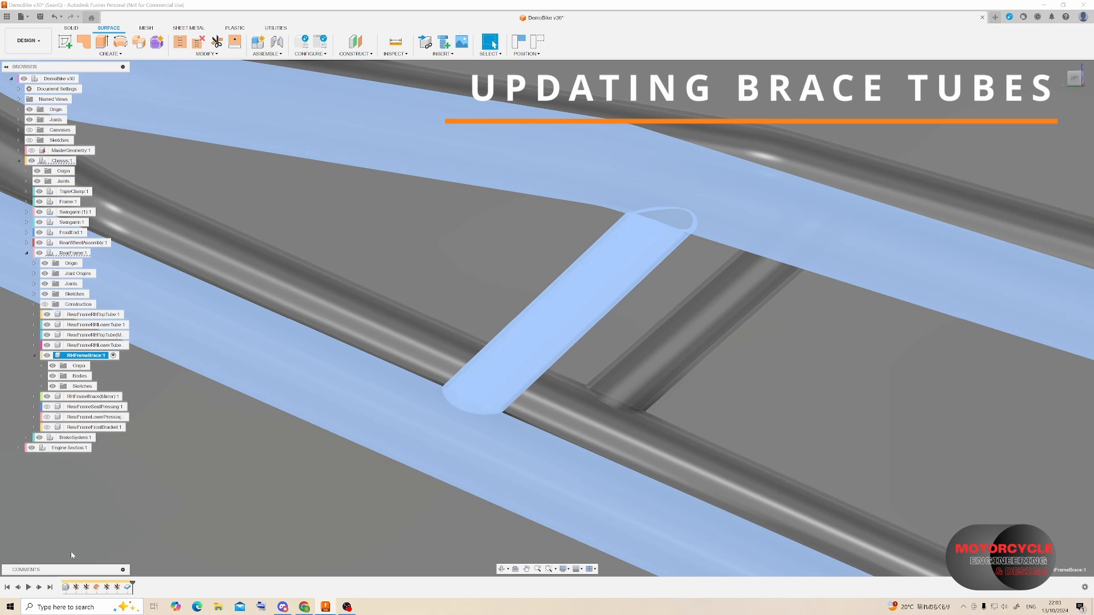
pyautogui.rightClick(66, 588)
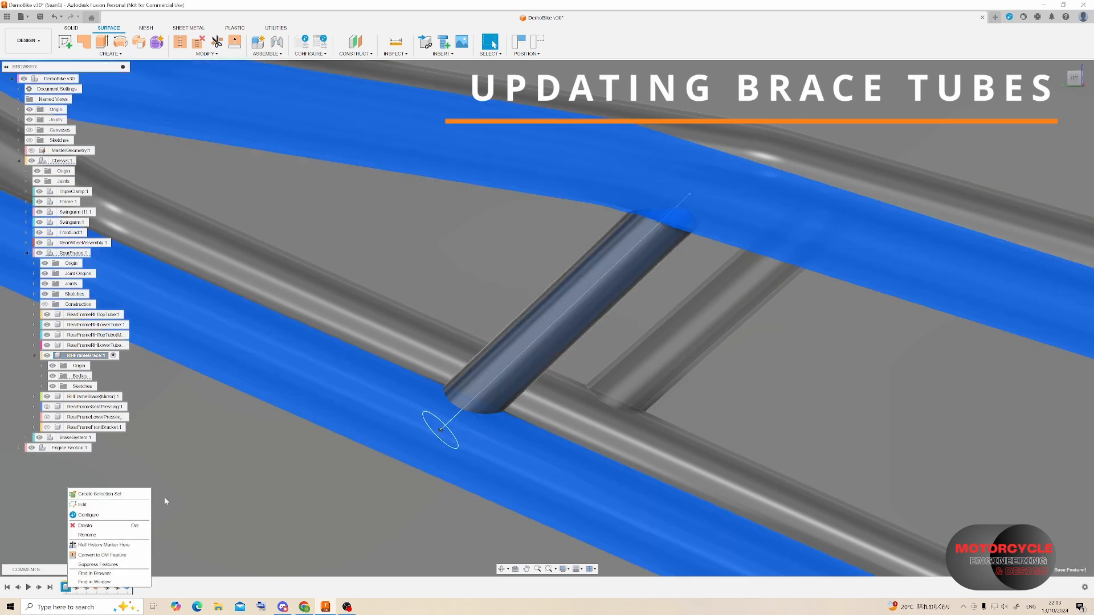
pyautogui.click(186, 481)
pyautogui.scroll(-7, 600, 354)
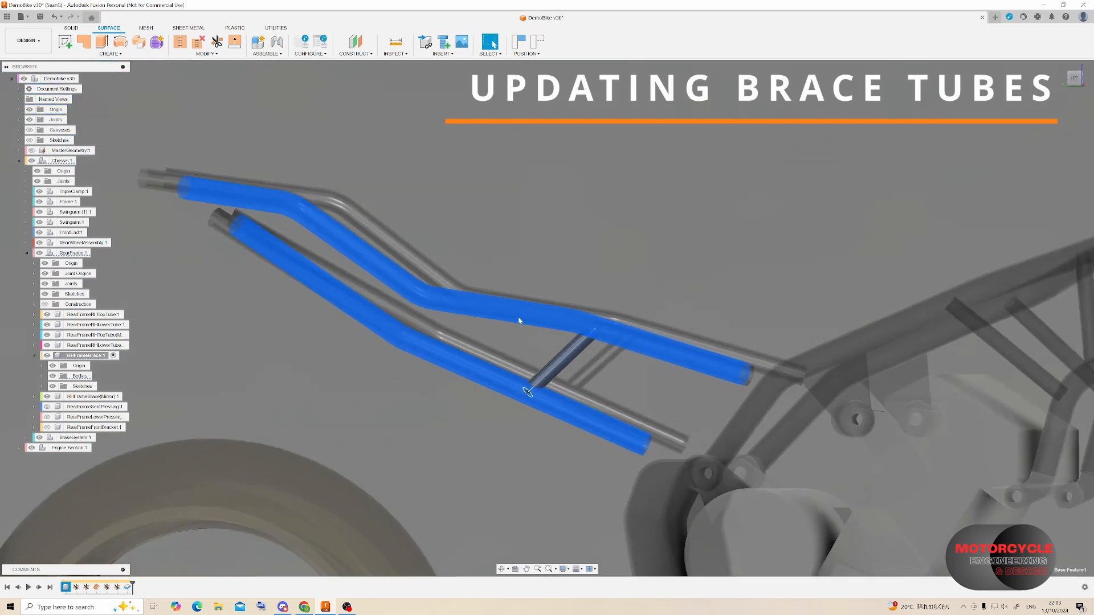
pyautogui.scroll(5, 519, 319)
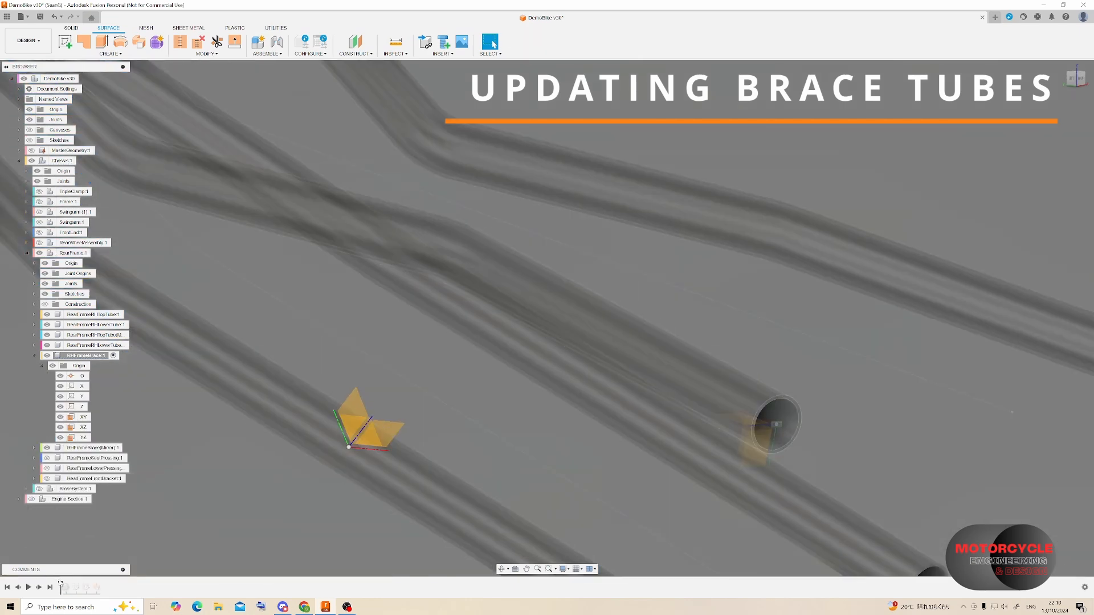
# - Roll the brace's history forward past Sketch1 and back to just after the first feature
pyautogui.moveTo(61, 585)
pyautogui.mouseDown()
pyautogui.moveTo(112, 585)
pyautogui.moveTo(81, 581)
pyautogui.mouseUp()
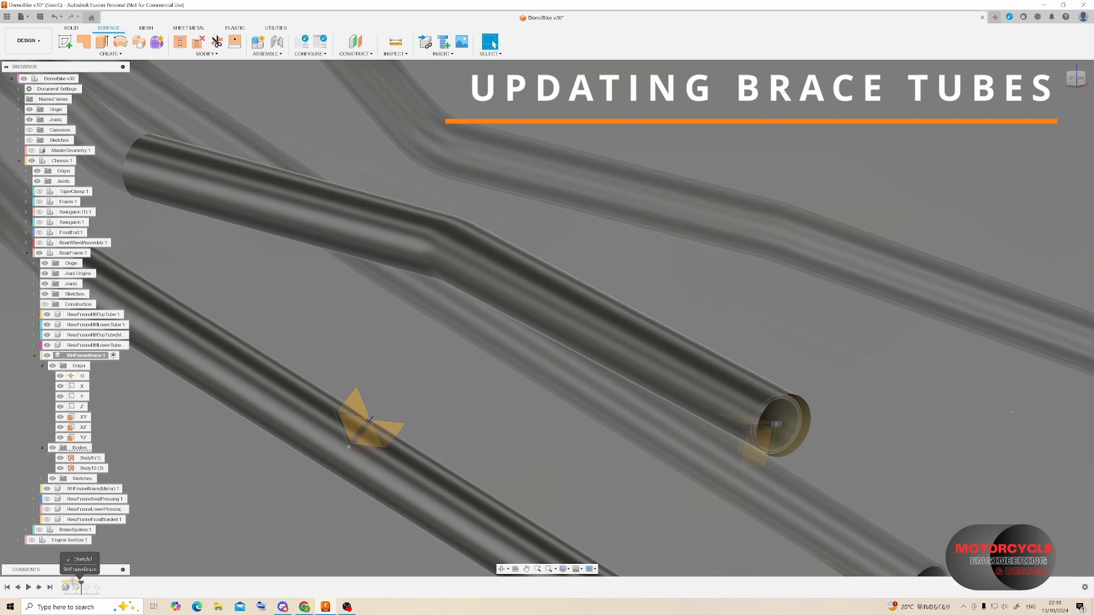
pyautogui.moveTo(85, 584); pyautogui.dragTo(67, 584)
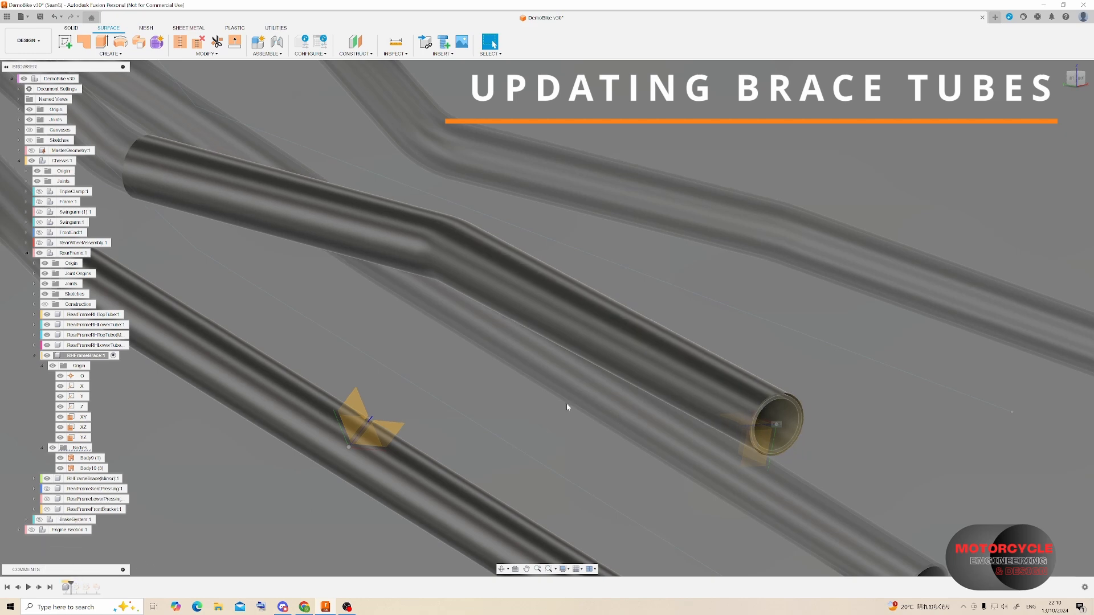
pyautogui.scroll(3, 513, 377)
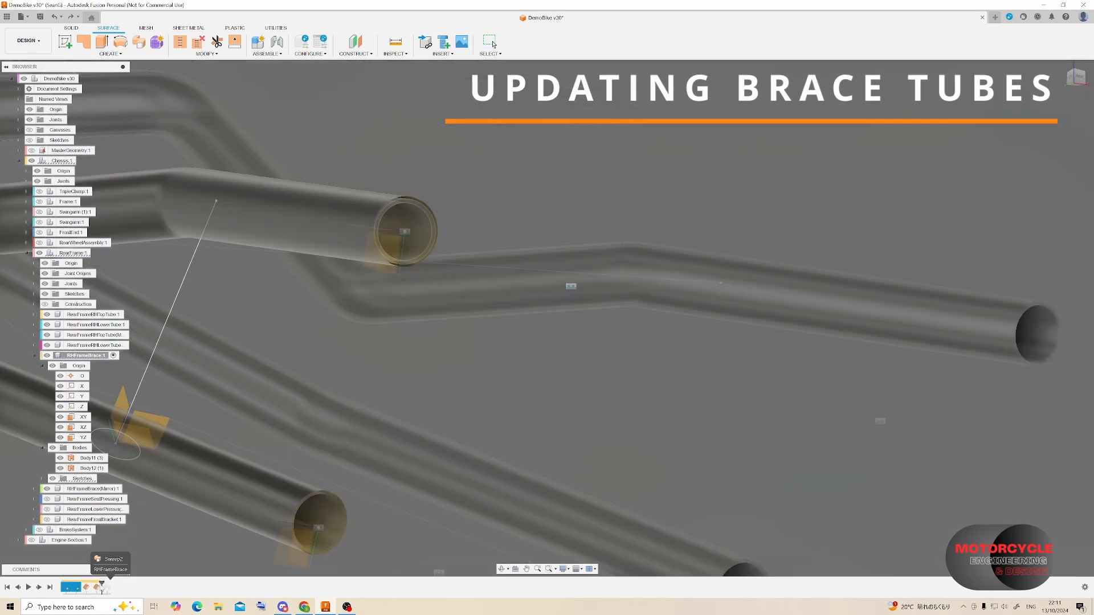
# - Roll the brace's history back to just after the two surface offsets and convert both to DM features
pyautogui.moveTo(101, 585); pyautogui.dragTo(106, 588)
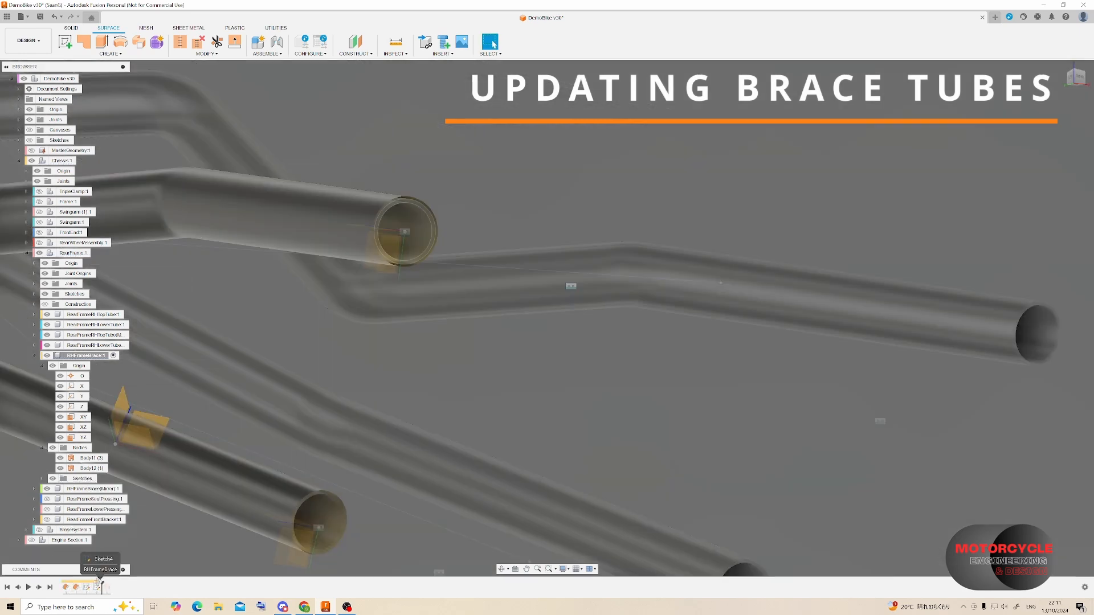
pyautogui.moveTo(90, 582); pyautogui.dragTo(81, 582)
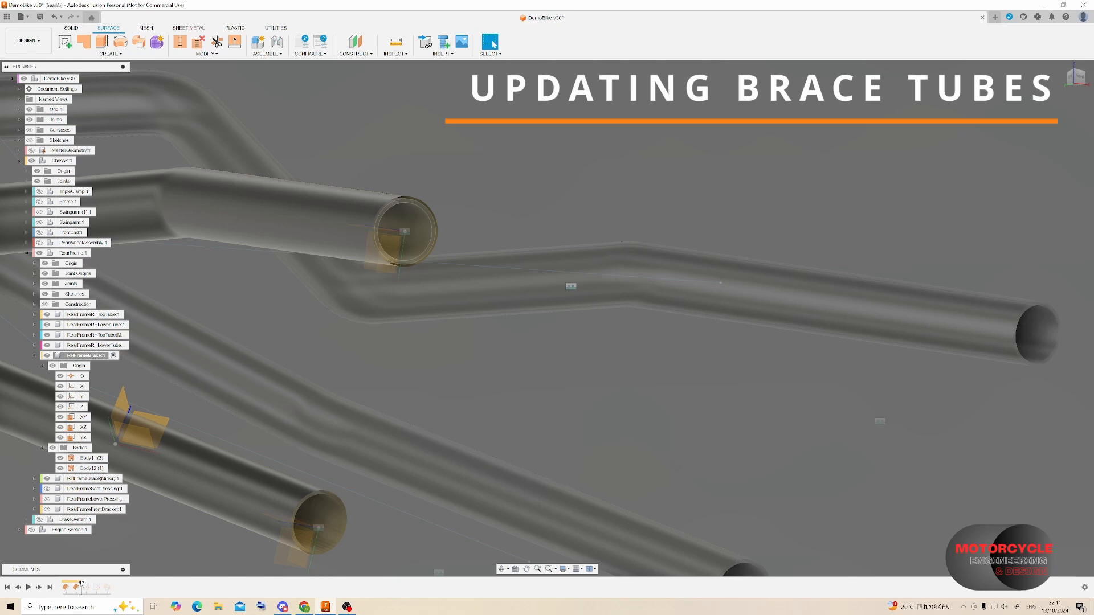
pyautogui.click(66, 588)
pyautogui.keyDown('shift'); pyautogui.click(77, 587); pyautogui.keyUp('shift')
pyautogui.rightClick(76, 588)
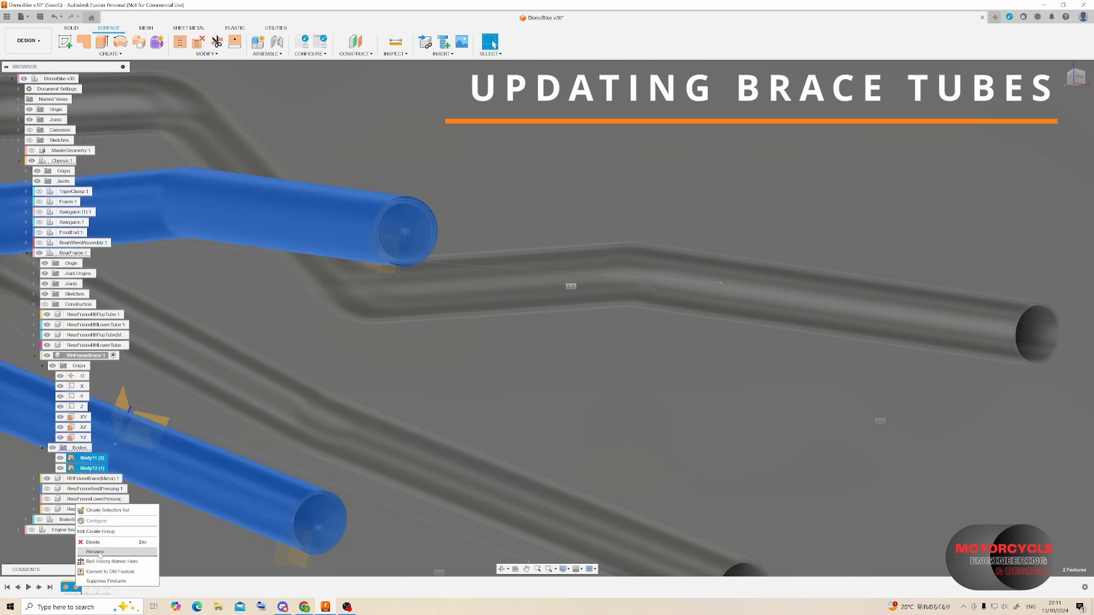
pyautogui.click(100, 572)
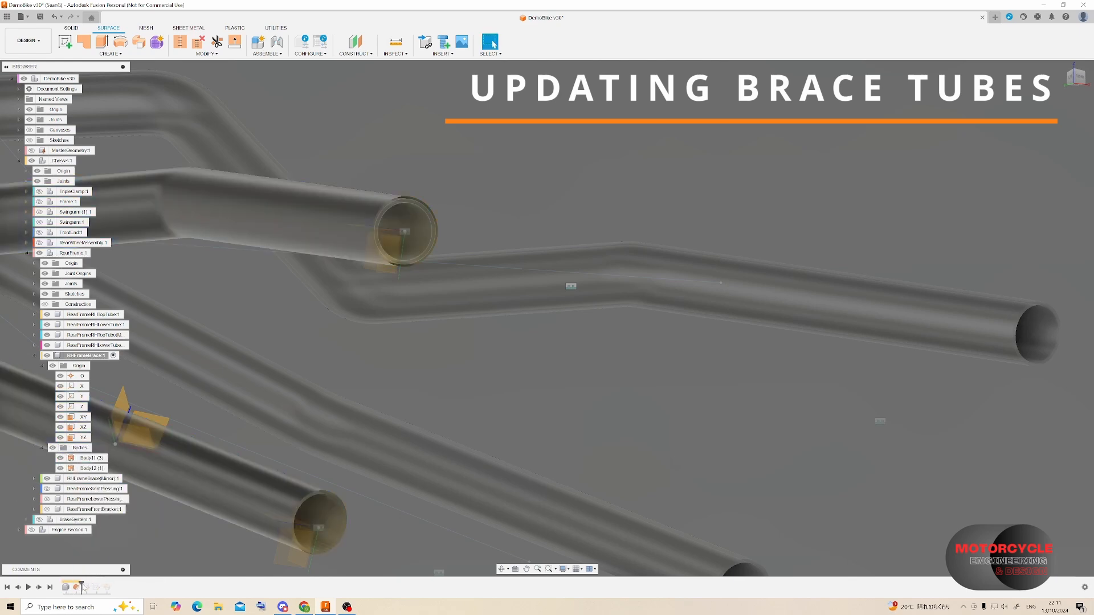
pyautogui.click(77, 587)
pyautogui.rightClick(76, 588)
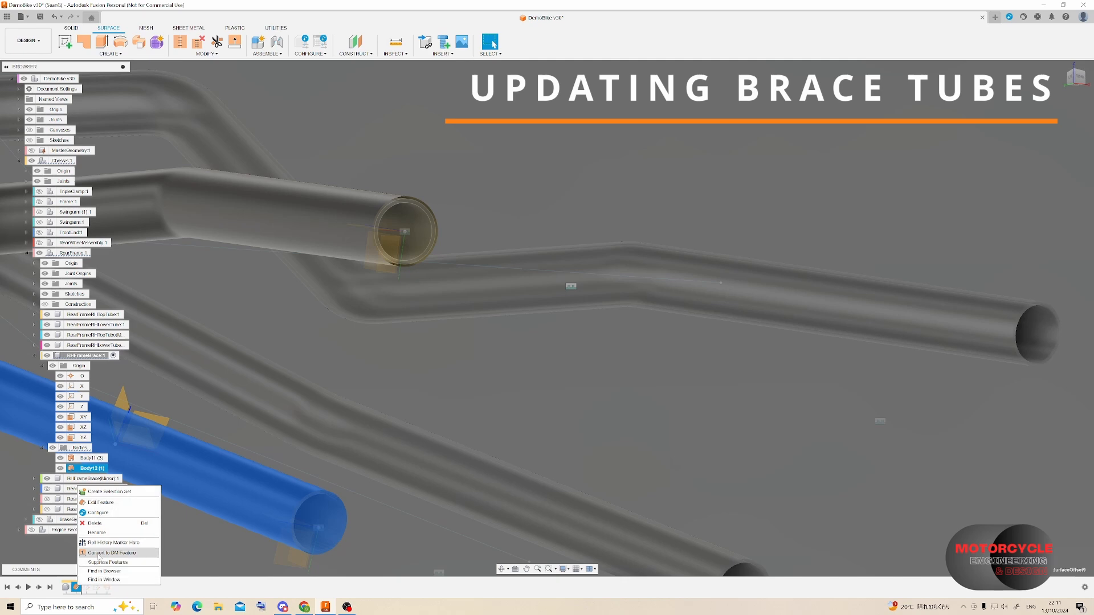
pyautogui.click(91, 580)
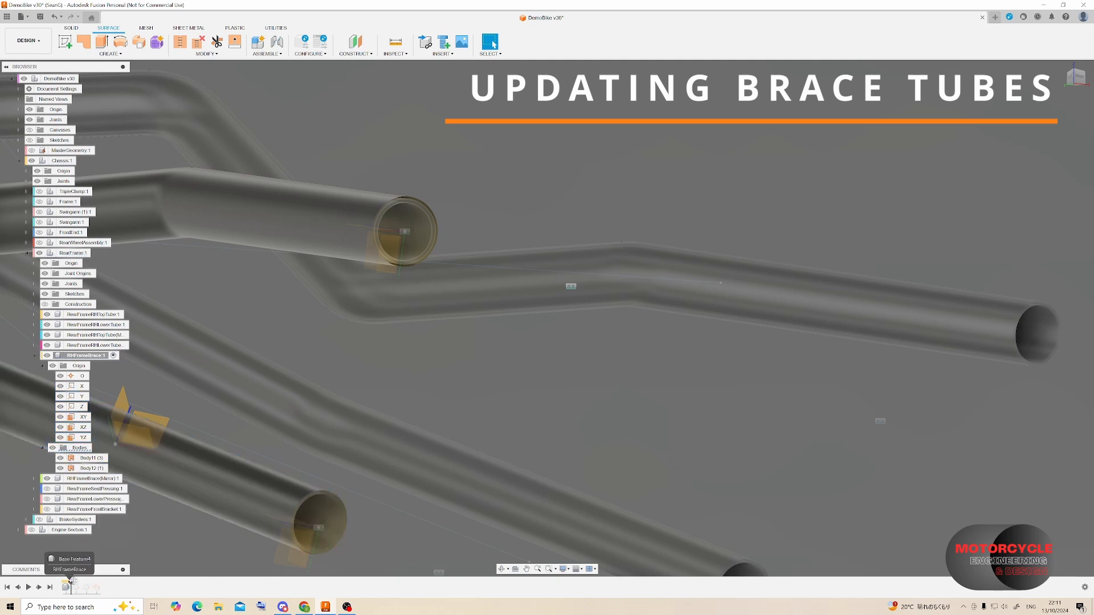
# - Roll the history forward past the sketches and the sweep, and examine where the brace enters the upper tube
pyautogui.moveTo(71, 583); pyautogui.dragTo(90, 583)
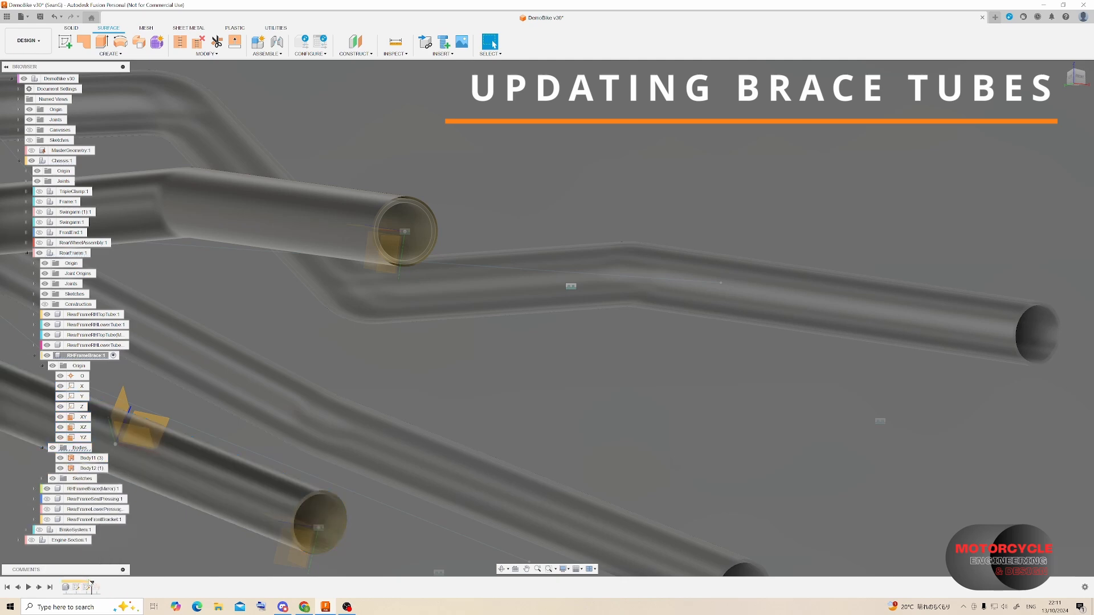
pyautogui.moveTo(99, 584); pyautogui.dragTo(102, 584)
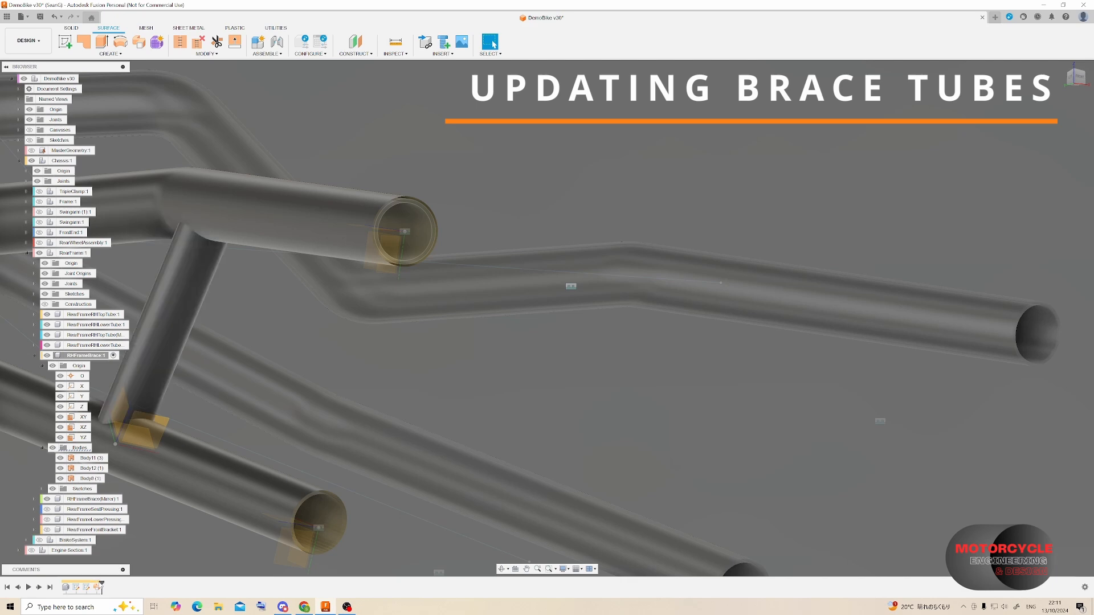
pyautogui.scroll(-3, 460, 331)
pyautogui.scroll(5, 259, 293)
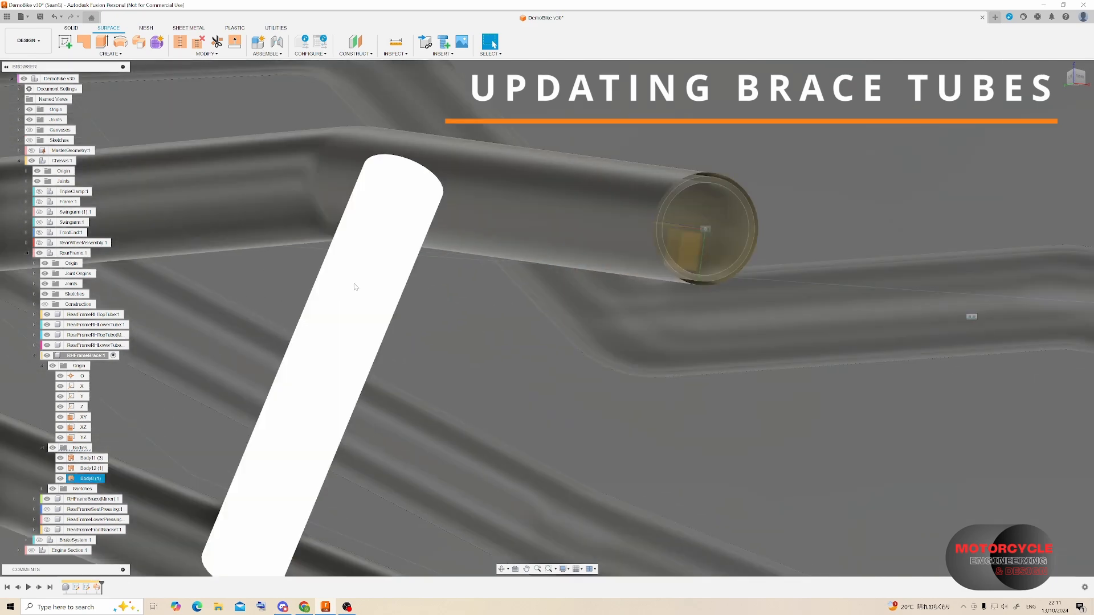
pyautogui.scroll(-2, 371, 353)
pyautogui.scroll(3, 382, 325)
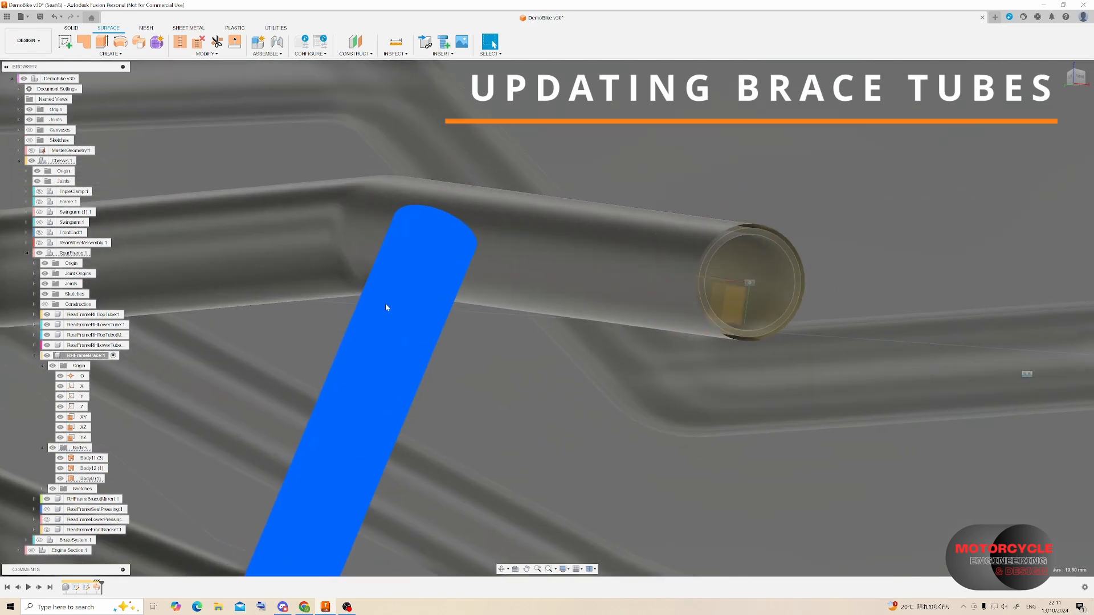
pyautogui.click(460, 287)
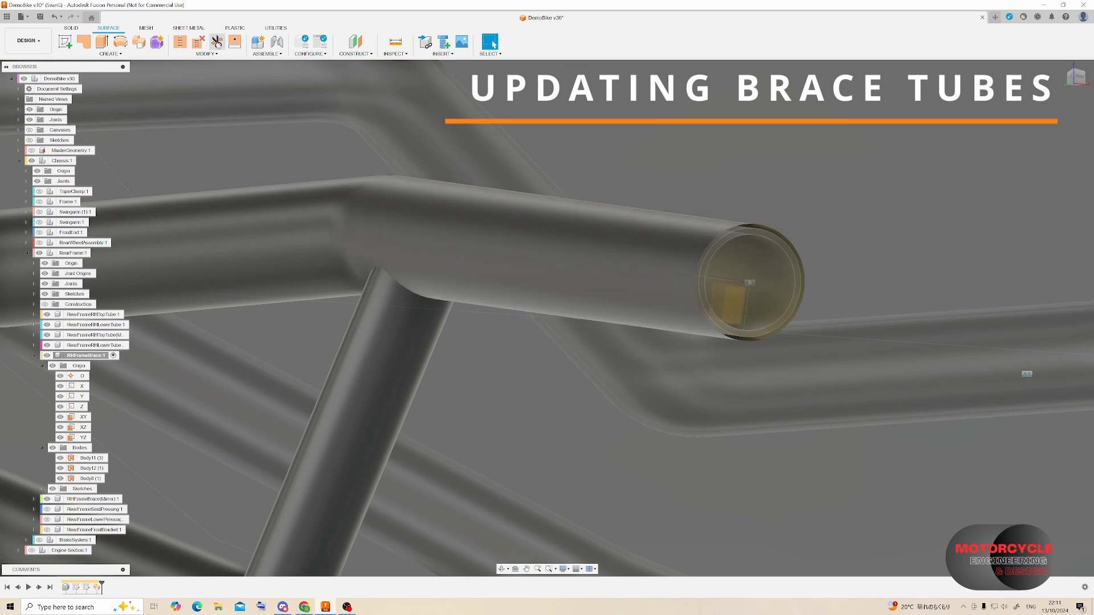
# - Try to trim the brace tube's upper end using the offset upper-tube surface as the trim tool
pyautogui.click(217, 42)
pyautogui.click(453, 256)
pyautogui.keyDown('shift'); pyautogui.moveTo(441, 270); pyautogui.dragTo(420, 266, button='middle'); pyautogui.keyUp('shift')
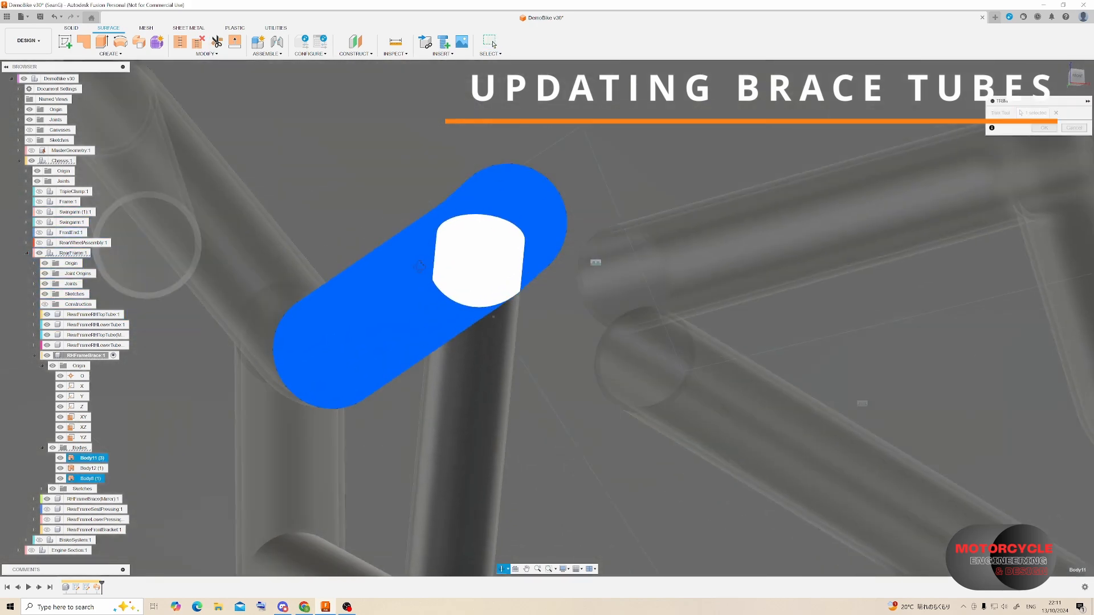
pyautogui.click(488, 269)
pyautogui.click(1047, 127)
pyautogui.scroll(-4, 538, 211)
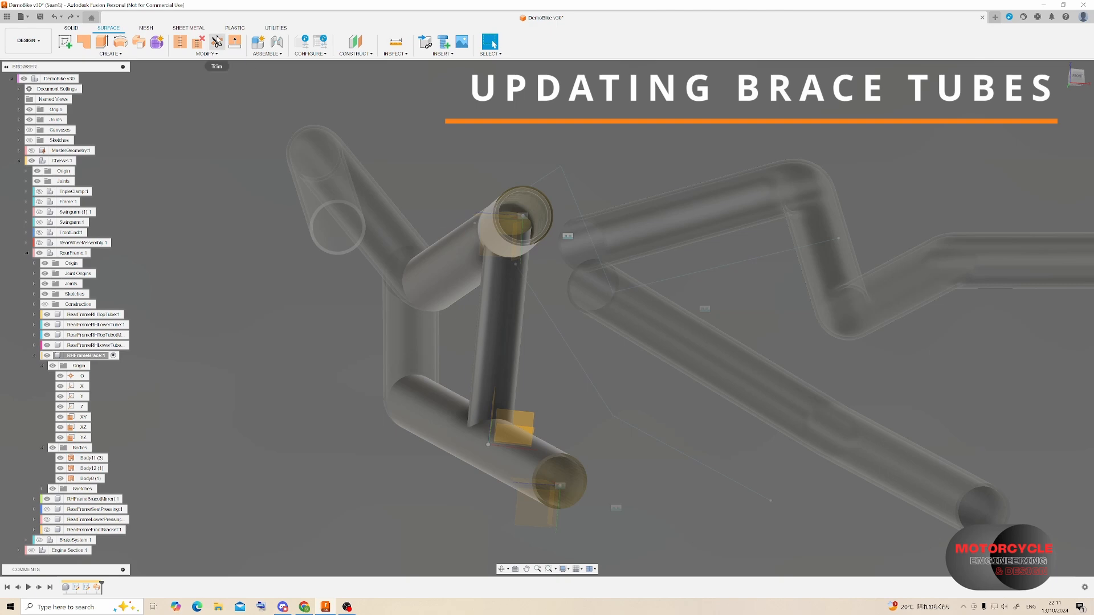
# - Try to trim away the brace piece inside the offset upper-tube surface, and undo the trim
pyautogui.click(217, 43)
pyautogui.click(513, 228)
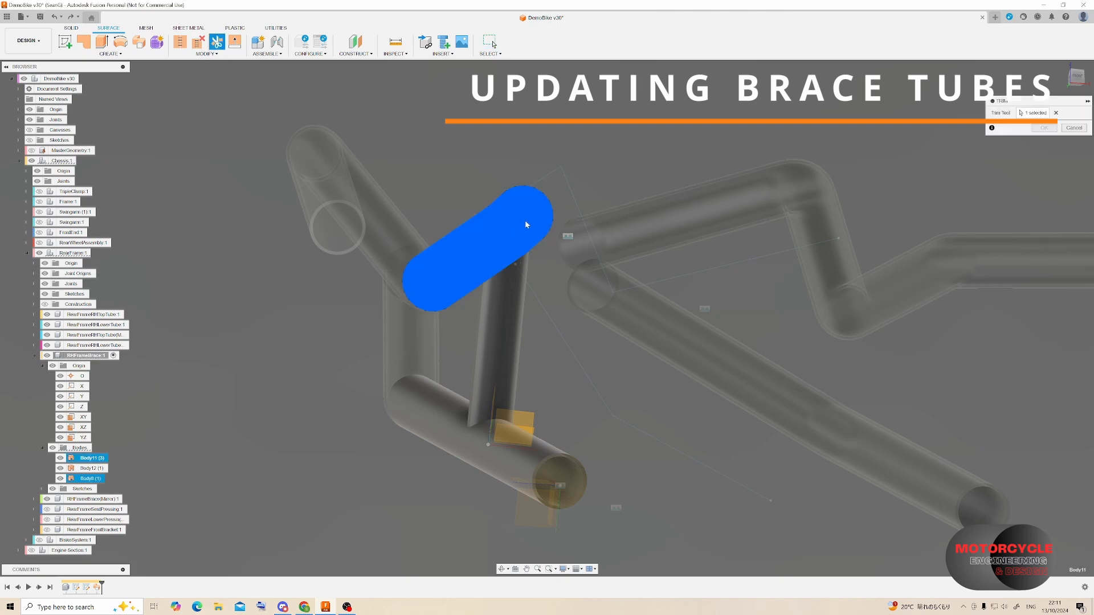
pyautogui.keyDown('shift'); pyautogui.moveTo(517, 227); pyautogui.dragTo(654, 192, button='middle'); pyautogui.keyUp('shift')
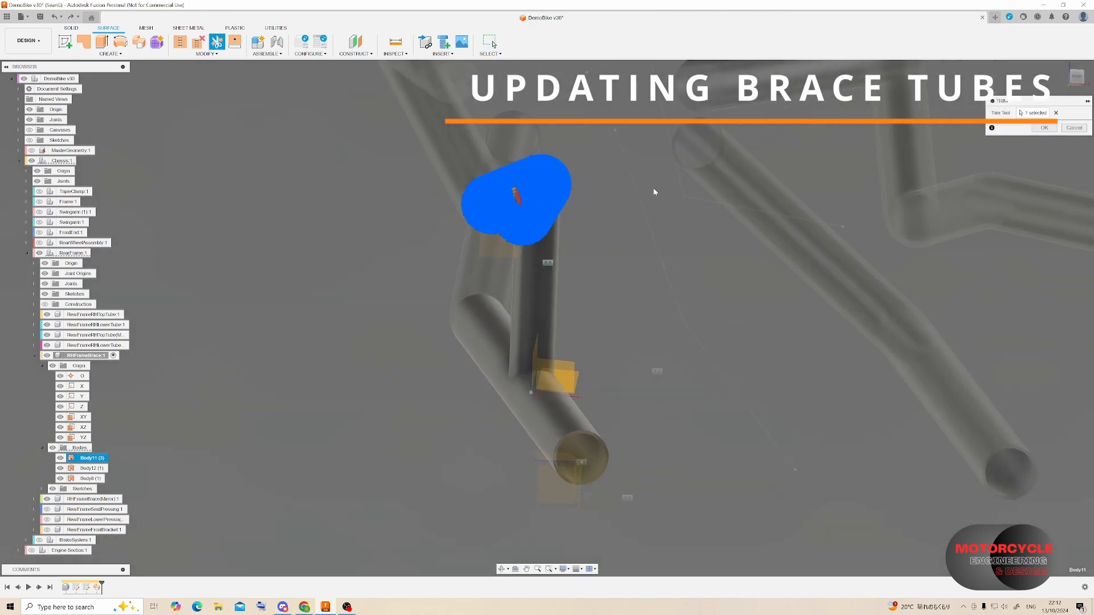
pyautogui.click(1044, 128)
pyautogui.hotkey('ctrl', 'z')
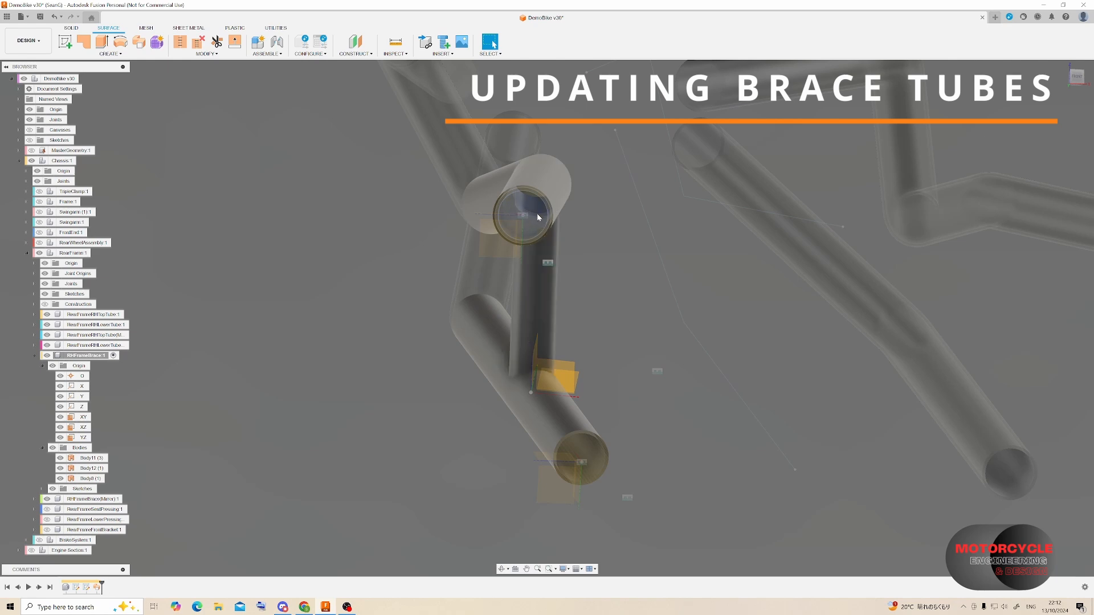
# - Try the trim with the offset upper-tube surface, removing the brace section below it, and undo it
pyautogui.click(216, 42)
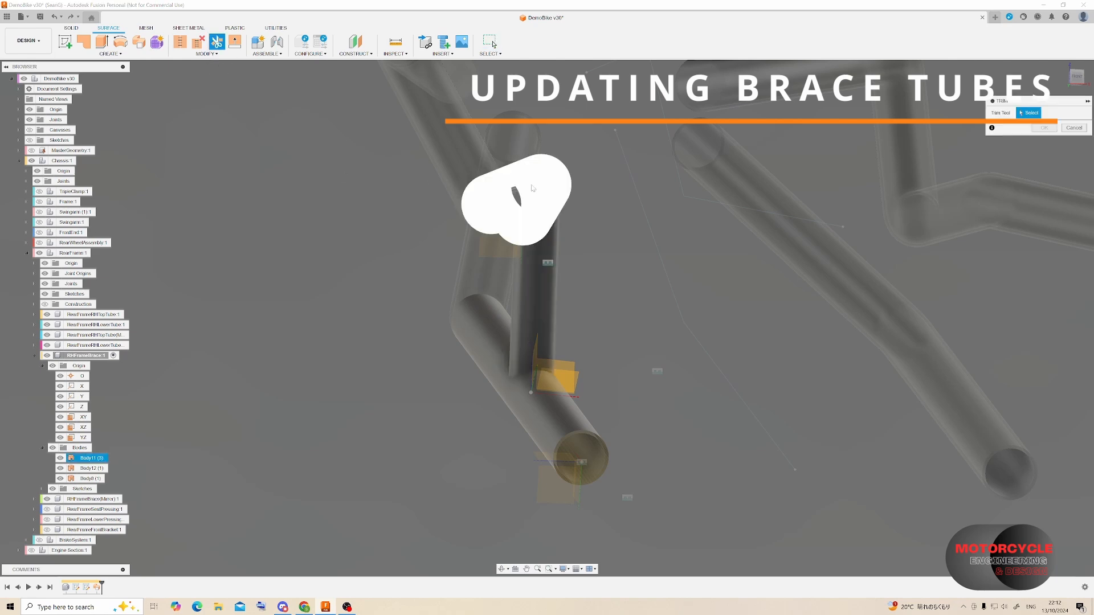
pyautogui.click(556, 205)
pyautogui.click(559, 229)
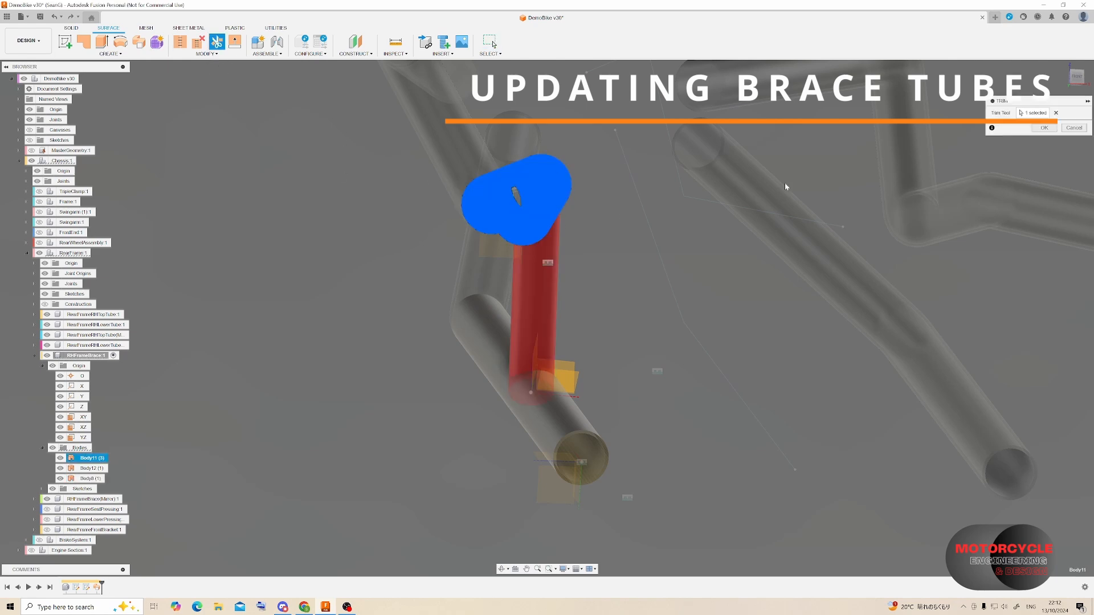
pyautogui.click(1043, 128)
pyautogui.hotkey('ctrl', 'z')
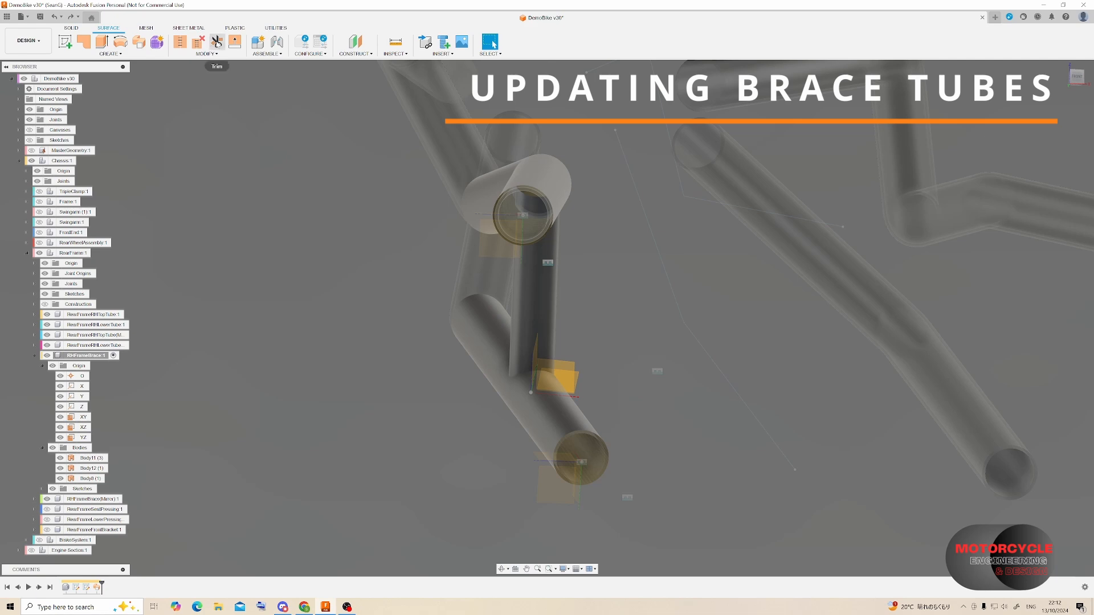
# - Try to trim the brace with the offset lower-tube surface as the trim tool, and undo the trim
pyautogui.click(217, 43)
pyautogui.click(502, 392)
pyautogui.keyDown('shift'); pyautogui.moveTo(504, 391); pyautogui.dragTo(533, 398, button='middle'); pyautogui.keyUp('shift')
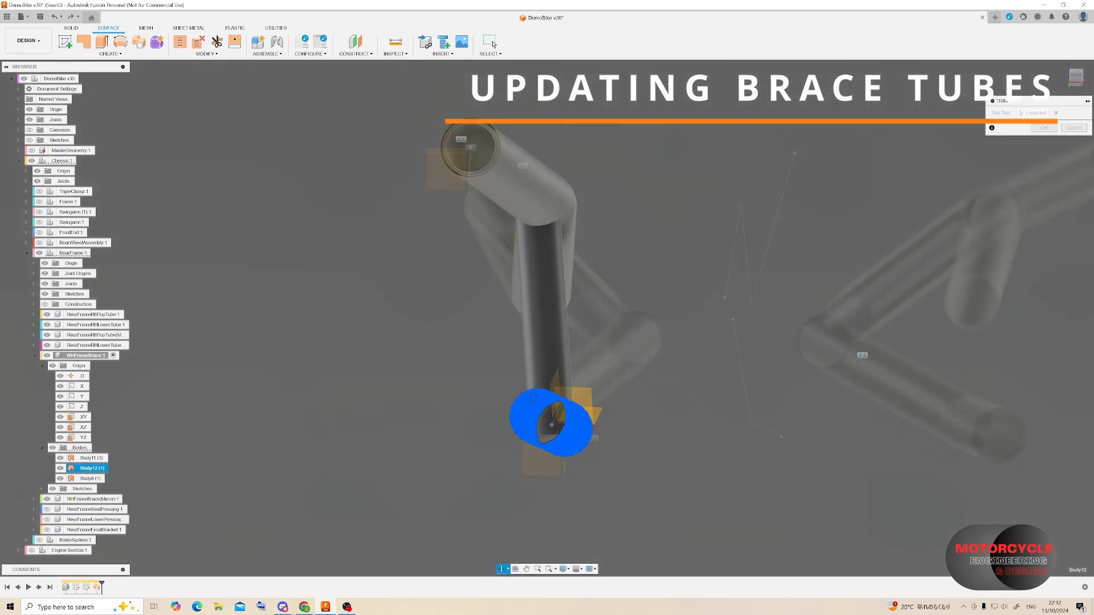
pyautogui.click(548, 422)
pyautogui.click(1043, 129)
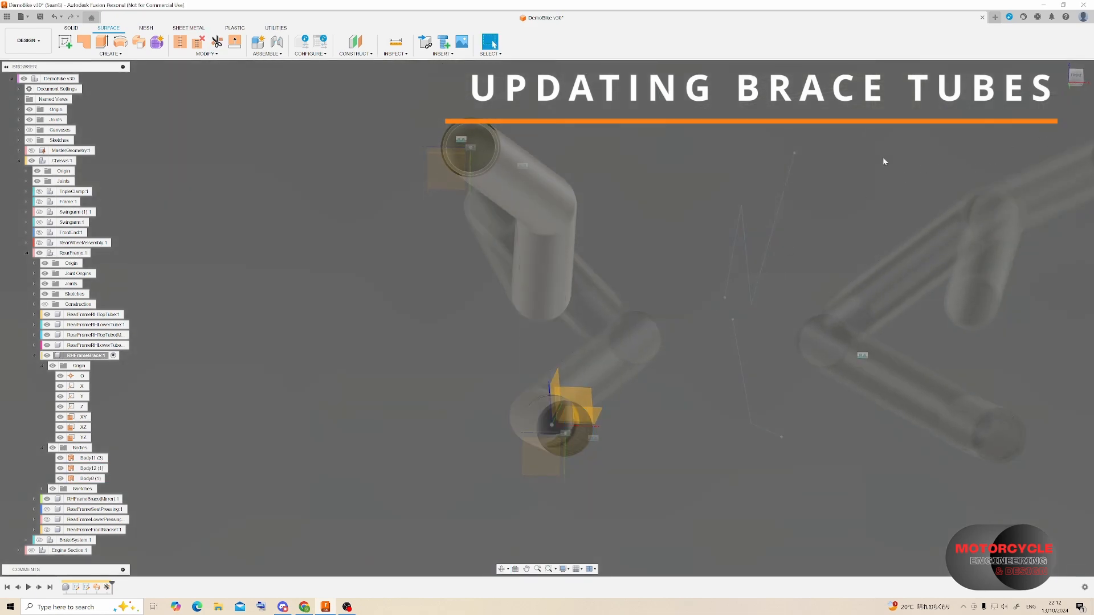
pyautogui.hotkey('ctrl', 'z')
# - Try to trim the offset lower-tube surface with the brace surface as the trim tool
pyautogui.click(216, 43)
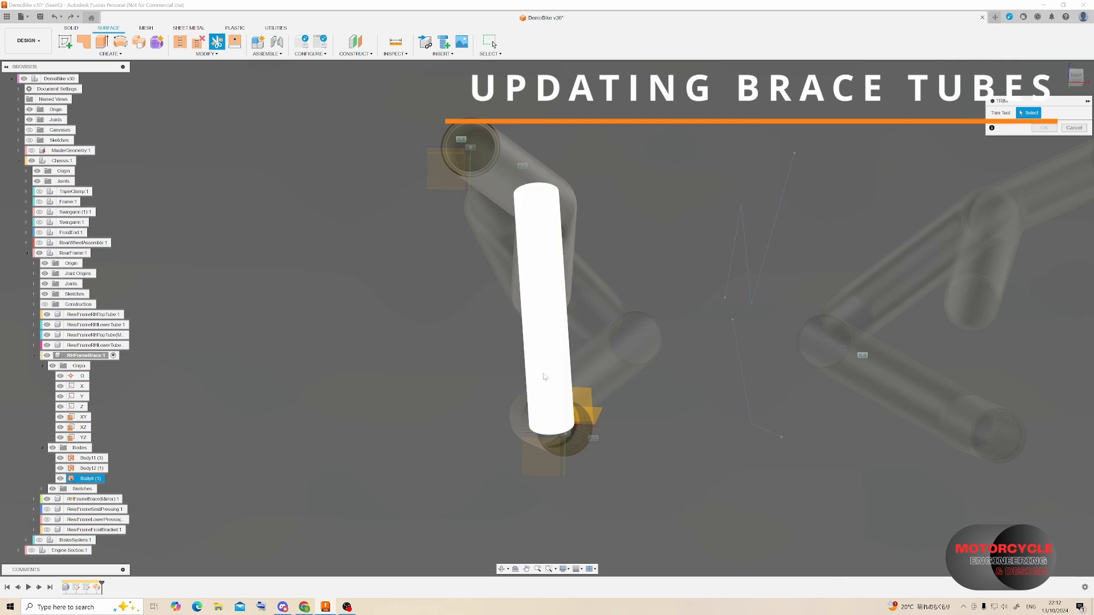
pyautogui.click(529, 396)
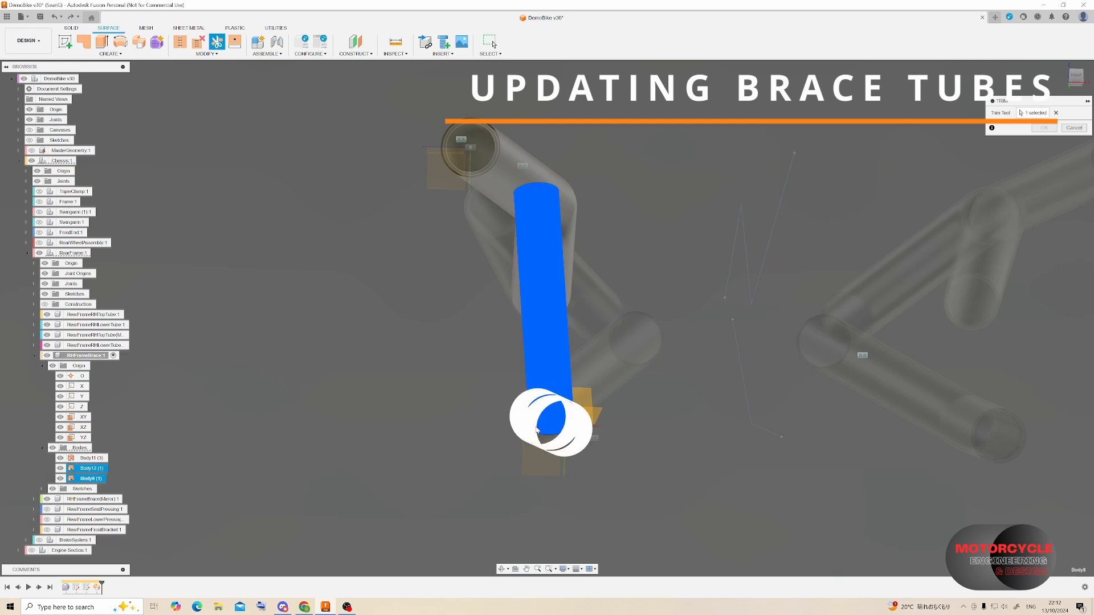
pyautogui.click(532, 424)
pyautogui.click(1043, 129)
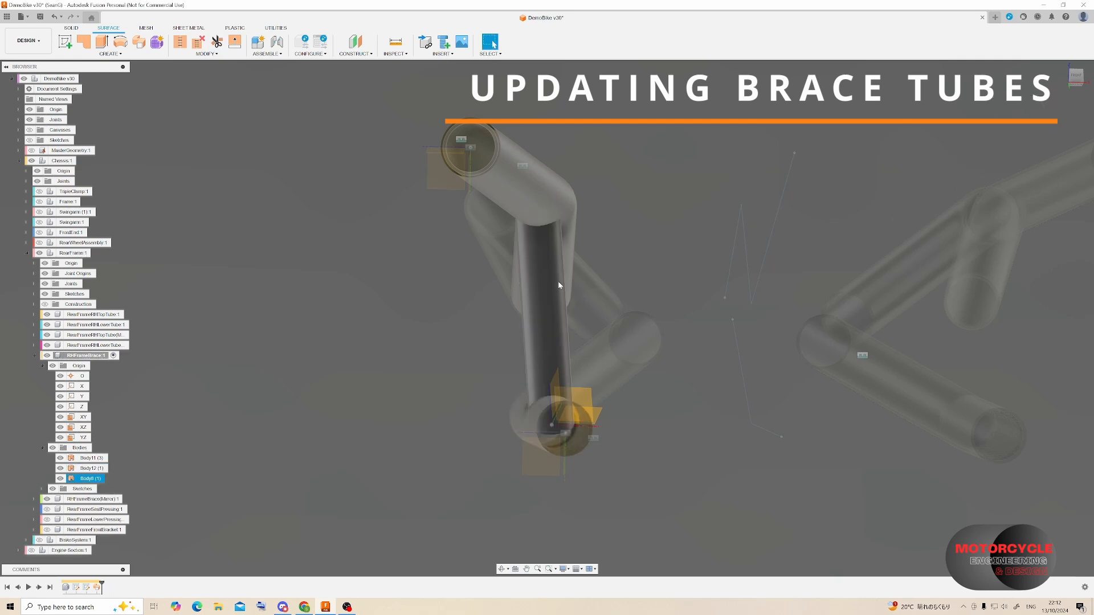
# - Trim the brace surface's lower end using the offset lower-tube surface as the trim tool
pyautogui.click(217, 45)
pyautogui.click(530, 405)
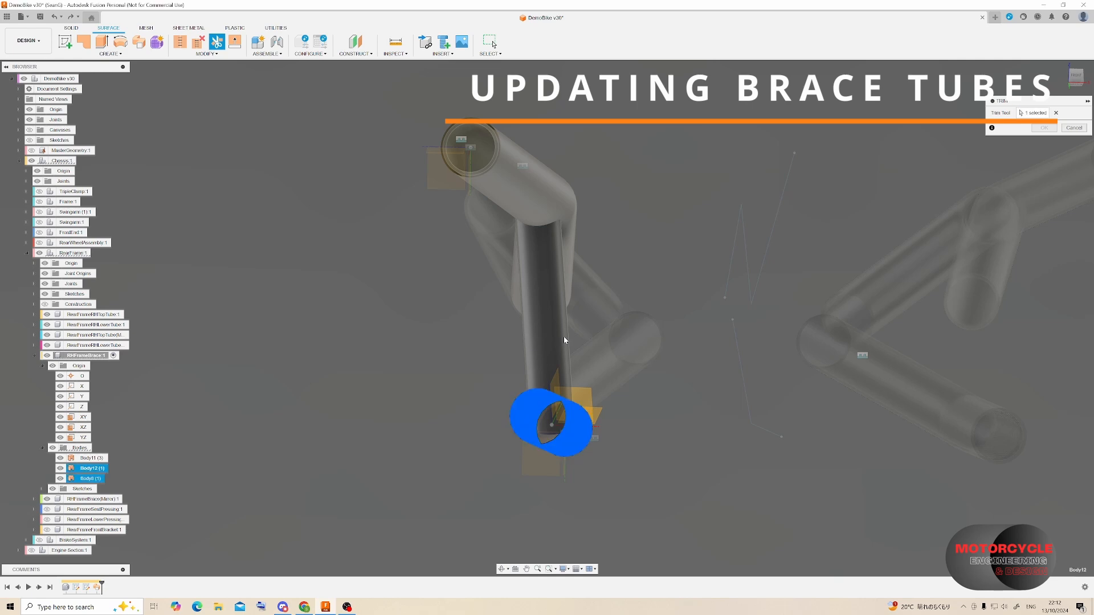
pyautogui.click(562, 335)
pyautogui.click(1043, 128)
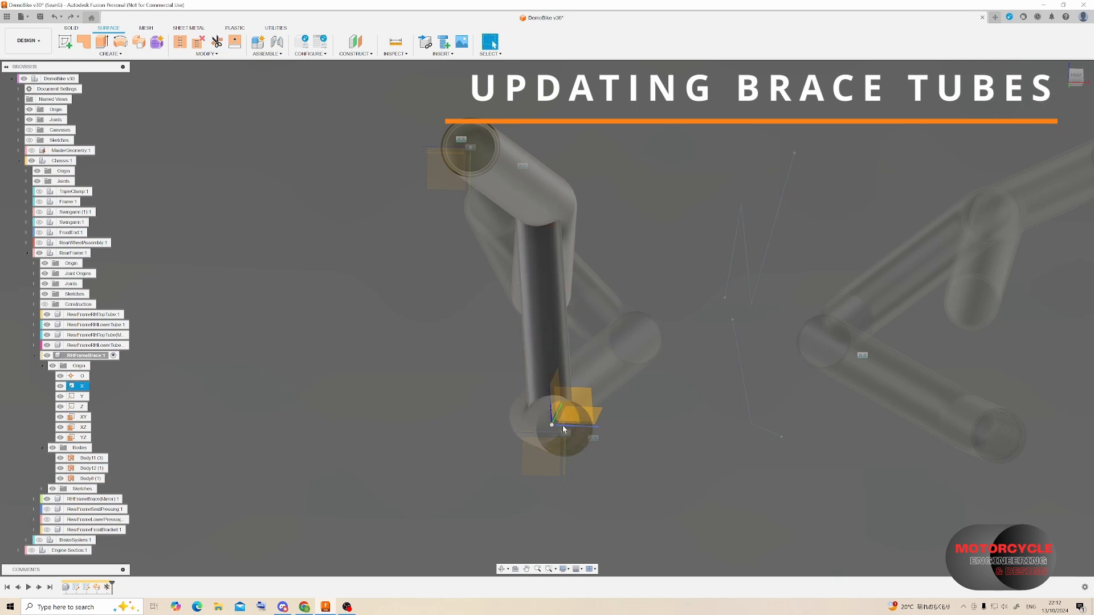
# - Trim the brace surface's upper end using the offset upper-tube surface as the trim tool
pyautogui.moveTo(534, 200); pyautogui.dragTo(523, 301, button='middle')
pyautogui.scroll(2, 523, 301)
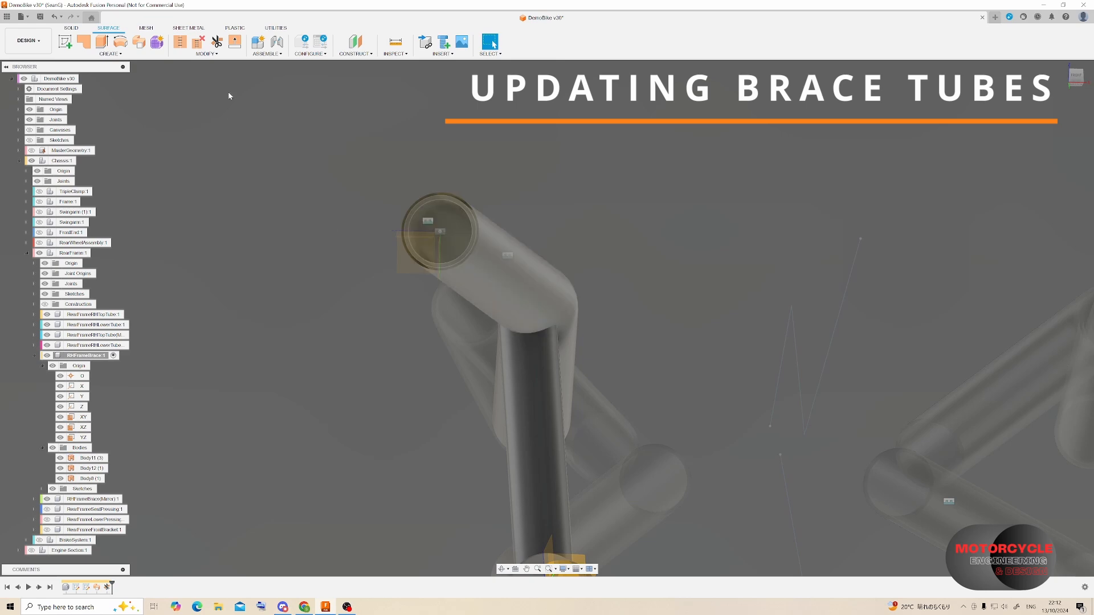
pyautogui.click(217, 45)
pyautogui.click(543, 368)
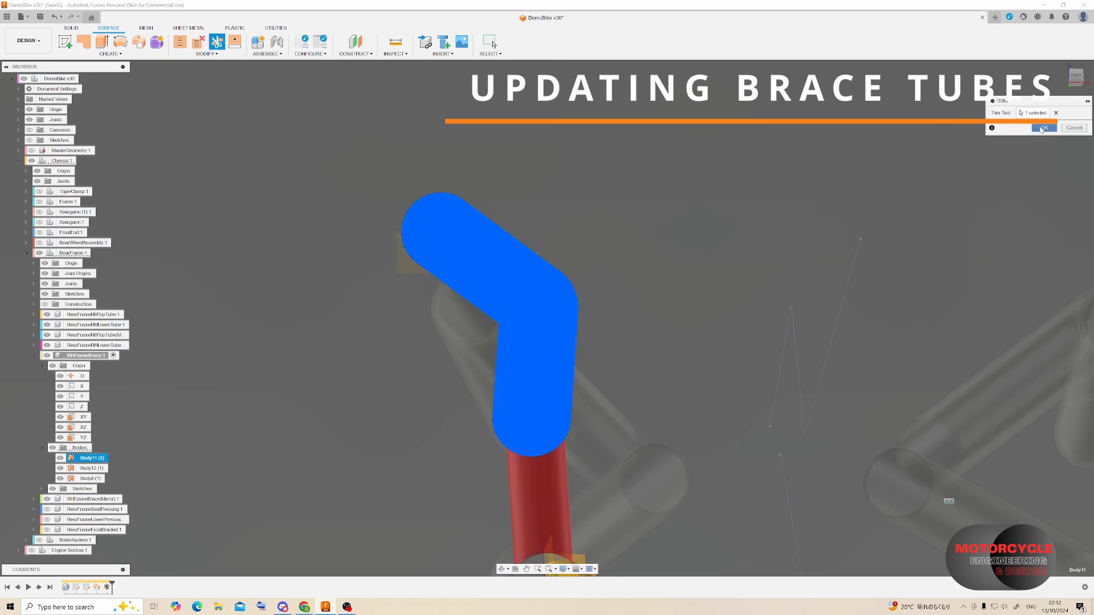
pyautogui.click(1042, 129)
# - Offset the trimmed brace surface 1.6 mm inward as a new body and hide the original brace surface
pyautogui.keyDown('shift'); pyautogui.moveTo(501, 280); pyautogui.dragTo(539, 297, button='middle'); pyautogui.keyUp('shift')
pyautogui.scroll(-3, 559, 350)
pyautogui.scroll(4, 447, 358)
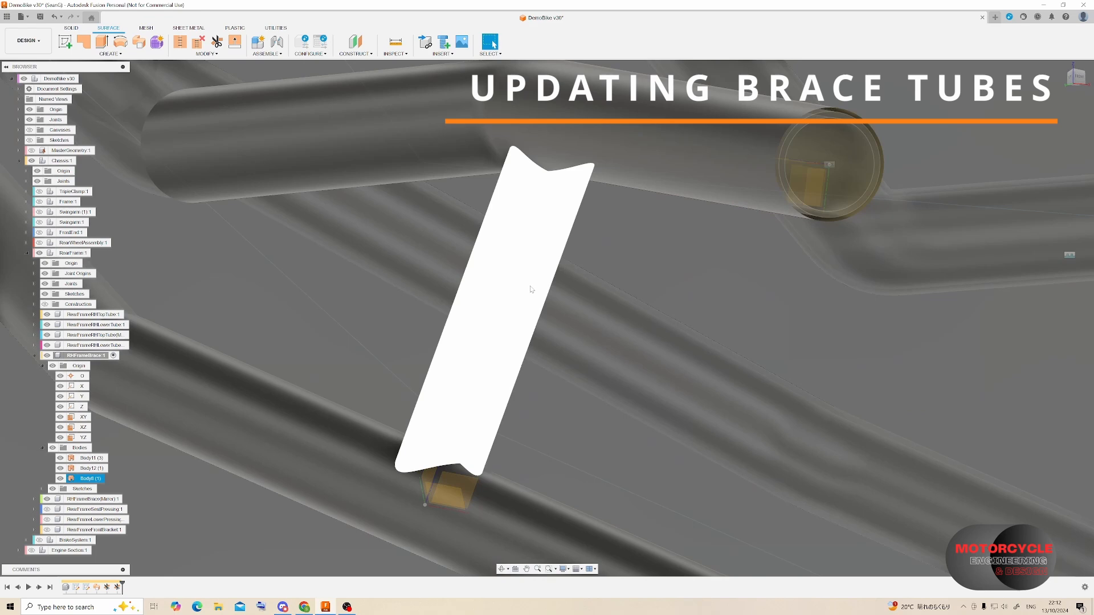
pyautogui.click(495, 277)
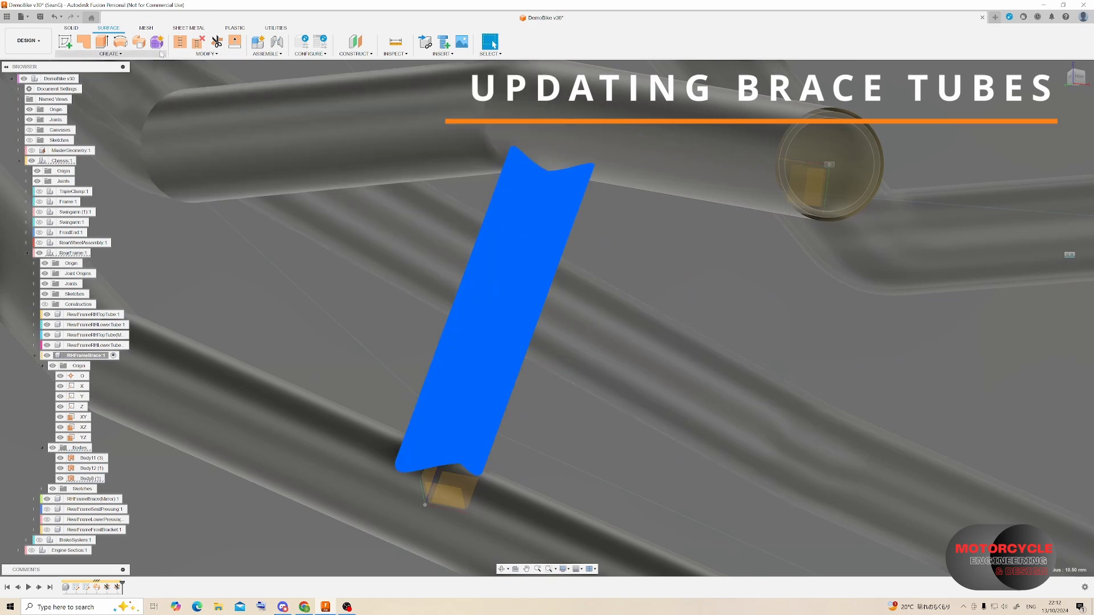
pyautogui.click(162, 54)
pyautogui.click(79, 149)
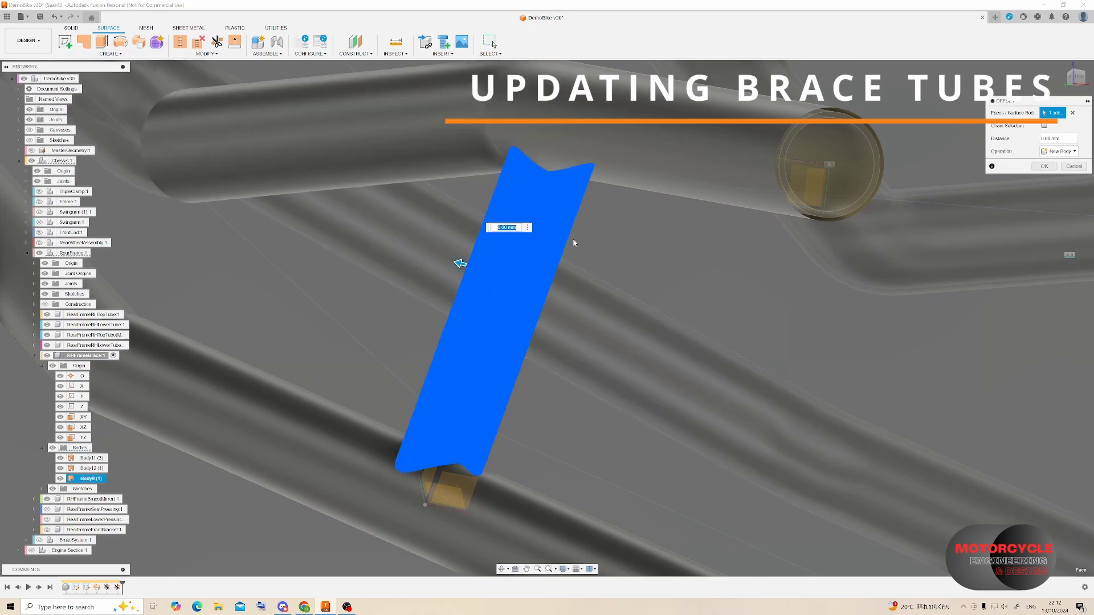
pyautogui.write('1.6')
pyautogui.press('Return')
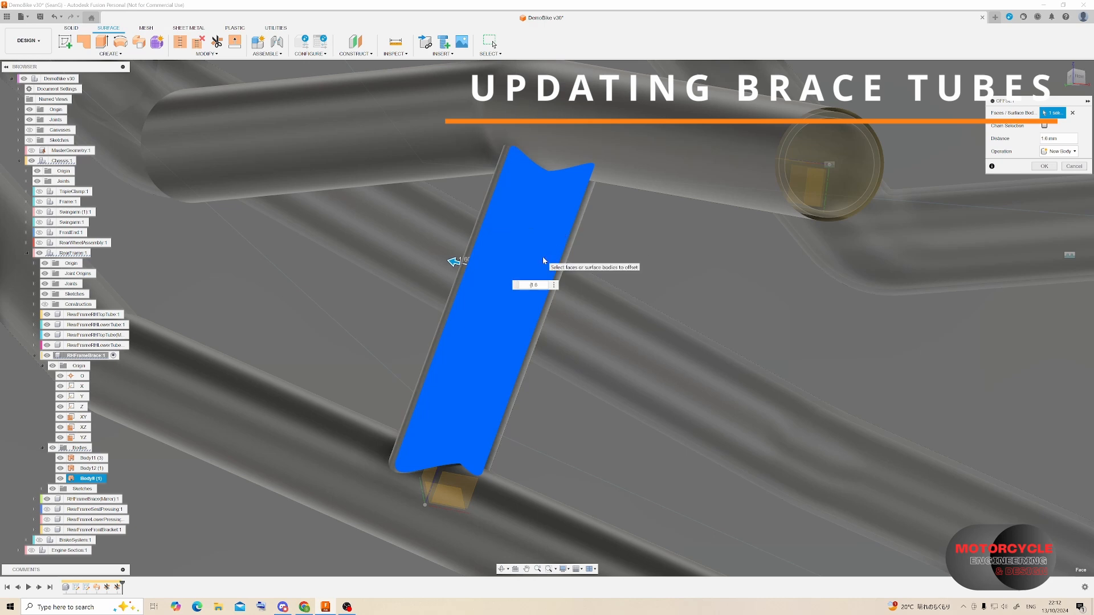
pyautogui.press('Return')
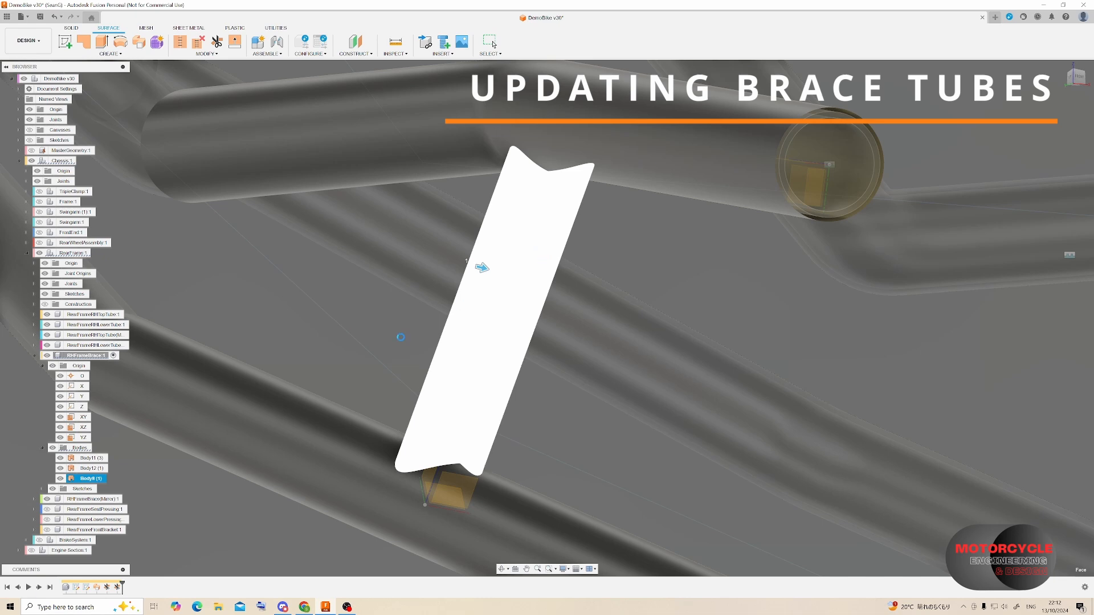
pyautogui.click(60, 468)
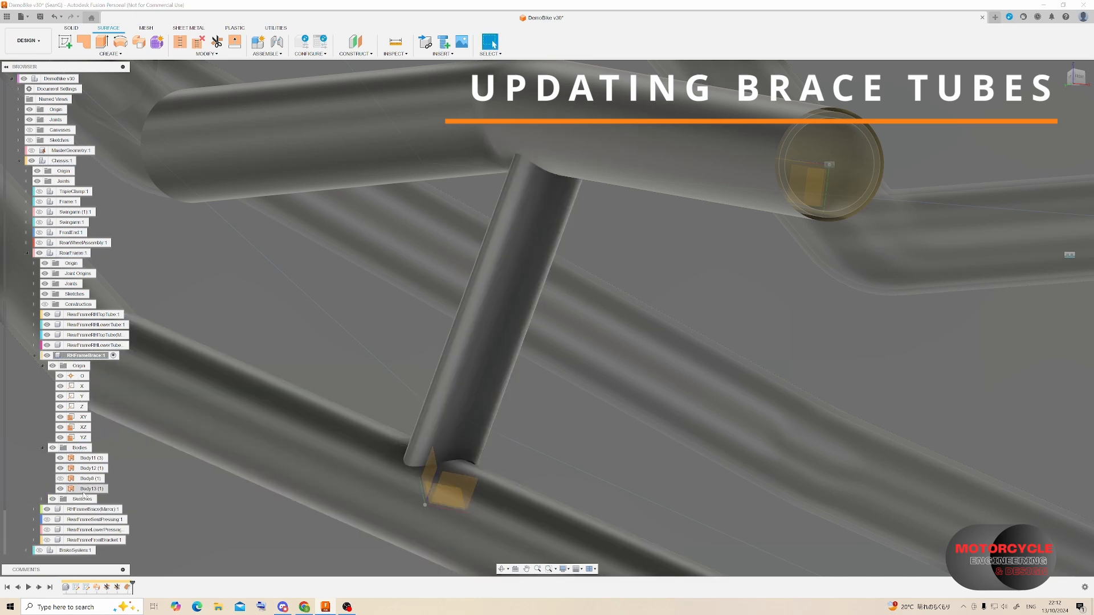
pyautogui.click(91, 489)
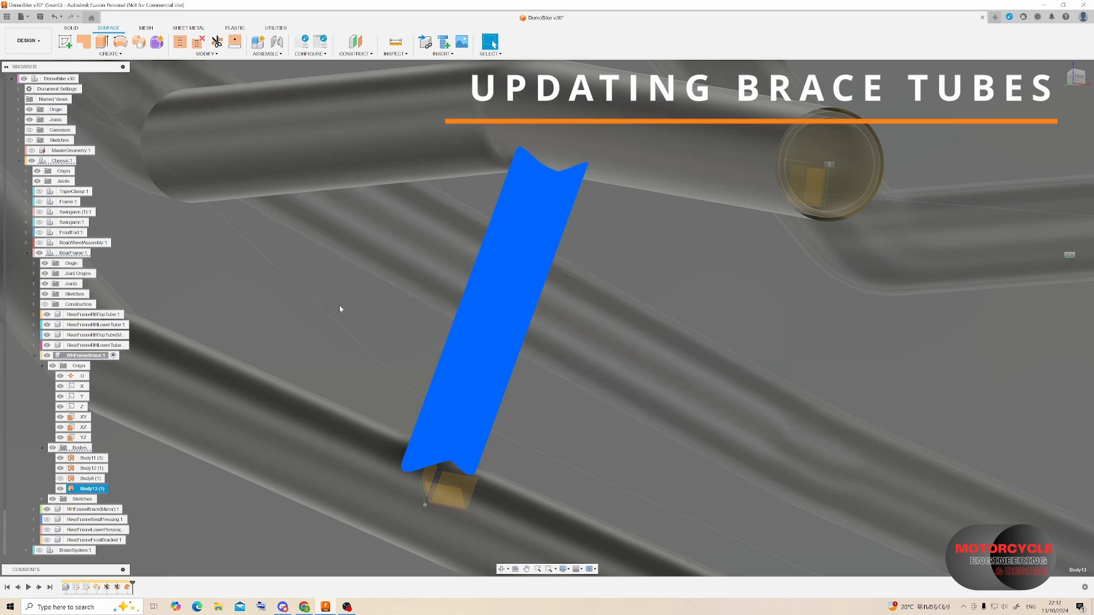
# - Try to trim the inner brace surface with the offset upper-tube surface as the trim tool
pyautogui.click(217, 41)
pyautogui.click(570, 159)
pyautogui.moveTo(569, 158)
pyautogui.keyDown('shift'); pyautogui.mouseDown(button='middle')
pyautogui.moveTo(532, 156)
pyautogui.moveTo(565, 158)
pyautogui.moveTo(618, 188)
pyautogui.moveTo(579, 147)
pyautogui.mouseUp(button='middle'); pyautogui.keyUp('shift')
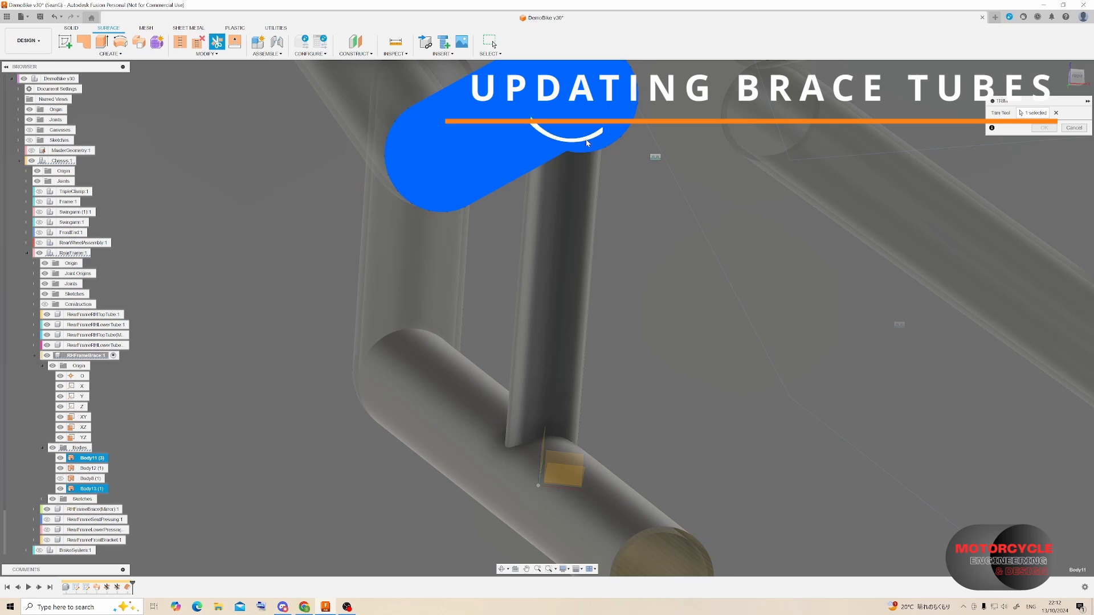
pyautogui.click(1042, 128)
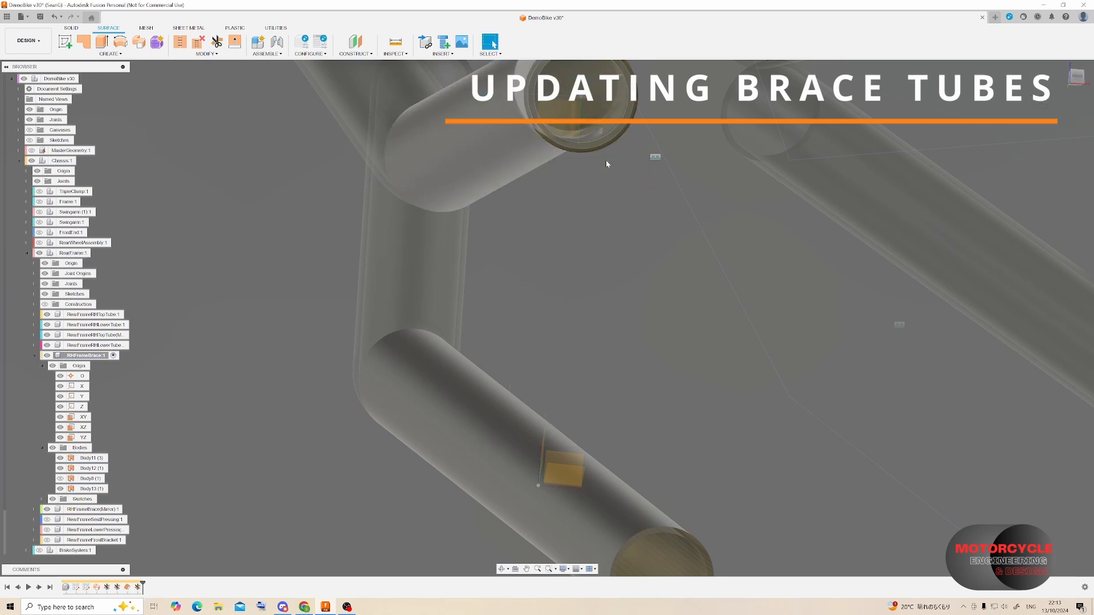
# - Trim the inner brace surface's upper end with the offset upper-tube surface and its lower end with the offset lower-tube surface
pyautogui.click(216, 41)
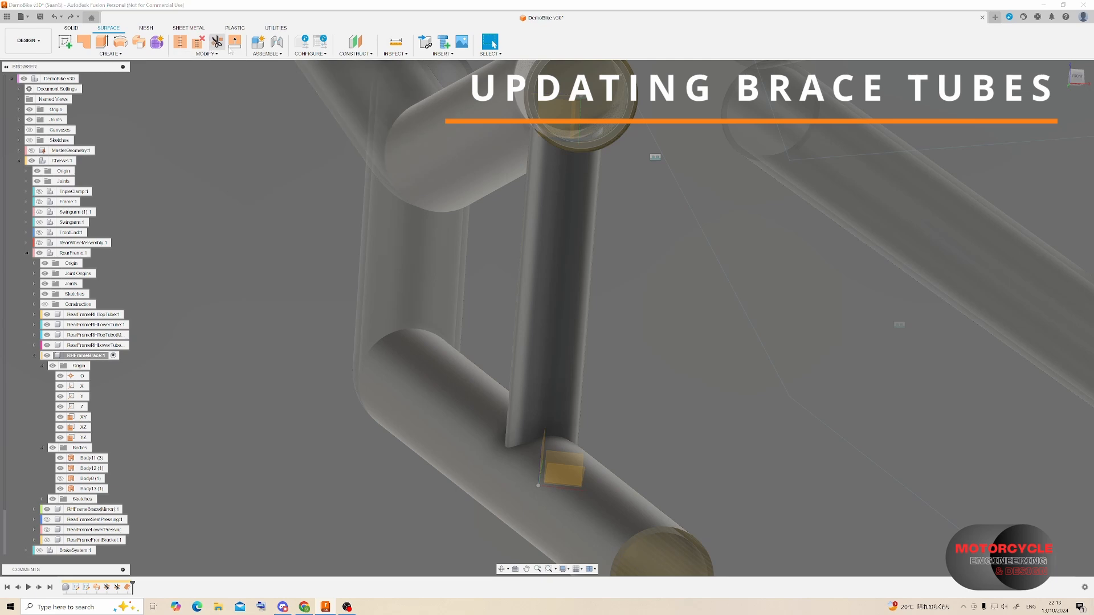
pyautogui.click(489, 120)
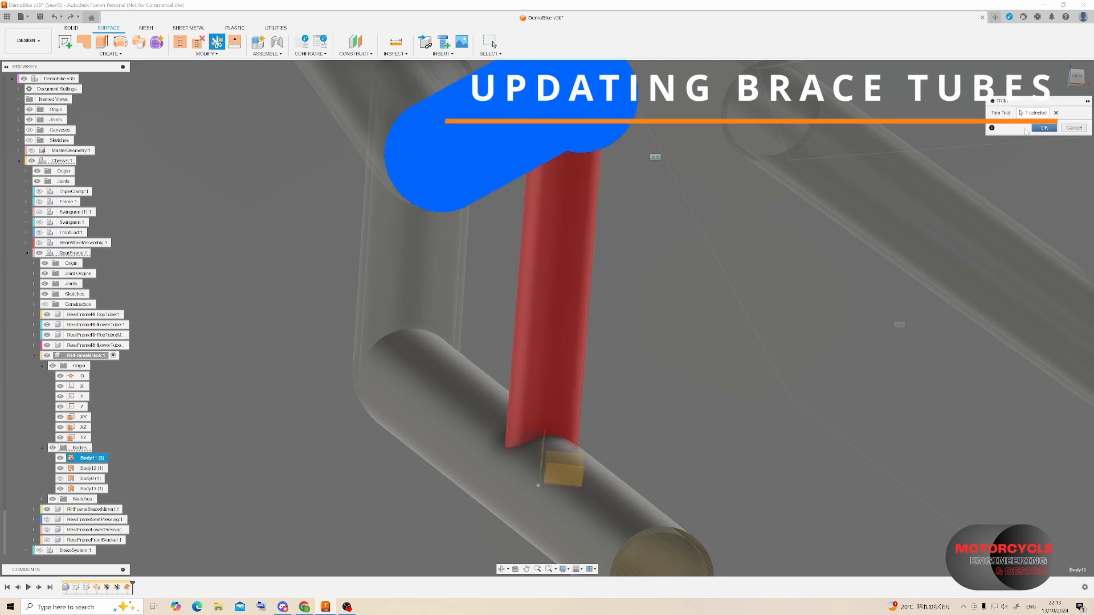
pyautogui.click(1039, 128)
pyautogui.scroll(-2, 530, 114)
pyautogui.scroll(3, 632, 396)
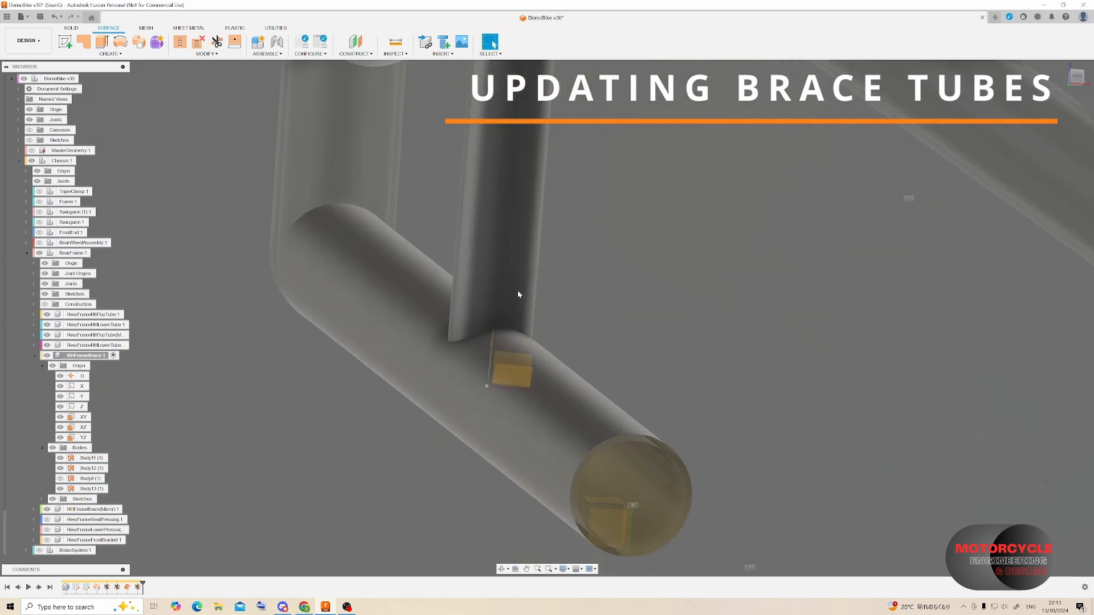
pyautogui.click(217, 42)
pyautogui.click(478, 377)
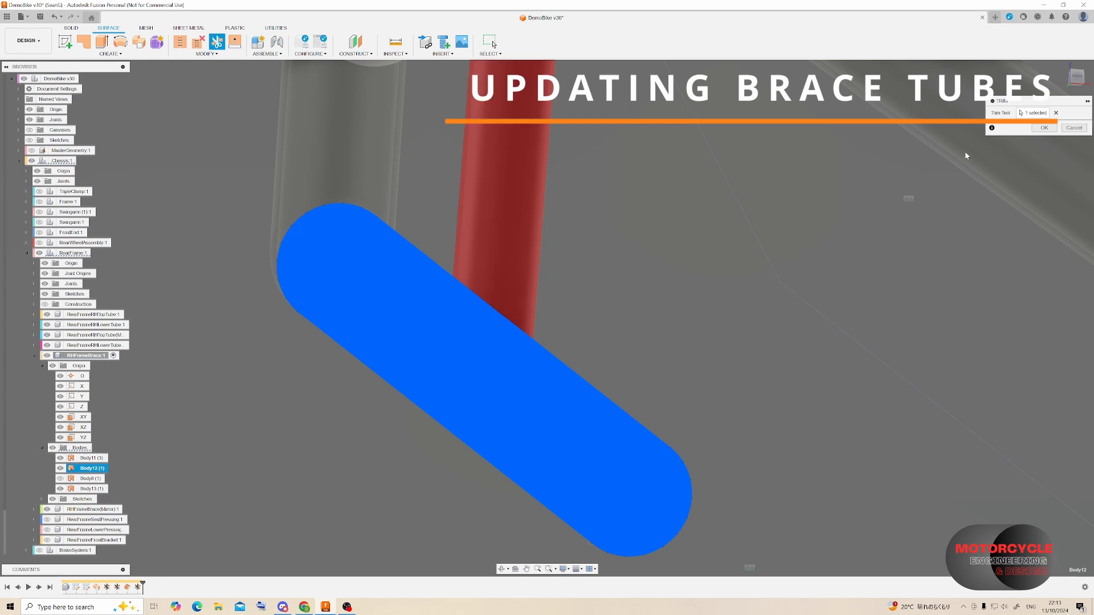
pyautogui.click(1044, 128)
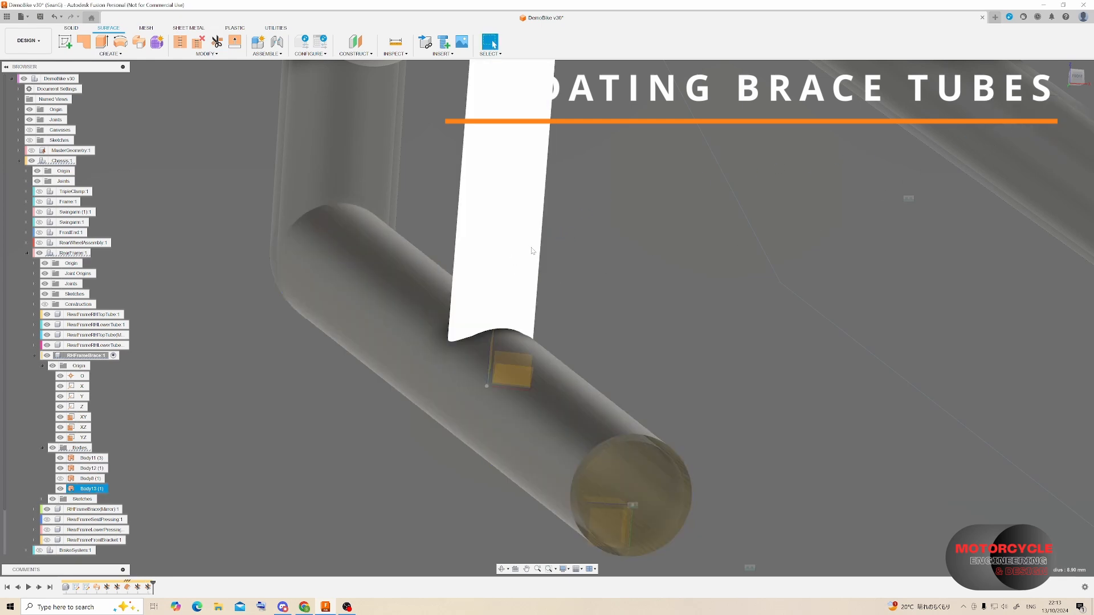
# - Thicken the inner brace surface outward by 1.6 mm as a new body and hide the offset tube surfaces
pyautogui.click(511, 260)
pyautogui.click(110, 53)
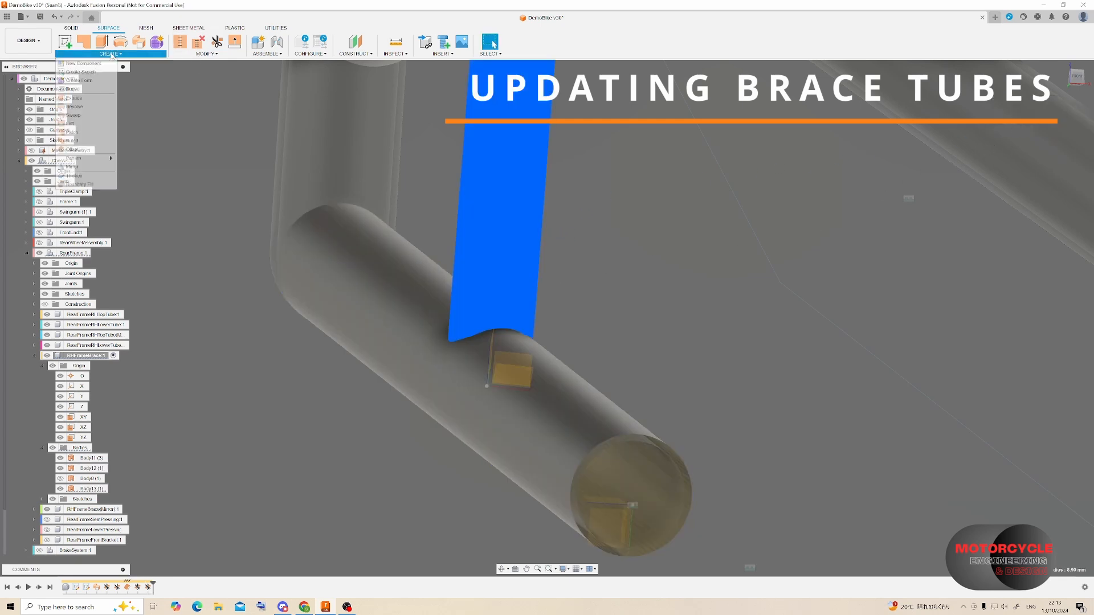
pyautogui.click(77, 175)
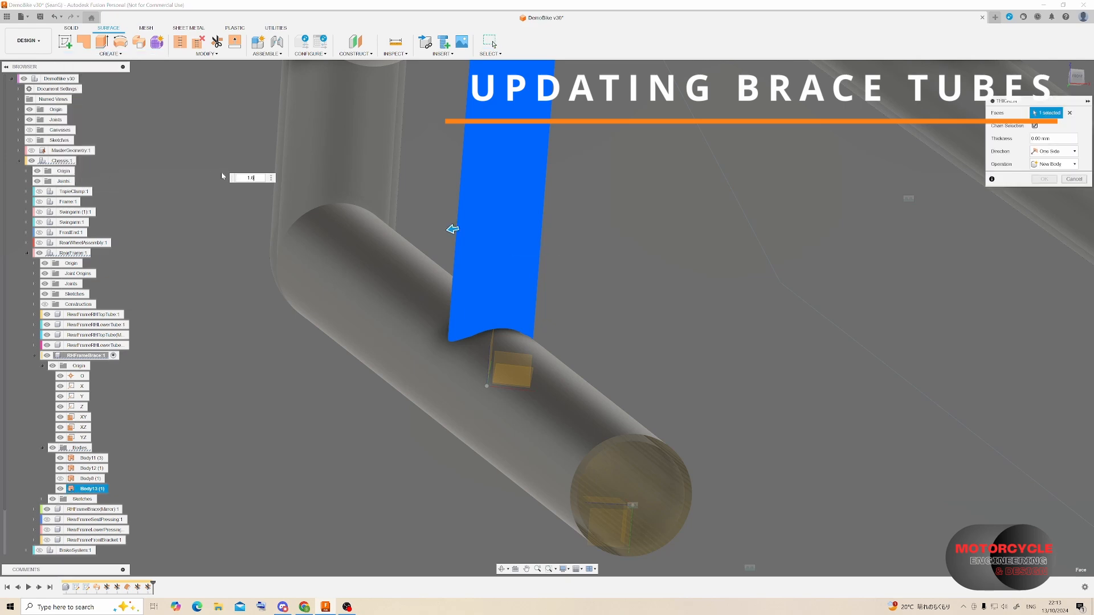
pyautogui.write('1.6')
pyautogui.press('Return')
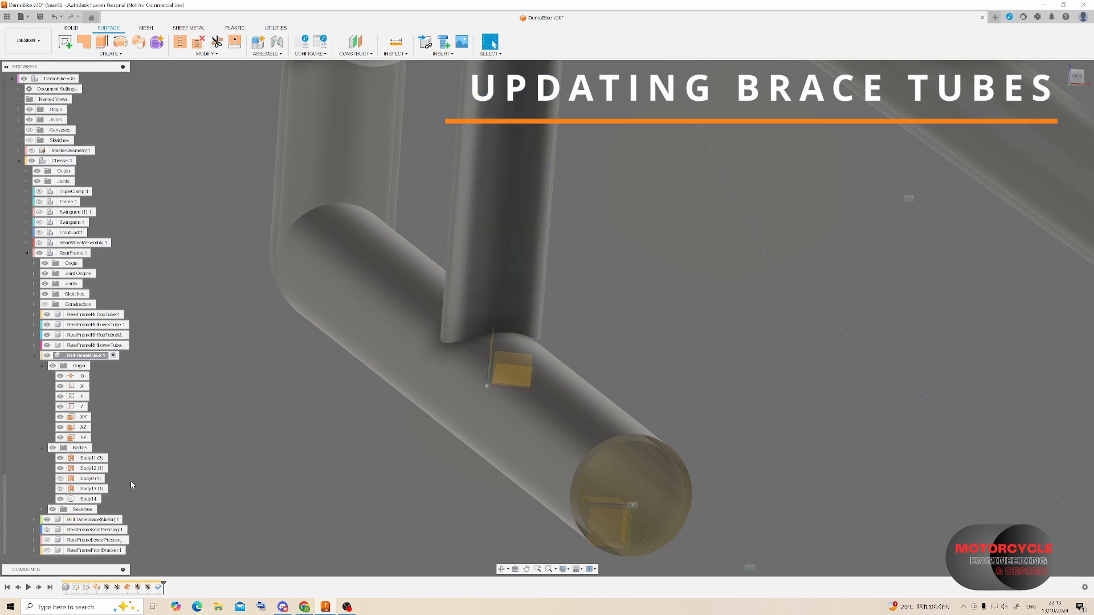
pyautogui.click(61, 459)
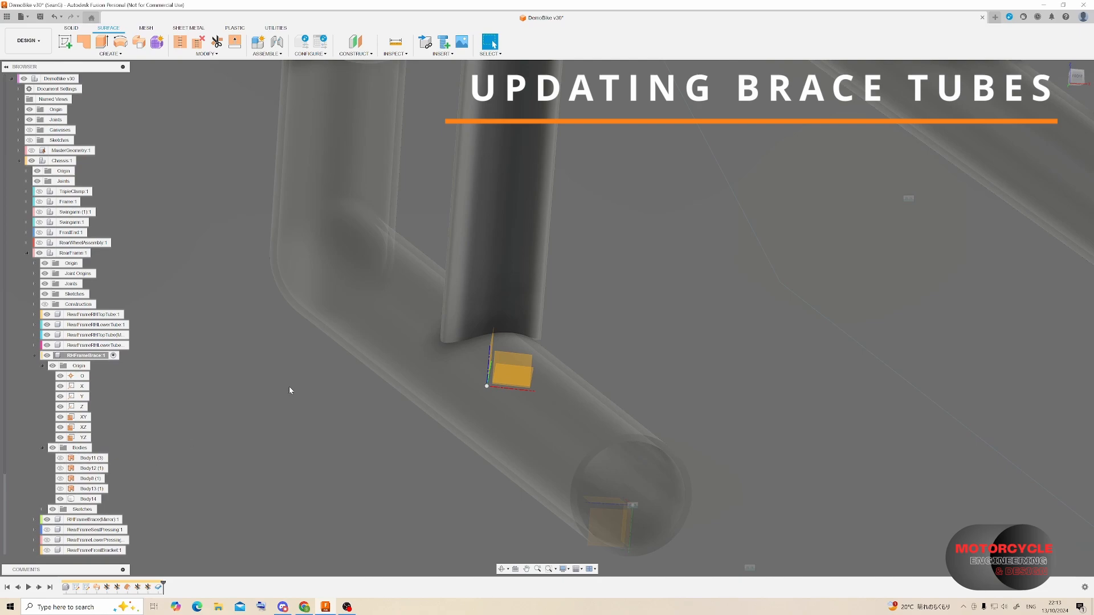
# - Mirror the rebuilt brace component across the chassis origin's centre plane to the opposite side of the rear frame
pyautogui.keyDown('shift'); pyautogui.moveTo(290, 390); pyautogui.dragTo(598, 501, button='middle'); pyautogui.keyUp('shift')
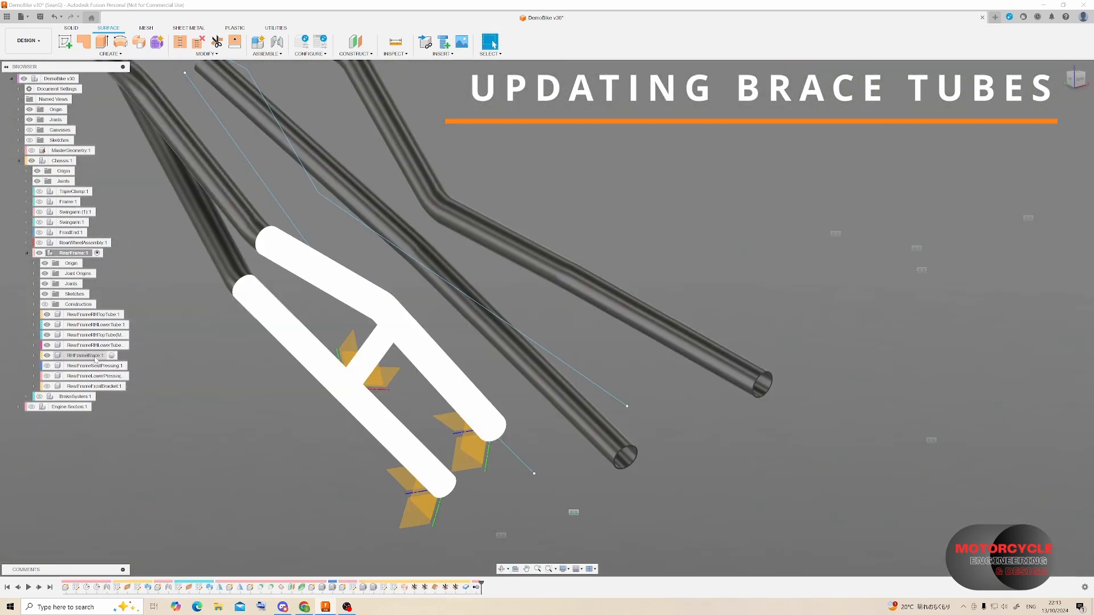
pyautogui.rightClick(95, 360)
pyautogui.click(108, 278)
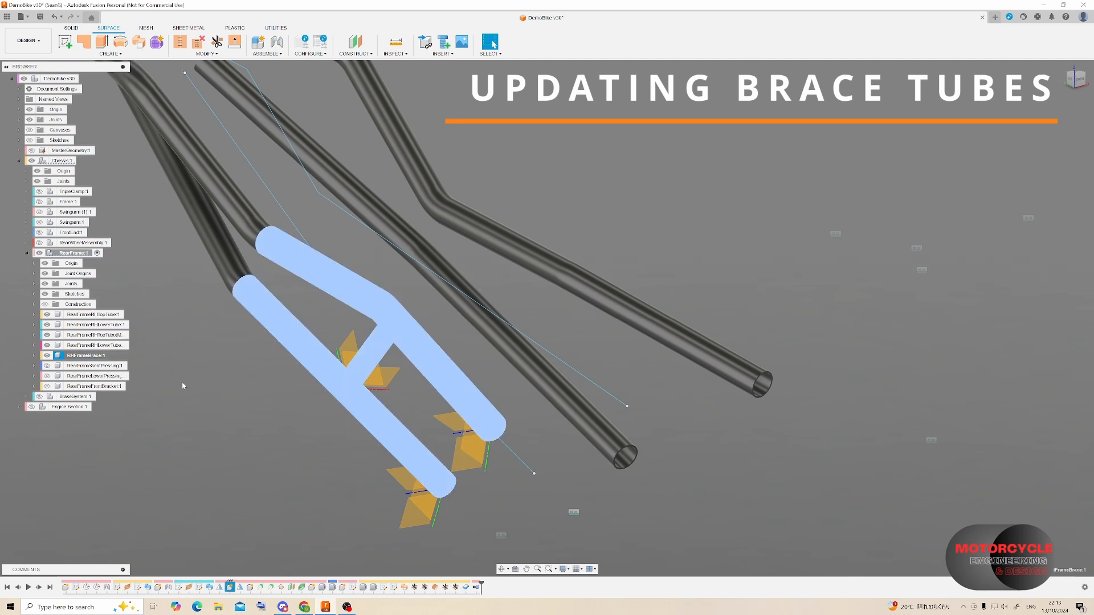
pyautogui.click(110, 54)
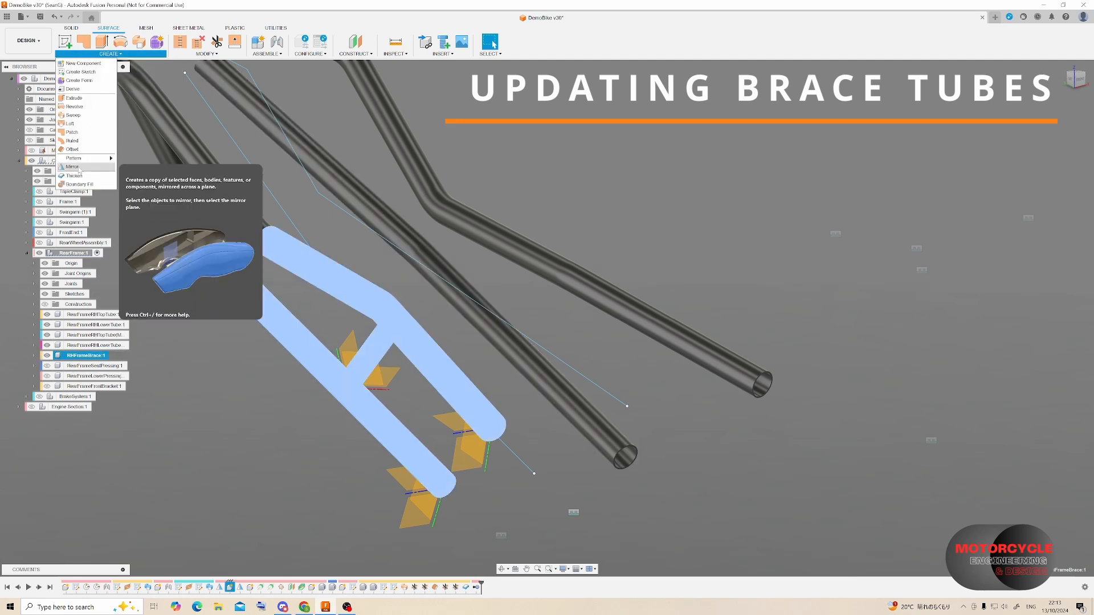
pyautogui.click(80, 172)
pyautogui.click(1035, 138)
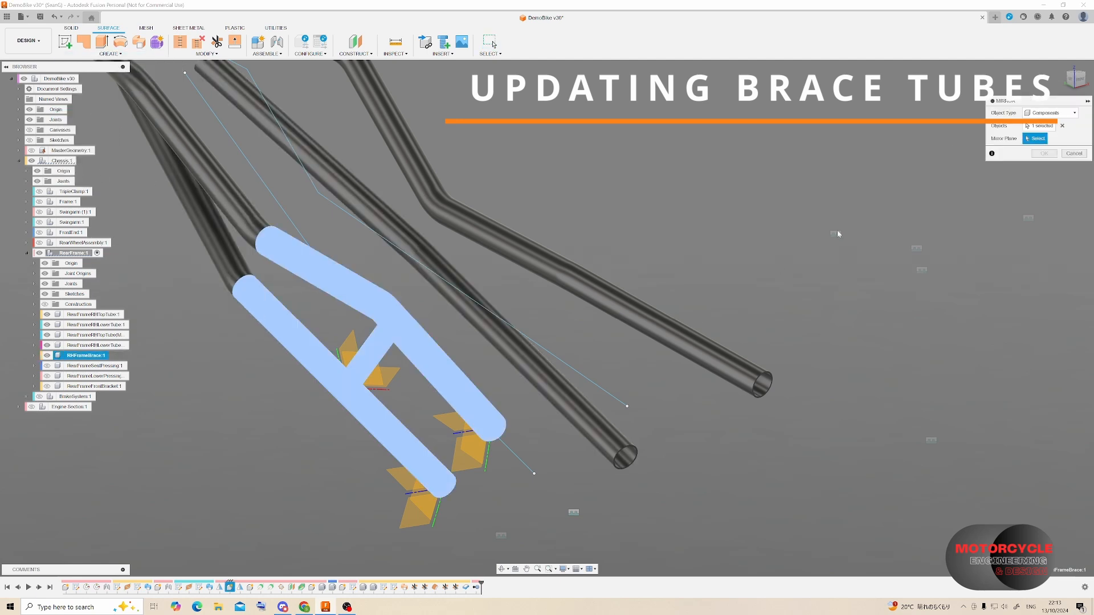
pyautogui.scroll(-5, 435, 284)
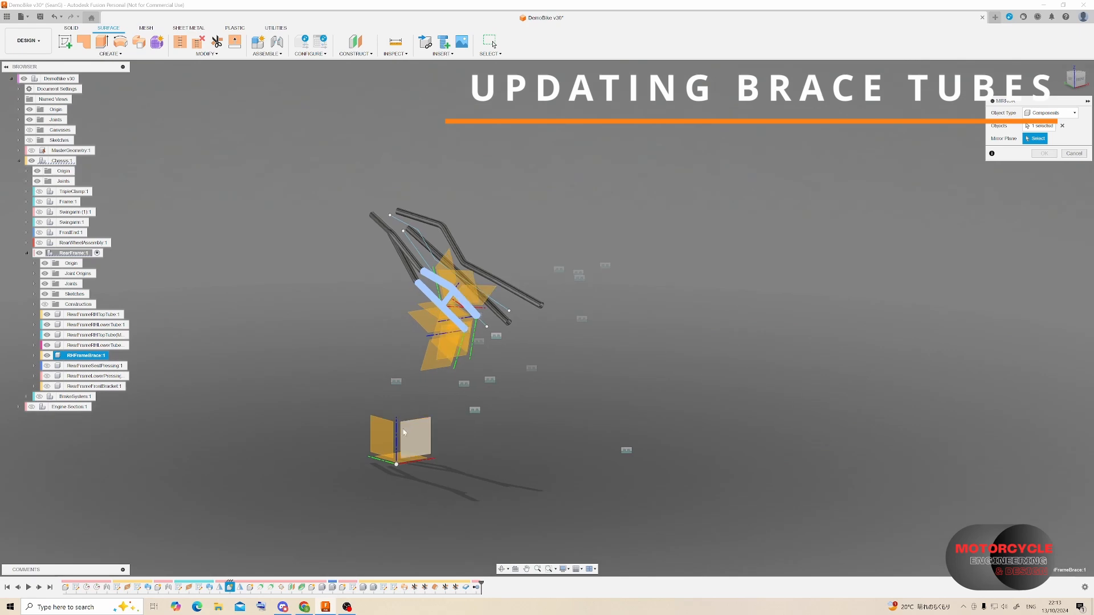
pyautogui.scroll(4, 515, 242)
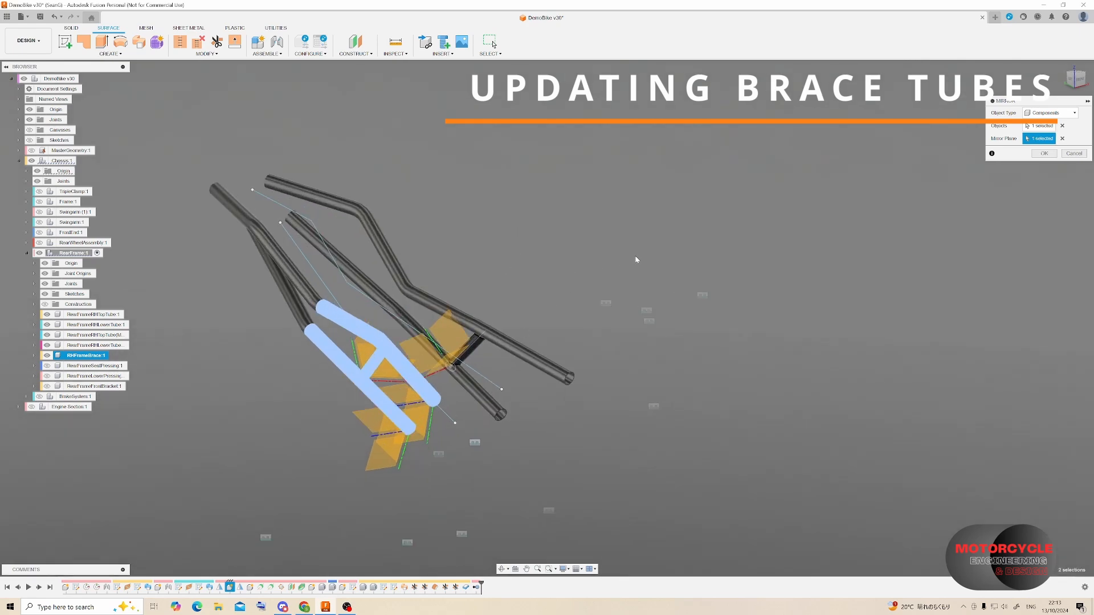
pyautogui.click(1041, 154)
pyautogui.keyDown('shift'); pyautogui.moveTo(744, 241); pyautogui.dragTo(568, 294, button='middle'); pyautogui.keyUp('shift')
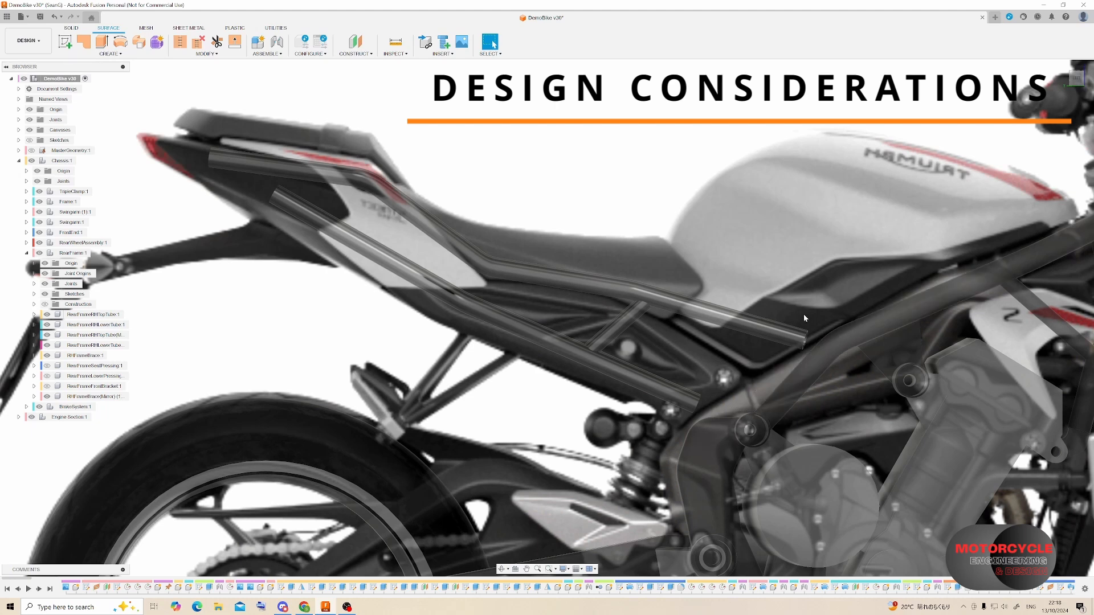
# - Offset the outer face of the right-hand lower tube's straight rear section by 1 mm as a new surface body
pyautogui.scroll(-2, 799, 319)
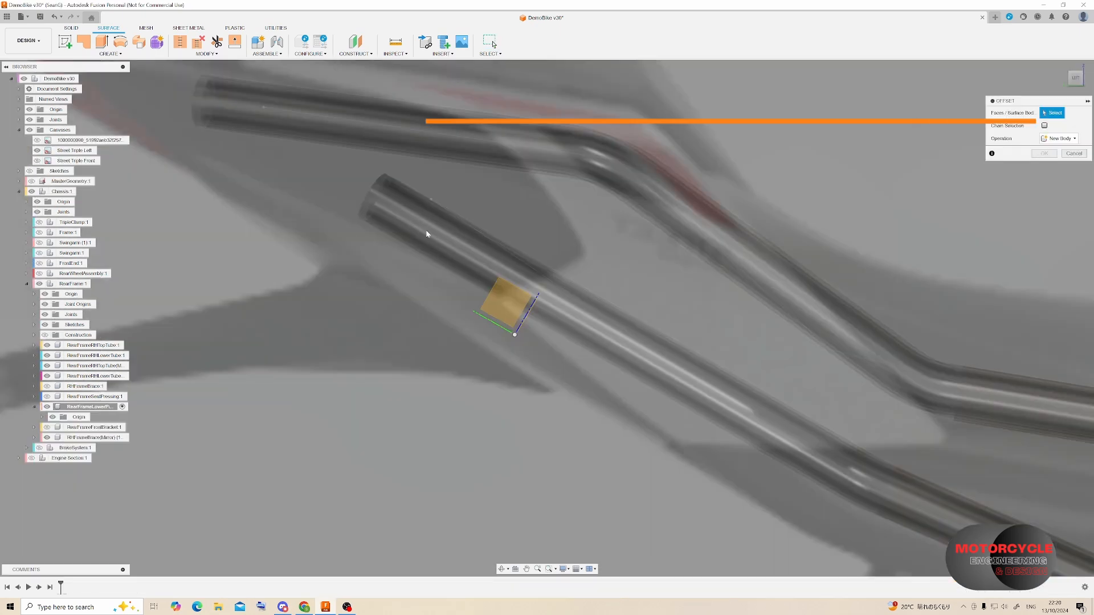
pyautogui.click(426, 230)
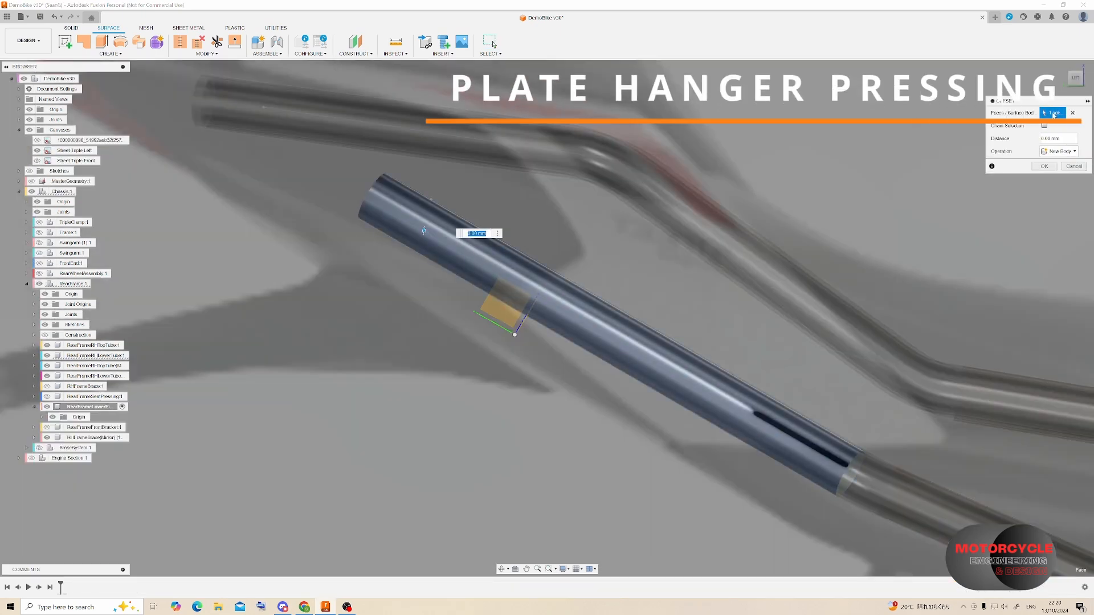
pyautogui.write('1')
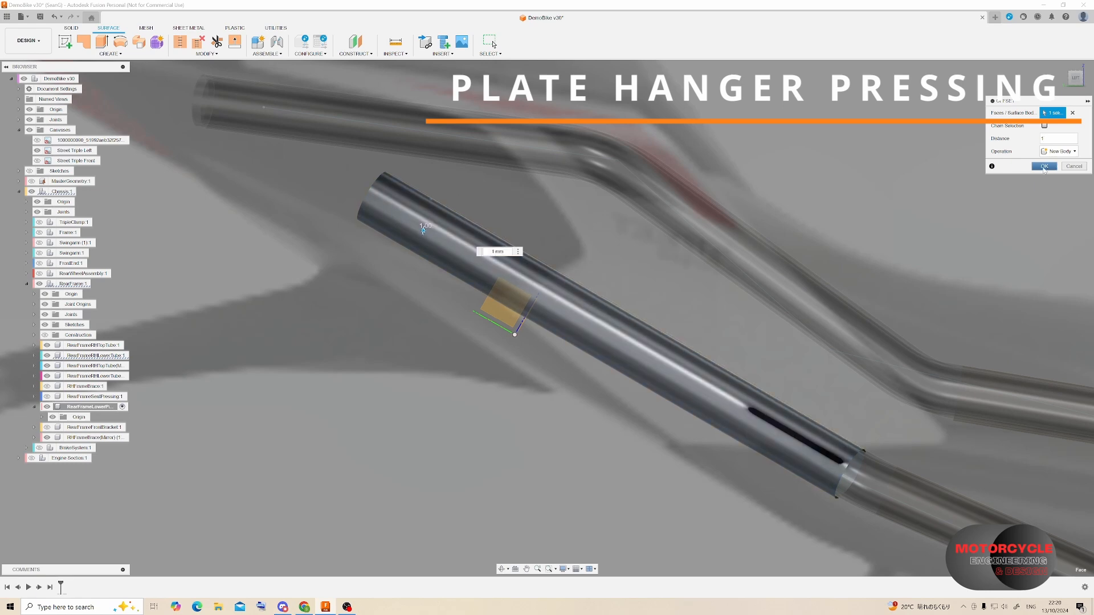
pyautogui.click(1045, 167)
# - Offset the outer face of the mirrored lower tube's straight rear section as a new surface body
pyautogui.keyDown('shift'); pyautogui.moveTo(713, 199); pyautogui.dragTo(402, 243, button='middle'); pyautogui.keyUp('shift')
pyautogui.click(405, 245)
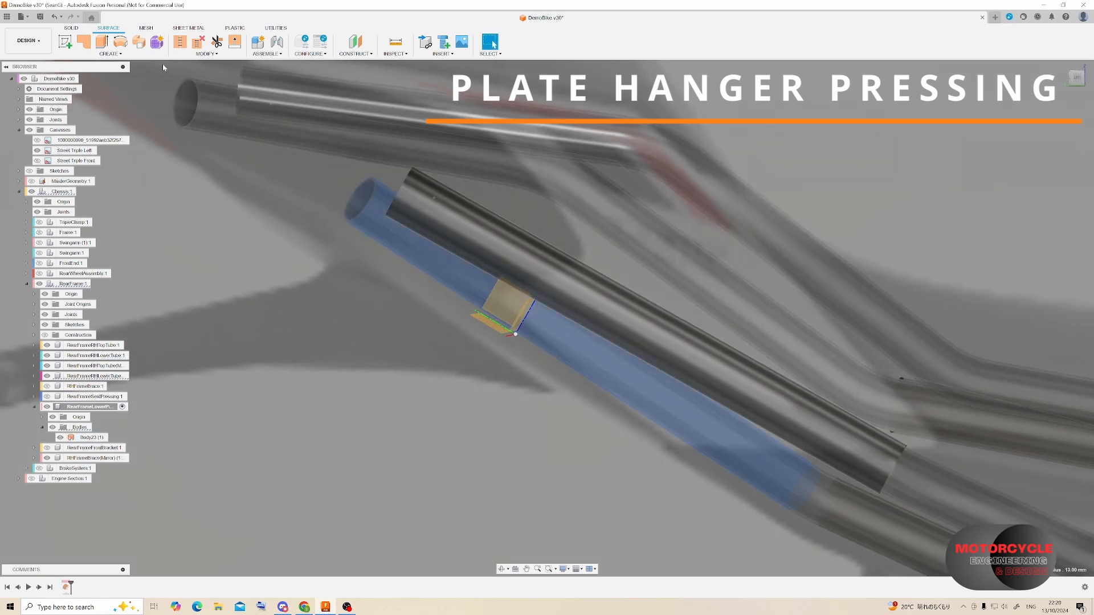
pyautogui.click(111, 53)
pyautogui.click(72, 149)
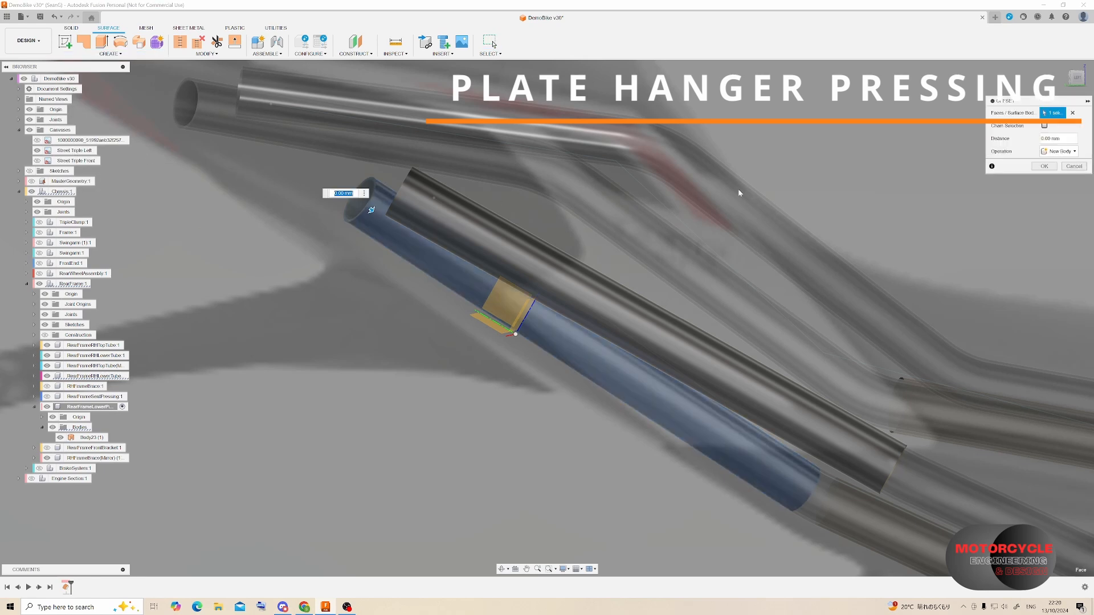
pyautogui.click(1044, 166)
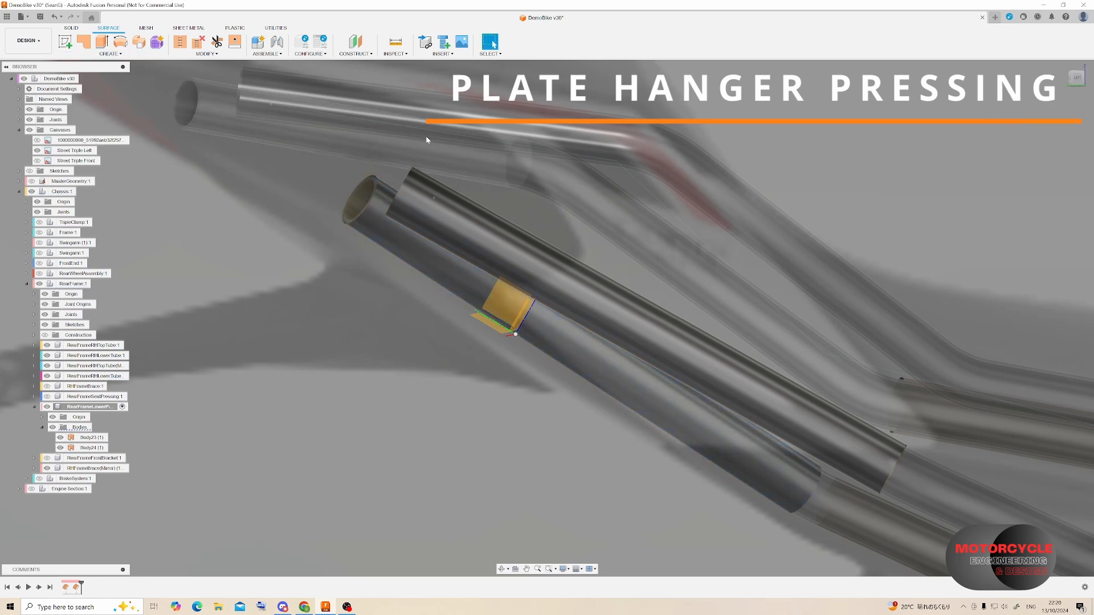
# - Sketch a line about 153 mm long on the component's side origin plane, running below and parallel to the lower tube past the origin
pyautogui.click(412, 112)
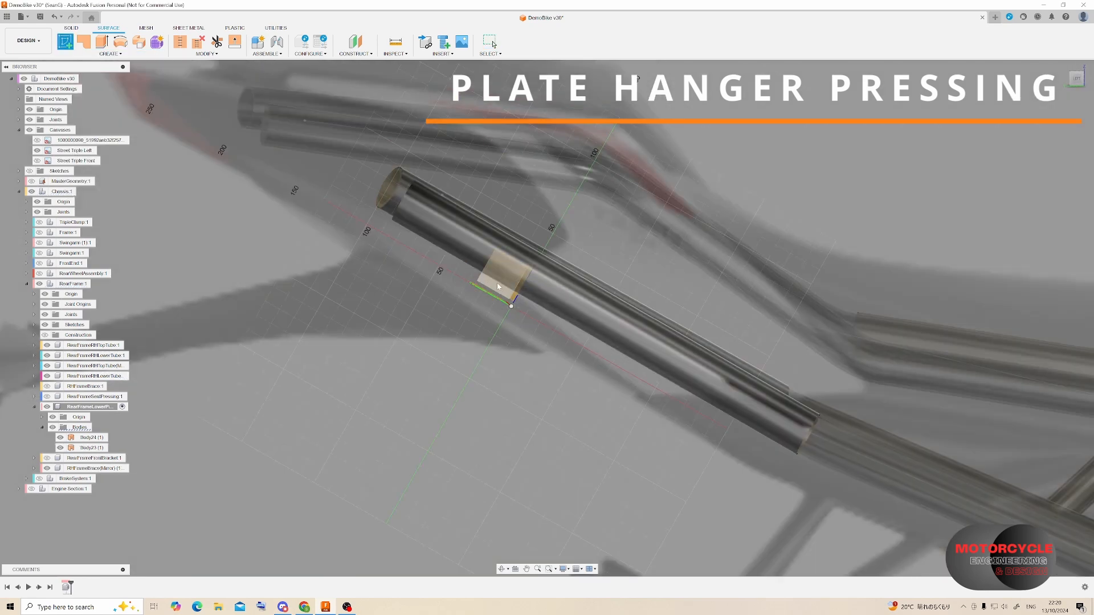
pyautogui.click(509, 298)
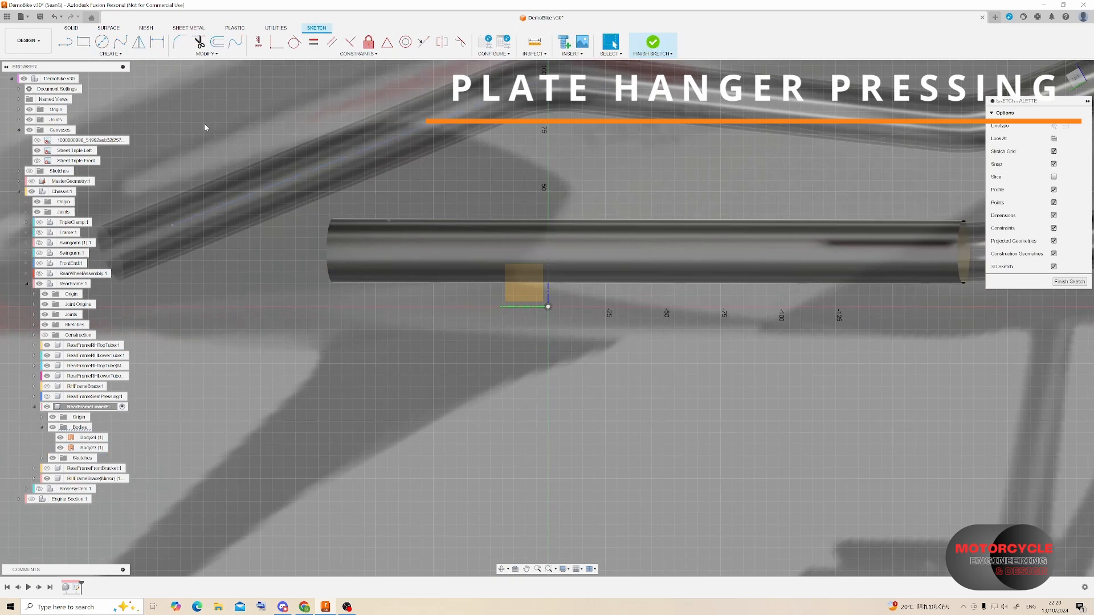
pyautogui.press('l')
pyautogui.click(548, 307)
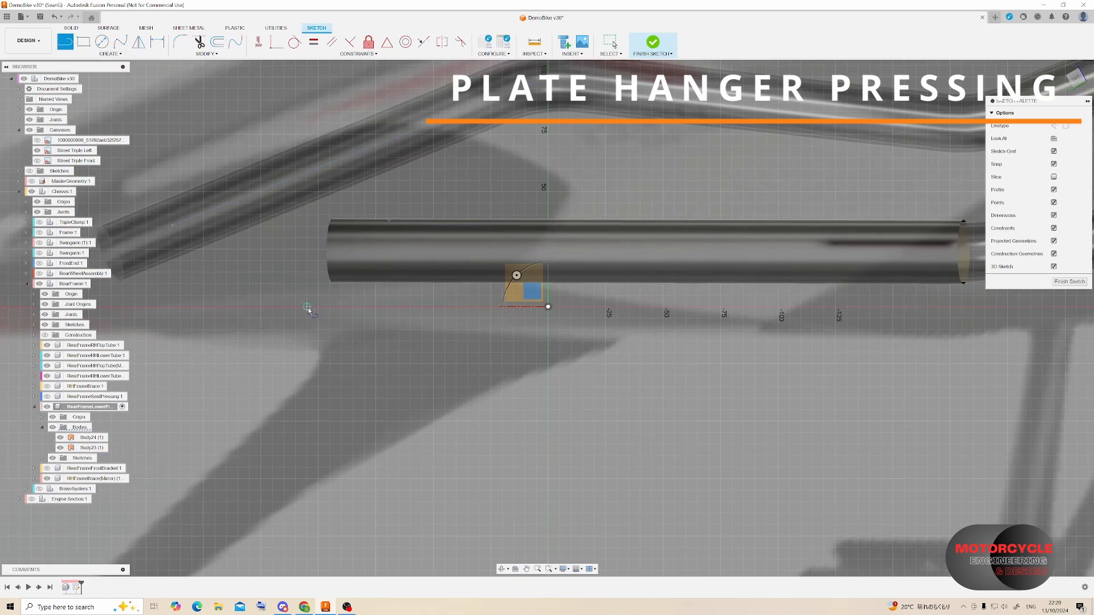
pyautogui.click(307, 306)
pyautogui.click(548, 307)
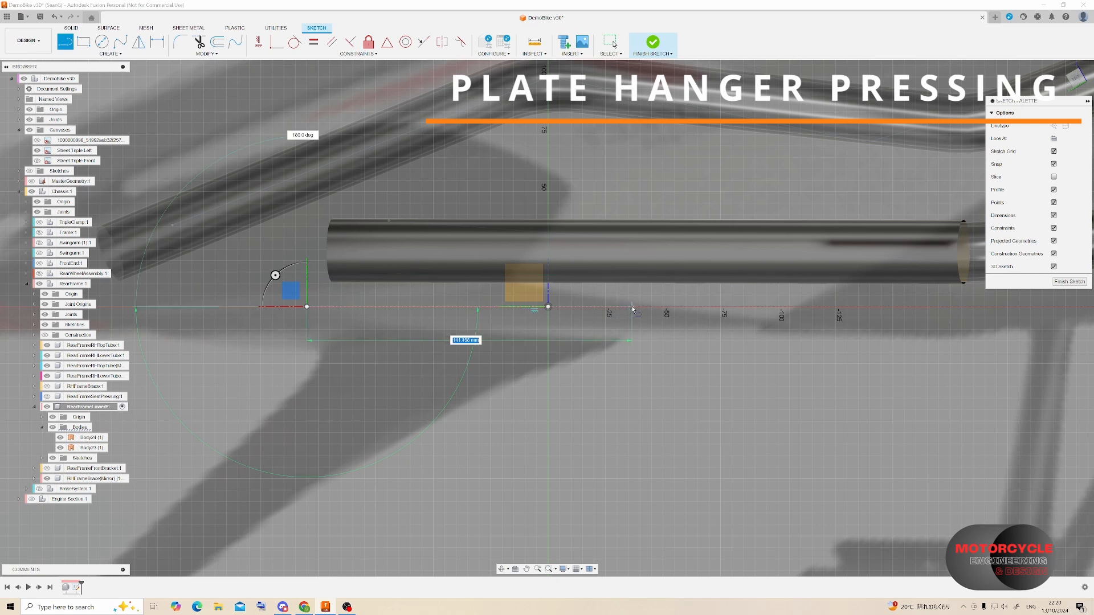
pyautogui.click(658, 307)
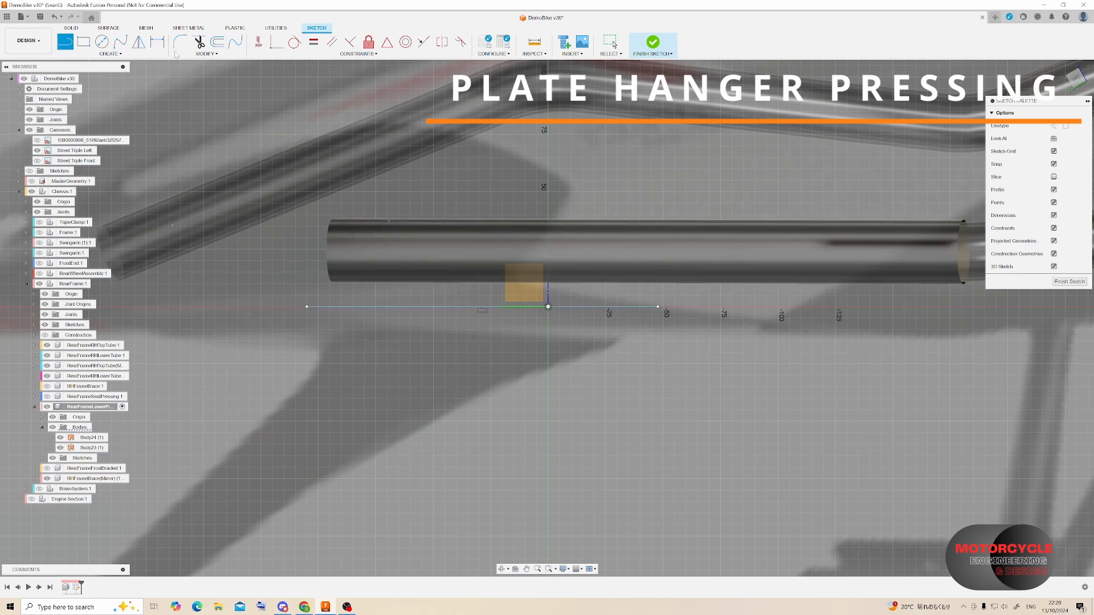
# - Dimension the sketched line's overall length to 150 mm
pyautogui.click(157, 42)
pyautogui.click(596, 306)
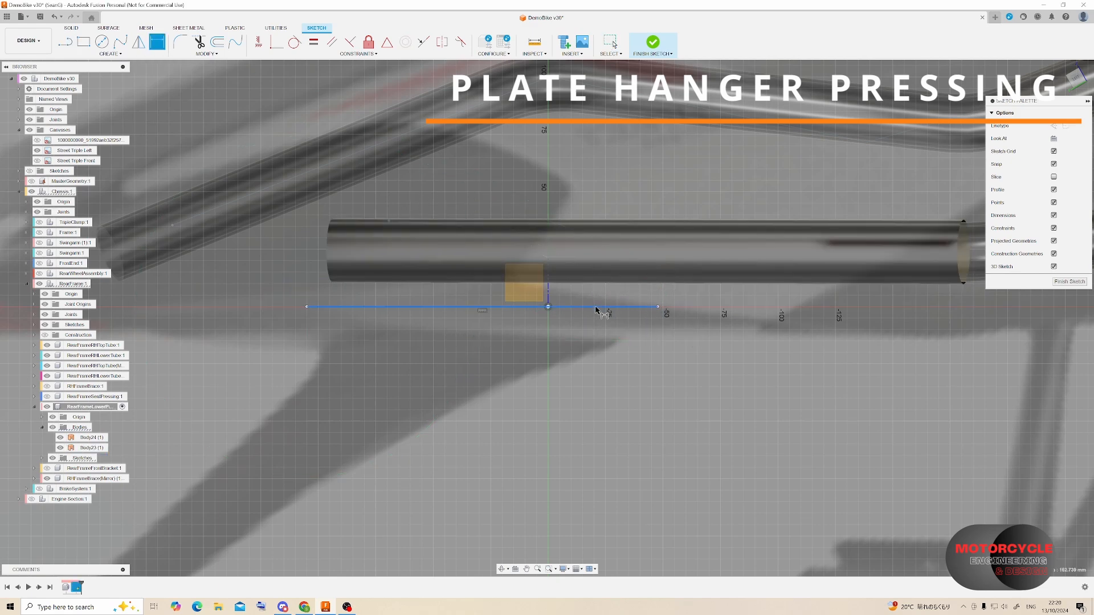
pyautogui.click(610, 370)
pyautogui.write('150')
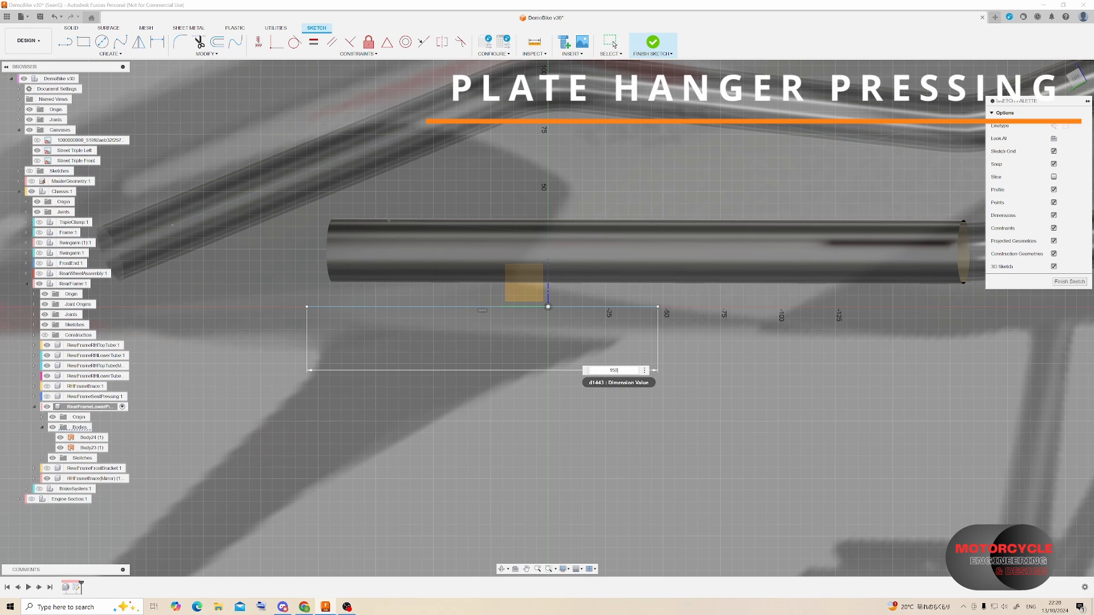
pyautogui.press('Return')
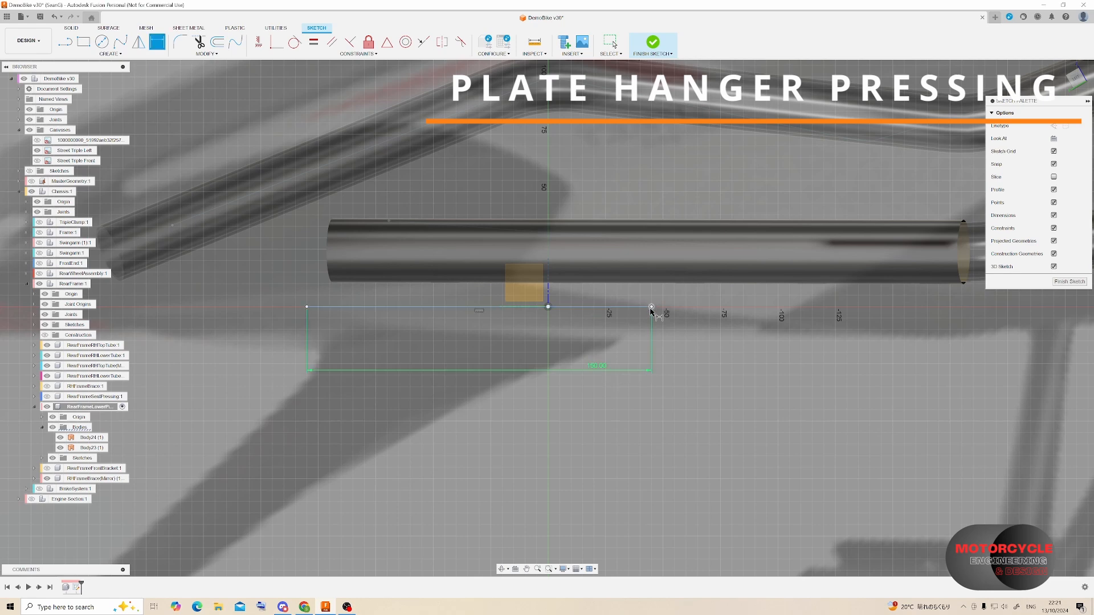
# - Dimension the line's forward end 45 mm from the origin, constrain the line coincident with the origin, and finish the sketch
pyautogui.click(548, 300)
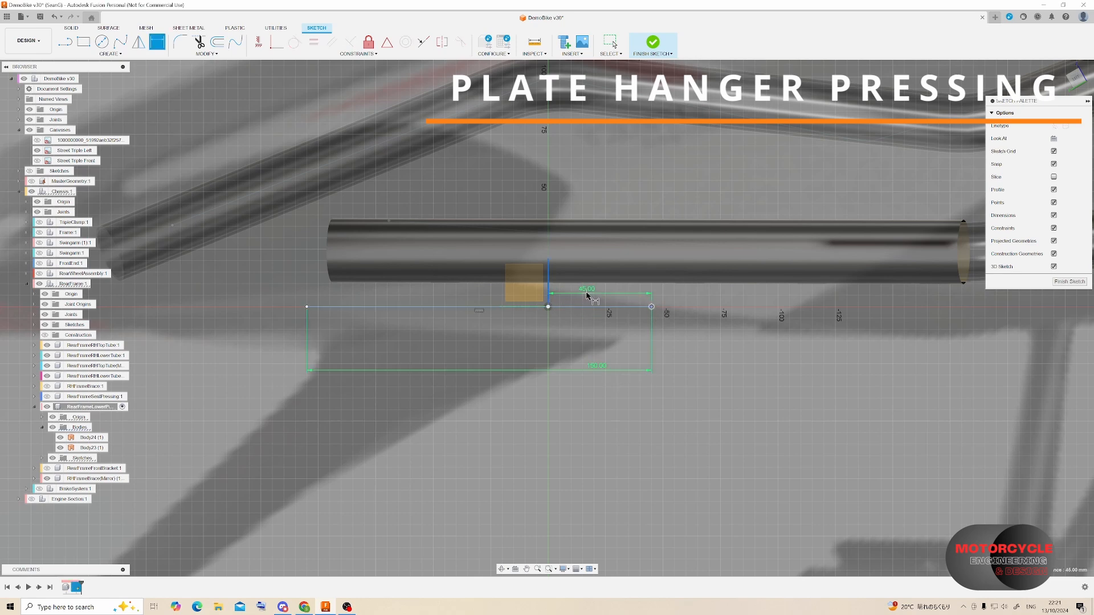
pyautogui.click(586, 294)
pyautogui.write('45')
pyautogui.press('Return')
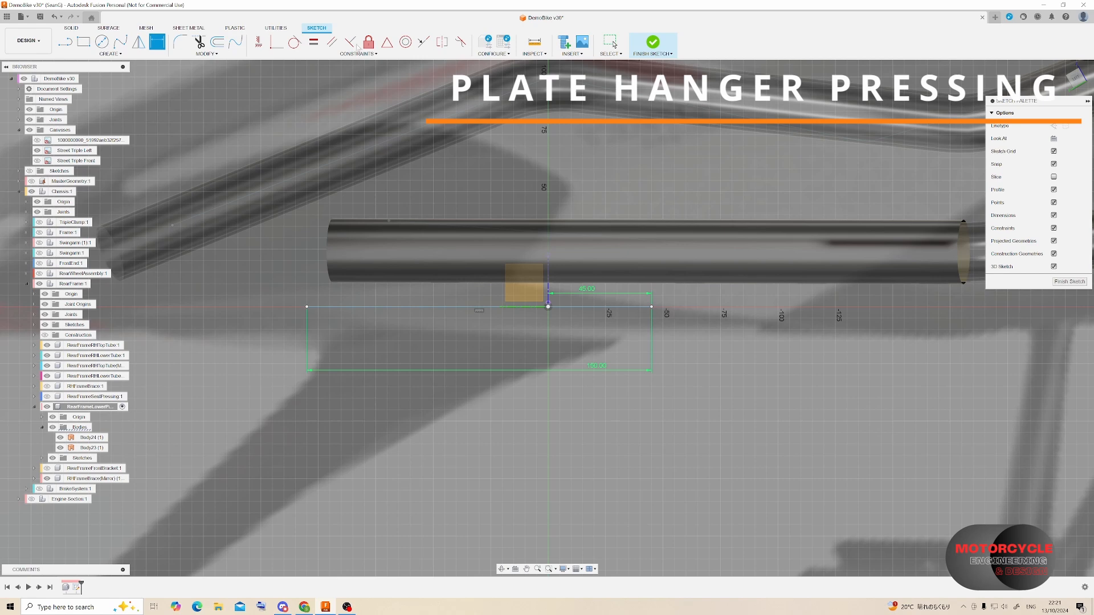
pyautogui.click(276, 42)
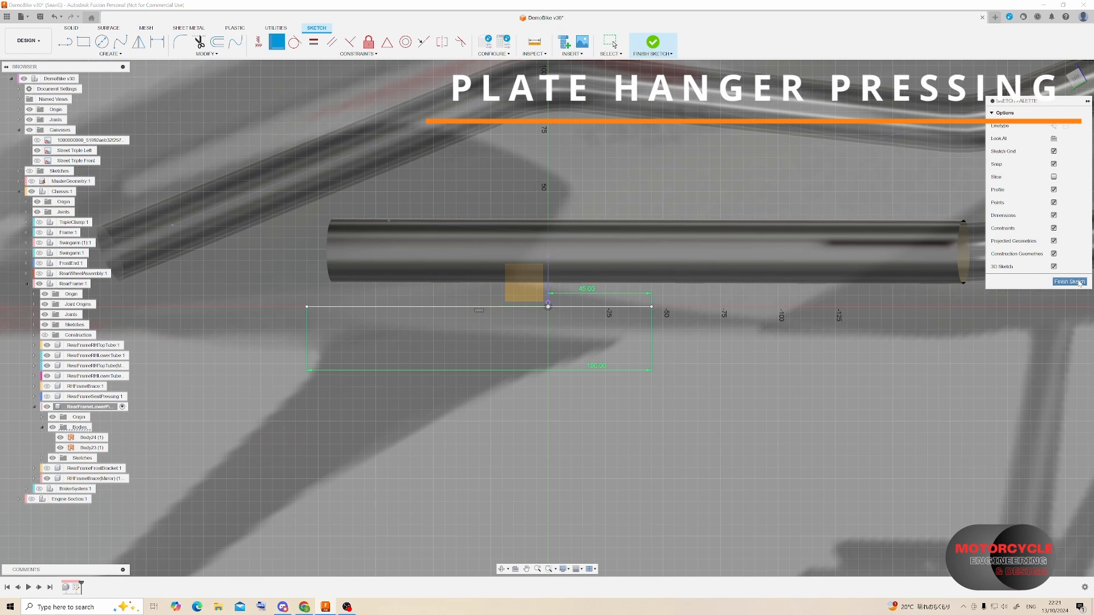
pyautogui.click(1077, 282)
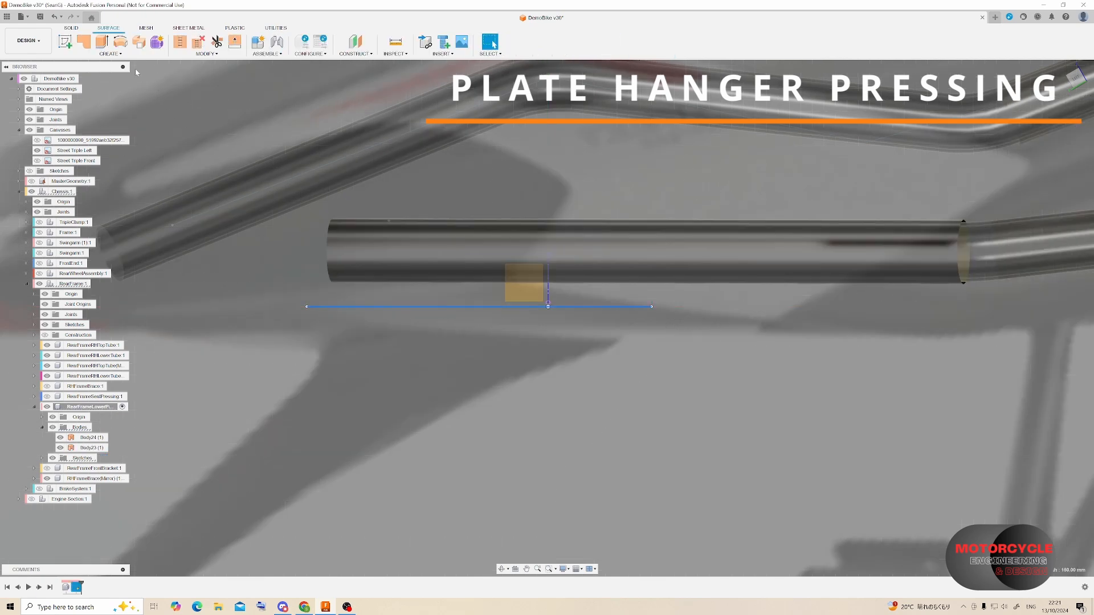
# - Extrude the 150 mm sketch line as a surface by -115 mm beneath the lower tube as a new body
pyautogui.click(84, 41)
pyautogui.keyDown('shift'); pyautogui.moveTo(439, 281); pyautogui.dragTo(397, 293, button='middle'); pyautogui.keyUp('shift')
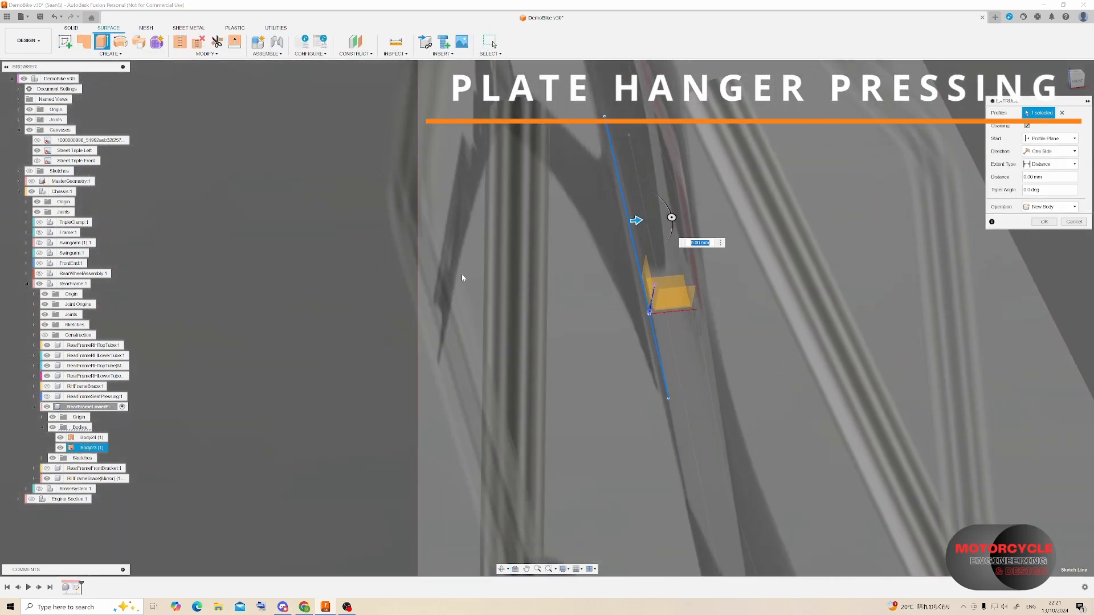
pyautogui.moveTo(637, 221); pyautogui.dragTo(363, 248)
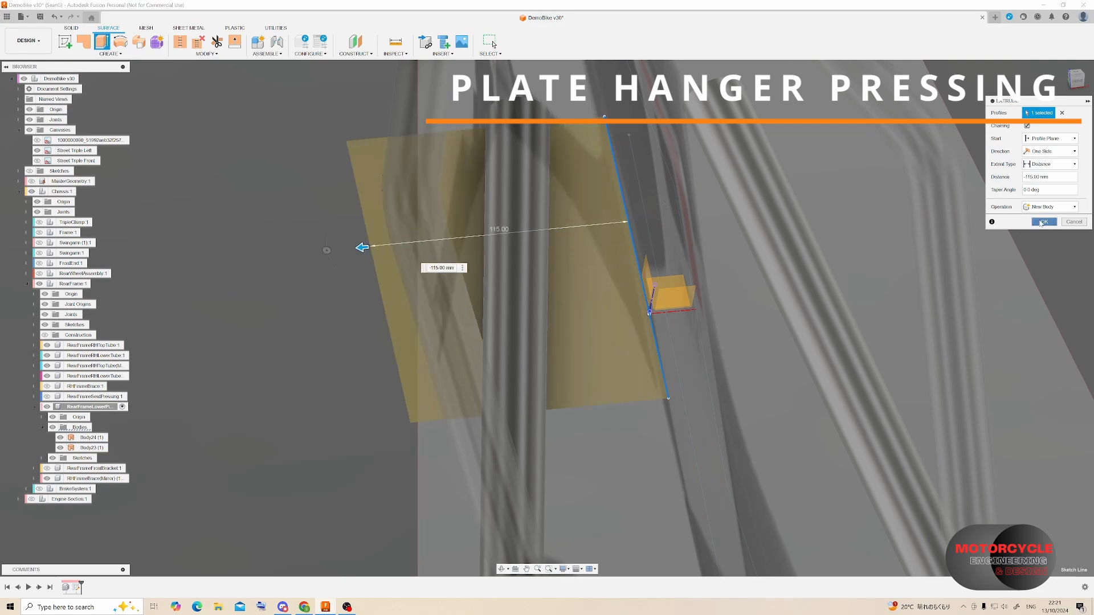
pyautogui.press('Return')
pyautogui.keyDown('shift'); pyautogui.moveTo(581, 284); pyautogui.dragTo(515, 225, button='middle'); pyautogui.keyUp('shift')
pyautogui.click(523, 235)
pyautogui.scroll(-4, 590, 523)
pyautogui.scroll(4, 554, 234)
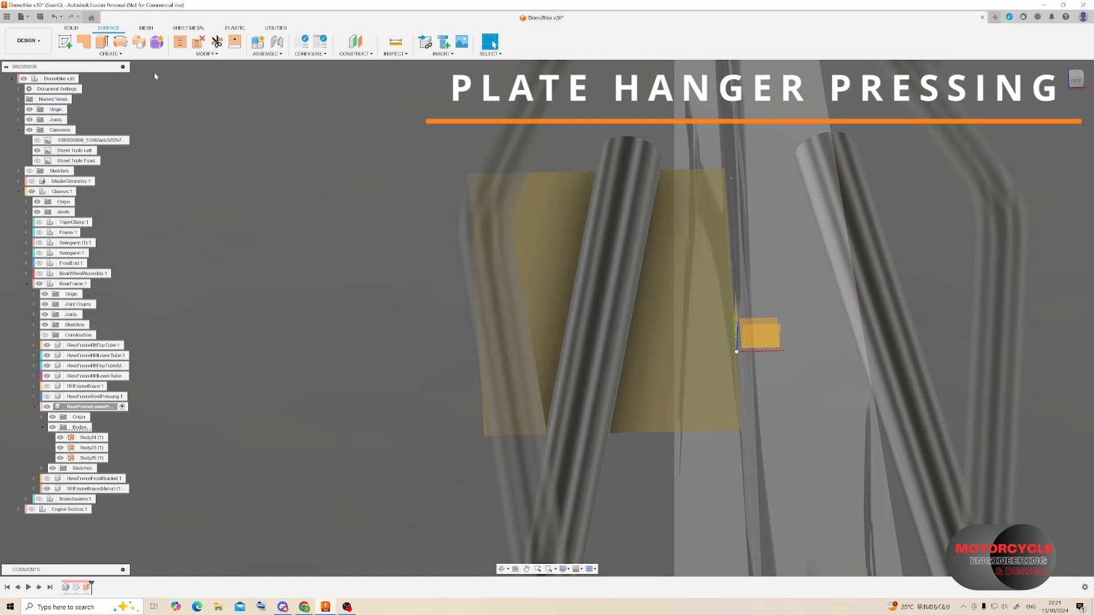
pyautogui.click(65, 42)
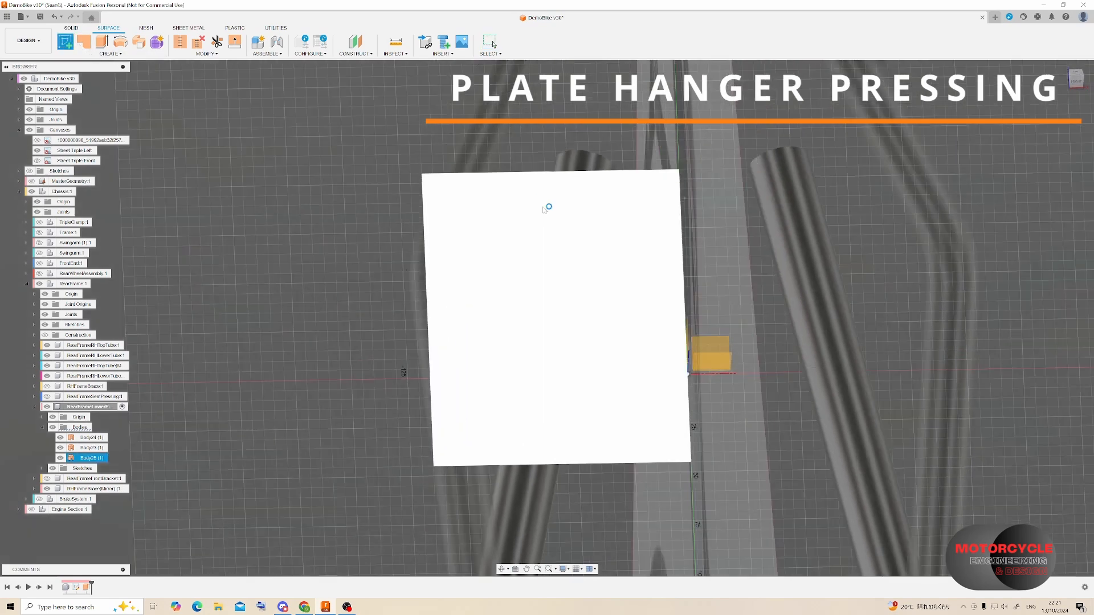
pyautogui.click(546, 207)
pyautogui.click(65, 41)
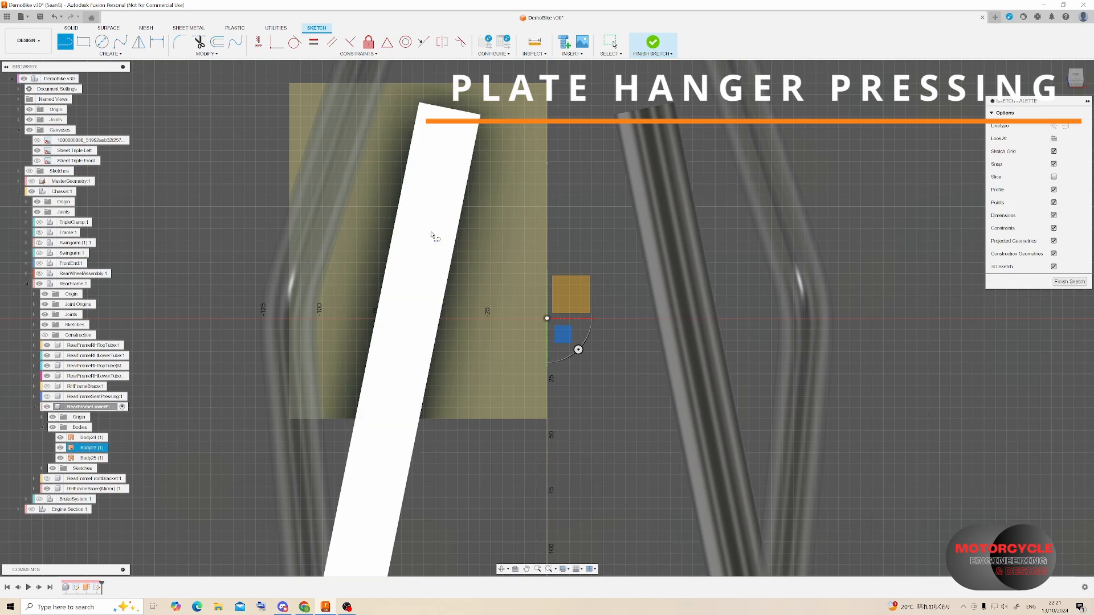
pyautogui.press('Escape')
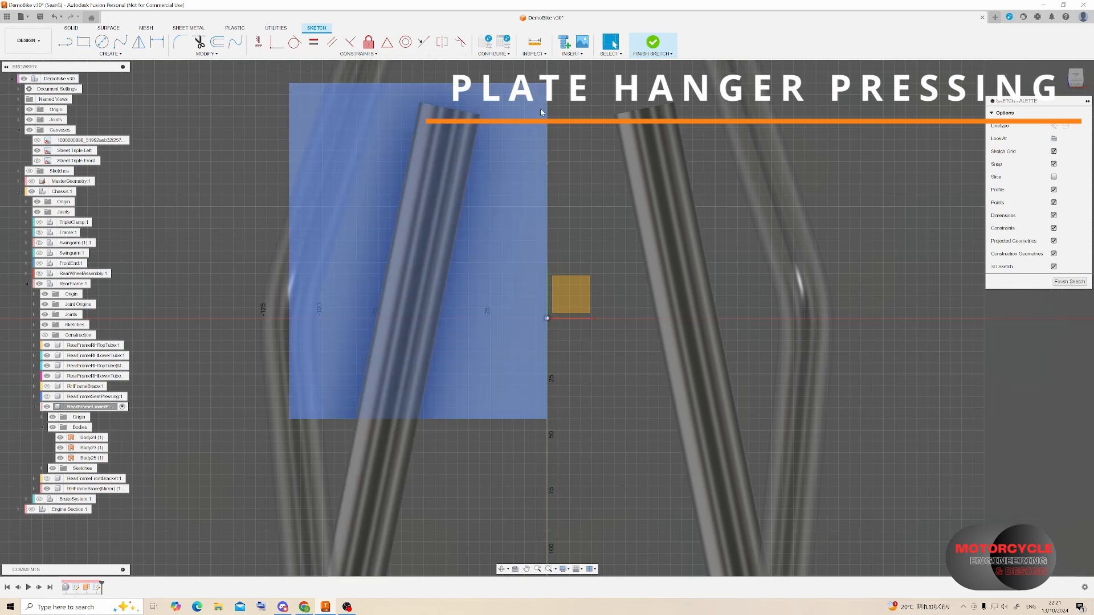
pyautogui.hotkey('ctrl', 'z')
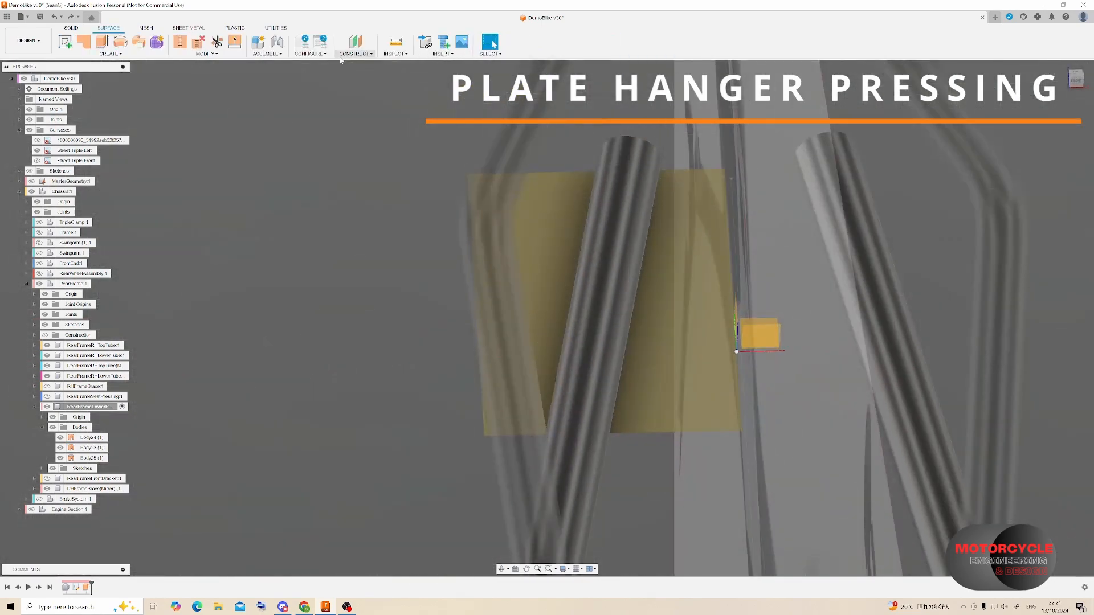
# - Construct an axis through the cylindrical face of the lower tube above the extruded flat surface
pyautogui.click(342, 54)
pyautogui.click(365, 143)
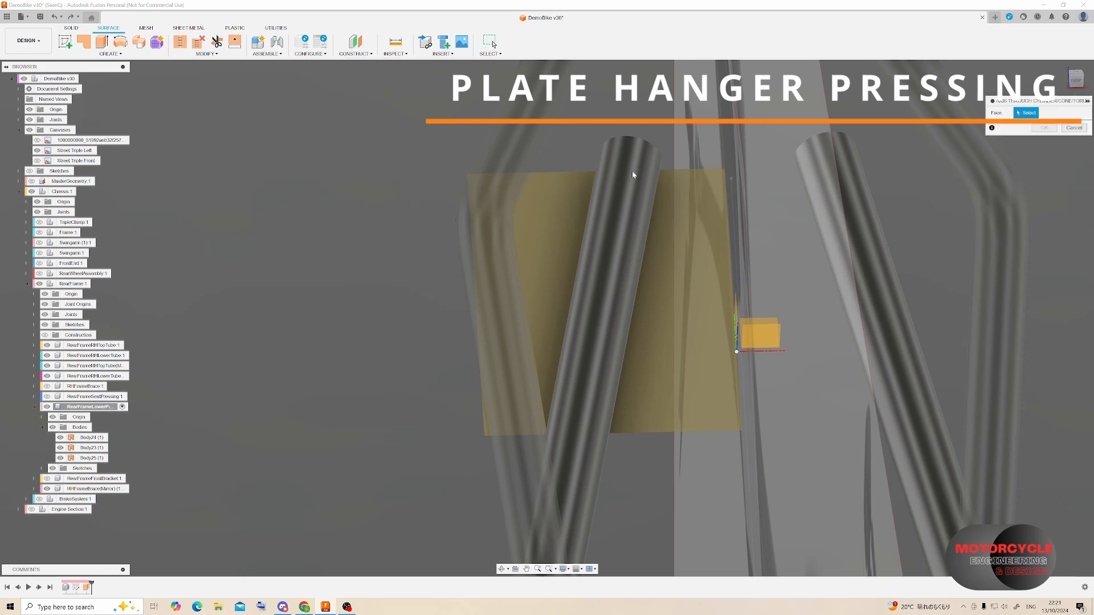
pyautogui.click(633, 175)
pyautogui.press('Return')
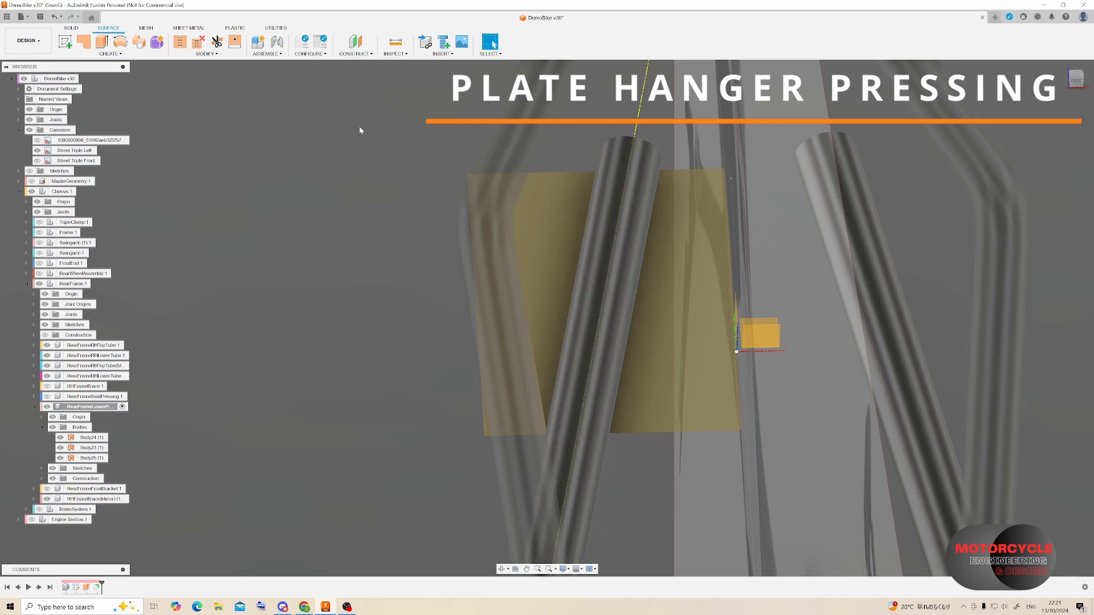
# - Sketch a line on the flat extruded surface from its rear edge to its front edge, beside the tube's axis
pyautogui.click(66, 42)
pyautogui.click(698, 224)
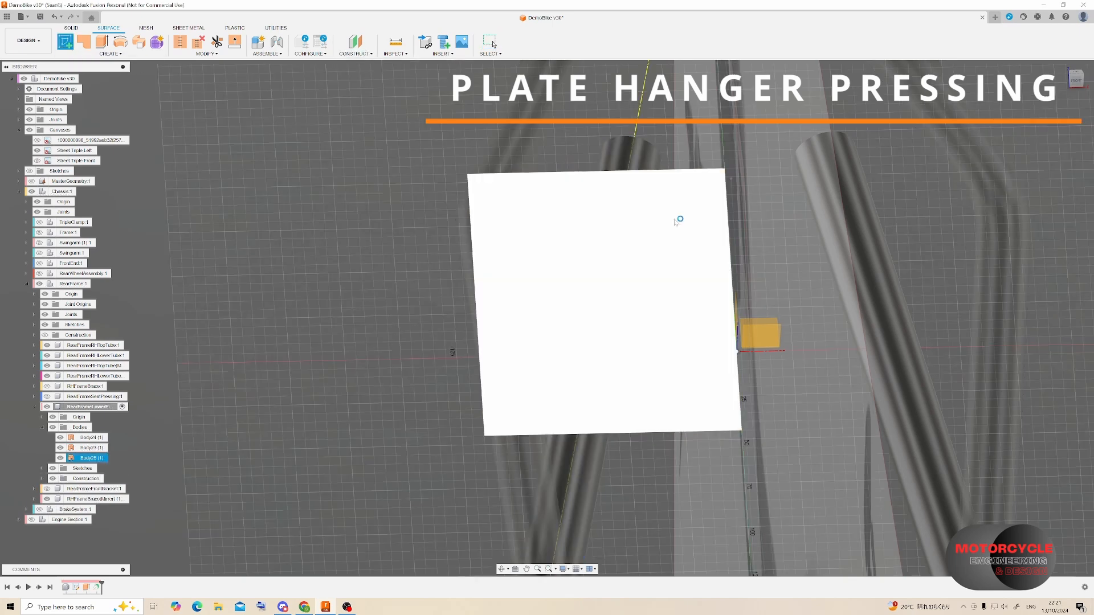
pyautogui.click(66, 42)
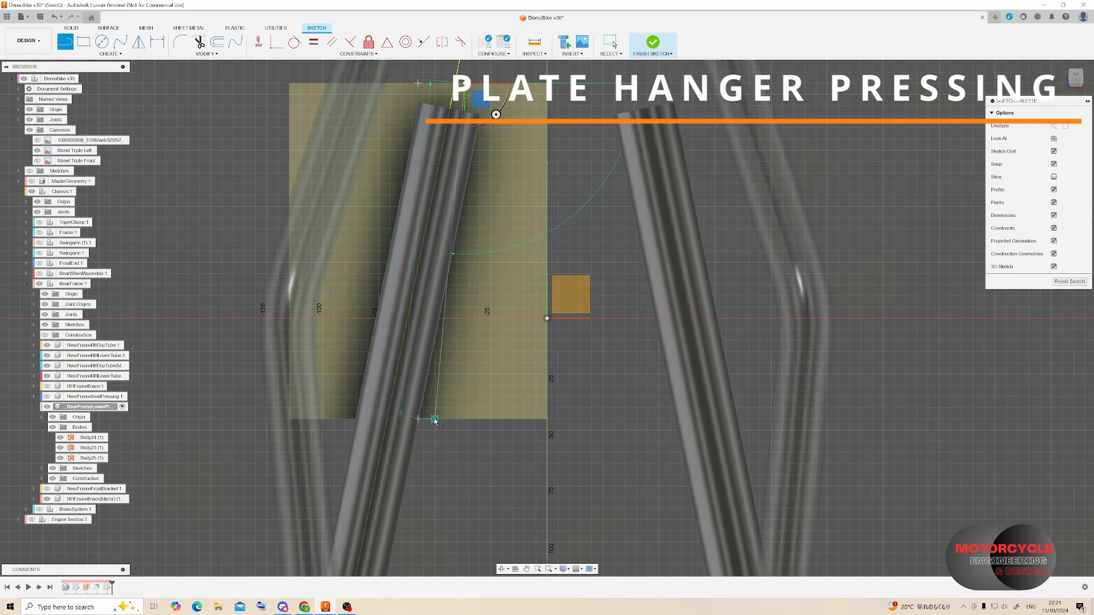
pyautogui.click(435, 419)
# - Constrain both ends of the sketched line coincident with the tube's construction axis and finish the sketch
pyautogui.click(276, 42)
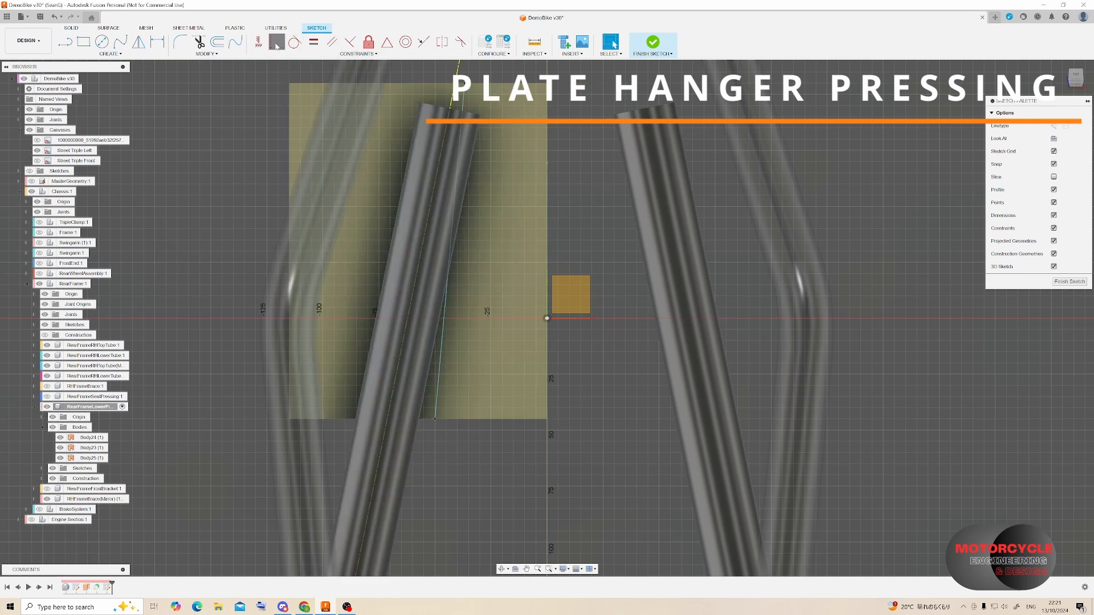
pyautogui.click(464, 83)
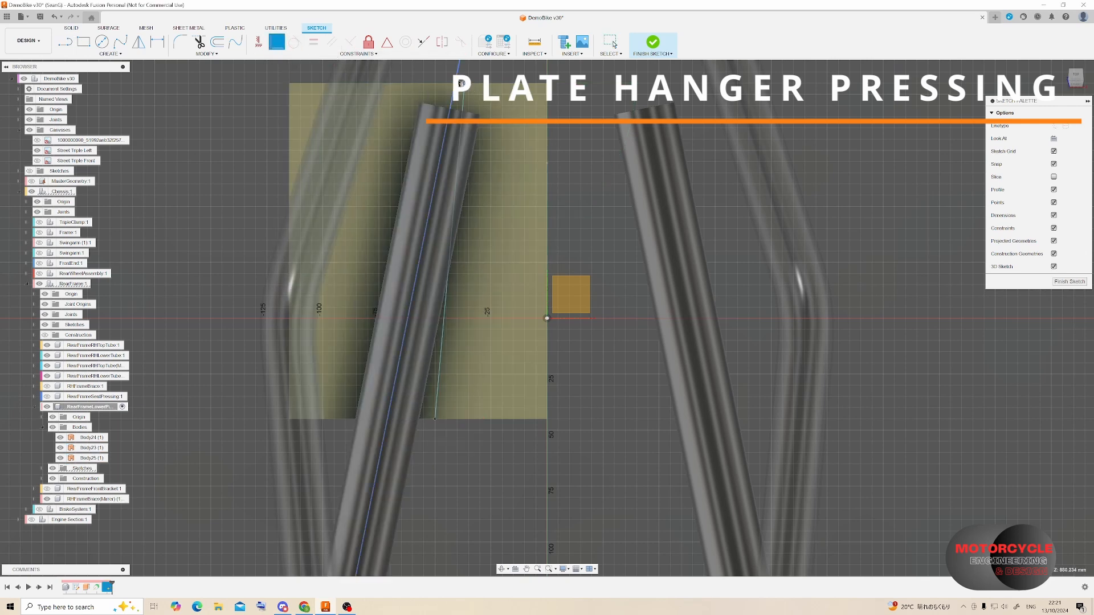
pyautogui.click(447, 127)
pyautogui.click(425, 419)
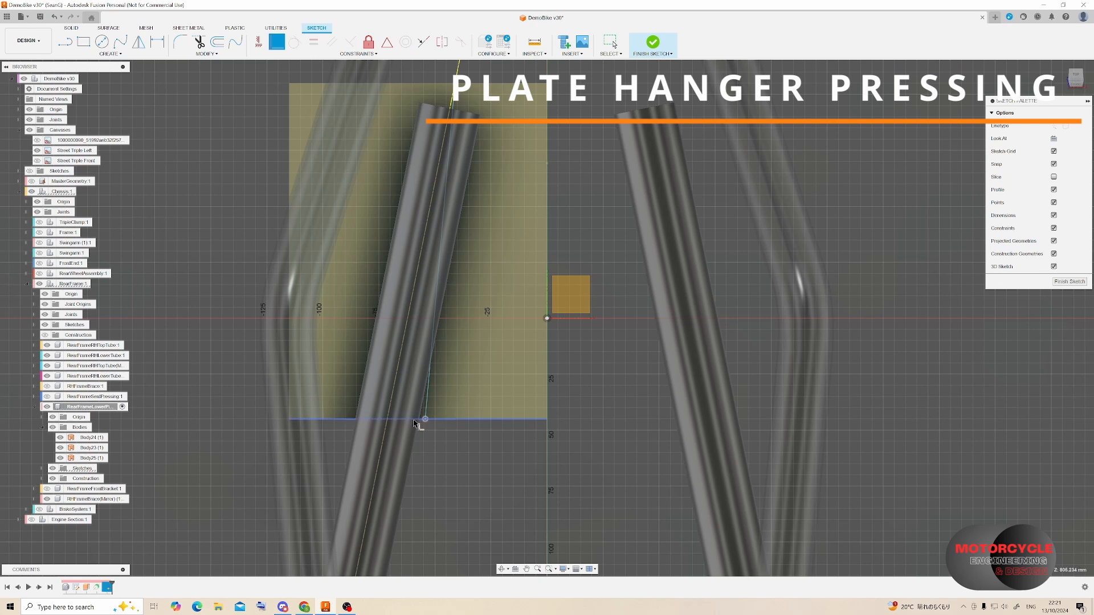
pyautogui.click(388, 415)
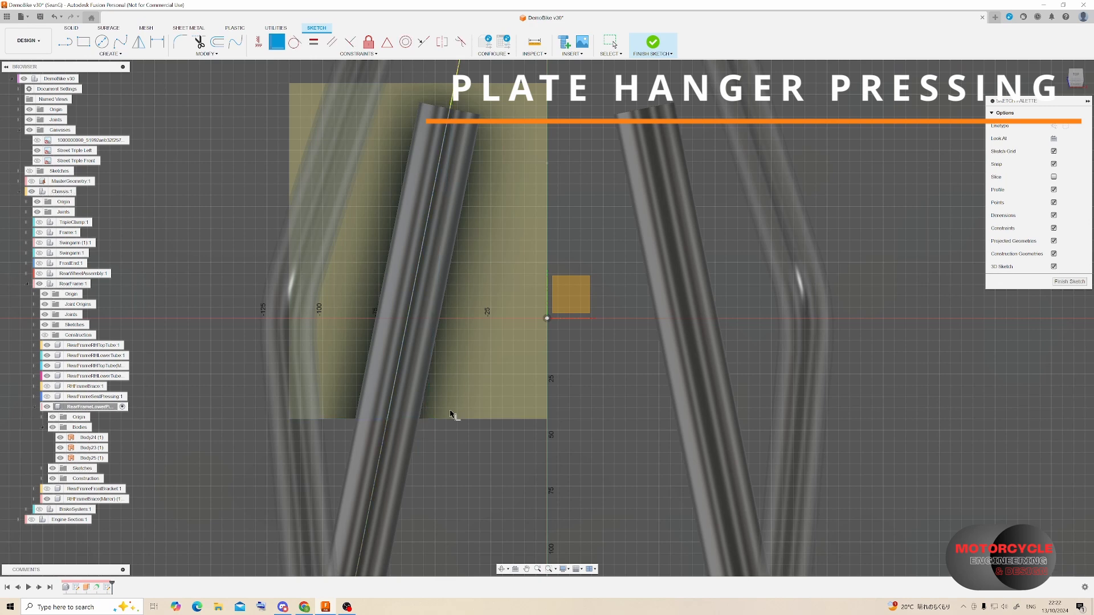
pyautogui.click(1082, 288)
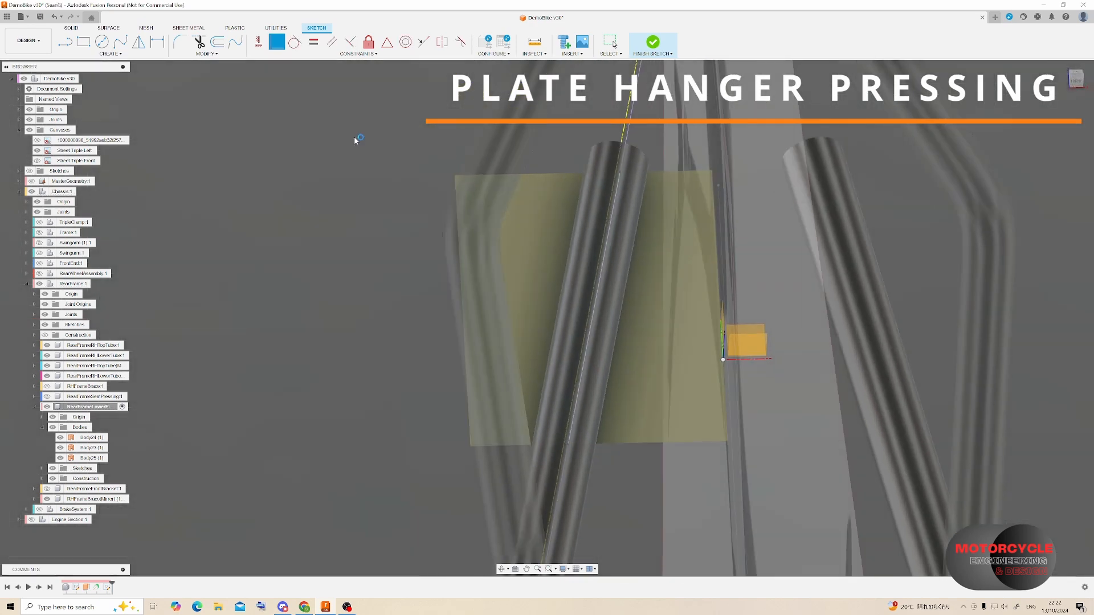
# - Extrude the line on the flat surface by -20 mm as a new surface body toward the lower tube
pyautogui.click(103, 41)
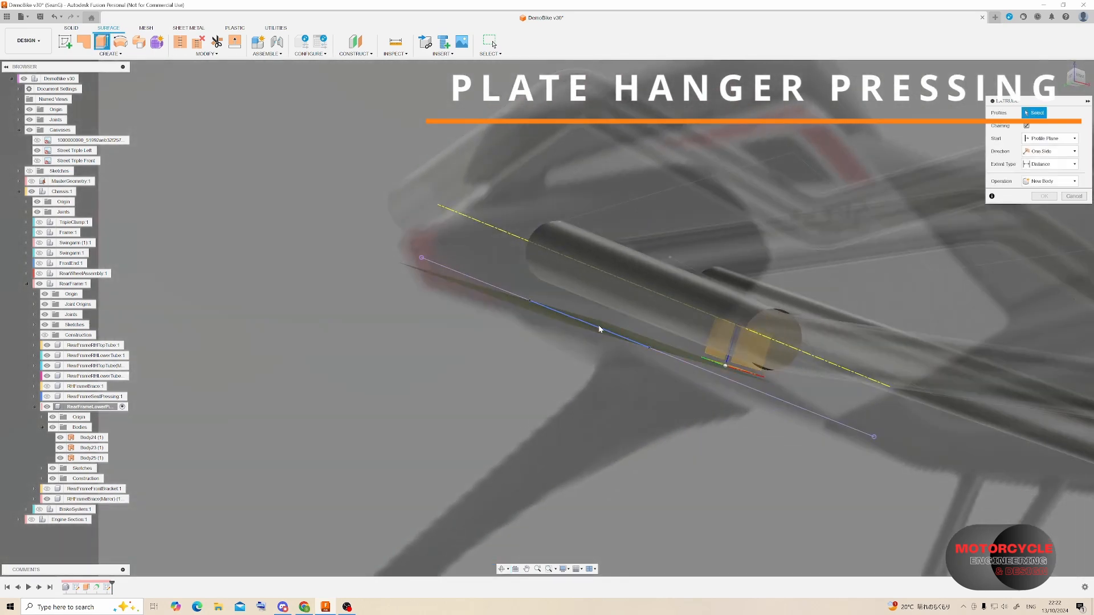
pyautogui.click(596, 334)
pyautogui.moveTo(595, 334); pyautogui.dragTo(615, 301)
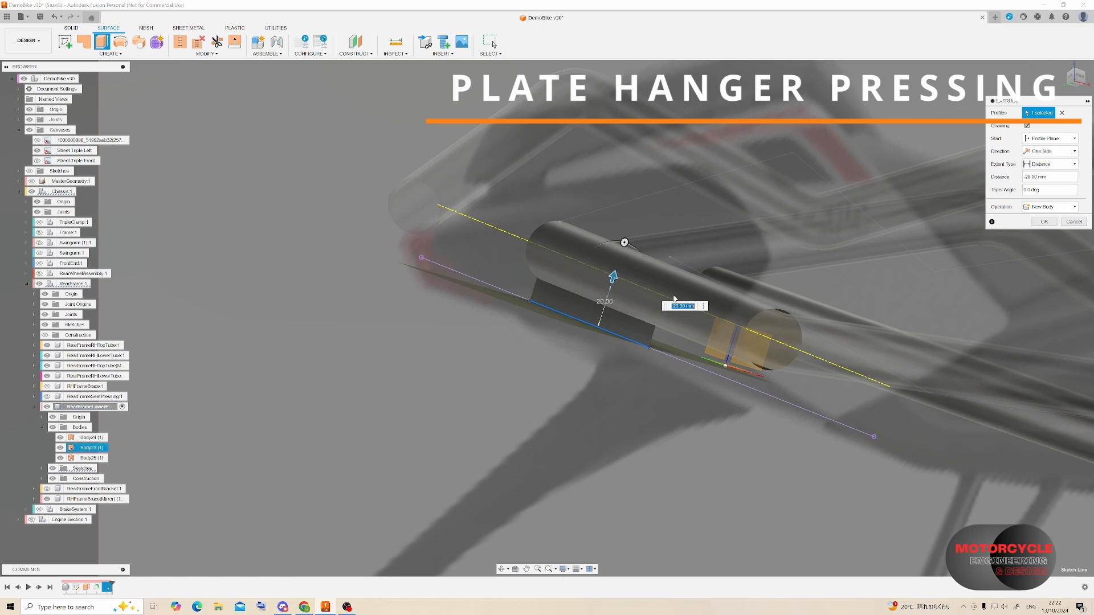
pyautogui.press('Return')
# - Try to create intersection geometry from the extruded strip and the offset tube surface in a new sketch on an origin plane
pyautogui.scroll(4, 587, 306)
pyautogui.keyDown('shift'); pyautogui.moveTo(587, 306); pyautogui.dragTo(476, 281, button='middle'); pyautogui.keyUp('shift')
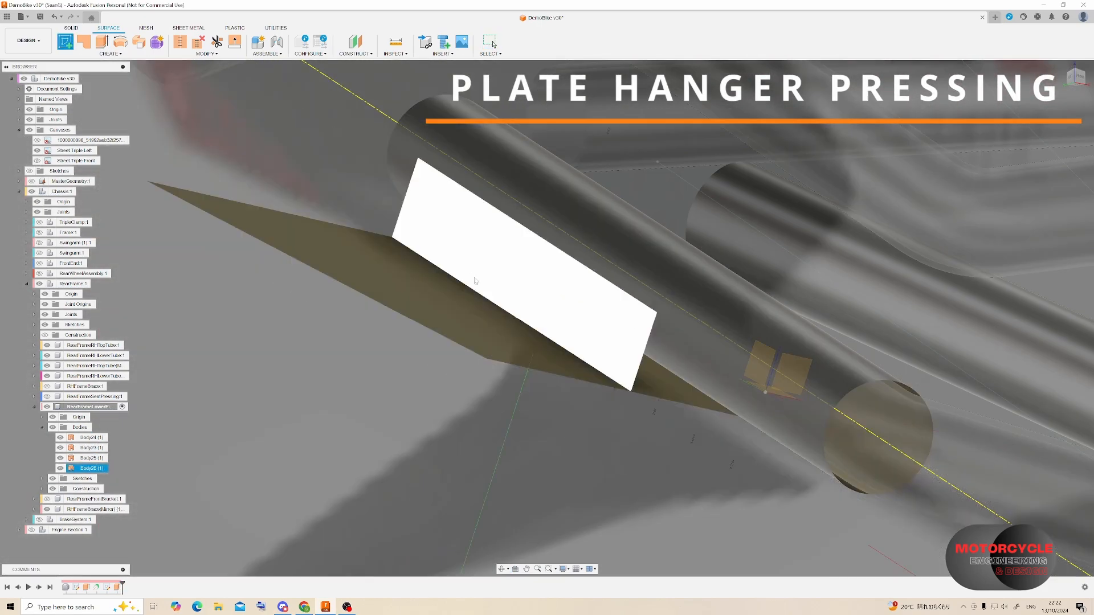
pyautogui.click(780, 398)
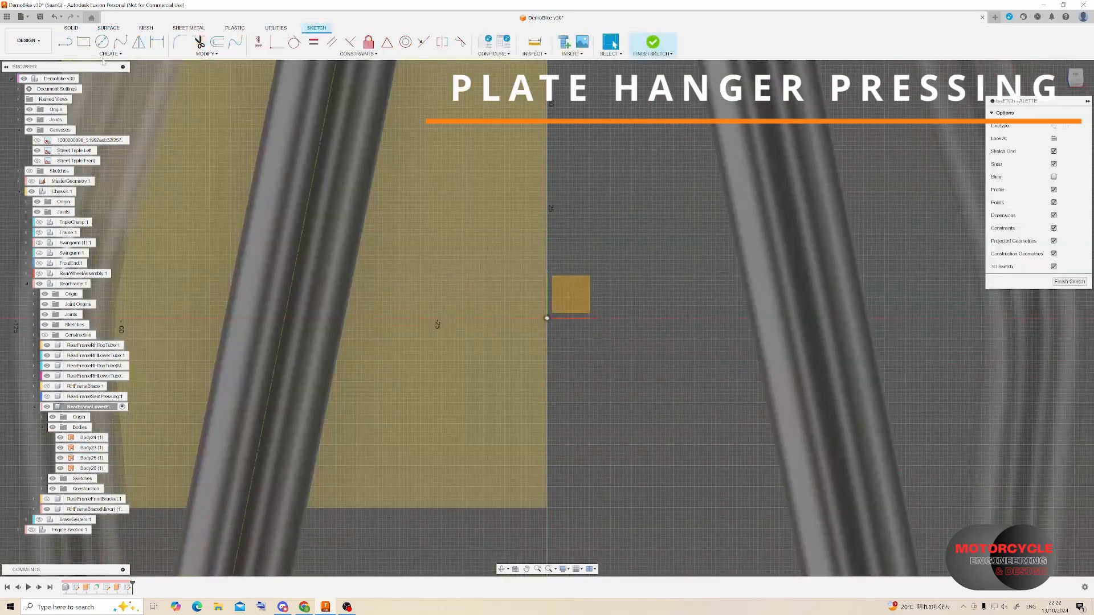
pyautogui.click(110, 54)
pyautogui.moveTo(86, 221)
pyautogui.click(211, 232)
pyautogui.keyDown('shift'); pyautogui.moveTo(353, 342); pyautogui.dragTo(308, 259, button='middle'); pyautogui.keyUp('shift')
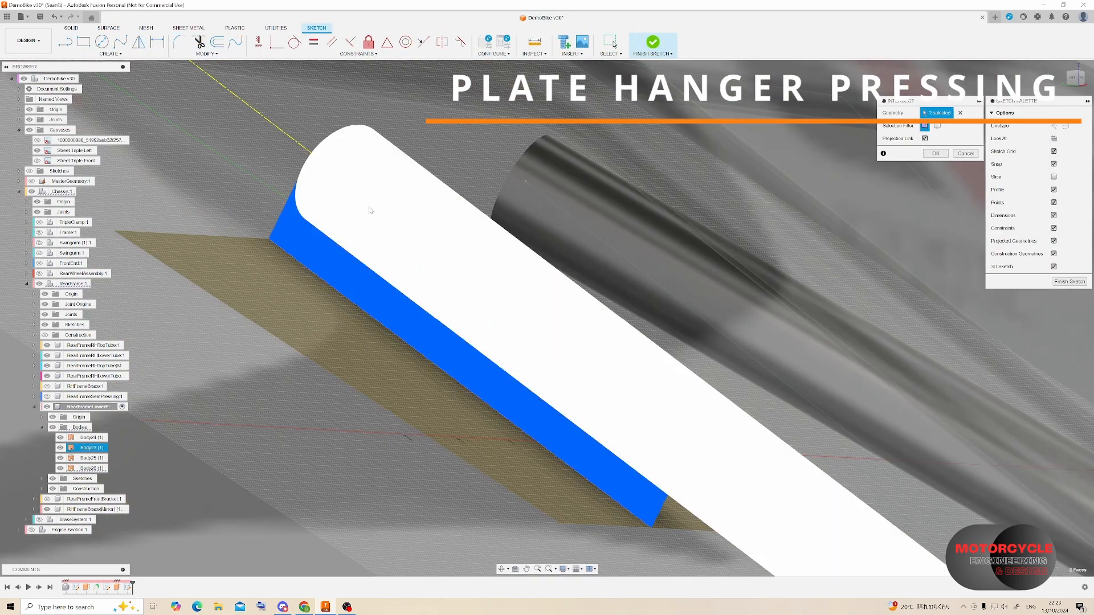
pyautogui.click(941, 155)
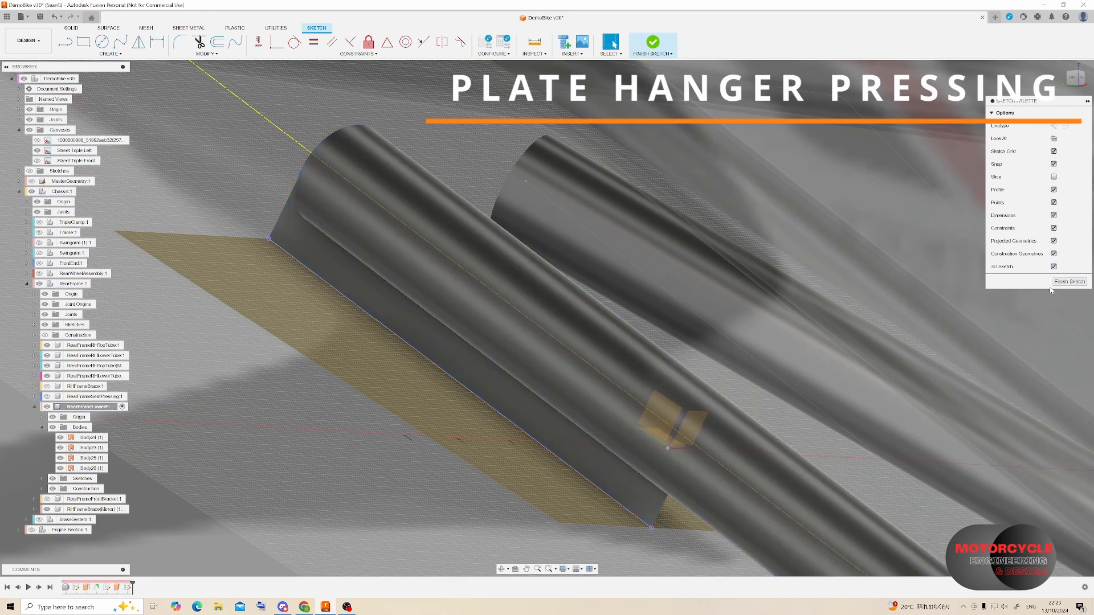
pyautogui.moveTo(342, 239)
pyautogui.keyDown('shift'); pyautogui.mouseDown(button='middle')
pyautogui.moveTo(361, 224)
pyautogui.moveTo(438, 259)
pyautogui.moveTo(425, 259)
pyautogui.mouseUp(button='middle'); pyautogui.keyUp('shift')
pyautogui.hotkey('ctrl', 'z')
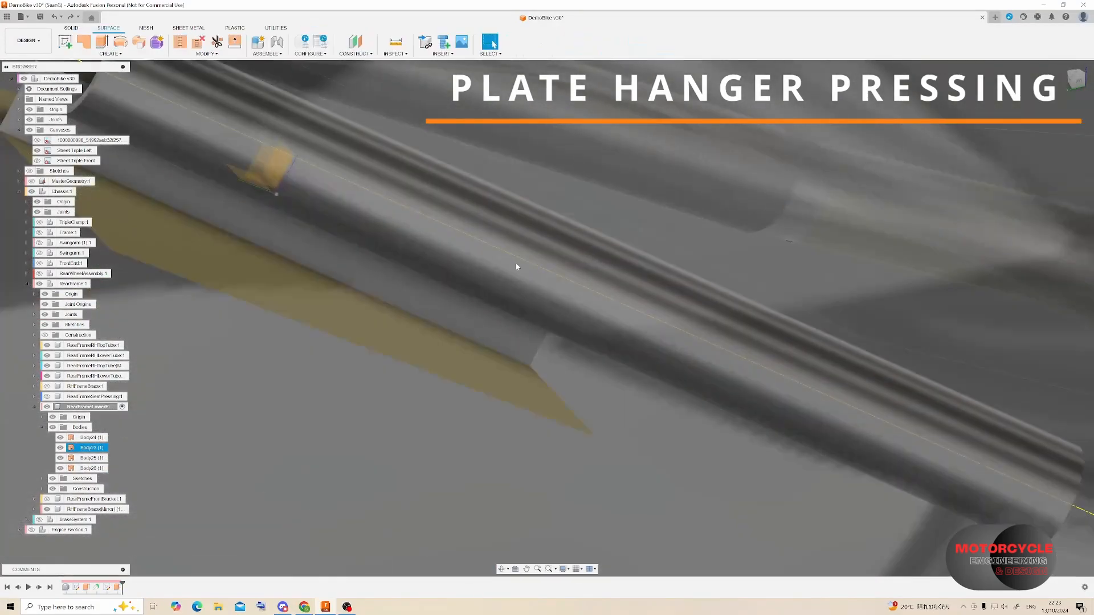
# - Trim the extruded strip using the offset tube surface as the trimming tool
pyautogui.moveTo(515, 264)
pyautogui.keyDown('shift'); pyautogui.mouseDown(button='middle')
pyautogui.moveTo(455, 283)
pyautogui.moveTo(359, 214)
pyautogui.moveTo(342, 215)
pyautogui.mouseUp(button='middle'); pyautogui.keyUp('shift')
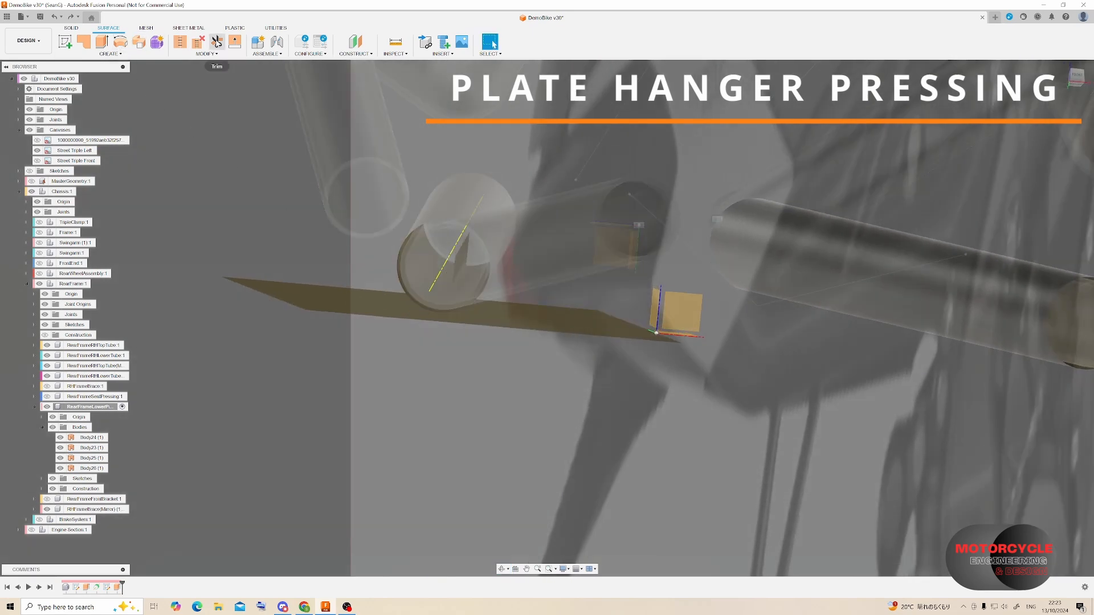
pyautogui.click(216, 43)
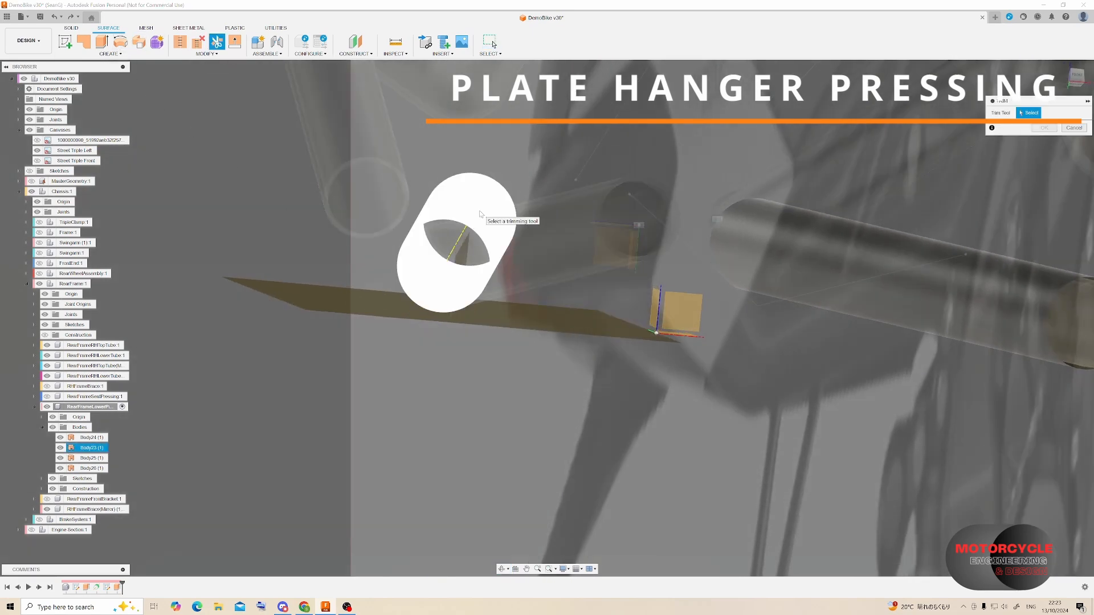
pyautogui.click(466, 251)
pyautogui.click(466, 256)
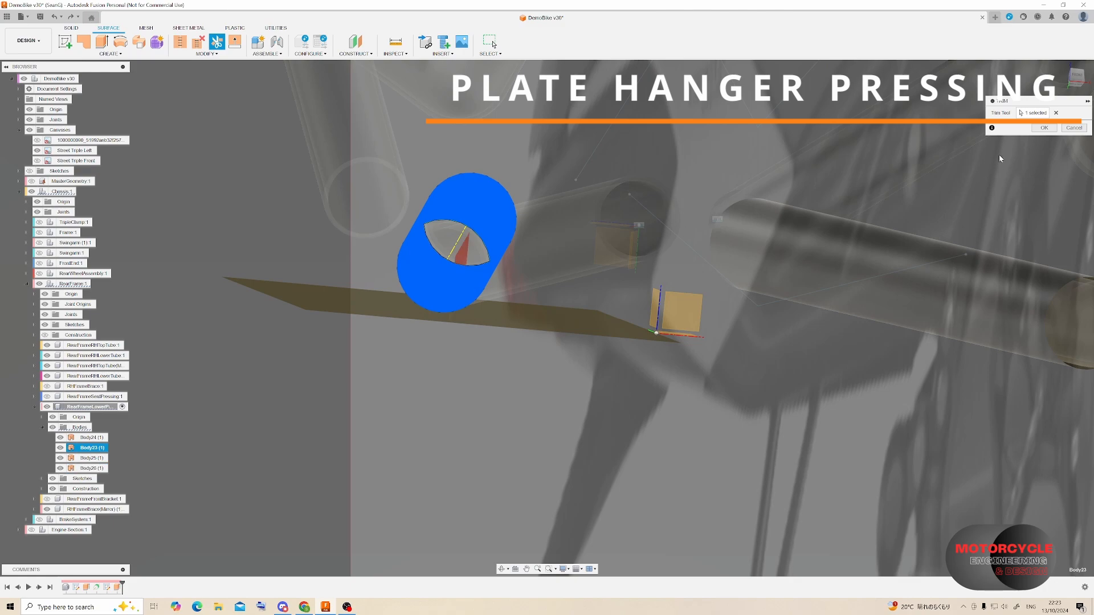
pyautogui.click(1054, 128)
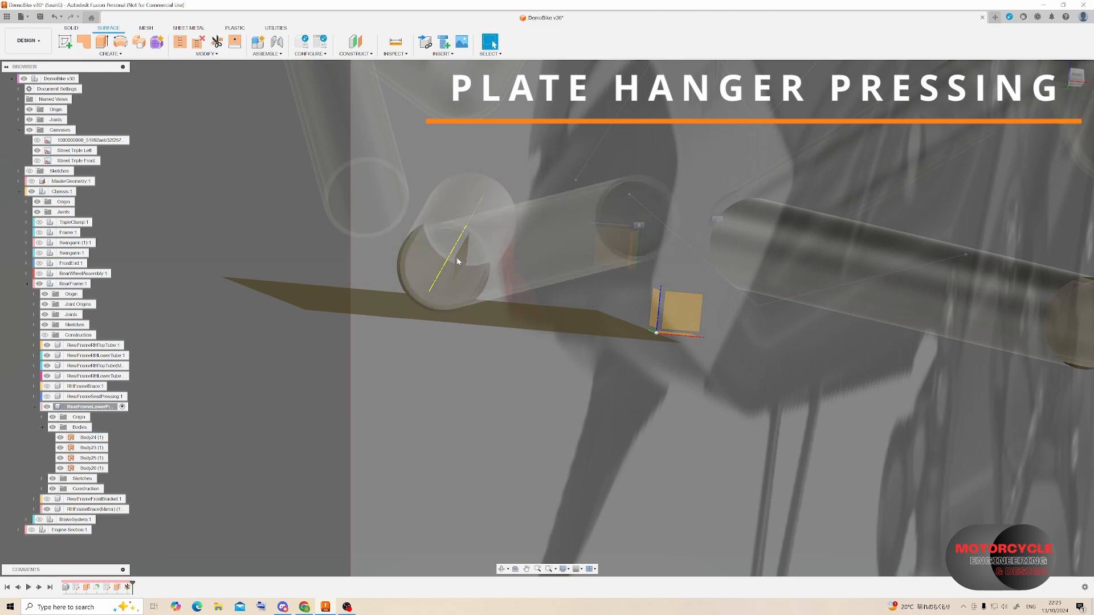
# - Construct a plane along the strip's trimmed edge at proportional distance 0
pyautogui.keyDown('shift'); pyautogui.moveTo(454, 247); pyautogui.dragTo(325, 326, button='middle'); pyautogui.keyUp('shift')
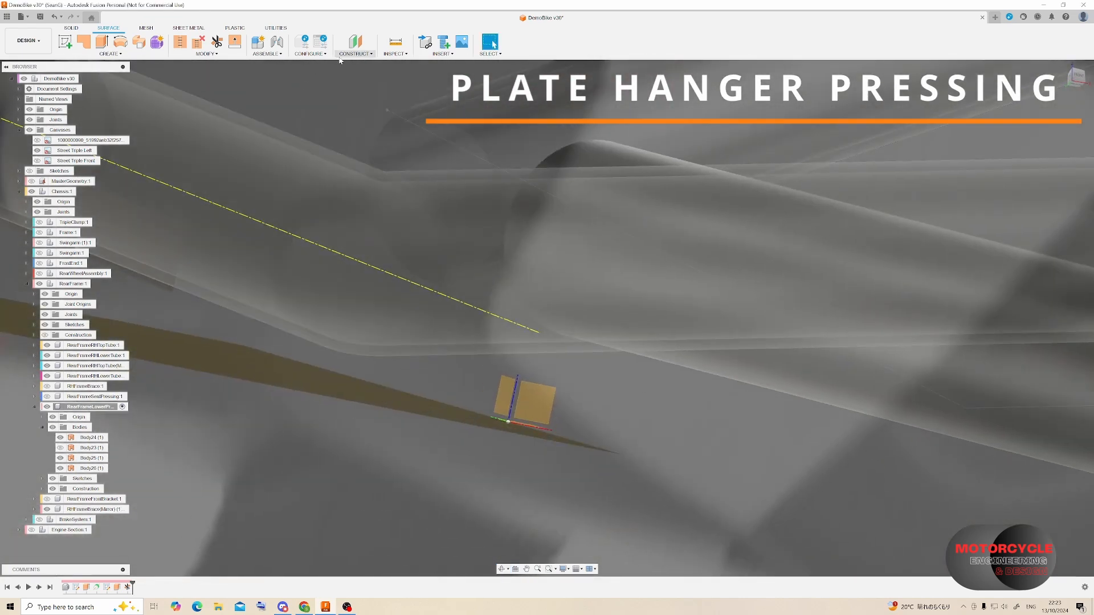
pyautogui.click(353, 53)
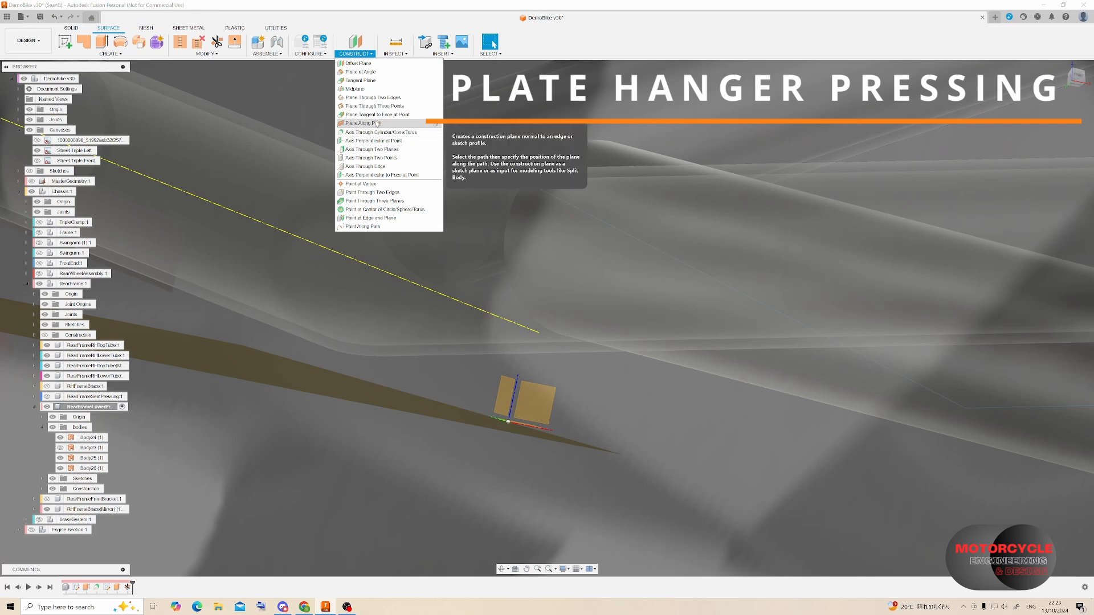
pyautogui.click(376, 123)
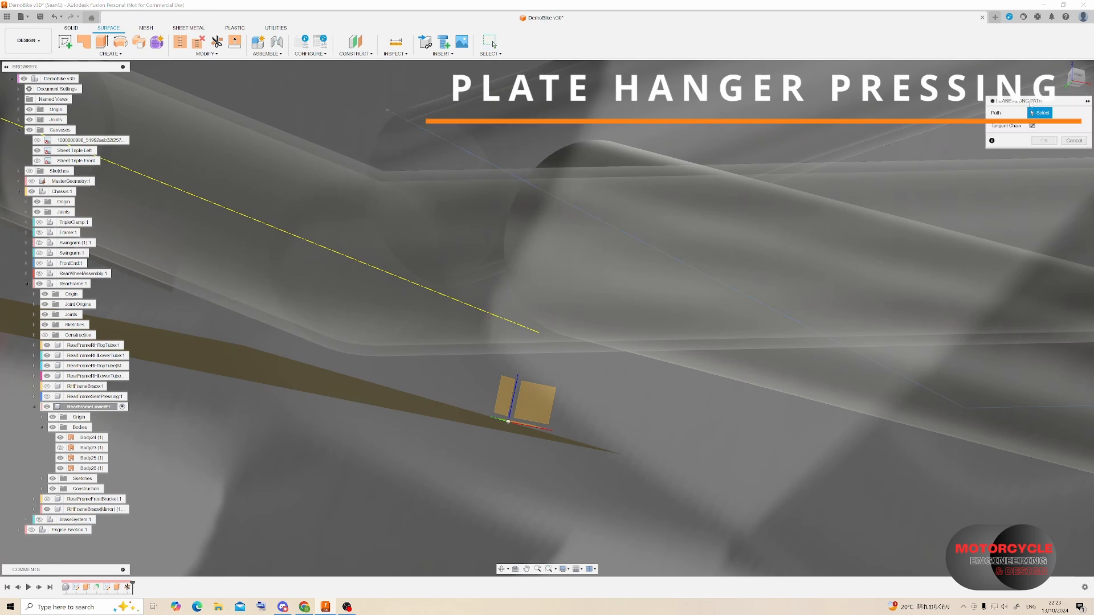
pyautogui.click(162, 290)
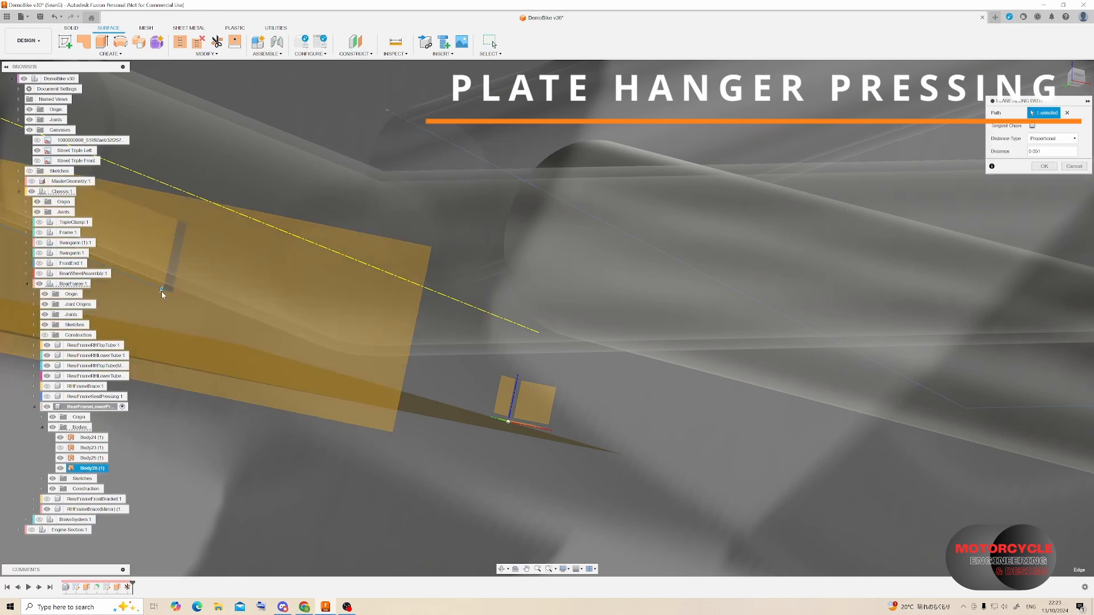
pyautogui.moveTo(162, 290); pyautogui.dragTo(176, 300)
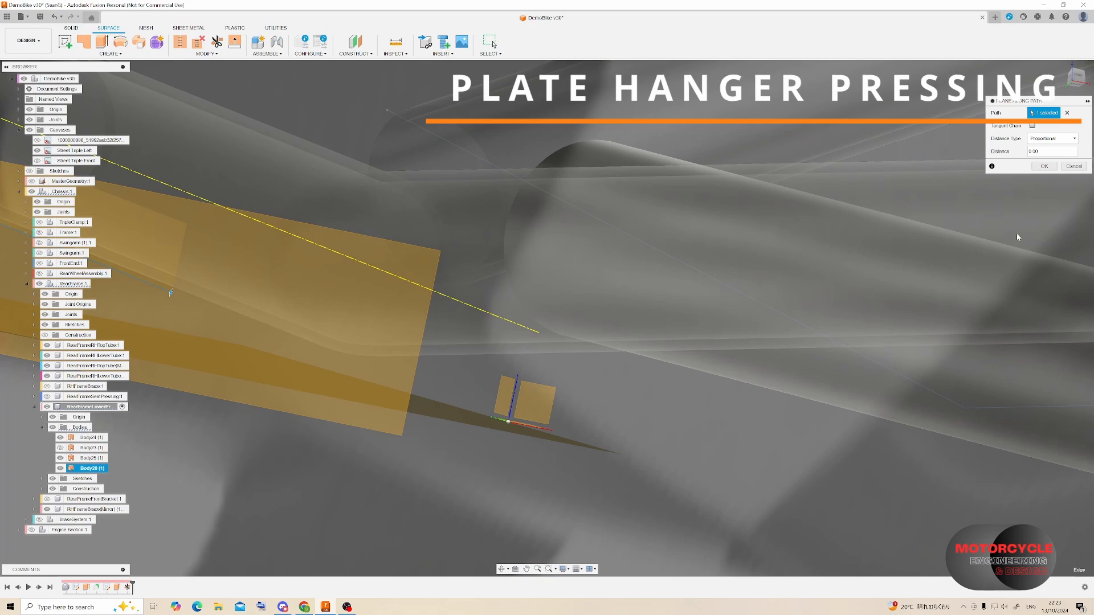
pyautogui.click(1045, 166)
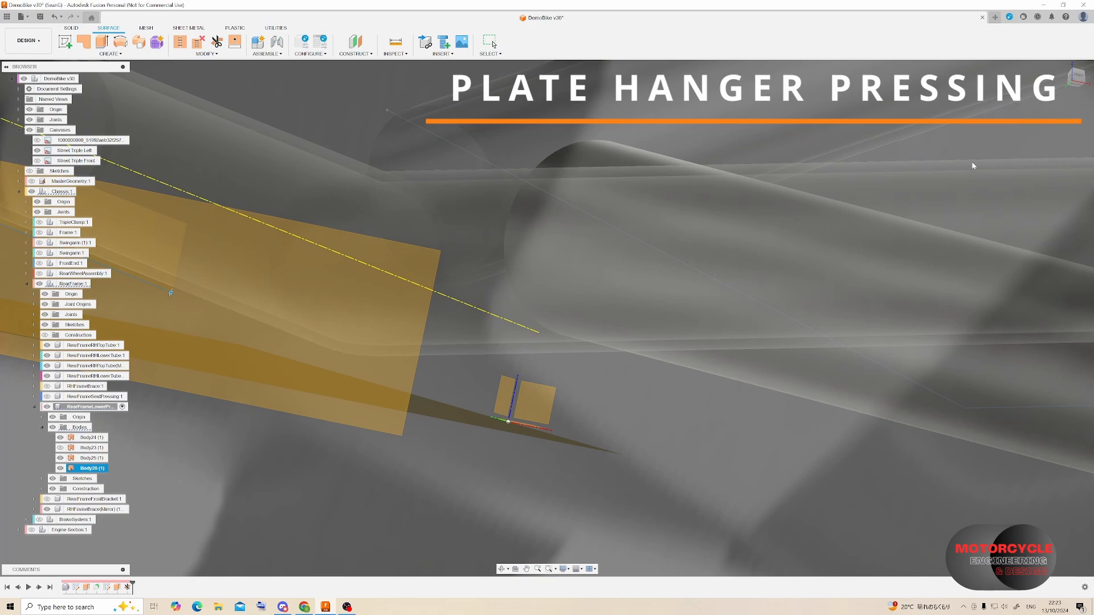
# - Sketch a 25 mm line on the new plane, sloping down from the strip edge's end past the flat surface
pyautogui.click(64, 43)
pyautogui.click(228, 251)
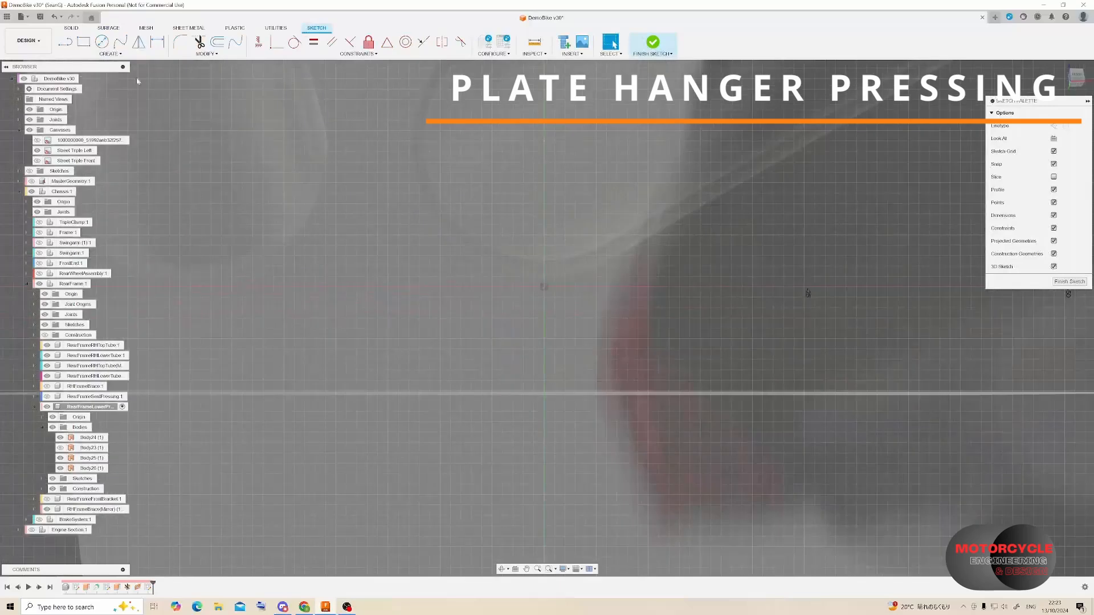
pyautogui.press('l')
pyautogui.click(544, 287)
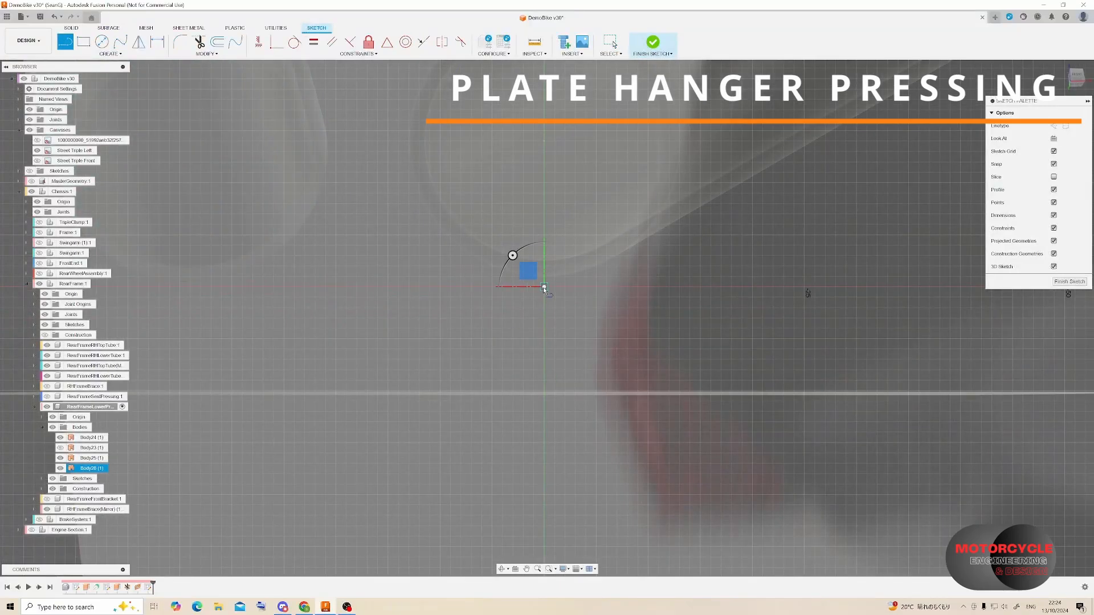
pyautogui.scroll(-3, 543, 287)
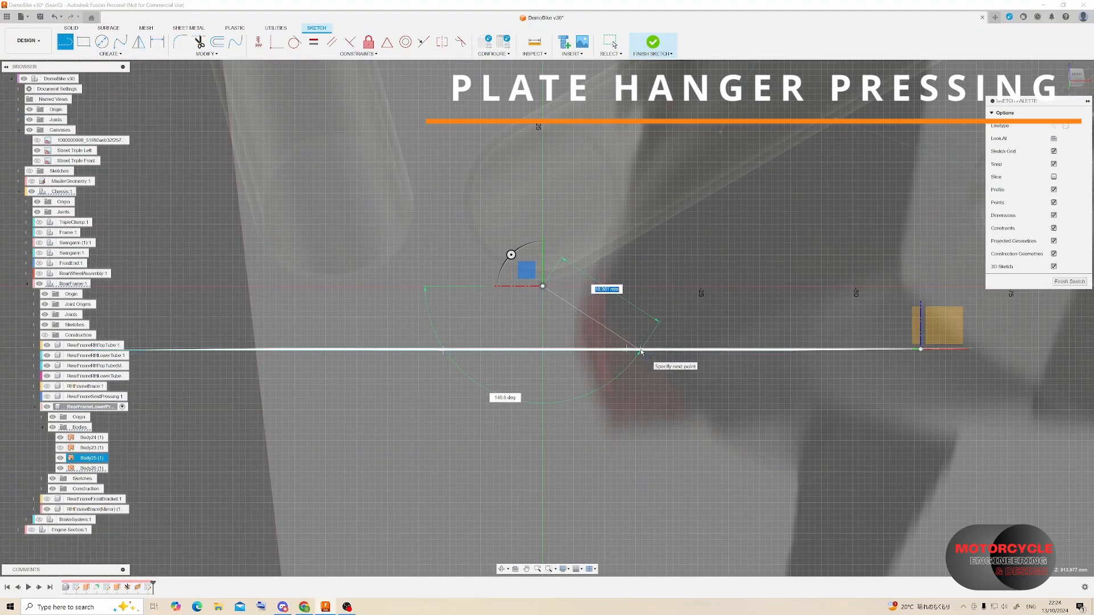
pyautogui.click(641, 350)
pyautogui.keyDown('shift'); pyautogui.moveTo(641, 352); pyautogui.dragTo(615, 315, button='middle'); pyautogui.keyUp('shift')
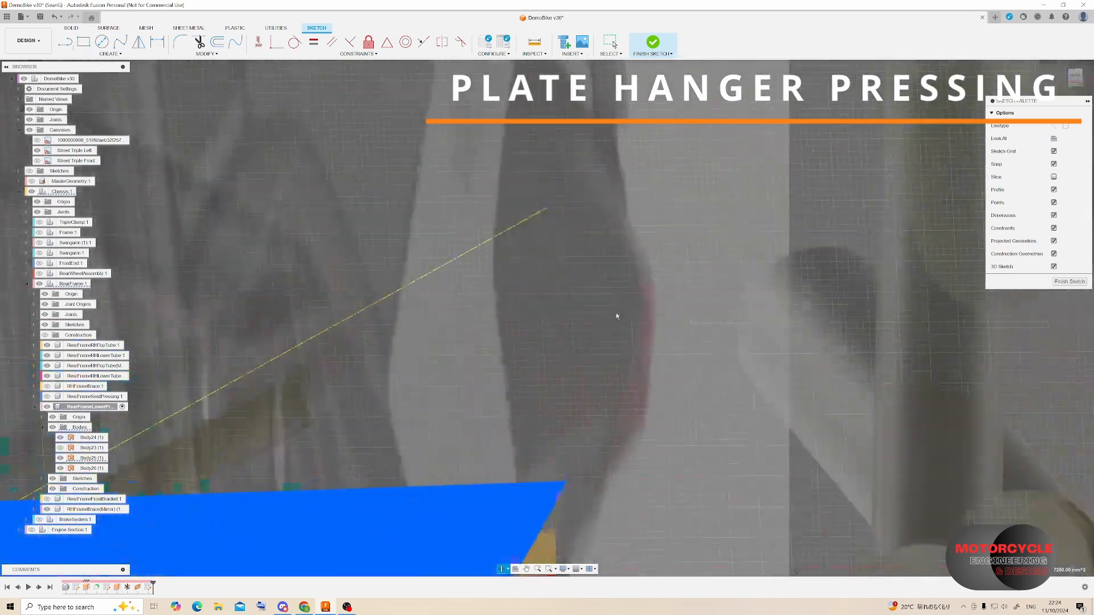
pyautogui.scroll(-3, 610, 289)
pyautogui.scroll(3, 363, 459)
pyautogui.press('Escape')
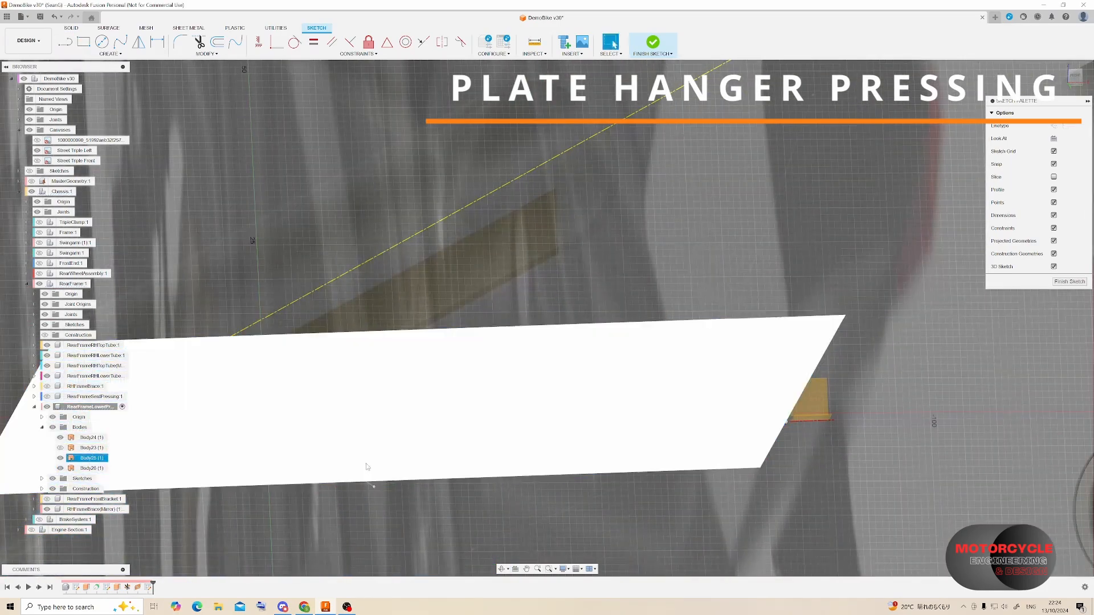
pyautogui.scroll(2, 367, 479)
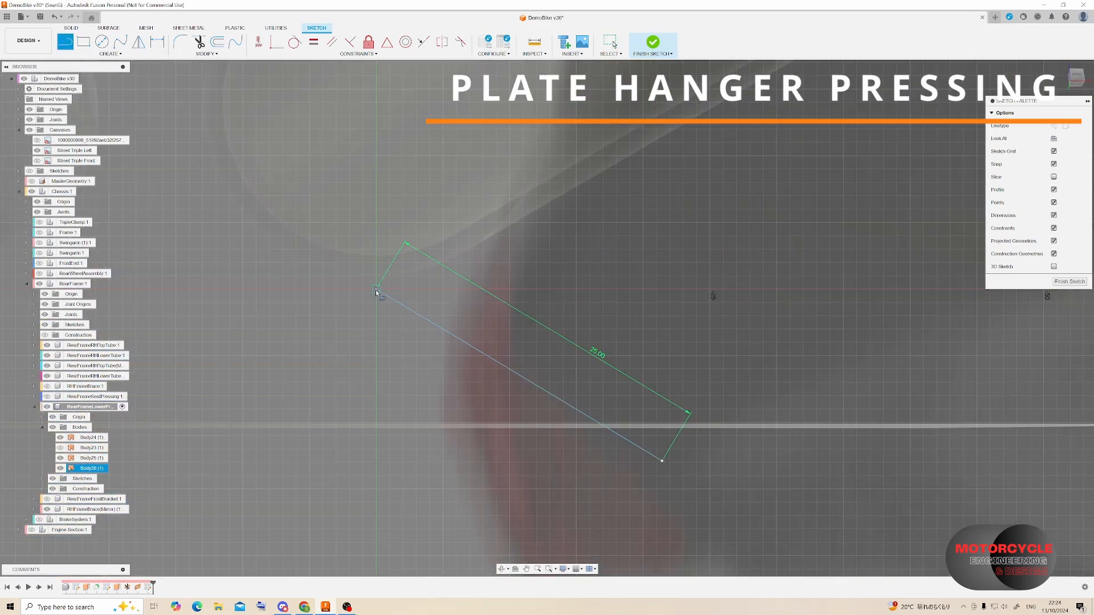
# - Draw a horizontal line about 13 mm long from the sloping line's upper end and convert it to construction geometry
pyautogui.click(375, 289)
pyautogui.click(556, 289)
pyautogui.rightClick(545, 293)
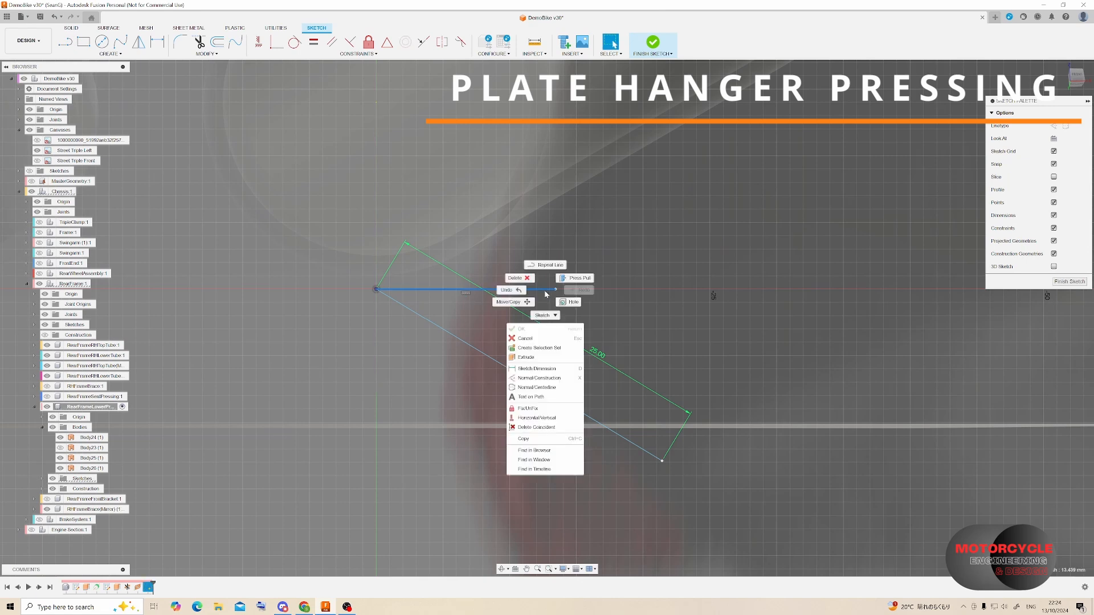
pyautogui.click(539, 378)
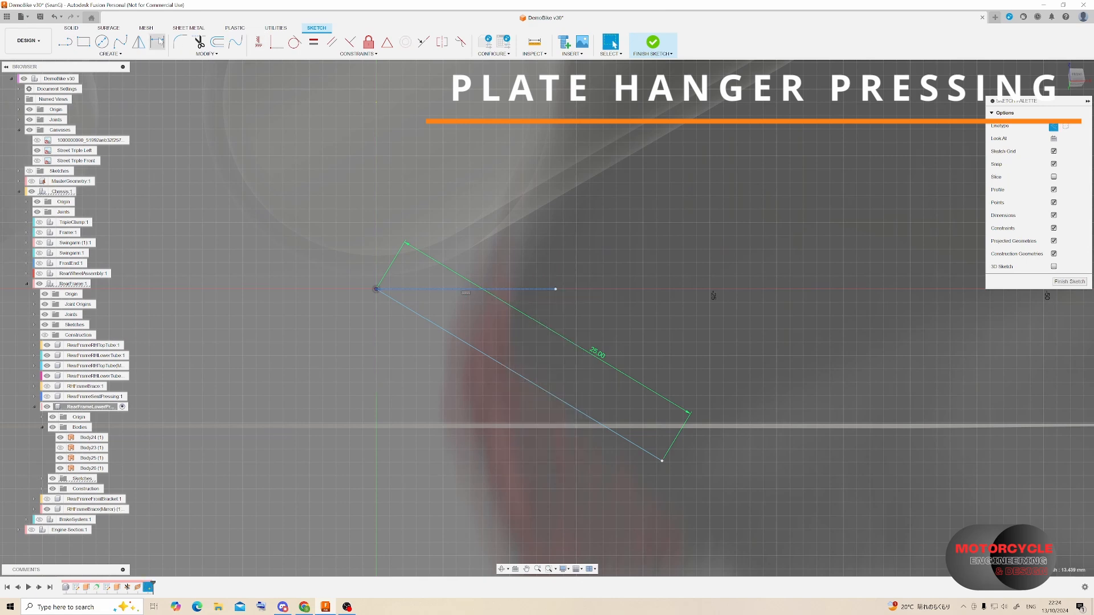
# - Dimension the angle between the construction line and the sloping line at 30° and finish the sketch
pyautogui.click(159, 42)
pyautogui.click(490, 289)
pyautogui.click(505, 363)
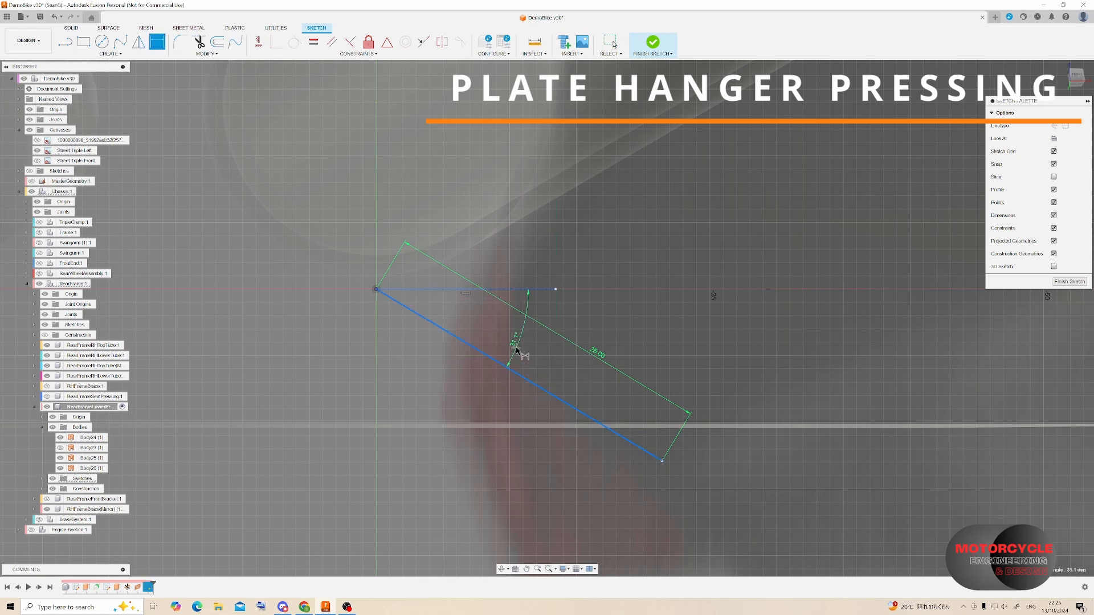
pyautogui.click(517, 351)
pyautogui.press('Return')
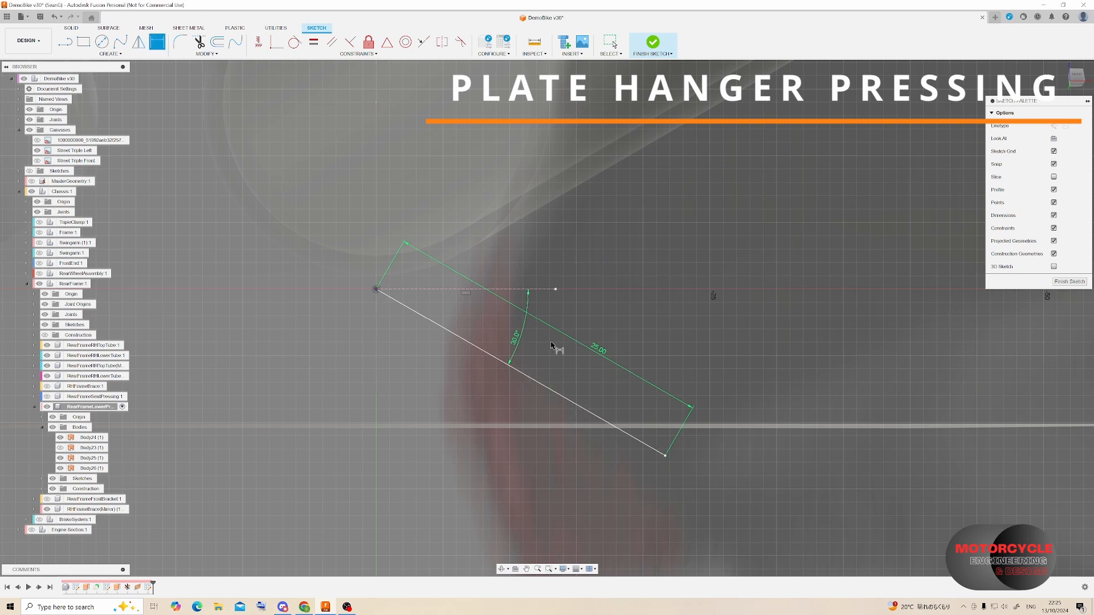
pyautogui.click(1056, 282)
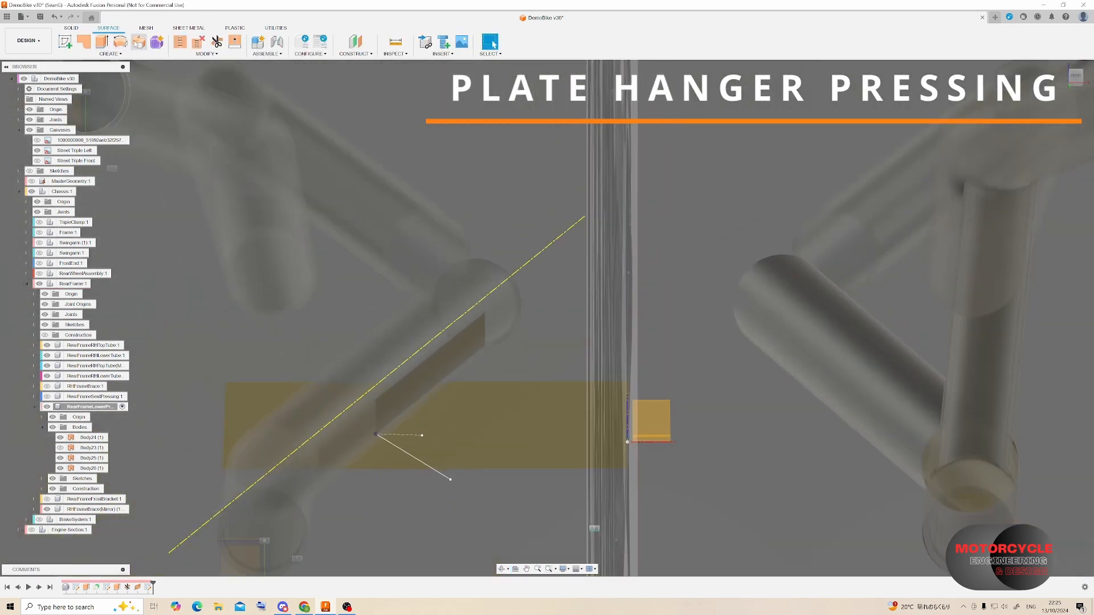
# - Sweep the 25 mm sketch line along the strip's trimmed edge, without chain selection, over distance 1 as a new surface body
pyautogui.click(138, 43)
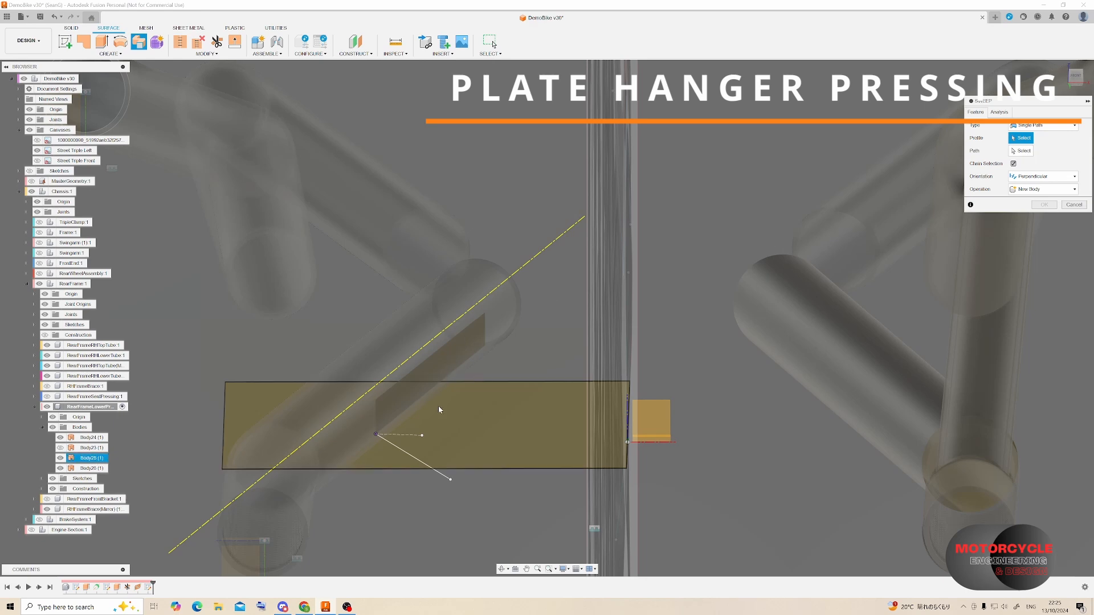
pyautogui.click(418, 462)
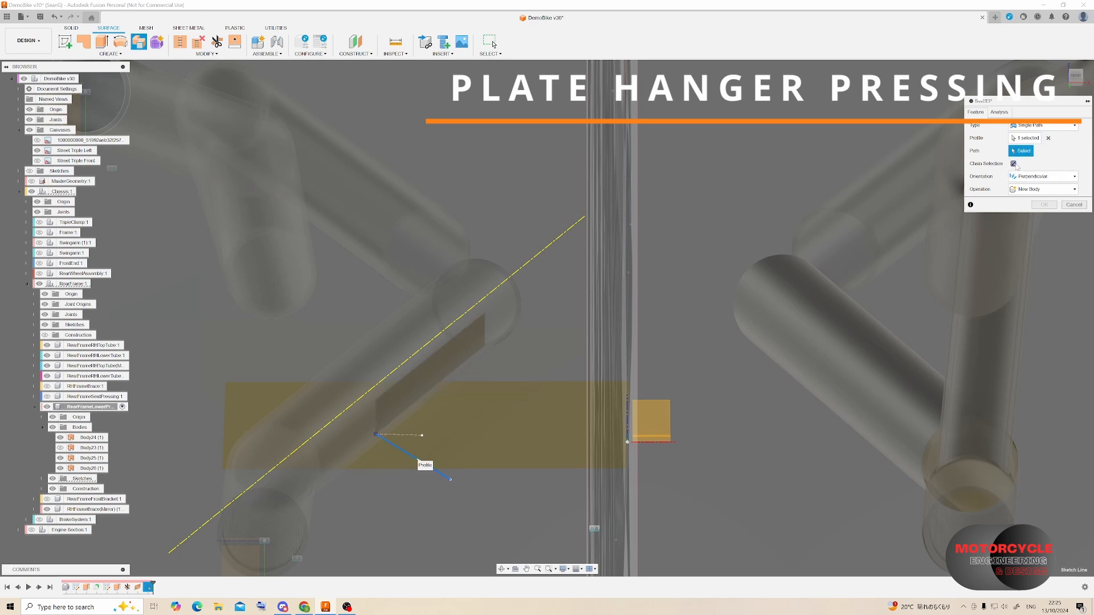
pyautogui.click(420, 397)
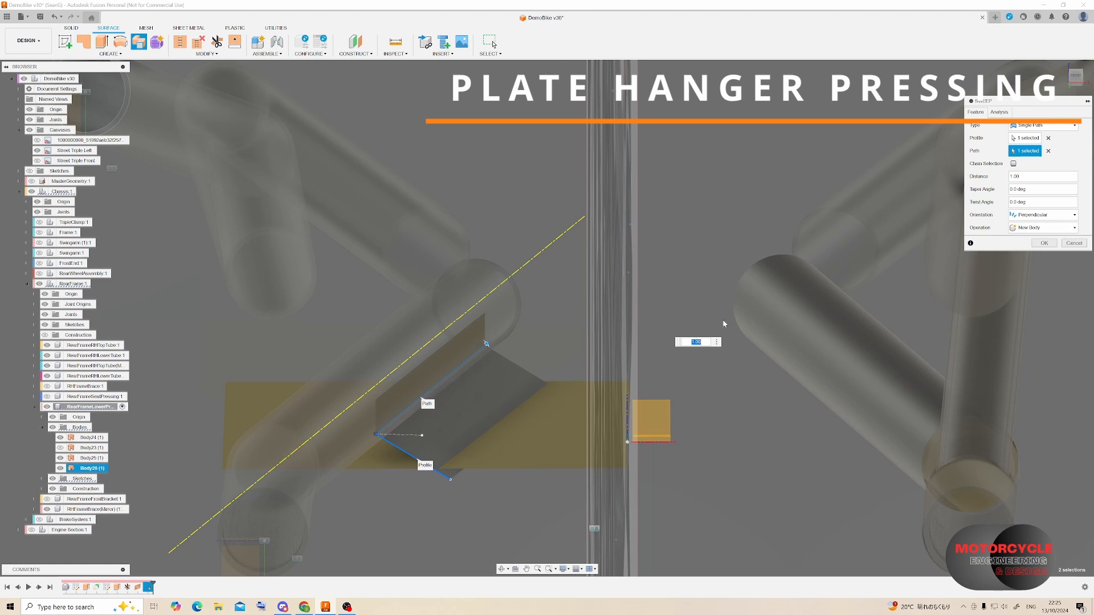
pyautogui.click(1046, 243)
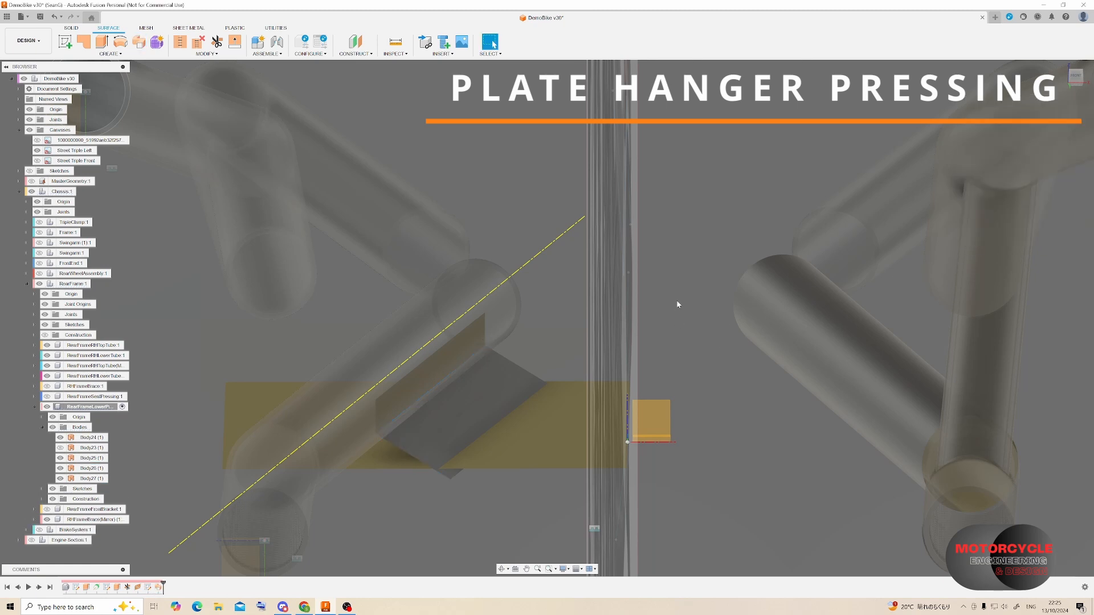
# - In a new sketch, draw a sloping line about 27 mm long from the tube's axis line, continuing horizontally about 18 mm to the flat surface's inner edge
pyautogui.keyDown('shift'); pyautogui.moveTo(676, 305); pyautogui.dragTo(623, 224, button='middle'); pyautogui.keyUp('shift')
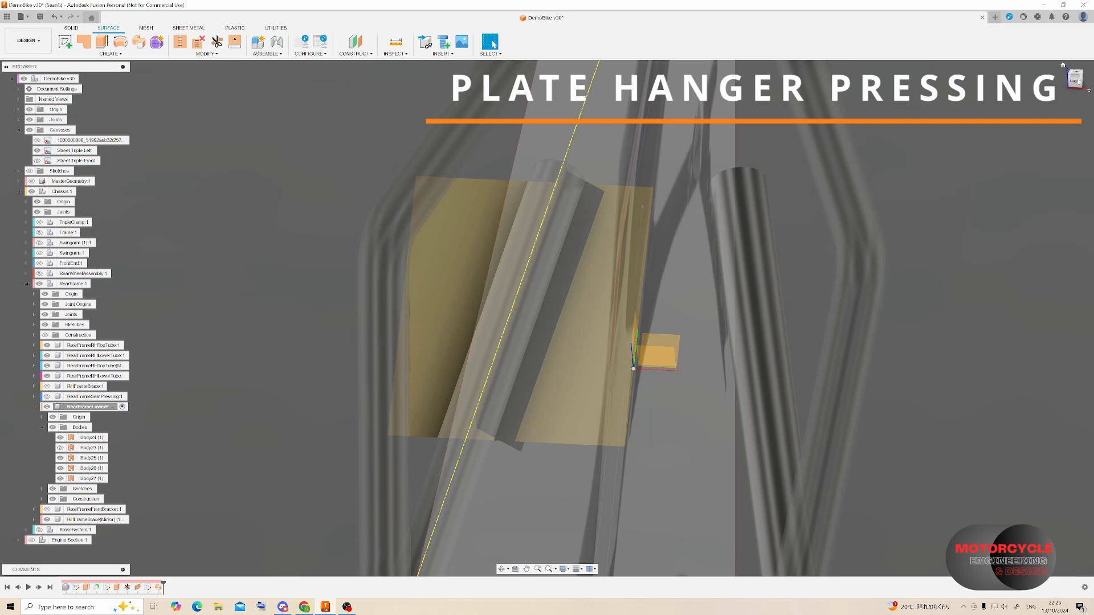
pyautogui.keyDown('shift'); pyautogui.moveTo(750, 193); pyautogui.dragTo(741, 254, button='middle'); pyautogui.keyUp('shift')
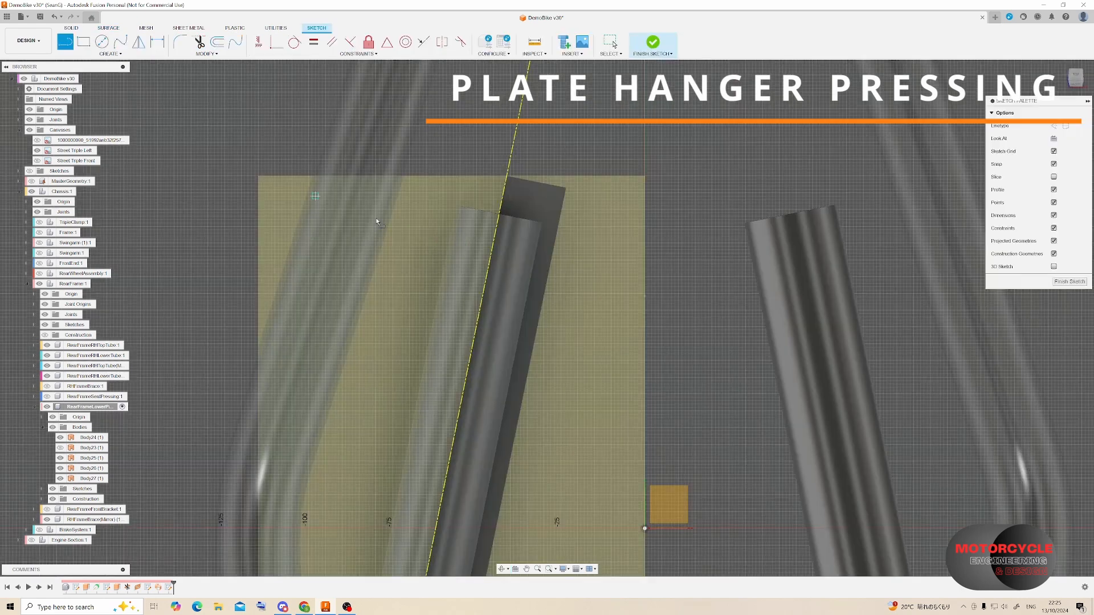
pyautogui.click(495, 233)
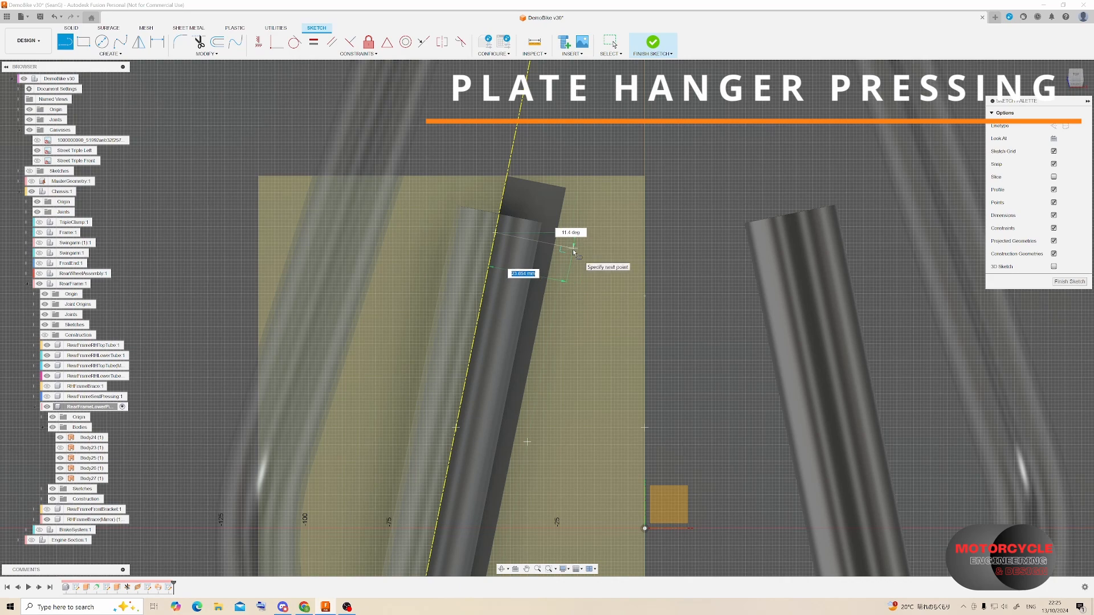
pyautogui.click(585, 251)
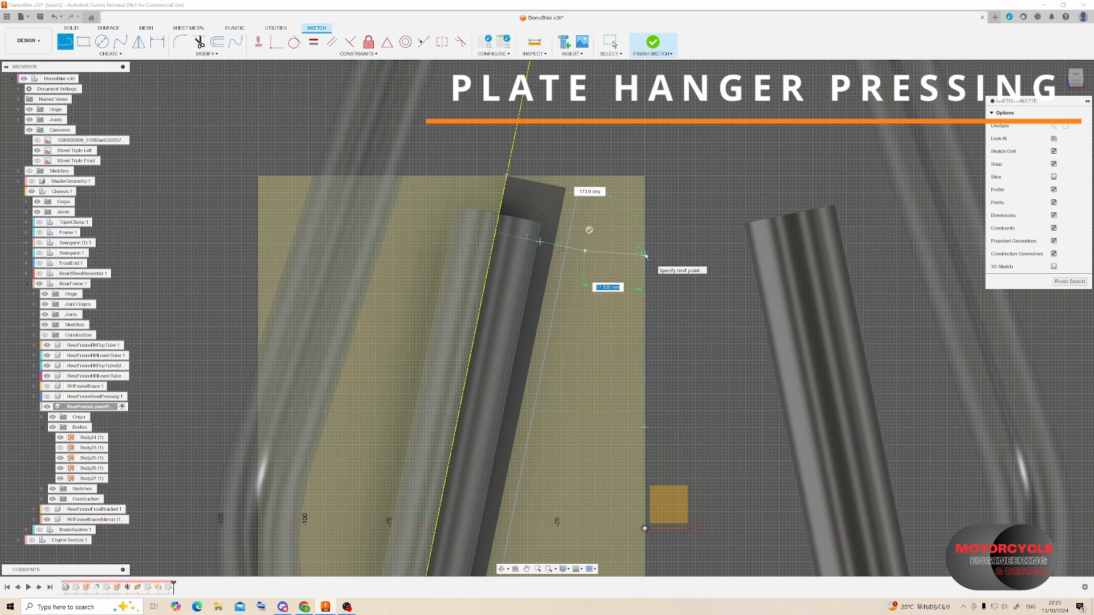
pyautogui.scroll(3, 648, 250)
pyautogui.scroll(3, 648, 254)
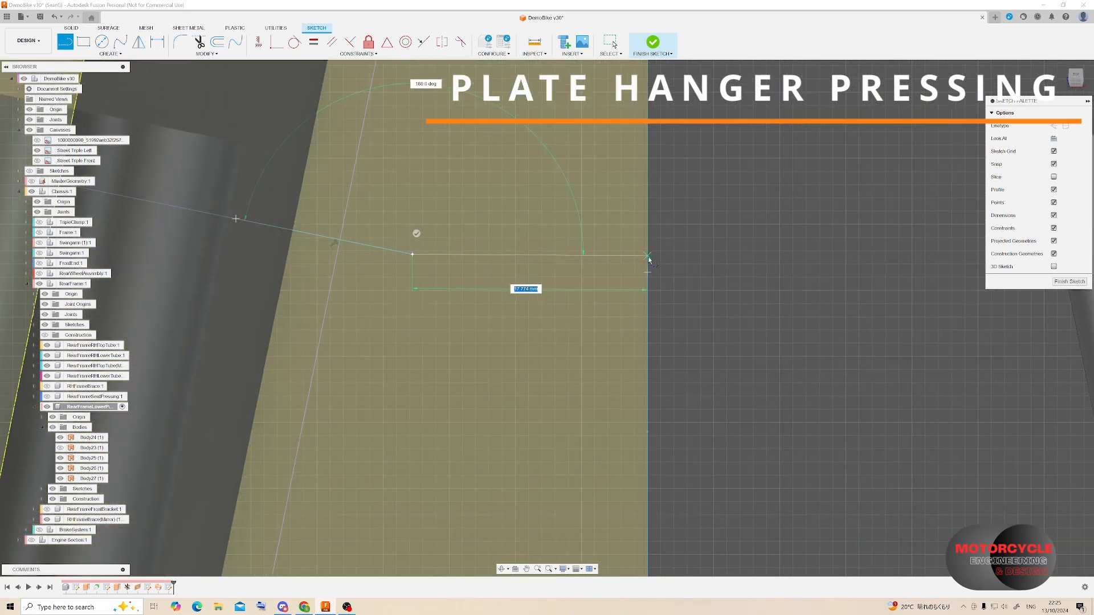
pyautogui.click(647, 237)
pyautogui.scroll(-3, 559, 259)
pyautogui.press('Escape')
pyautogui.scroll(-3, 600, 241)
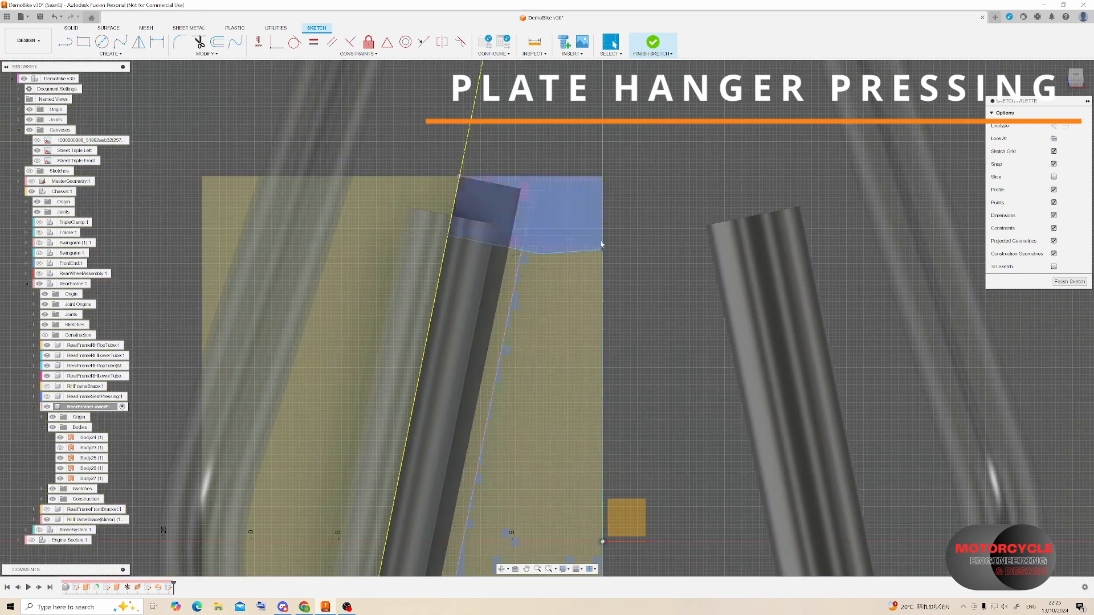
# - Constrain the short horizontal line perpendicular to the flat surface's inner edge
pyautogui.scroll(5, 596, 509)
pyautogui.scroll(-5, 612, 480)
pyautogui.scroll(5, 610, 110)
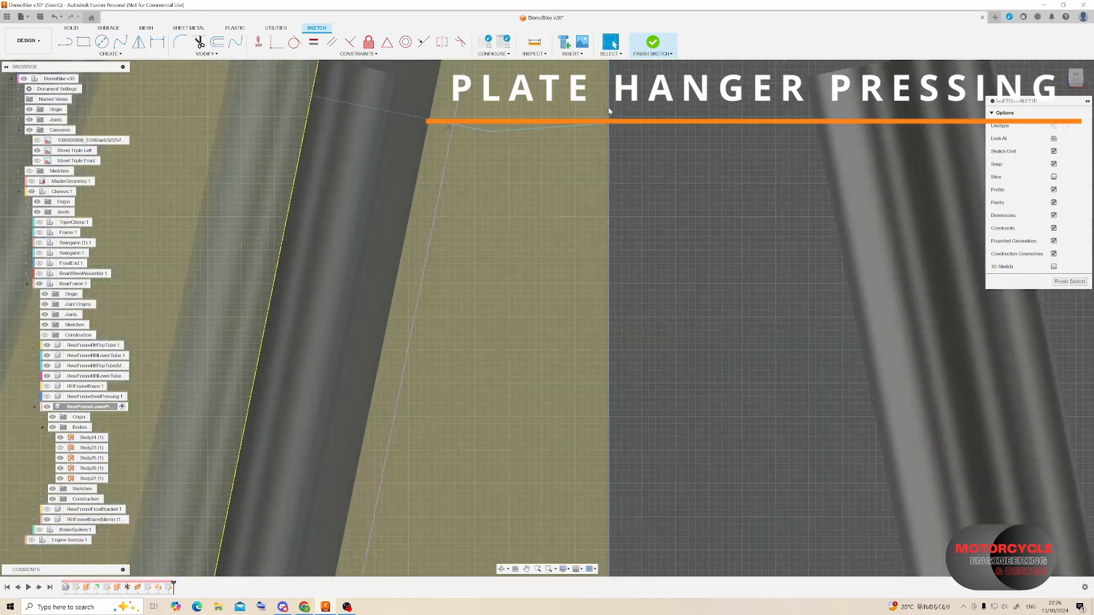
pyautogui.click(350, 42)
pyautogui.click(600, 136)
pyautogui.click(614, 147)
pyautogui.scroll(-4, 621, 183)
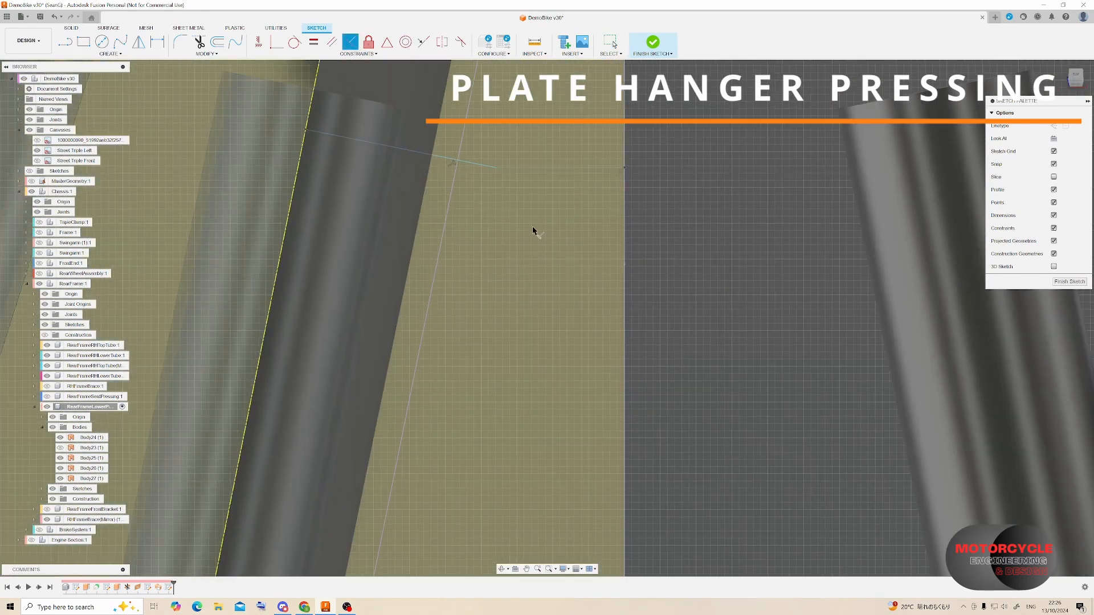
pyautogui.click(157, 42)
pyautogui.click(379, 151)
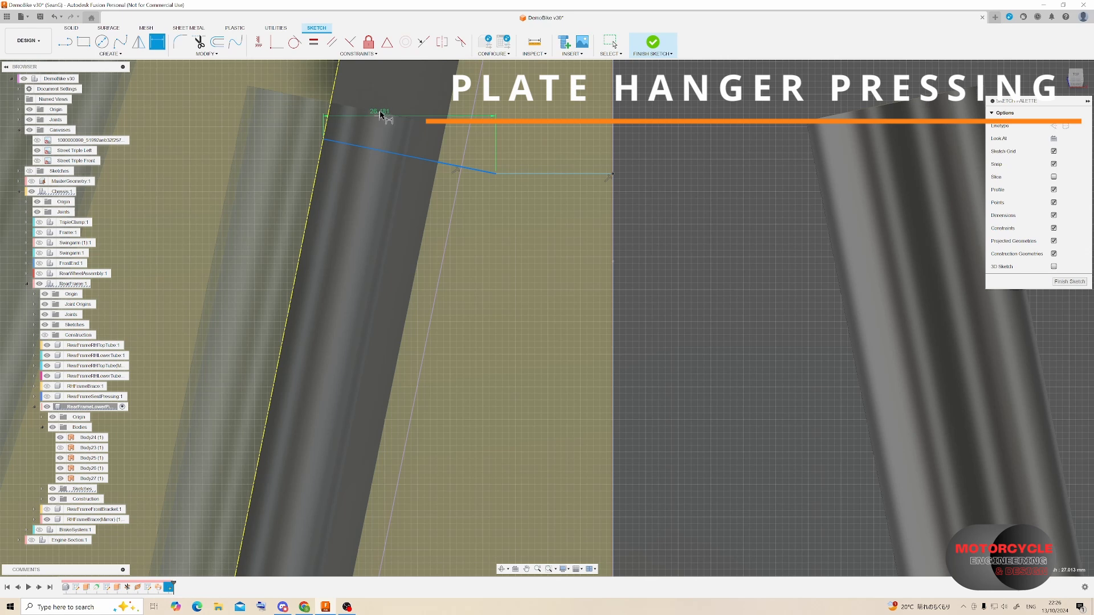
pyautogui.click(329, 104)
pyautogui.press('Escape')
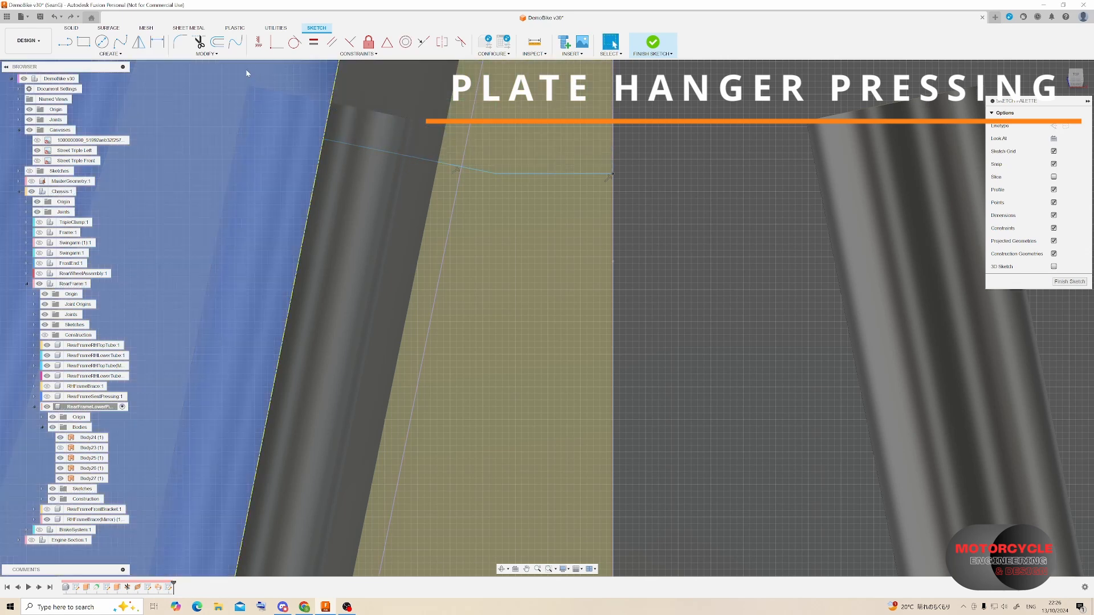
# - Dimension the horizontal line's length at 18 mm
pyautogui.click(157, 42)
pyautogui.click(533, 157)
pyautogui.write('18')
pyautogui.press('Return')
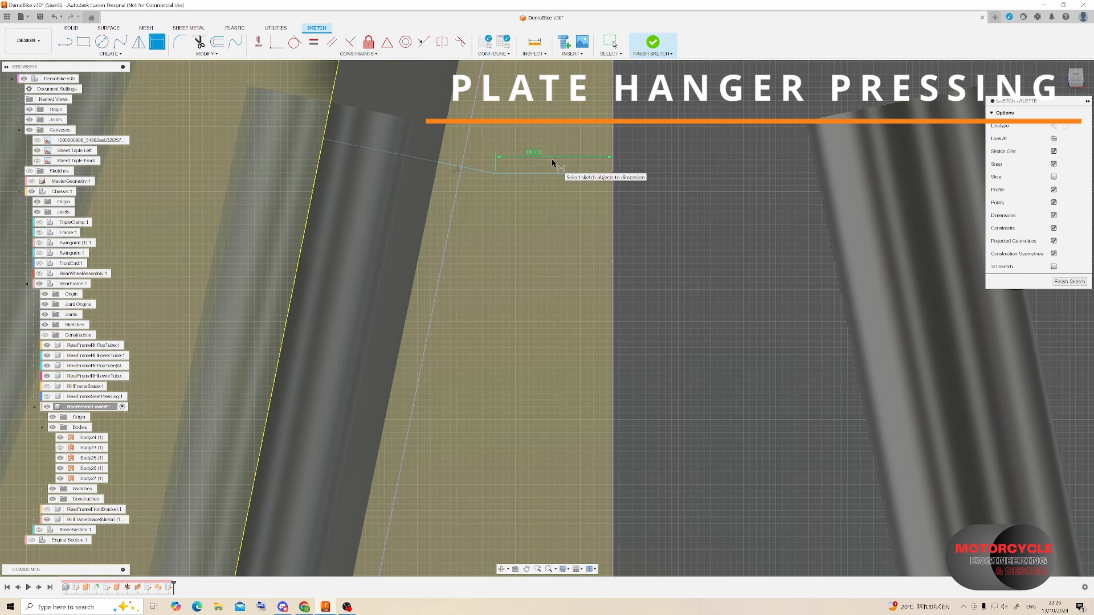
# - Dimension the vertical distance between the horizontal line and the origin at 84 mm
pyautogui.scroll(-3, 492, 235)
pyautogui.click(552, 201)
pyautogui.click(560, 505)
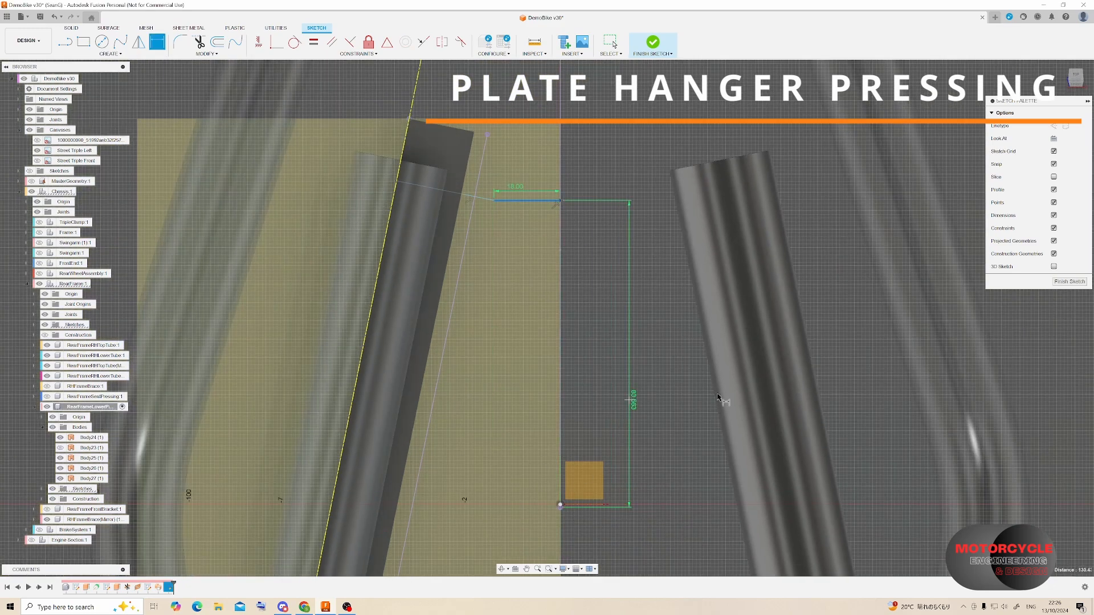
pyautogui.click(631, 394)
pyautogui.write('84')
pyautogui.press('Return')
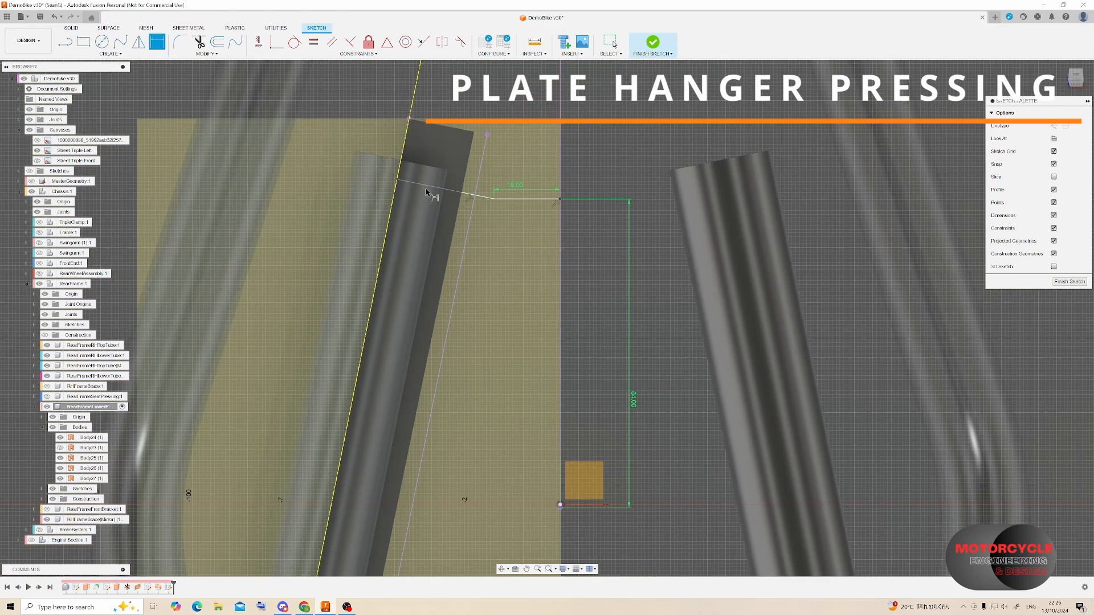
# - Draw a horizontal line along the flat surface's lower edge from its inner corner, continuing with a sloping line about 35 mm long to the tube's axis line
pyautogui.scroll(-1, 497, 167)
pyautogui.click(65, 41)
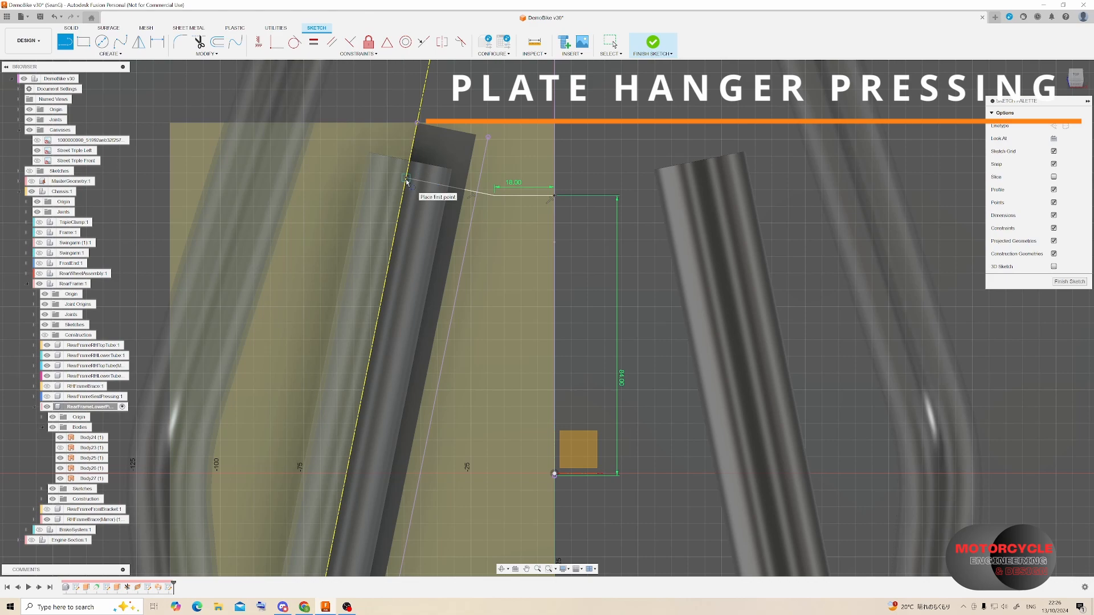
pyautogui.scroll(-3, 506, 136)
pyautogui.scroll(3, 530, 348)
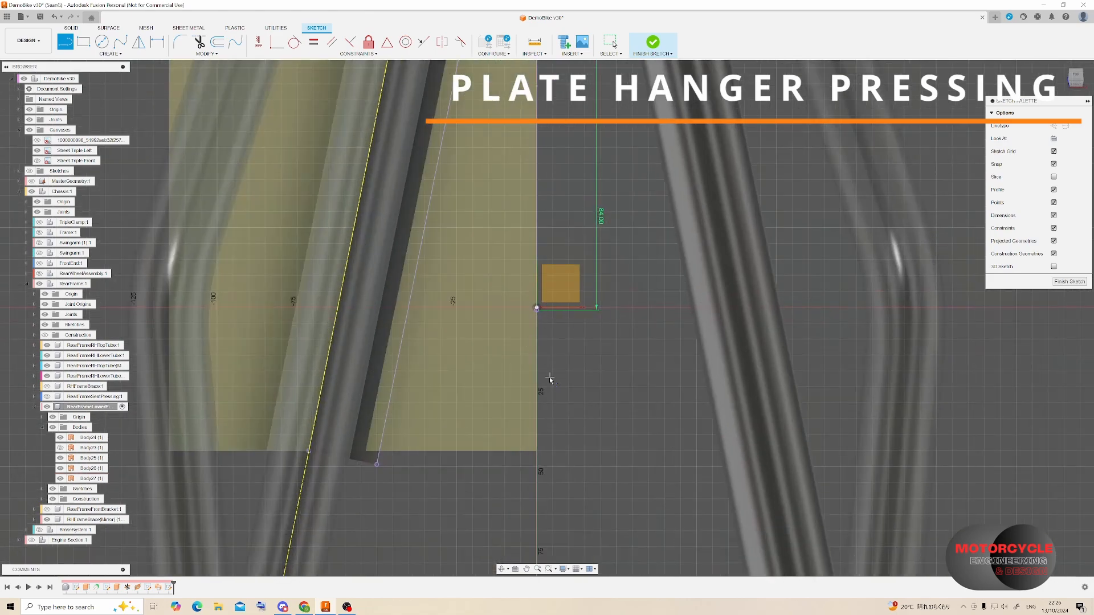
pyautogui.scroll(-3, 532, 364)
pyautogui.scroll(3, 539, 410)
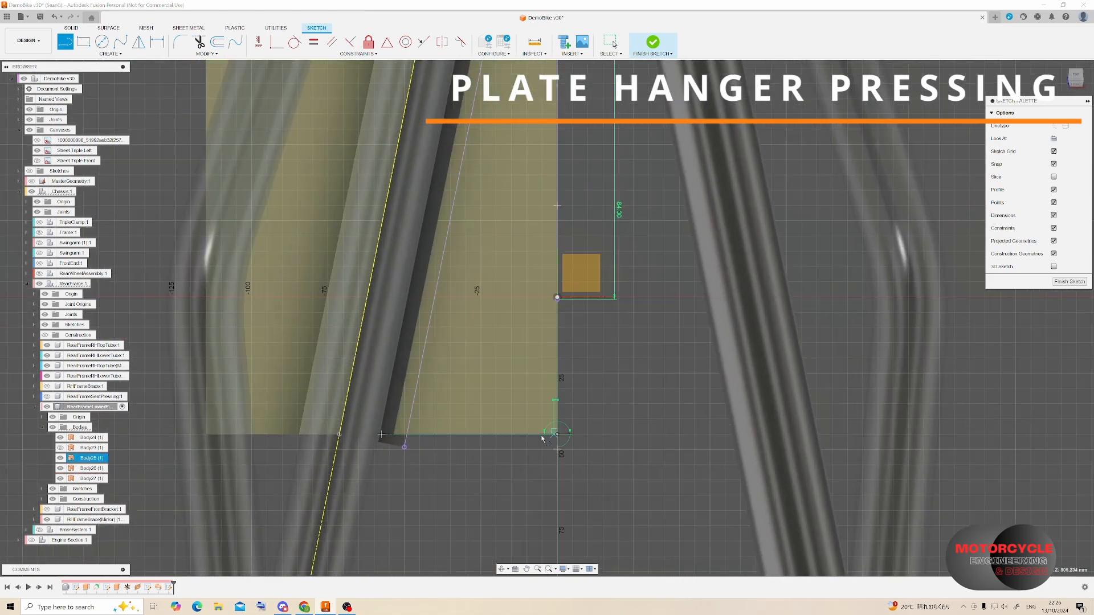
pyautogui.click(556, 435)
pyautogui.click(447, 434)
pyautogui.click(346, 409)
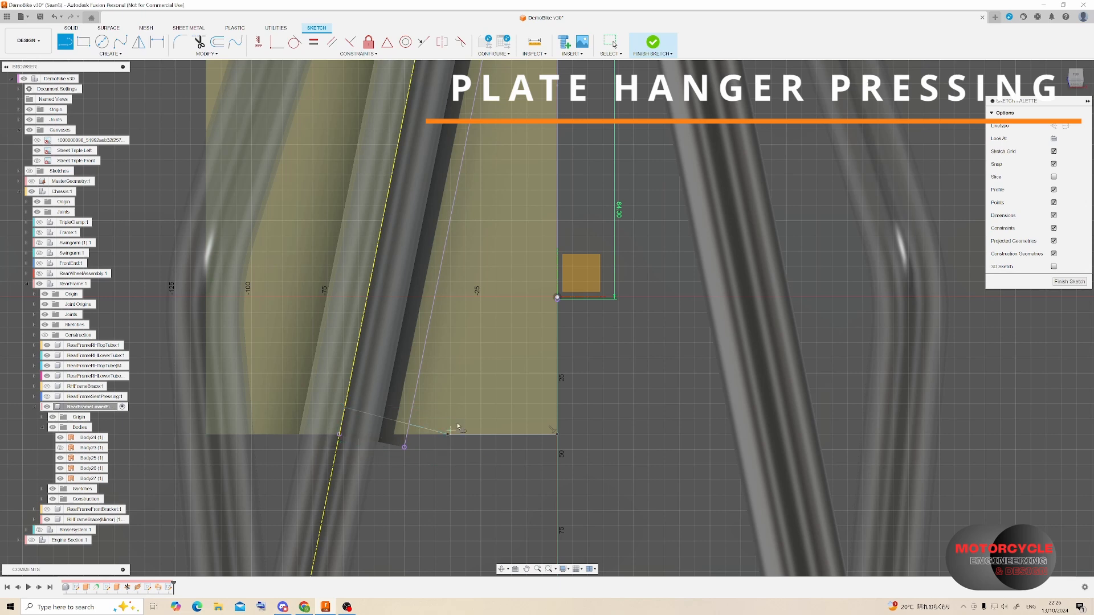
# - Constrain the lower sloping line parallel to the upper sloping line
pyautogui.click(332, 43)
pyautogui.click(397, 422)
pyautogui.scroll(-3, 416, 436)
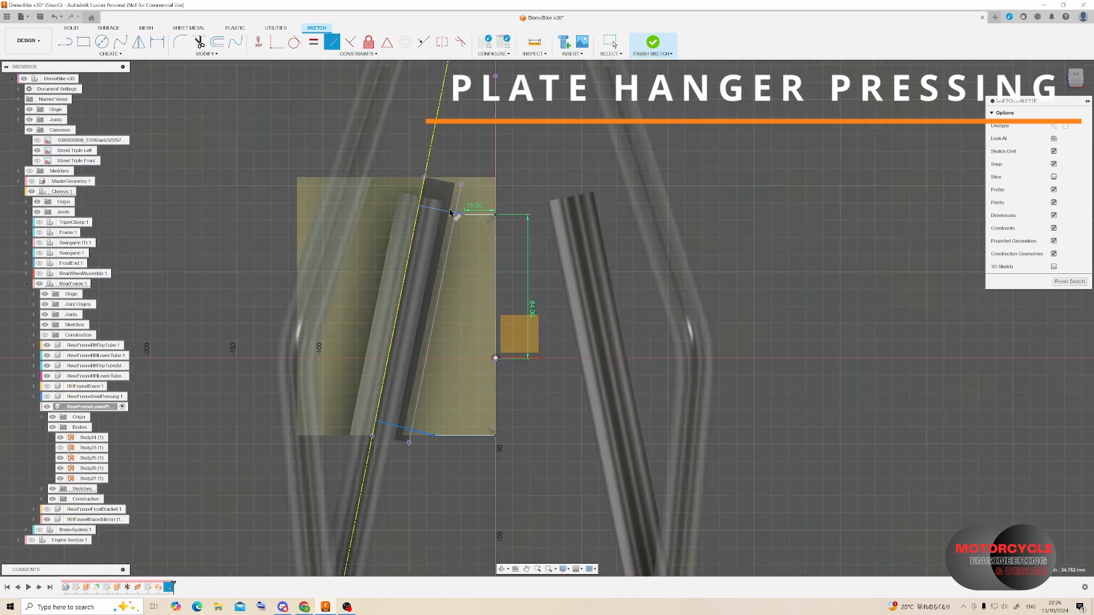
# - Dimension the lower horizontal line at its drawn length and finish the sketch
pyautogui.press('d')
pyautogui.click(465, 435)
pyautogui.click(453, 452)
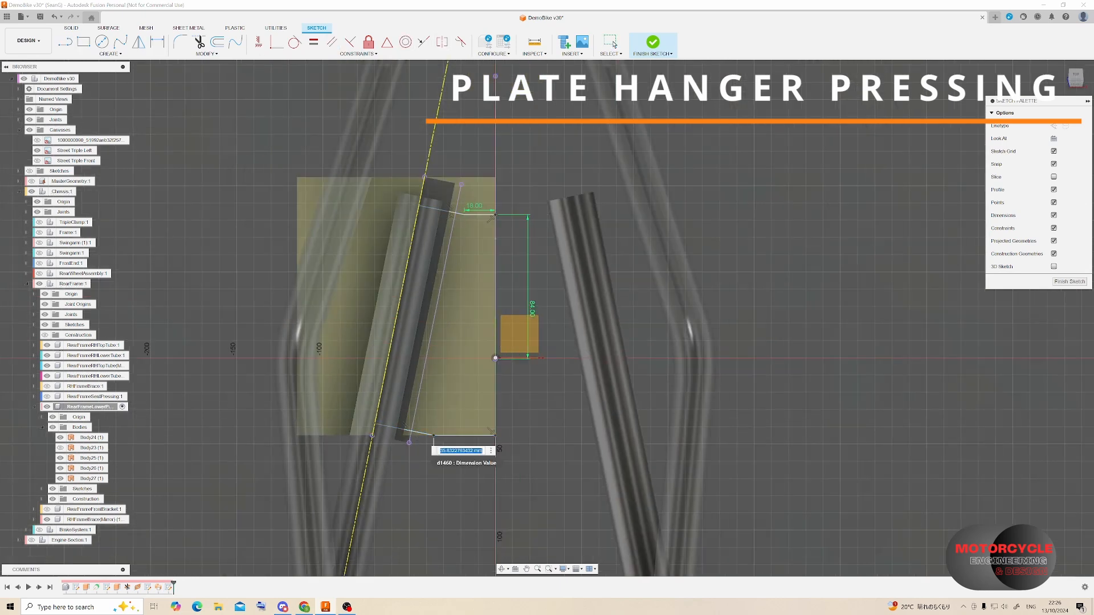
pyautogui.press('Return')
pyautogui.click(1069, 282)
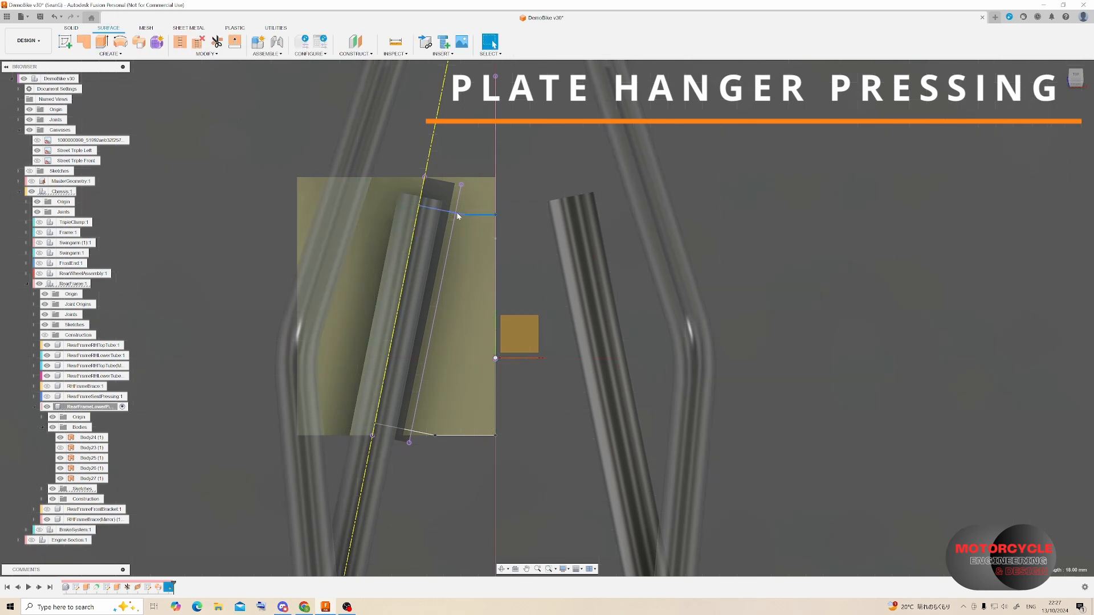
# - Extrude the upper chain of sloping and horizontal lines by -30 mm as a new surface body
pyautogui.click(473, 228)
pyautogui.moveTo(473, 228)
pyautogui.keyDown('shift'); pyautogui.mouseDown(button='middle')
pyautogui.moveTo(477, 186)
pyautogui.moveTo(496, 159)
pyautogui.mouseUp(button='middle'); pyautogui.keyUp('shift')
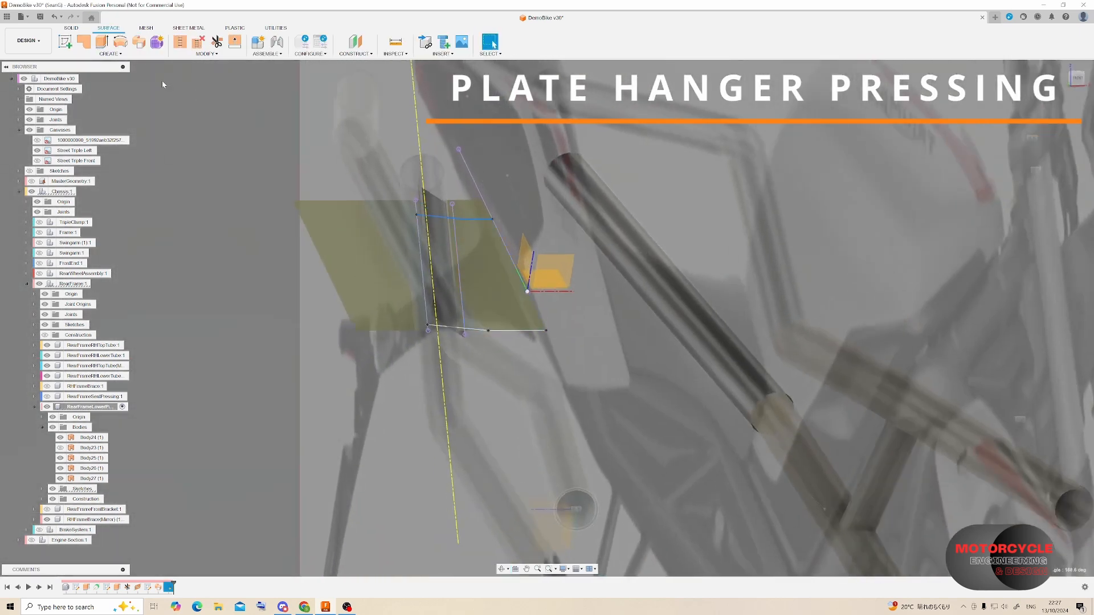
pyautogui.click(101, 42)
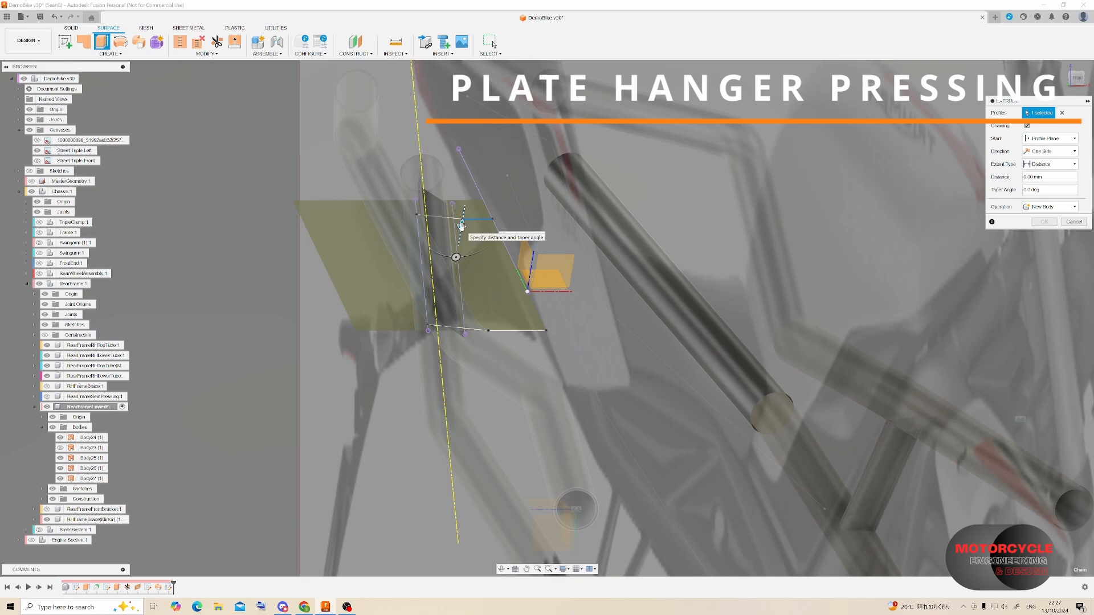
pyautogui.moveTo(461, 224); pyautogui.dragTo(469, 187)
pyautogui.moveTo(468, 187)
pyautogui.keyDown('shift'); pyautogui.mouseDown(button='middle')
pyautogui.moveTo(447, 181)
pyautogui.moveTo(428, 196)
pyautogui.moveTo(450, 176)
pyautogui.mouseUp(button='middle'); pyautogui.keyUp('shift')
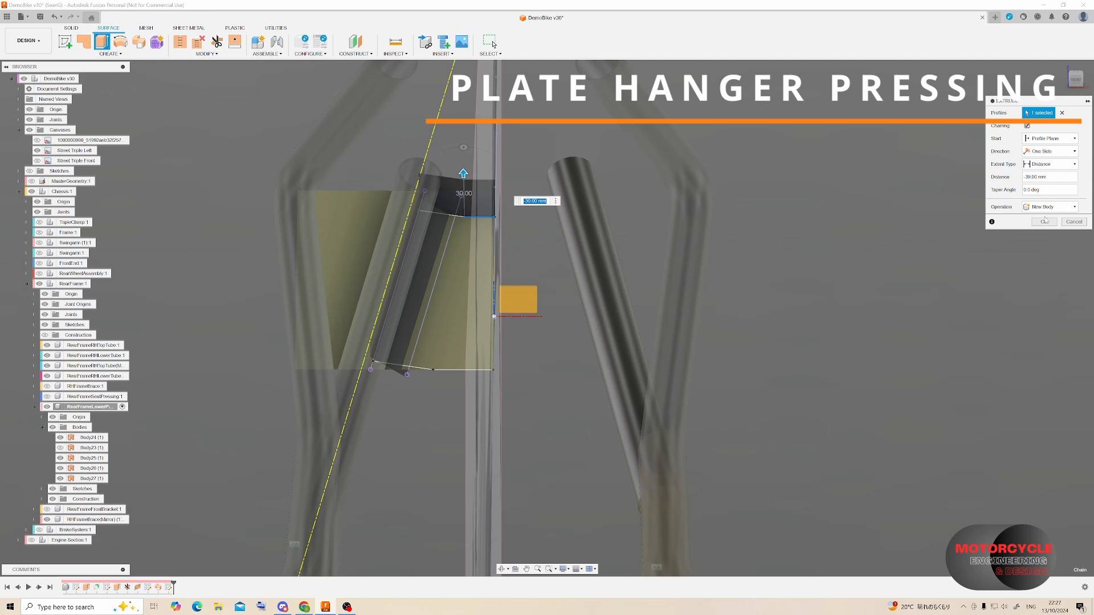
pyautogui.click(1043, 221)
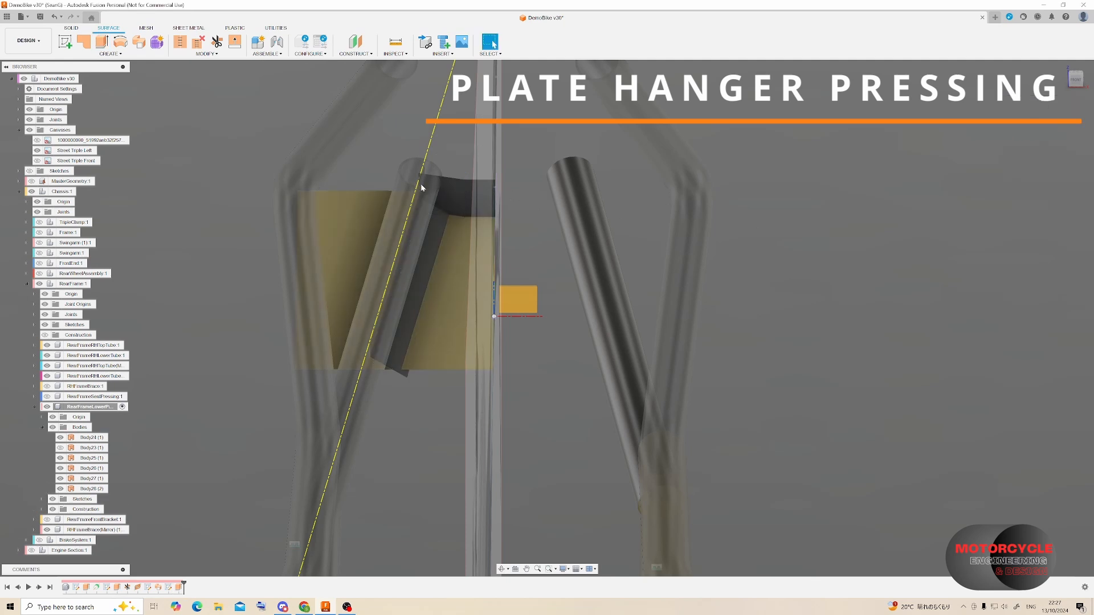
# - Extend the upper extruded surface's outer end edge by 80 mm past the tube, using the Natural type
pyautogui.click(236, 42)
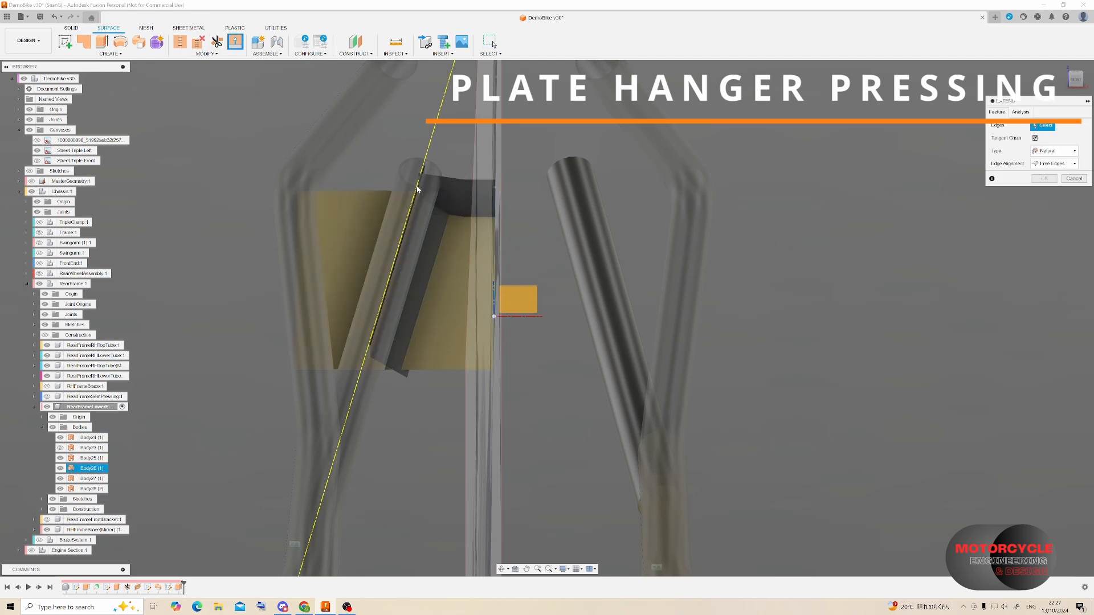
pyautogui.click(417, 183)
pyautogui.moveTo(416, 181); pyautogui.dragTo(281, 165)
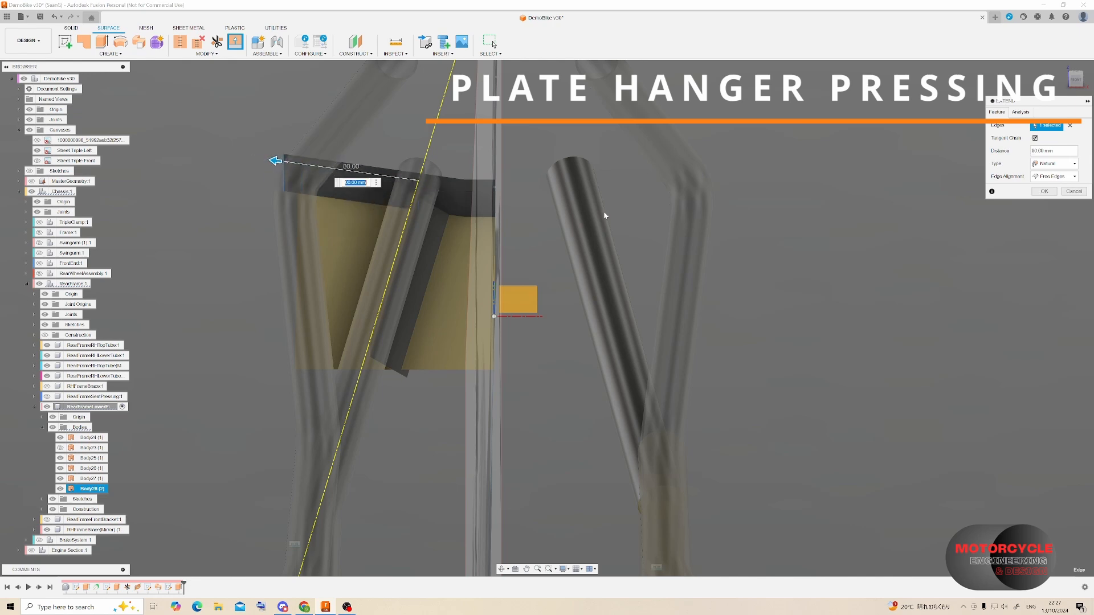
pyautogui.click(1045, 192)
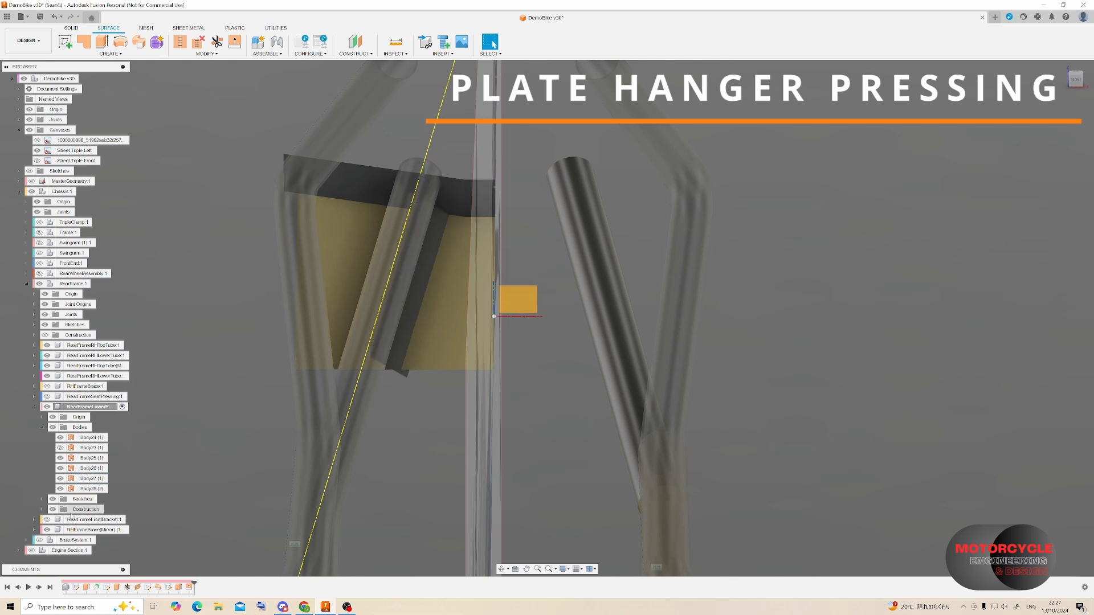
# - Show Sketch15 again and extrude its lower line chain by -40 mm as a new surface body
pyautogui.click(43, 499)
pyautogui.click(61, 540)
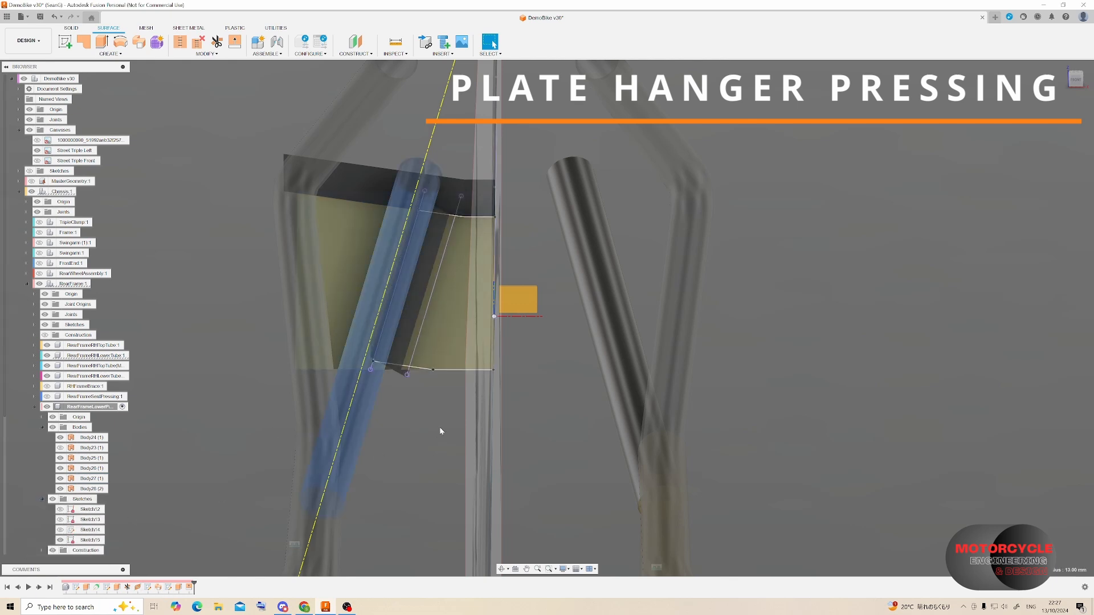
pyautogui.click(100, 42)
pyautogui.click(430, 356)
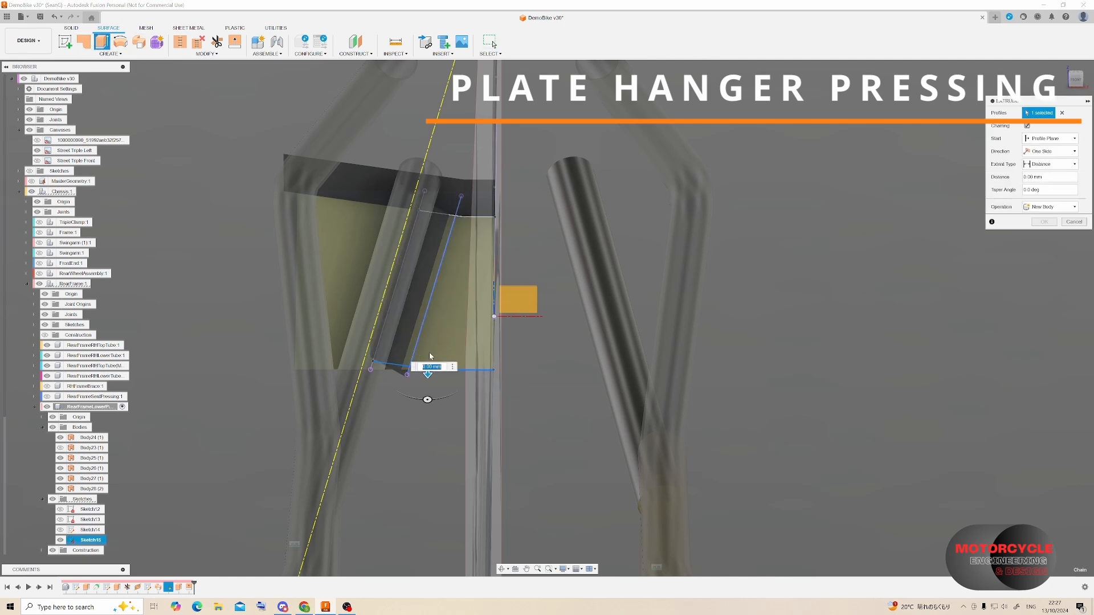
pyautogui.moveTo(428, 373); pyautogui.dragTo(426, 313)
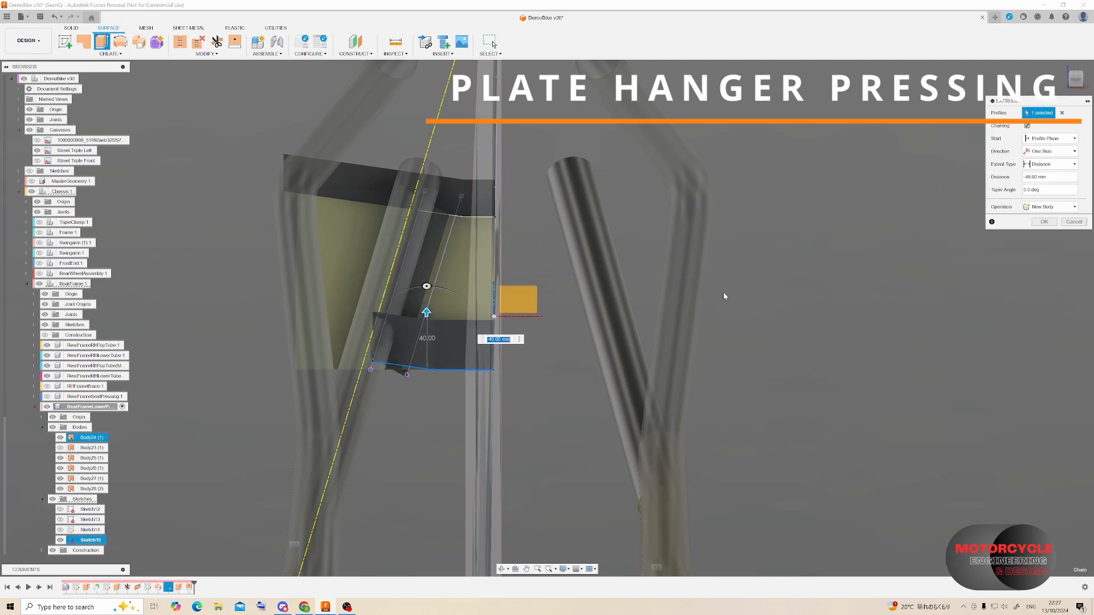
pyautogui.click(1038, 222)
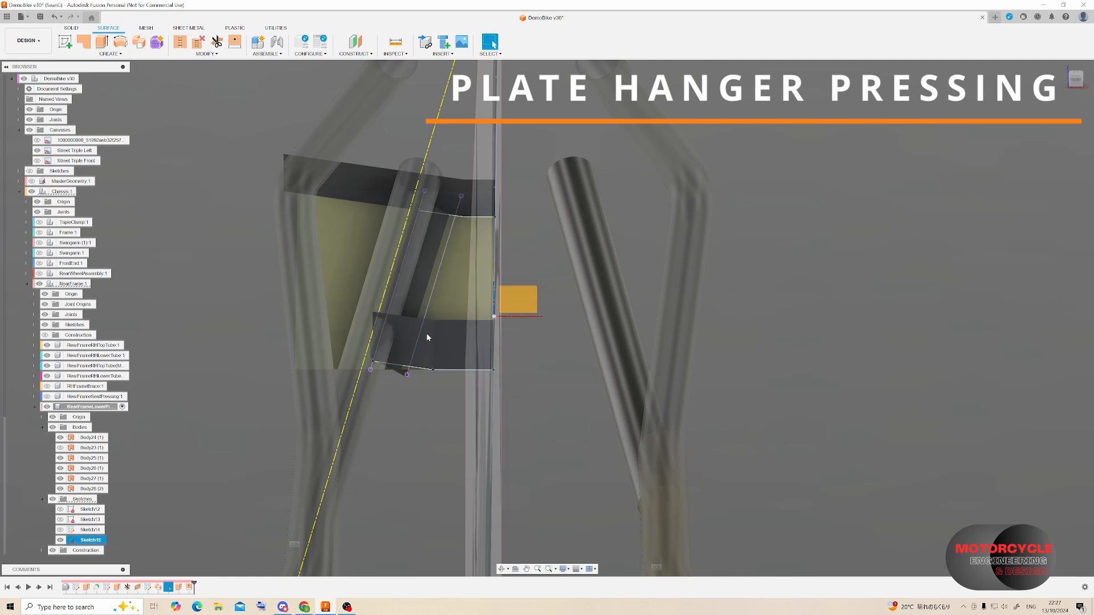
# - Extend the lower extruded surface's outer end edge by 60 mm past the tube, using the Natural type
pyautogui.click(375, 318)
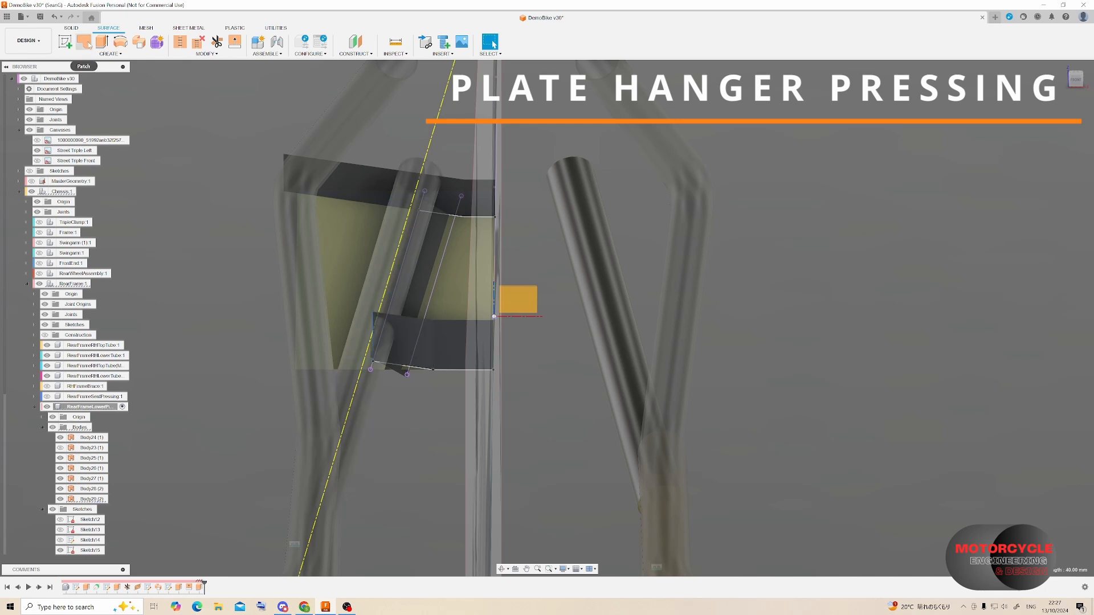
pyautogui.click(234, 42)
pyautogui.click(373, 315)
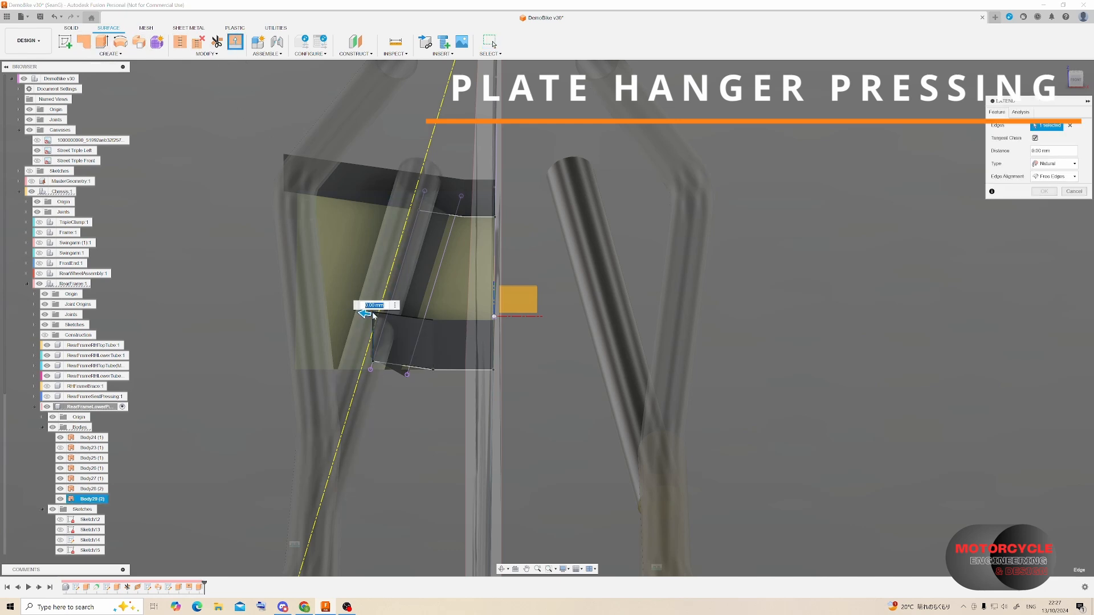
pyautogui.moveTo(349, 314); pyautogui.dragTo(286, 303)
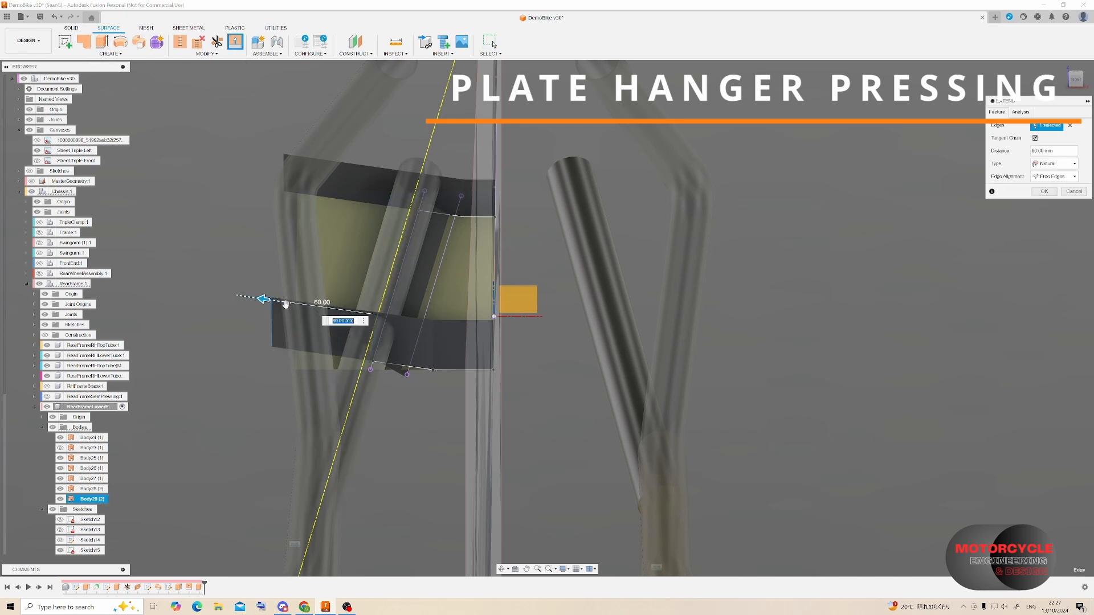
pyautogui.click(1054, 192)
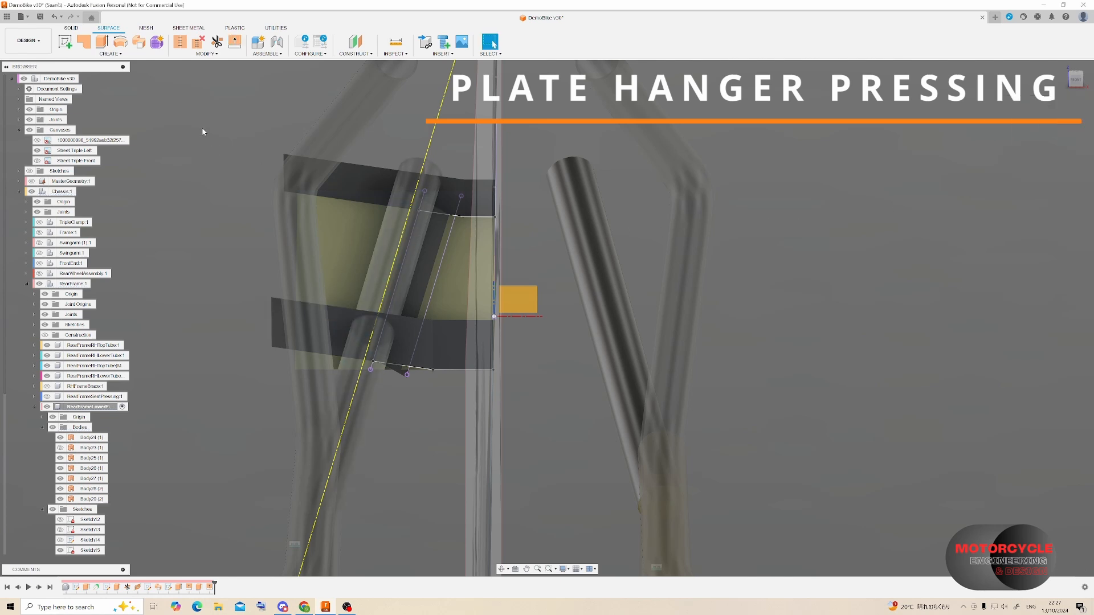
# - Trim off the part of the main plate surface that runs past the upper extruded end surface
pyautogui.click(216, 42)
pyautogui.click(445, 200)
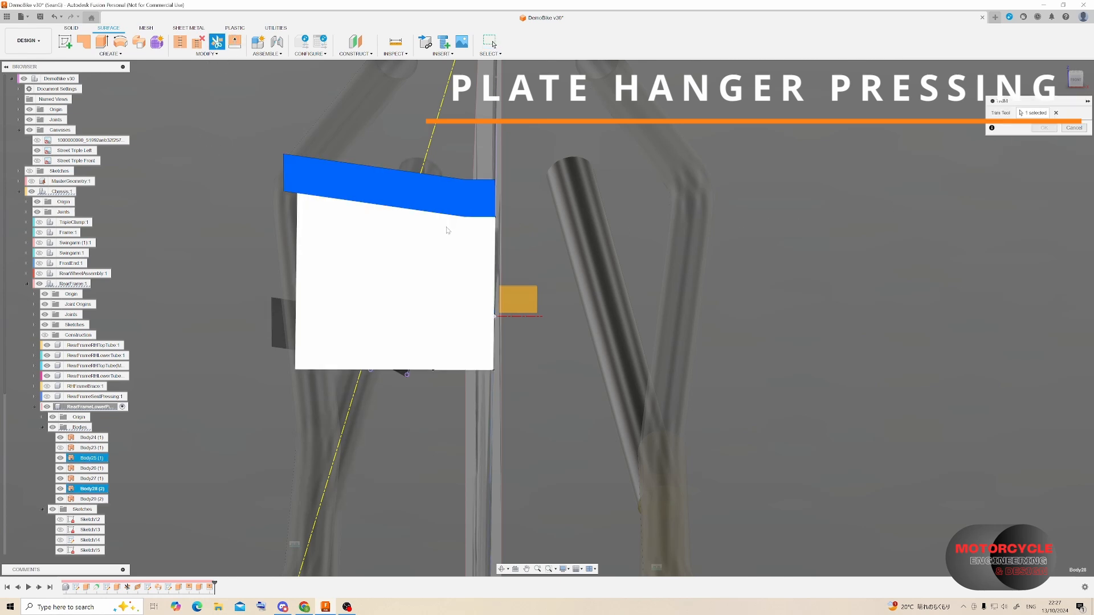
pyautogui.keyDown('shift'); pyautogui.moveTo(456, 177); pyautogui.dragTo(490, 169, button='middle'); pyautogui.keyUp('shift')
pyautogui.scroll(3, 490, 169)
pyautogui.click(454, 157)
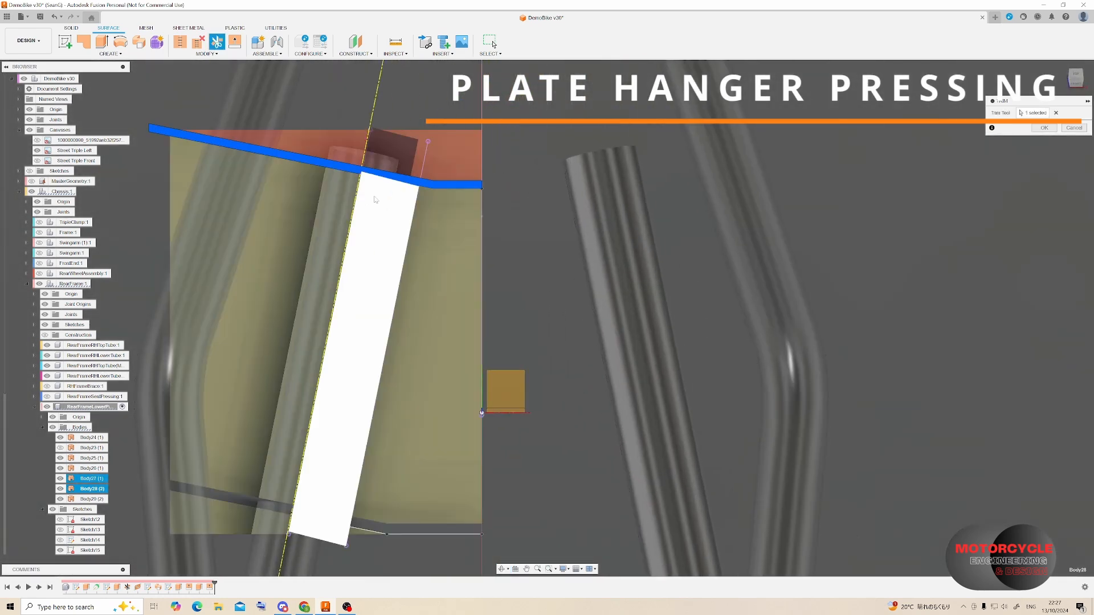
pyautogui.click(1034, 127)
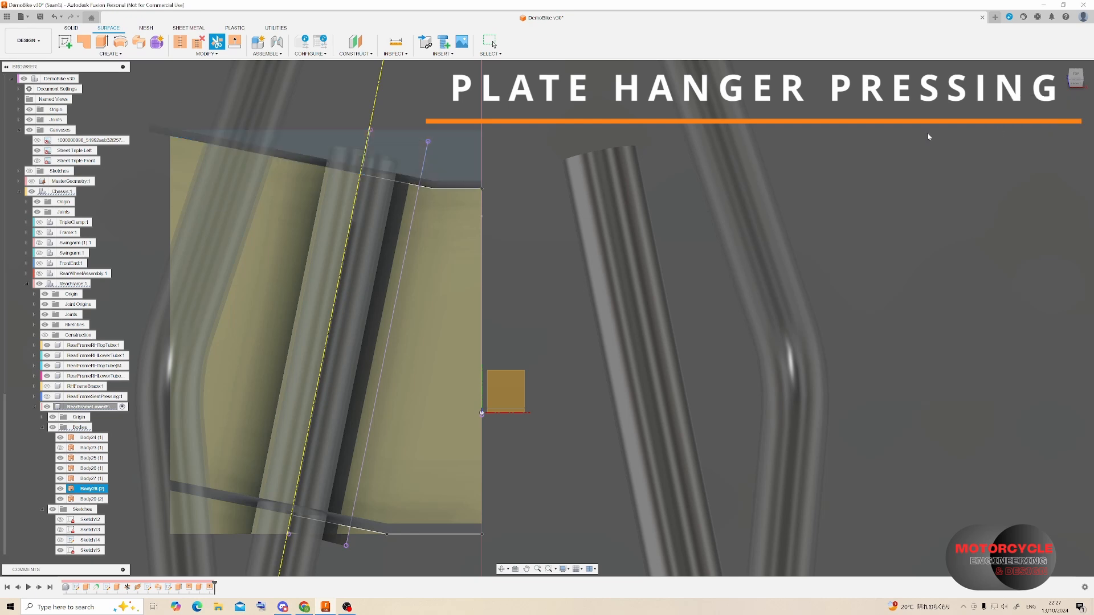
# - Trim off the main plate and flange overhang past the lower extruded end surface
pyautogui.keyDown('shift'); pyautogui.moveTo(456, 251); pyautogui.dragTo(475, 136, button='middle'); pyautogui.keyUp('shift')
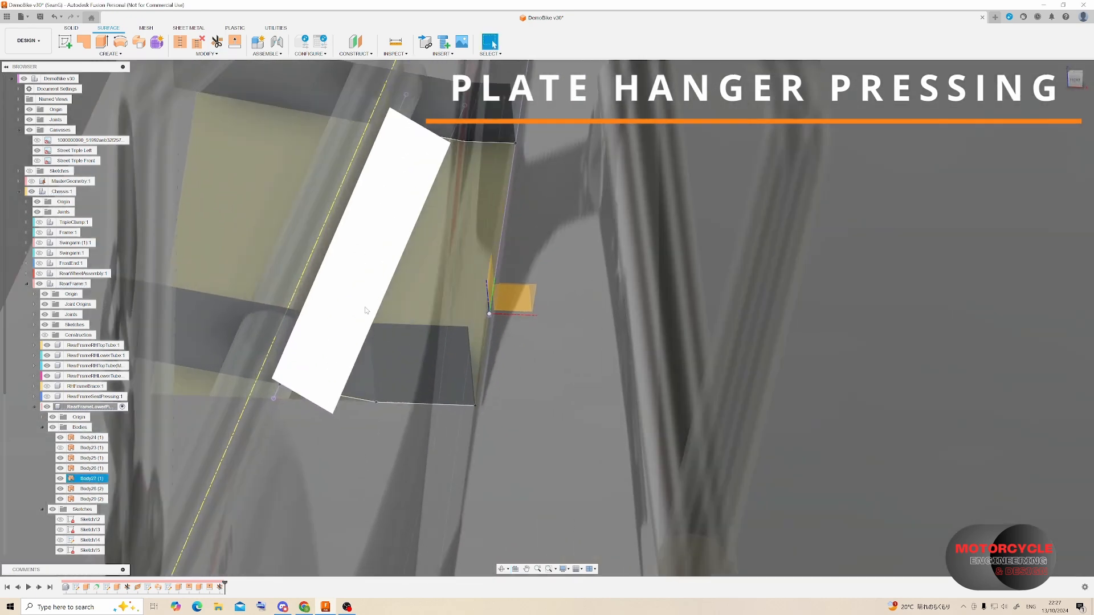
pyautogui.scroll(1, 368, 310)
pyautogui.click(217, 42)
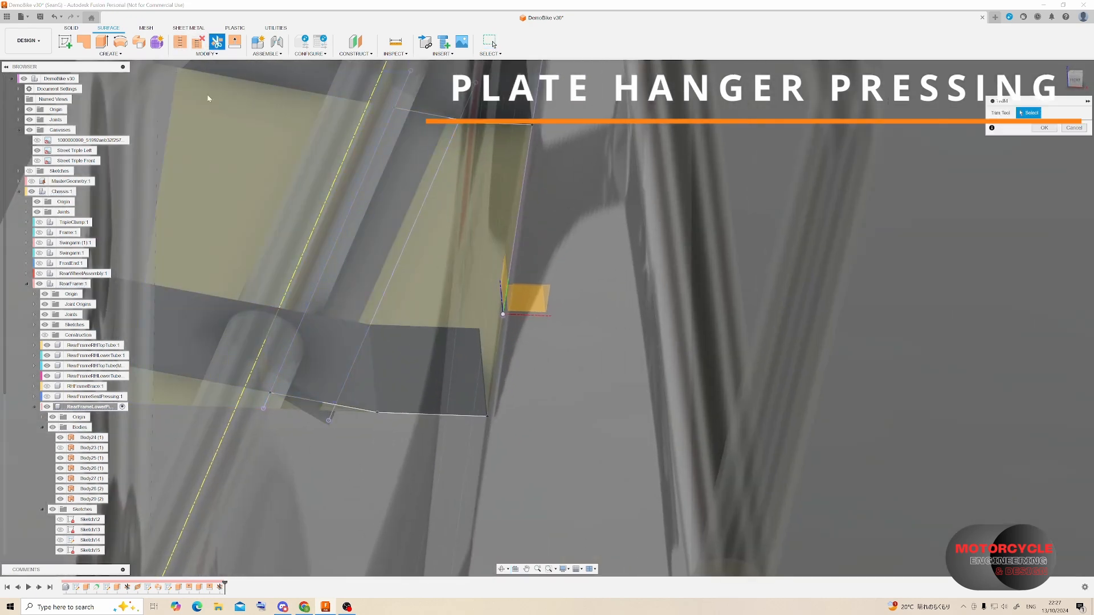
pyautogui.click(293, 399)
pyautogui.click(317, 405)
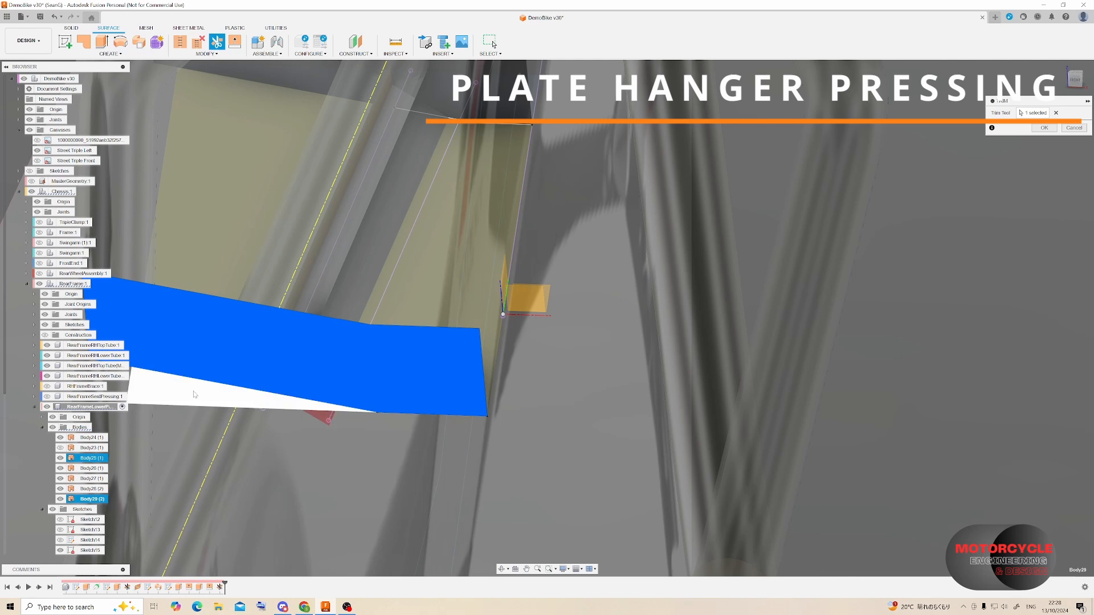
pyautogui.click(1045, 130)
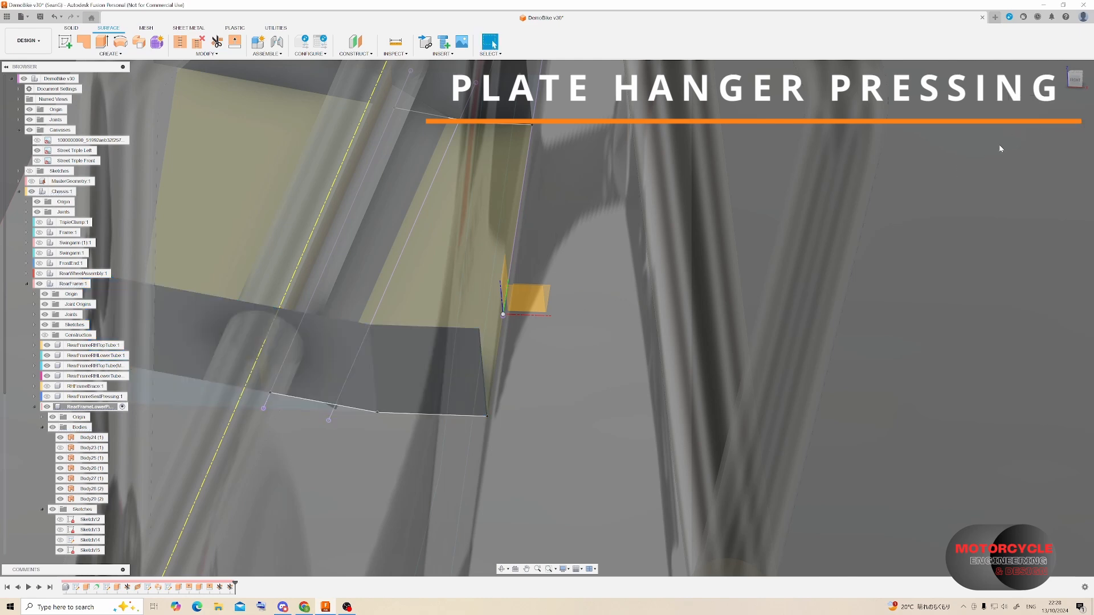
# - Trim away the outer part of the main plate surface beyond the flange, using the flange as the trim tool
pyautogui.scroll(-2, 809, 193)
pyautogui.scroll(2, 512, 182)
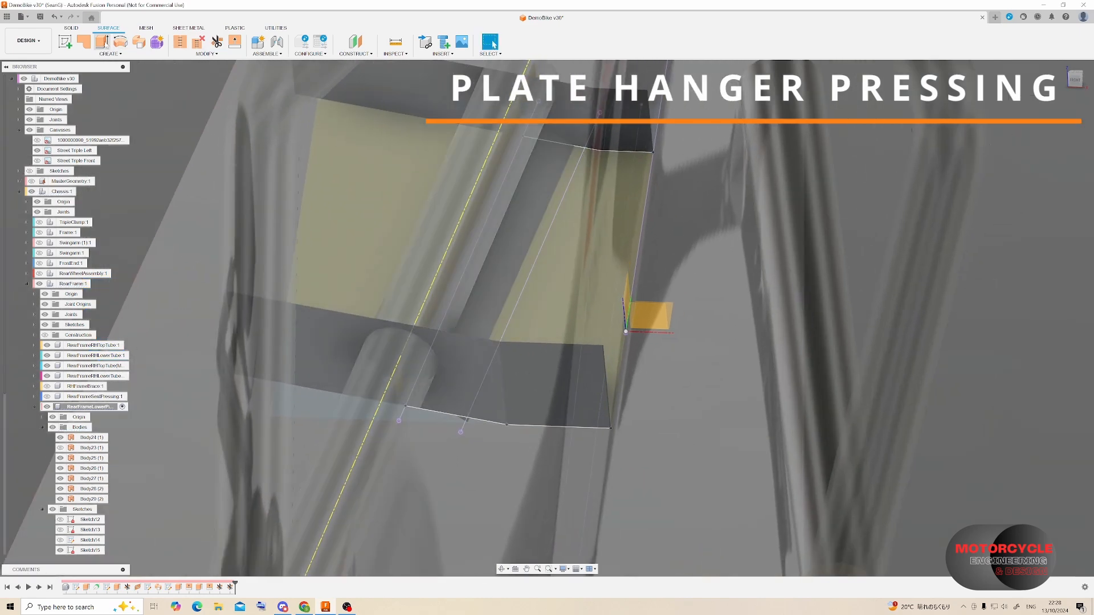
pyautogui.click(216, 42)
pyautogui.click(530, 240)
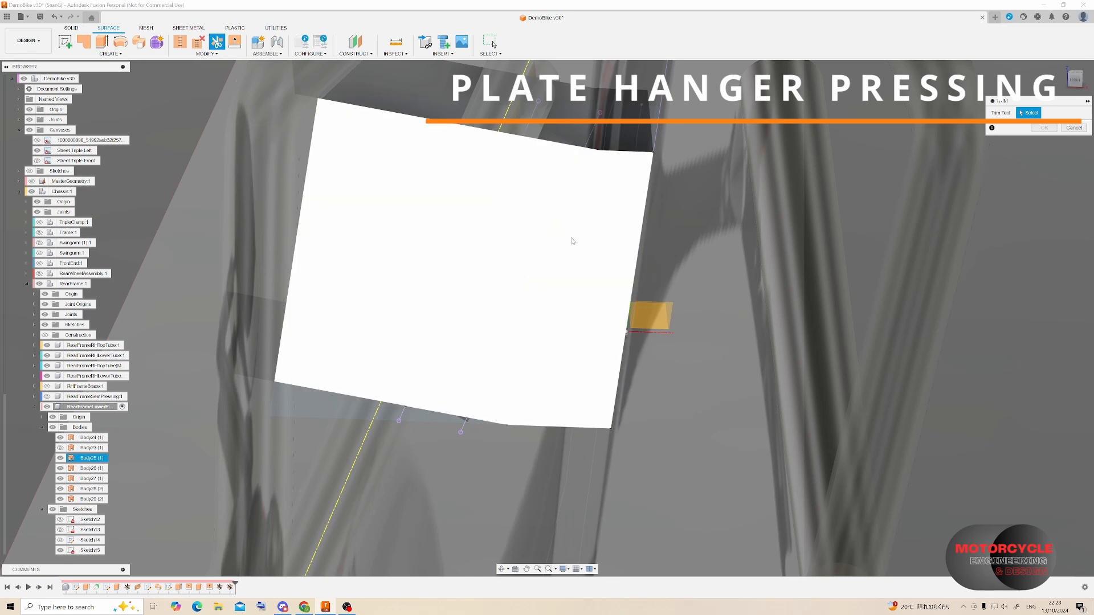
pyautogui.click(414, 188)
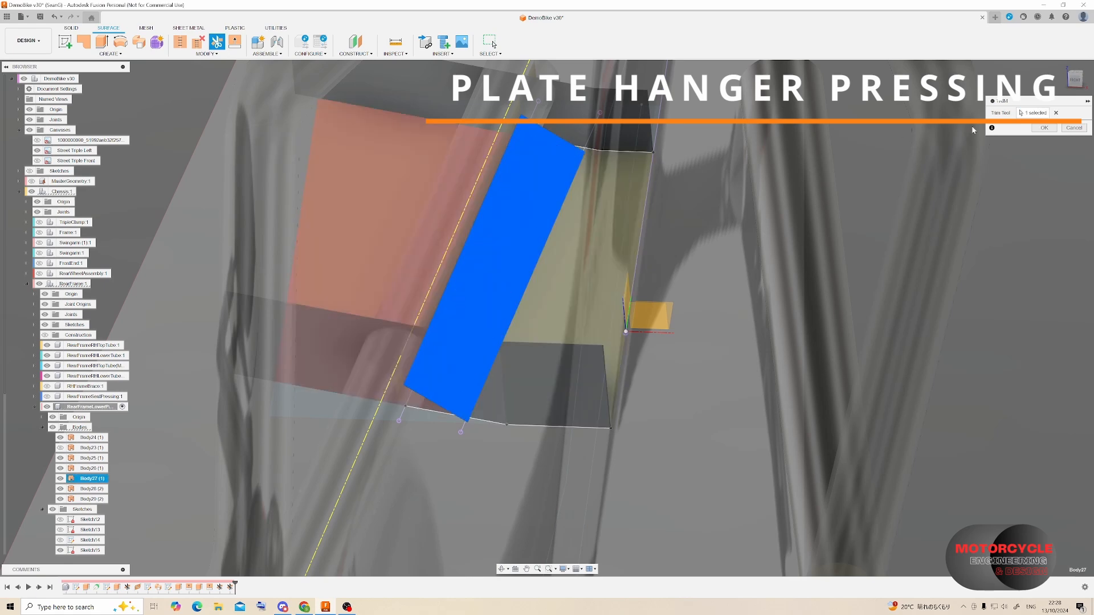
pyautogui.click(1045, 129)
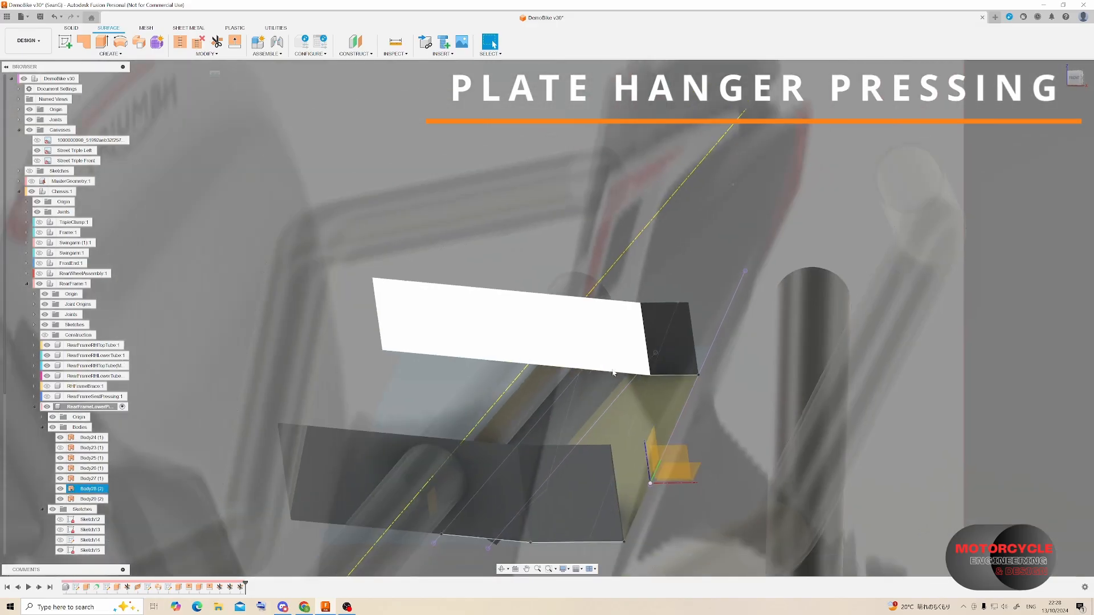
pyautogui.scroll(2, 618, 388)
pyautogui.keyDown('shift'); pyautogui.moveTo(623, 398); pyautogui.dragTo(741, 441, button='middle'); pyautogui.keyUp('shift')
pyautogui.keyDown('shift'); pyautogui.moveTo(445, 315); pyautogui.dragTo(463, 323, button='middle'); pyautogui.keyUp('shift')
pyautogui.scroll(-3, 463, 323)
pyautogui.scroll(4, 462, 407)
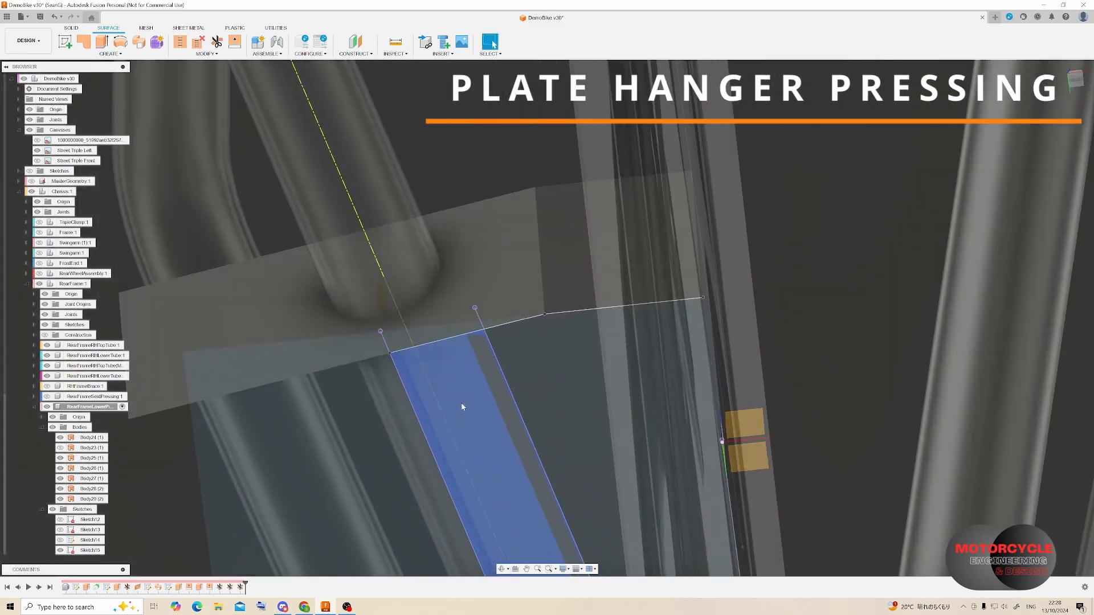
pyautogui.click(476, 378)
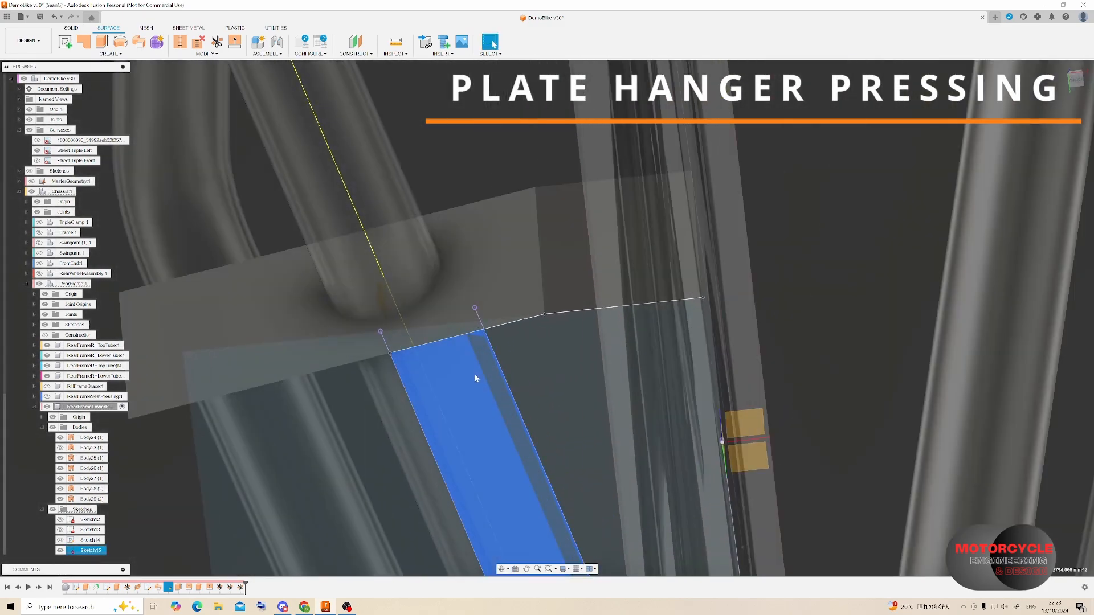
pyautogui.click(220, 44)
pyautogui.scroll(-3, 493, 305)
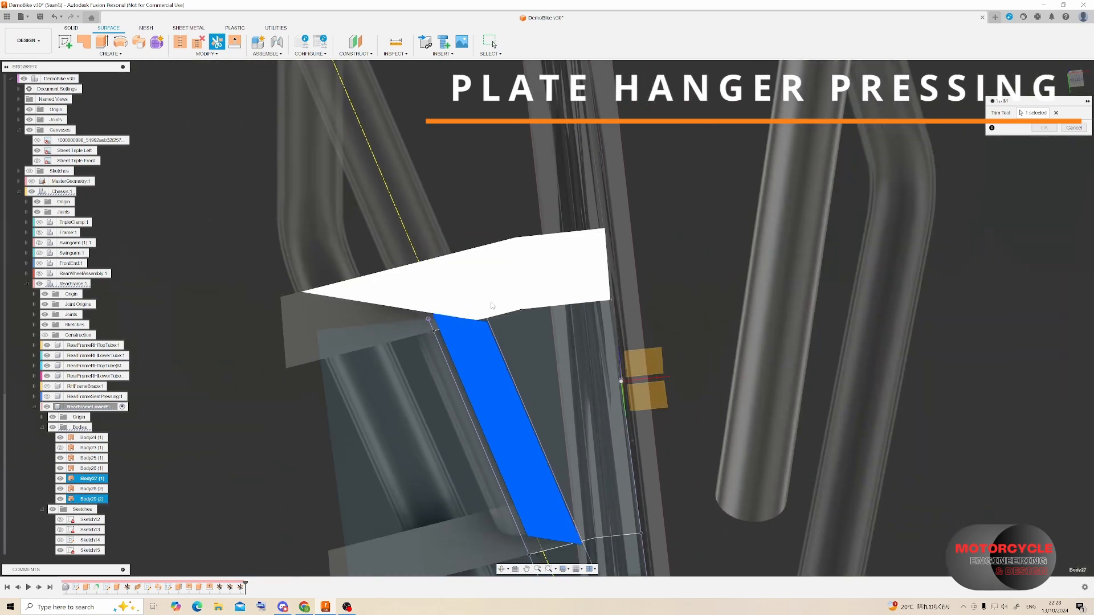
pyautogui.keyDown('shift'); pyautogui.moveTo(493, 307); pyautogui.dragTo(553, 316, button='middle'); pyautogui.keyUp('shift')
pyautogui.scroll(-3, 552, 316)
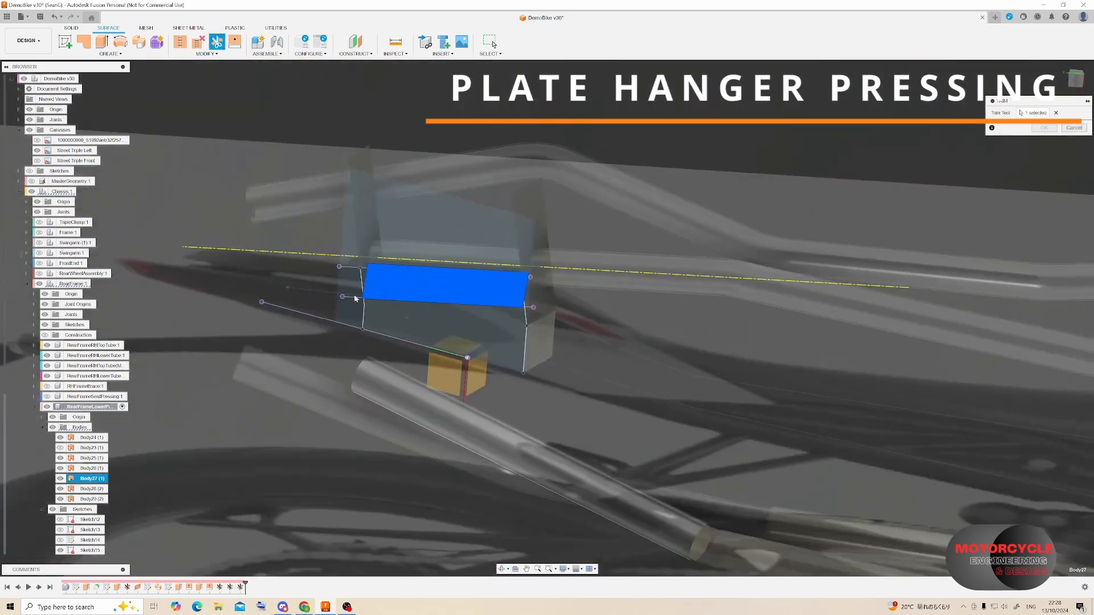
pyautogui.scroll(5, 347, 296)
pyautogui.keyDown('shift'); pyautogui.moveTo(427, 274); pyautogui.dragTo(456, 280, button='middle'); pyautogui.keyUp('shift')
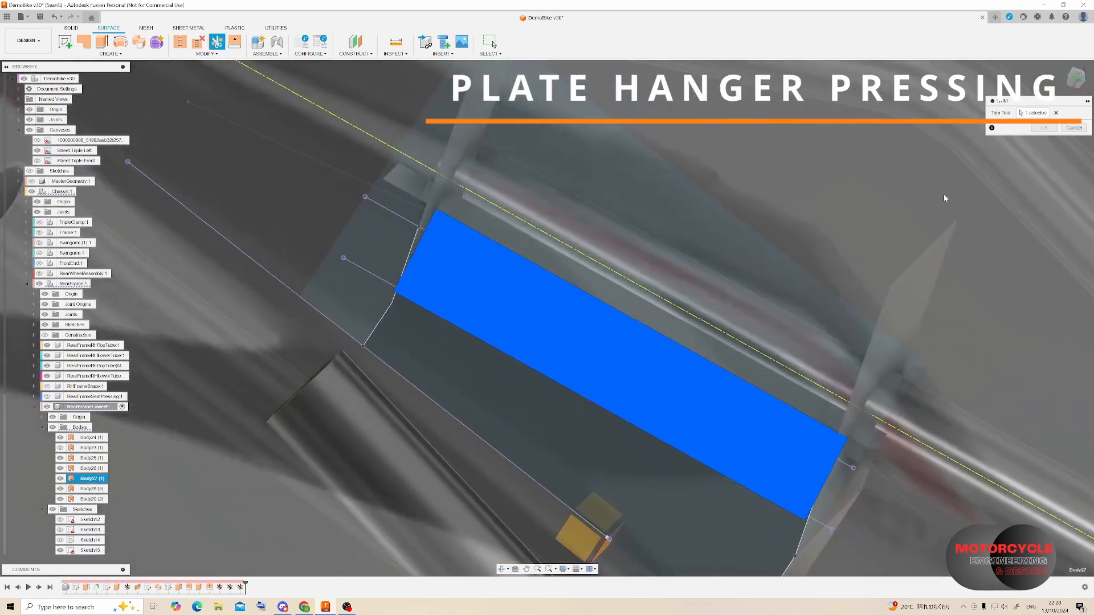
pyautogui.click(1081, 127)
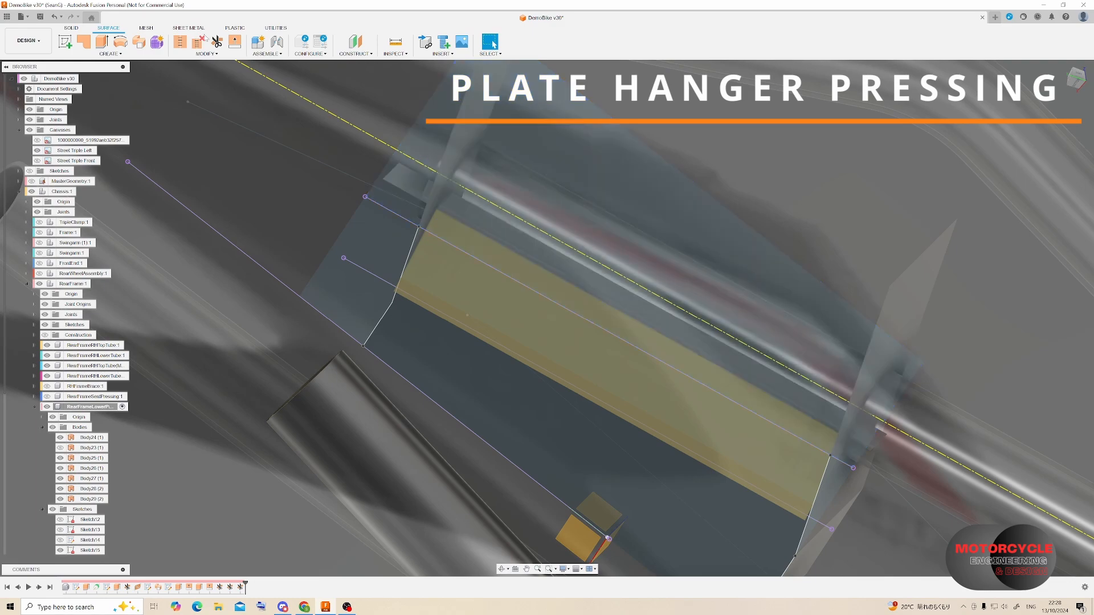
# - Trim the thin flange strip projecting past the main plate surface, using the main surface as the trim tool
pyautogui.click(217, 42)
pyautogui.click(459, 337)
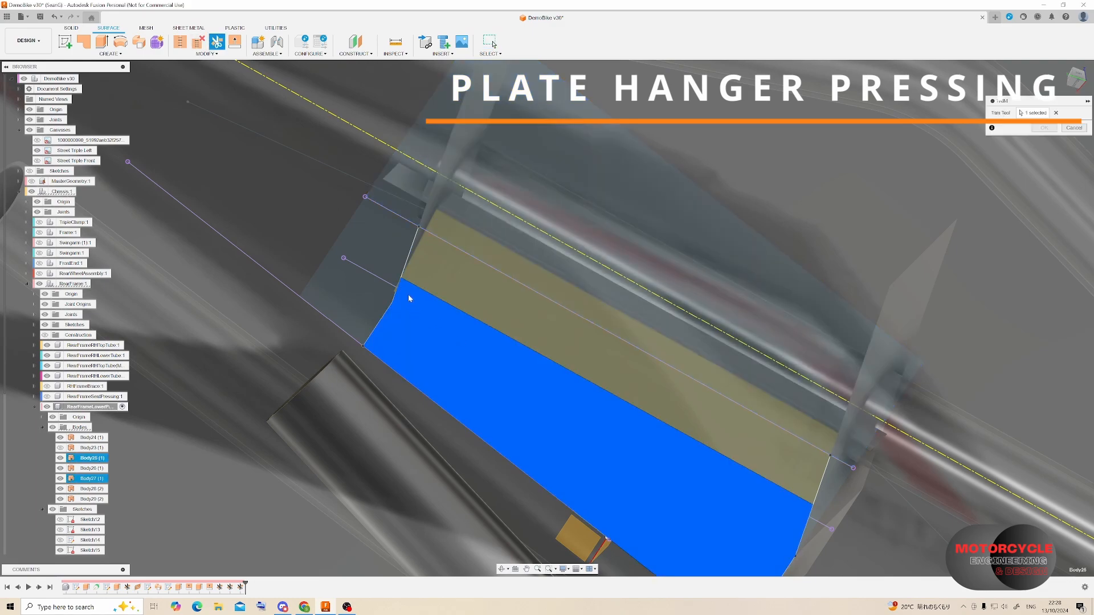
pyautogui.click(1034, 131)
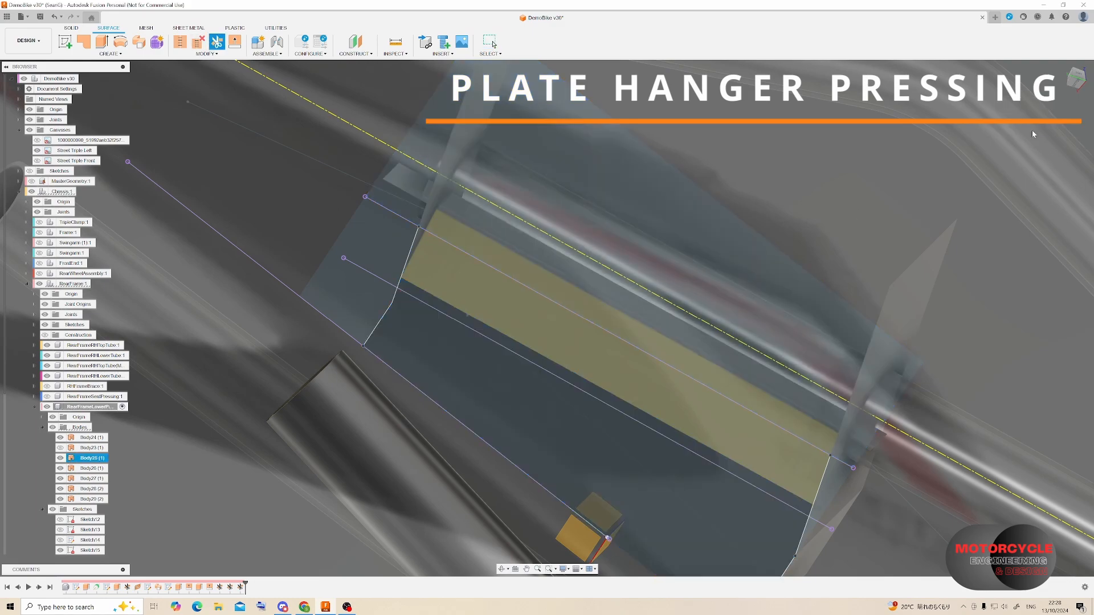
# - Stitch the main plate surface and the flange into one new surface body
pyautogui.keyDown('shift'); pyautogui.moveTo(655, 231); pyautogui.dragTo(411, 171, button='middle'); pyautogui.keyUp('shift')
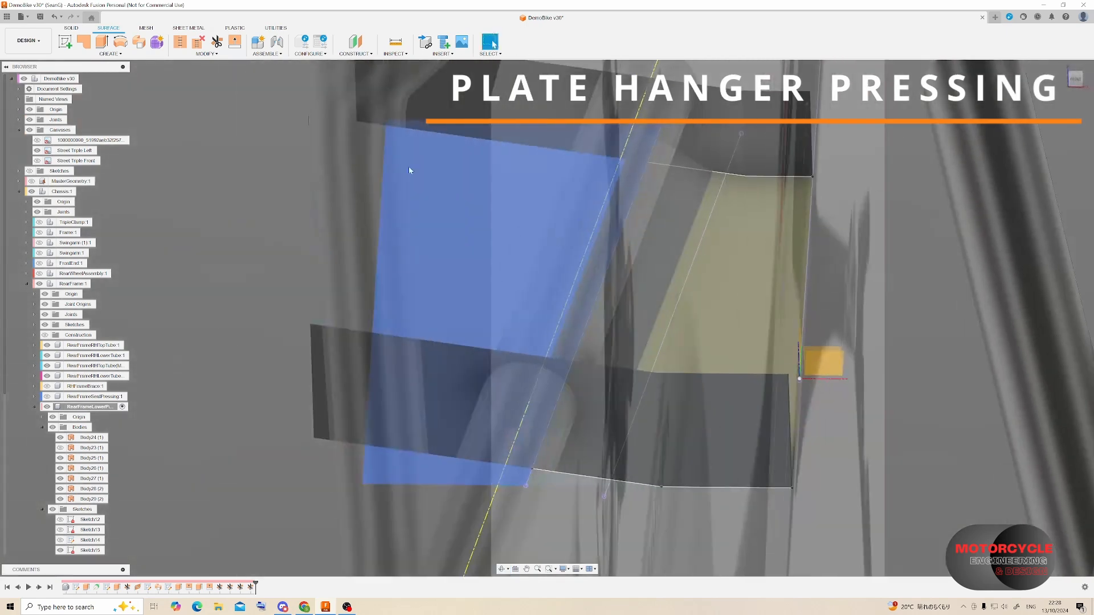
pyautogui.click(180, 42)
pyautogui.click(738, 298)
pyautogui.click(694, 213)
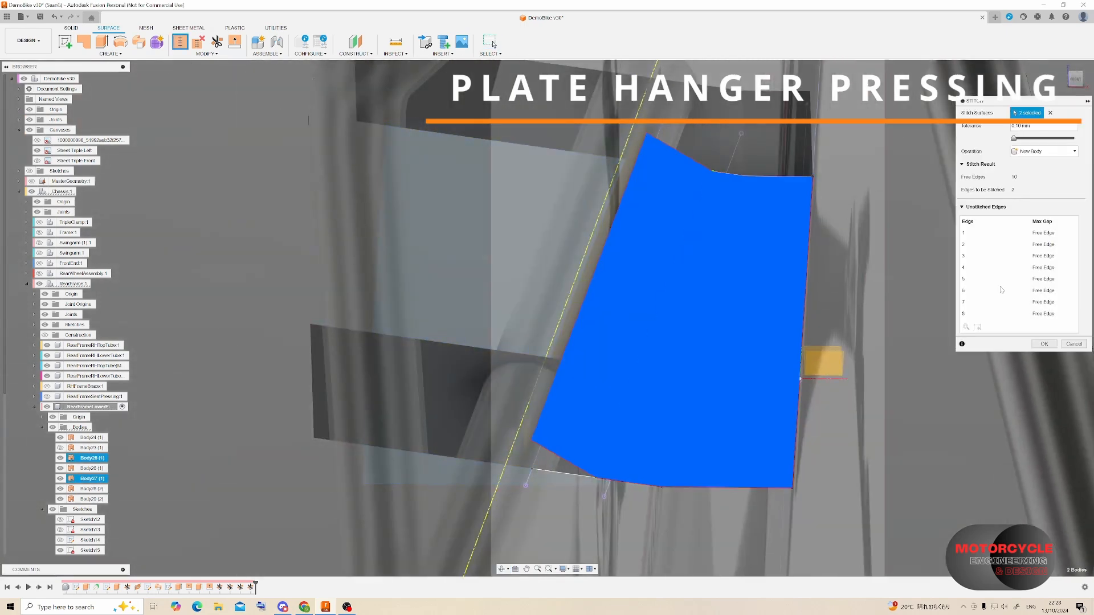
pyautogui.click(1045, 344)
# - Fillet the bend edge between the main plate surface and the flange with a constant radius
pyautogui.keyDown('shift'); pyautogui.moveTo(720, 257); pyautogui.dragTo(249, 92, button='middle'); pyautogui.keyUp('shift')
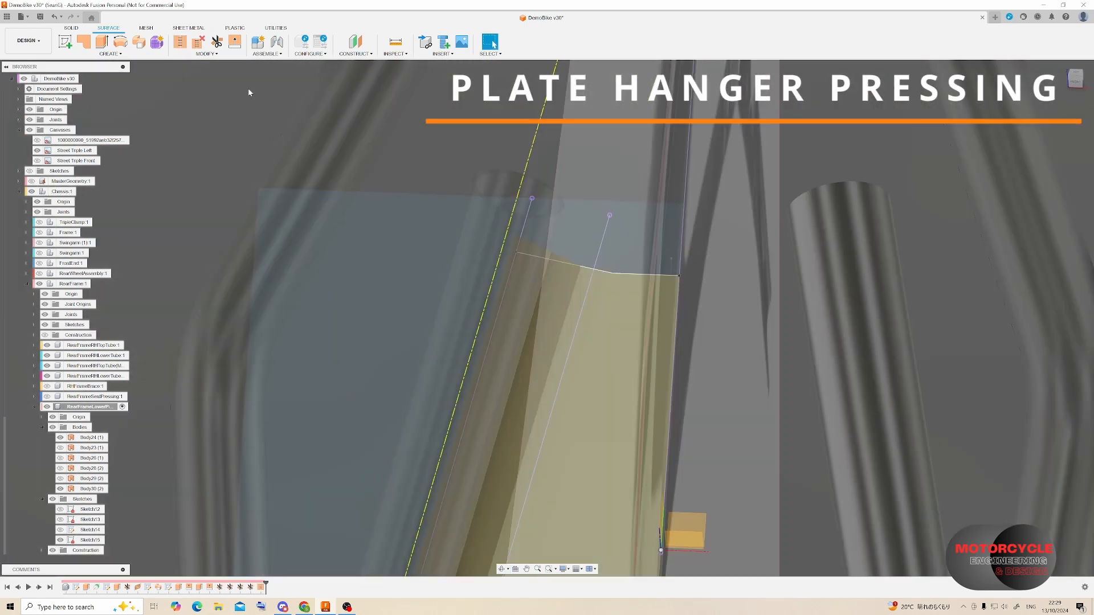
pyautogui.click(182, 46)
pyautogui.click(206, 54)
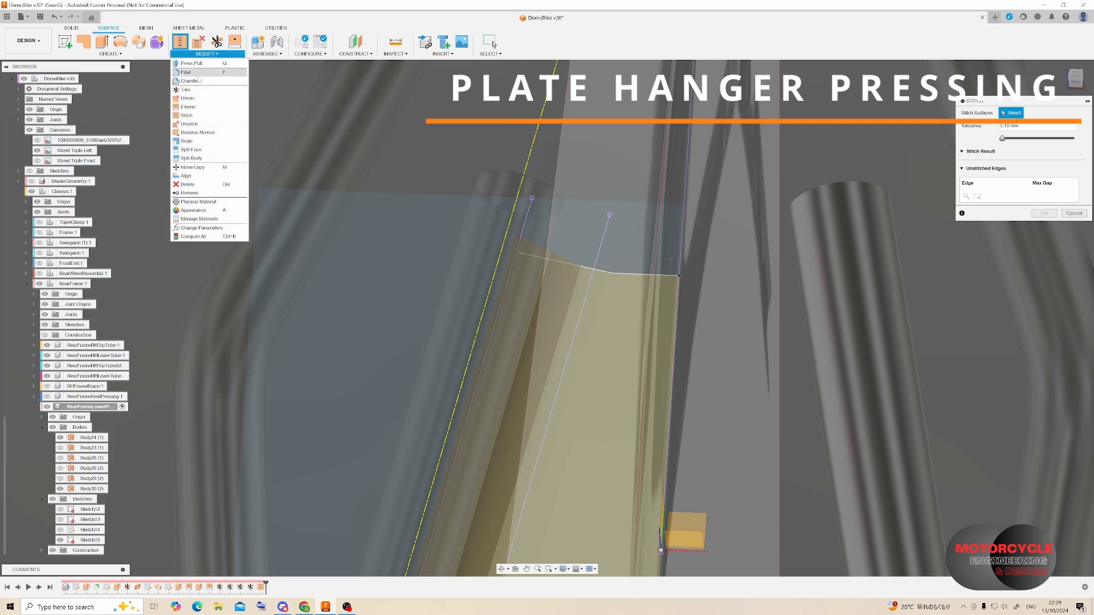
pyautogui.click(185, 72)
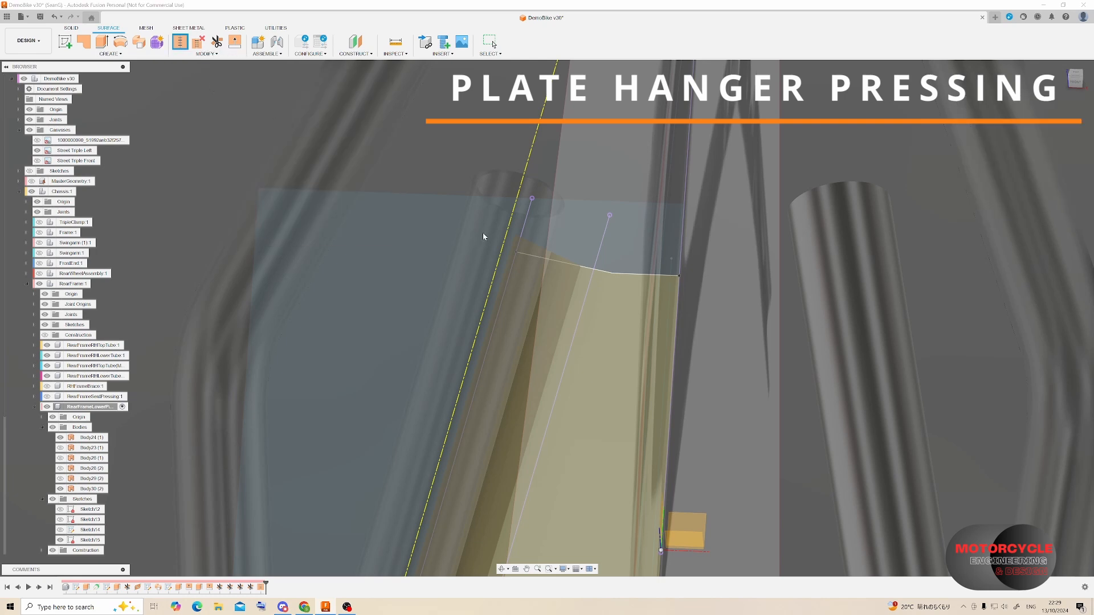
pyautogui.click(569, 310)
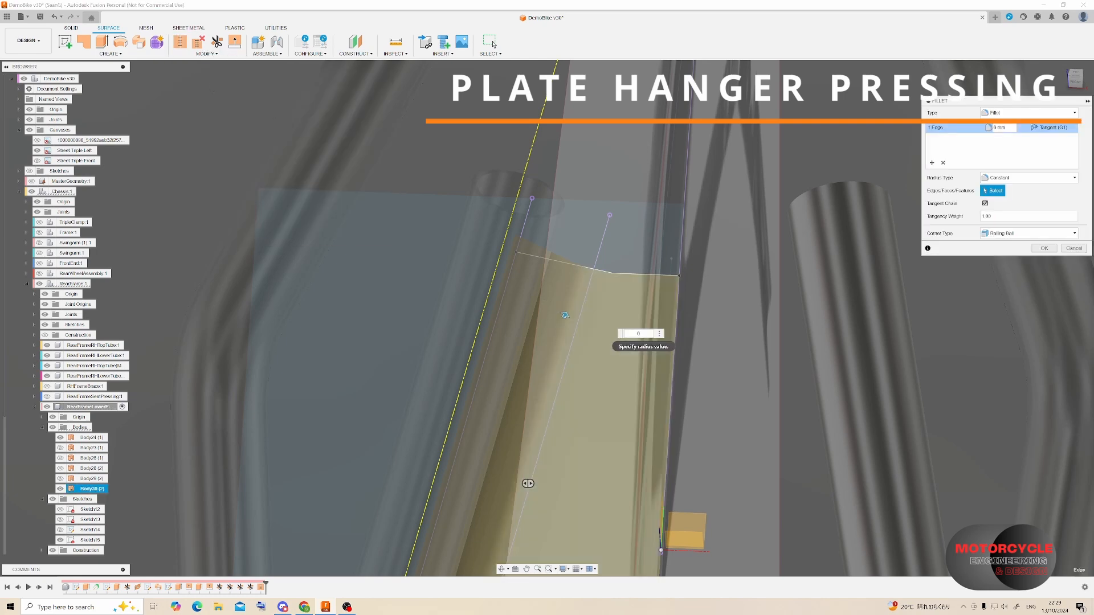
pyautogui.press('Return')
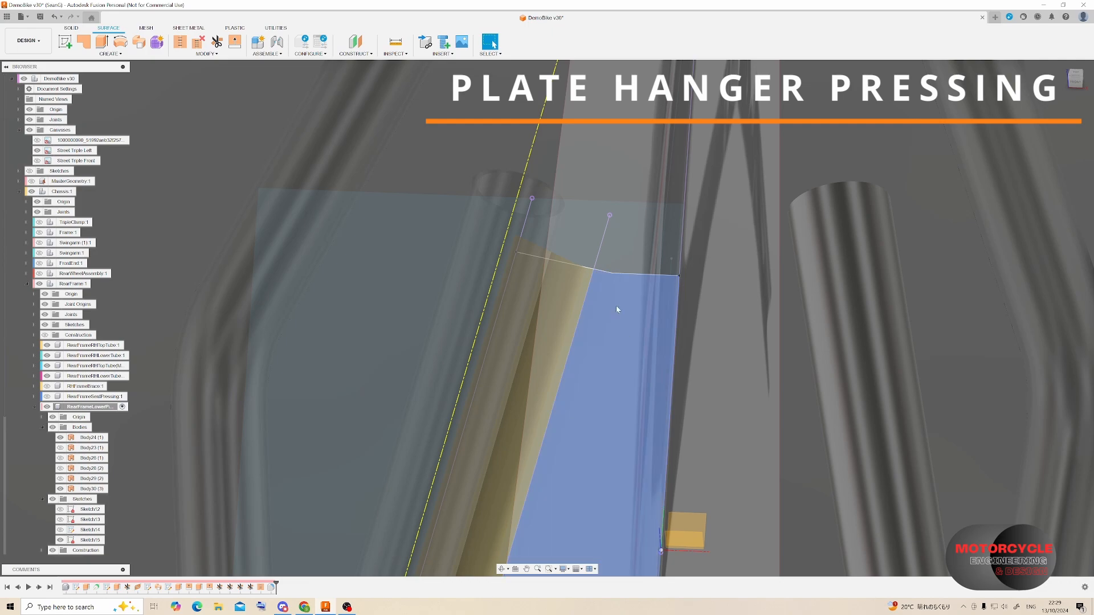
# - Mirror the filleted half-pressing body about the bike's central origin plane as a new body
pyautogui.keyDown('shift'); pyautogui.moveTo(617, 305); pyautogui.dragTo(480, 420, button='middle'); pyautogui.keyUp('shift')
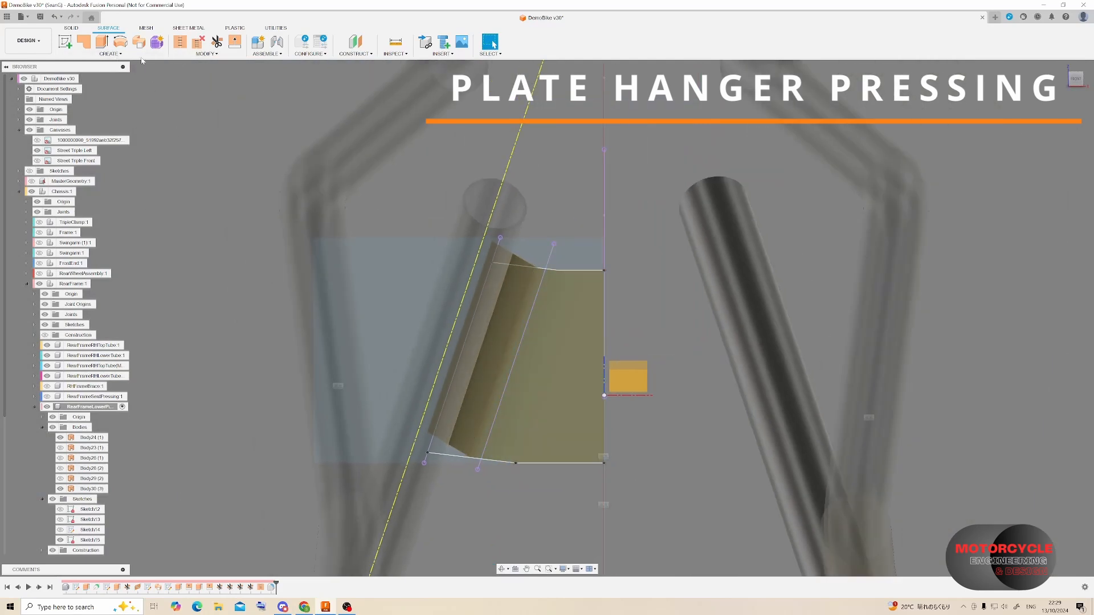
pyautogui.click(111, 53)
pyautogui.click(86, 164)
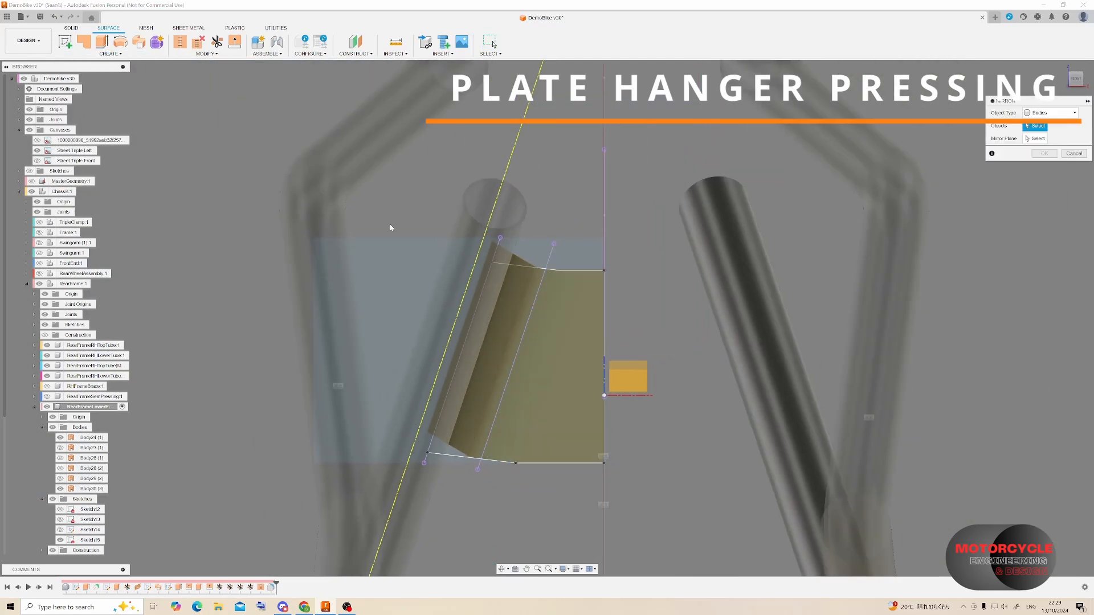
pyautogui.click(563, 338)
pyautogui.keyDown('shift'); pyautogui.moveTo(731, 323); pyautogui.dragTo(627, 354, button='middle'); pyautogui.keyUp('shift')
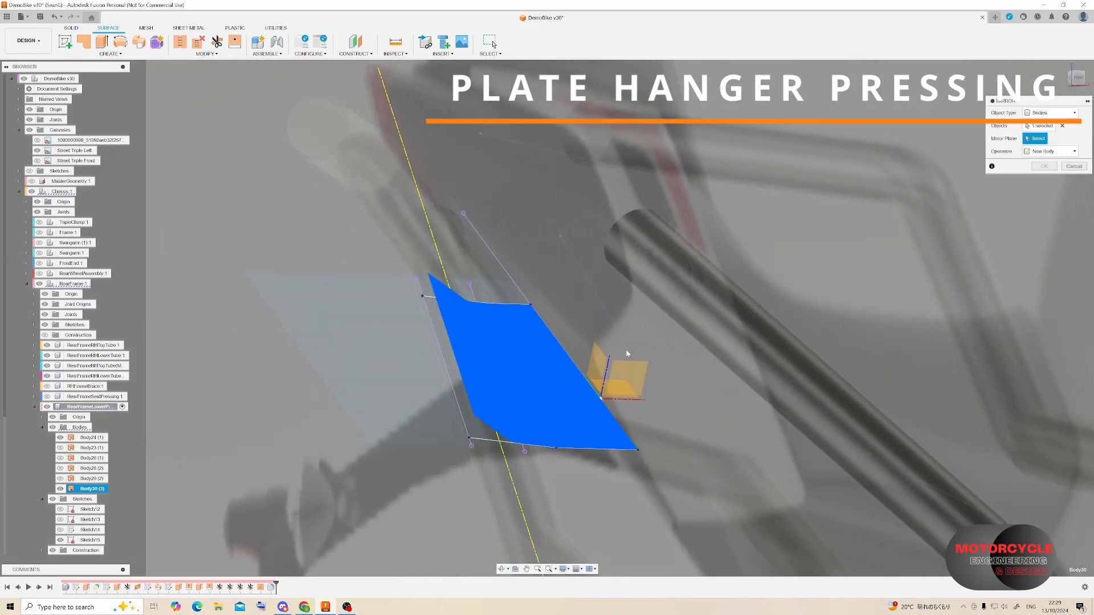
pyautogui.click(601, 360)
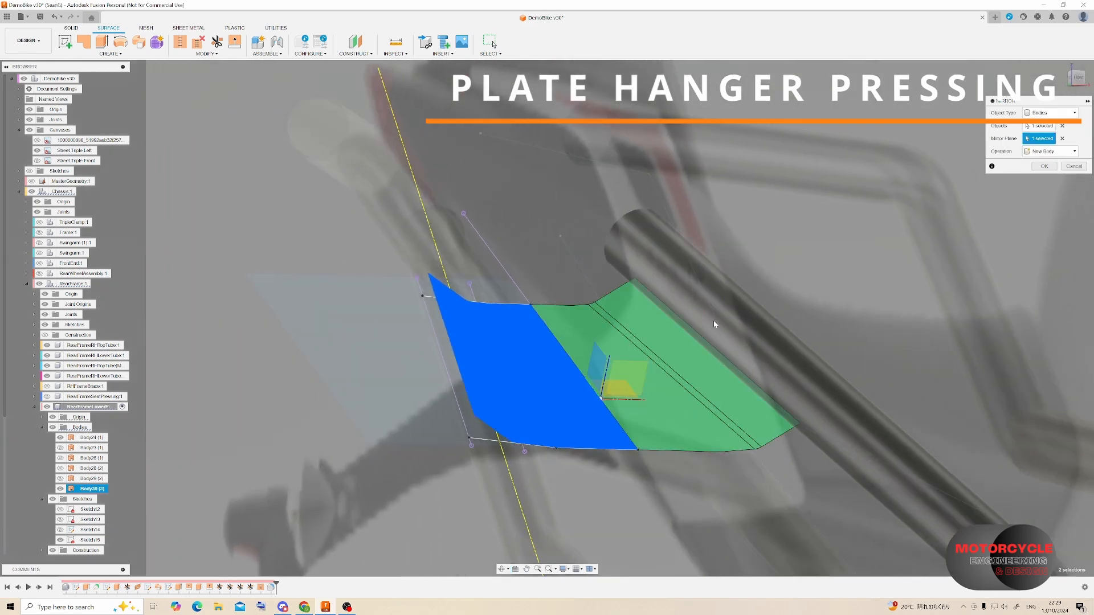
pyautogui.click(1044, 167)
# - Stitch the original and mirrored halves into a single new surface body
pyautogui.keyDown('shift'); pyautogui.moveTo(777, 327); pyautogui.dragTo(601, 328, button='middle'); pyautogui.keyUp('shift')
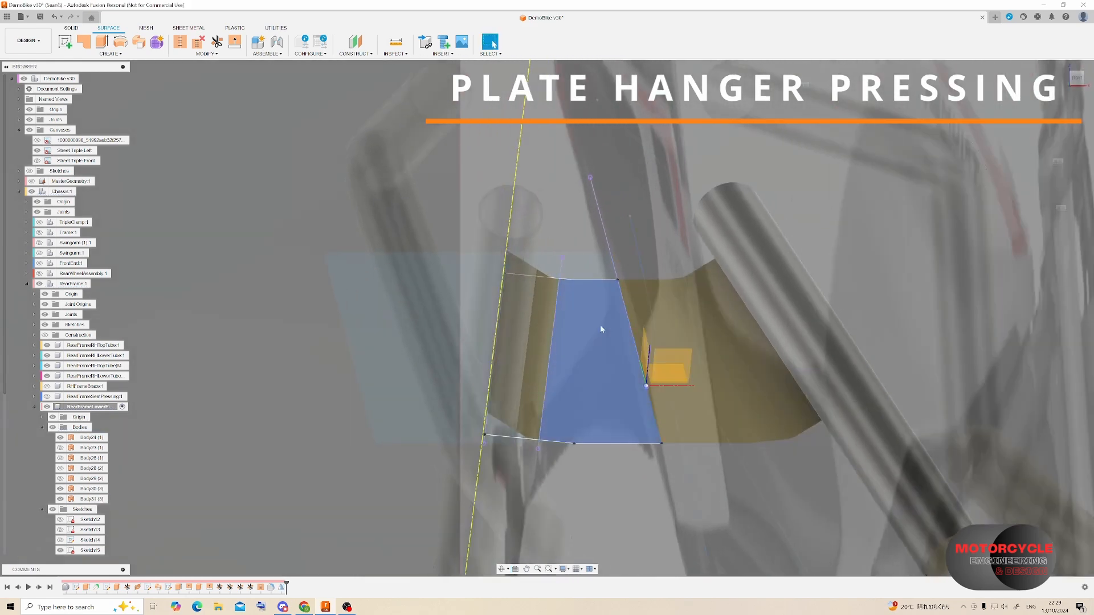
pyautogui.click(180, 42)
pyautogui.click(565, 328)
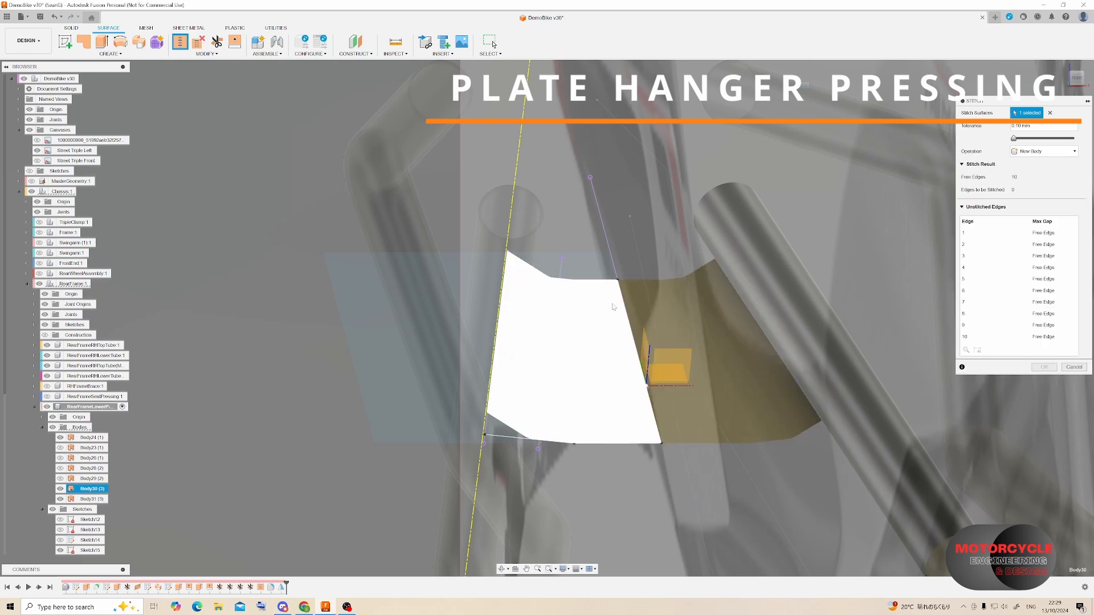
pyautogui.click(698, 310)
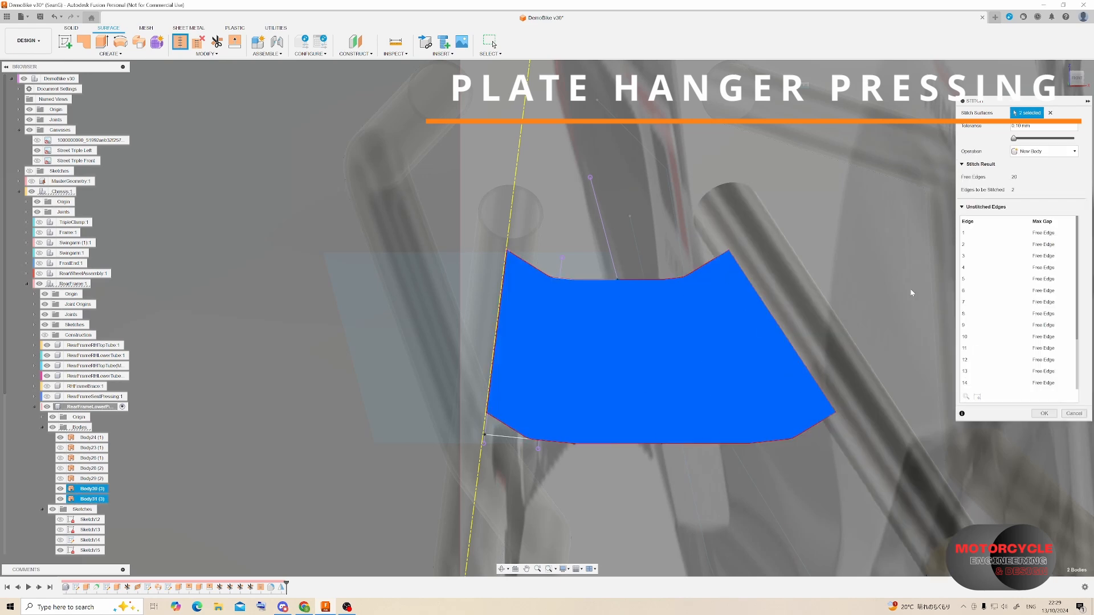
pyautogui.click(1044, 414)
# - Thicken the stitched pressing surface on one side into a new solid body, including its chained faces
pyautogui.scroll(4, 636, 449)
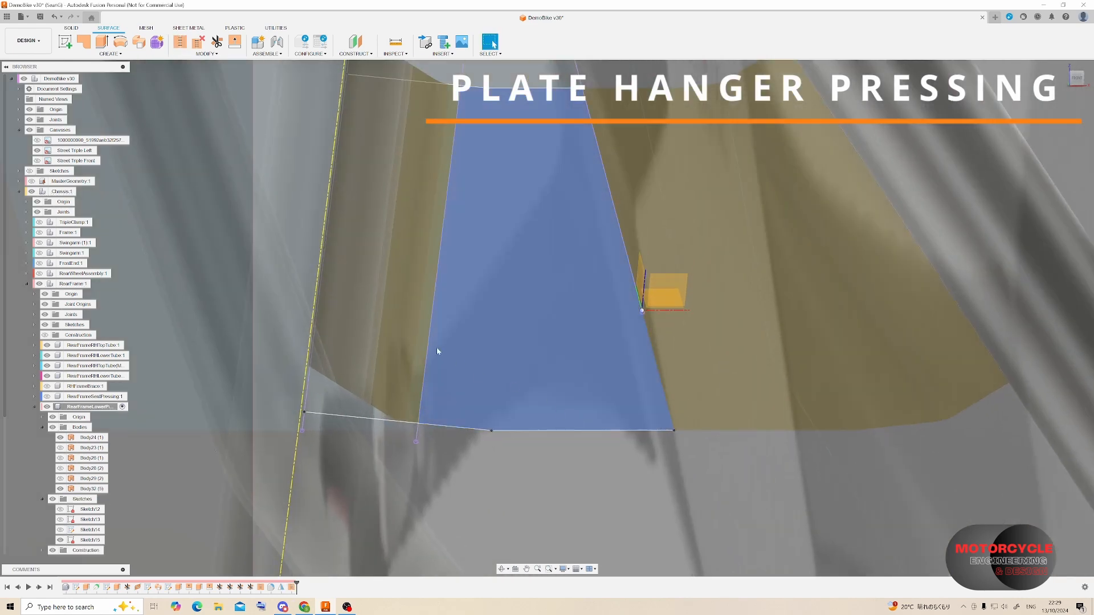
pyautogui.click(110, 53)
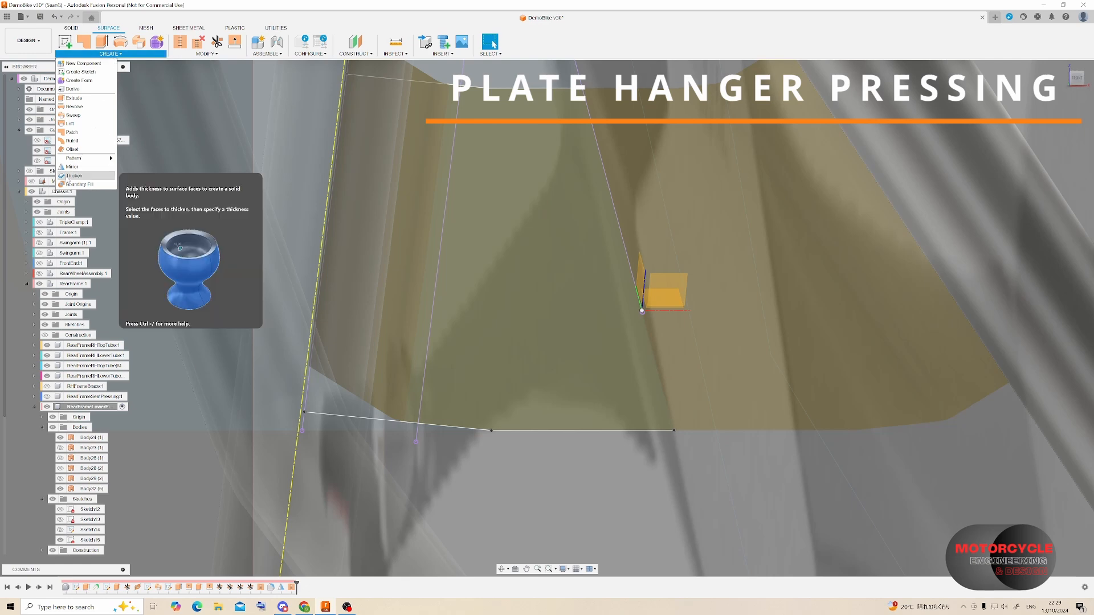
pyautogui.click(68, 176)
pyautogui.click(626, 302)
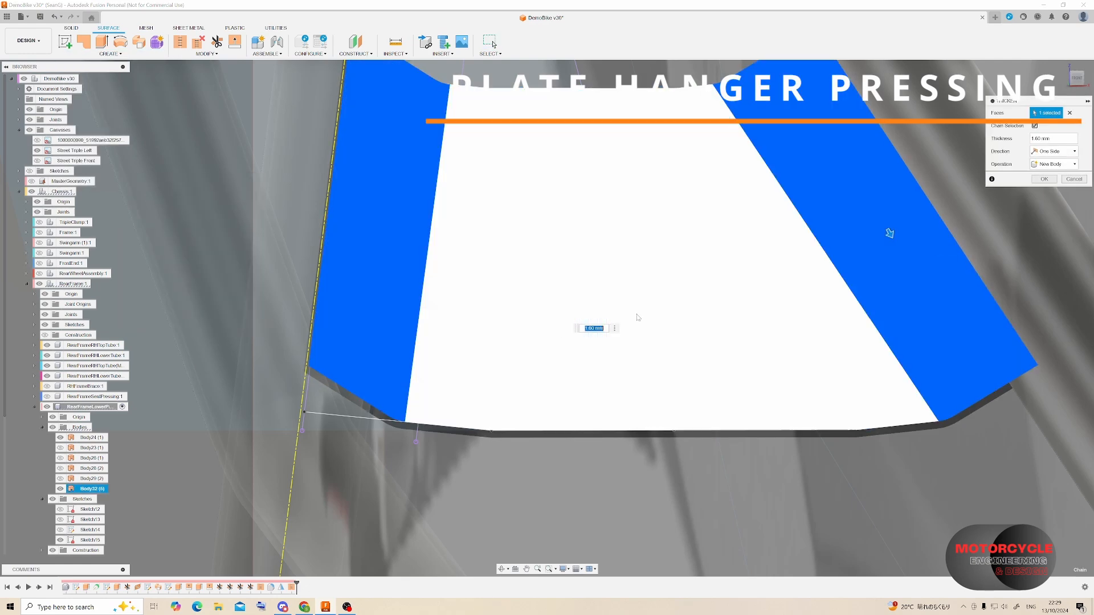
pyautogui.moveTo(890, 234); pyautogui.dragTo(889, 231)
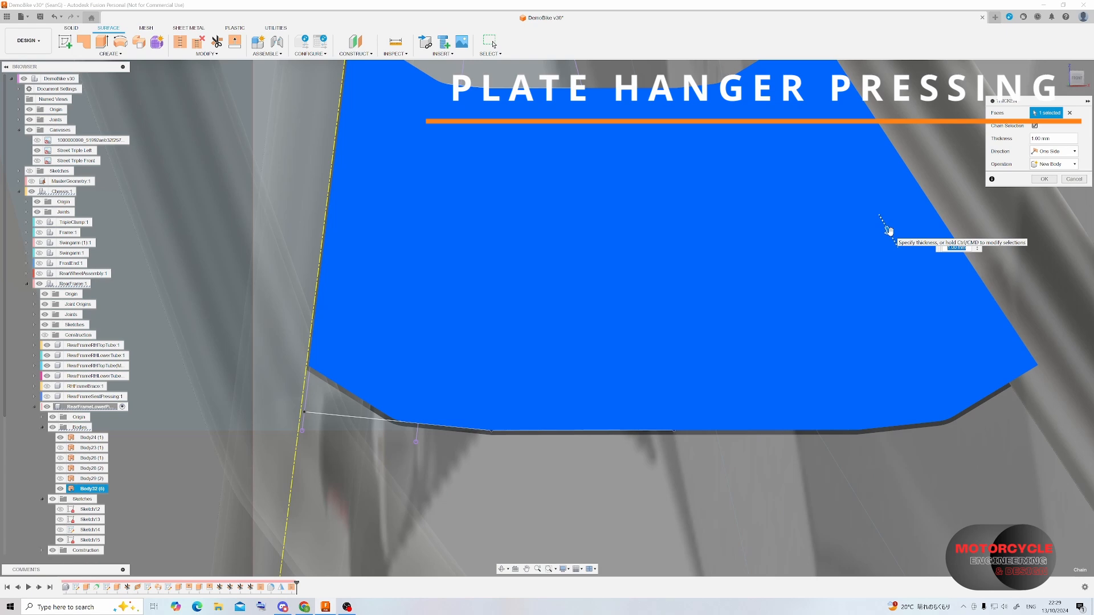
pyautogui.press('Return')
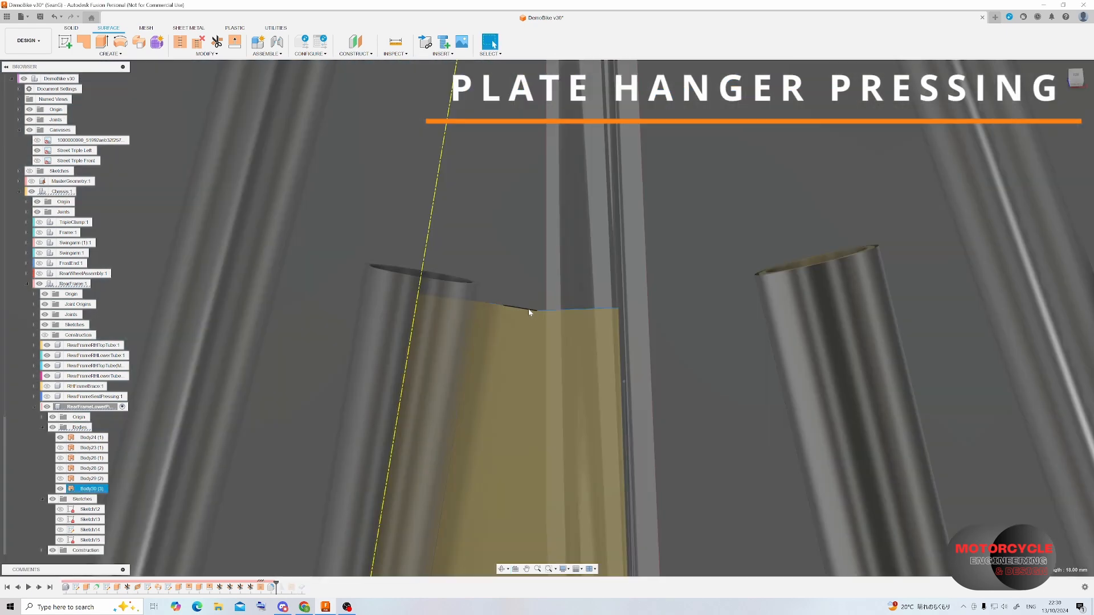
# - Extend the upper edges of the half pressing's surface by 15 mm, using the Natural extension type
pyautogui.click(488, 304)
pyautogui.click(235, 42)
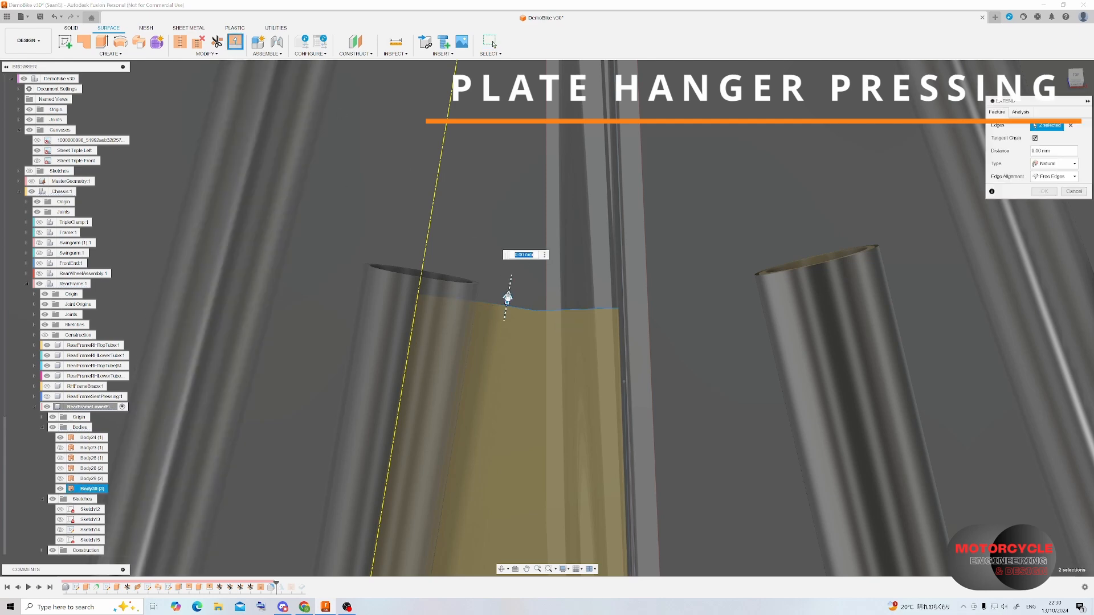
pyautogui.moveTo(507, 296); pyautogui.dragTo(517, 229)
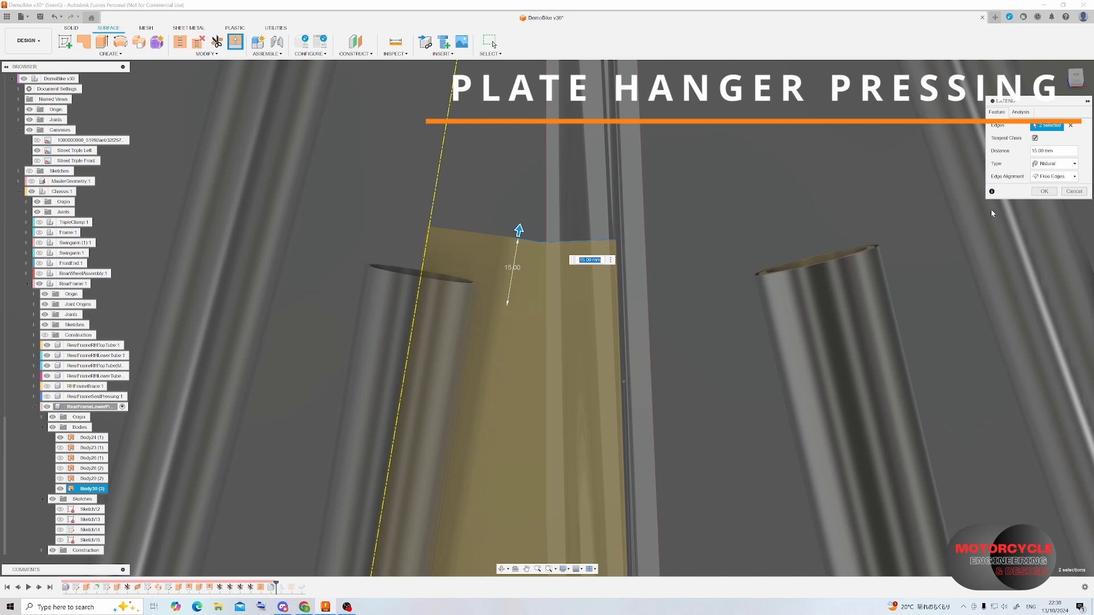
pyautogui.click(1040, 192)
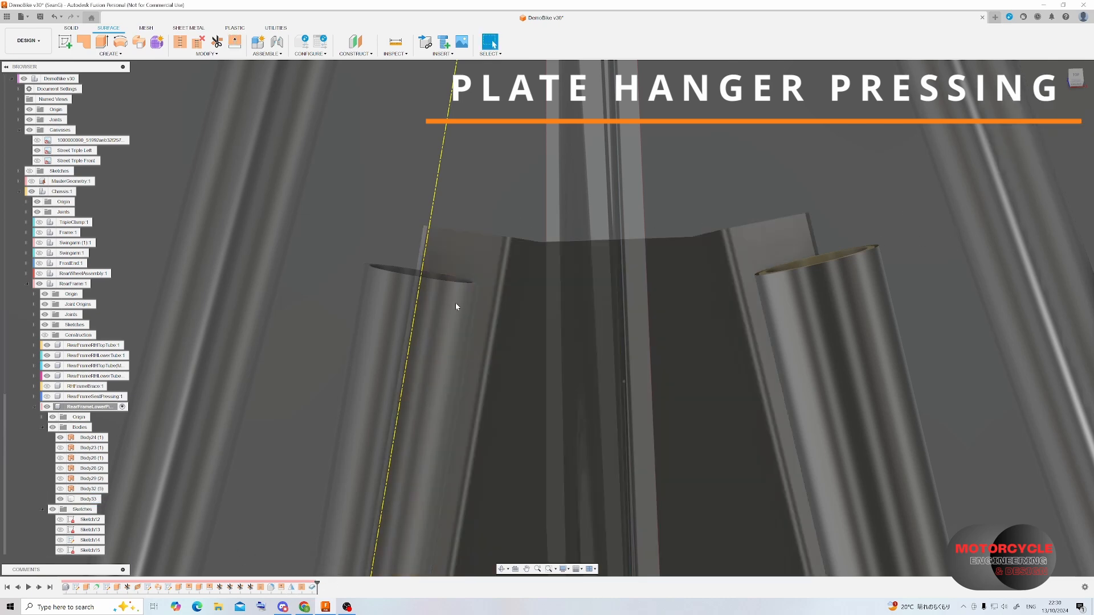
# - Start a new sketch on the flat central face of the thickened plate hanger pressing
pyautogui.keyDown('shift'); pyautogui.moveTo(456, 303); pyautogui.dragTo(666, 240, button='middle'); pyautogui.keyUp('shift')
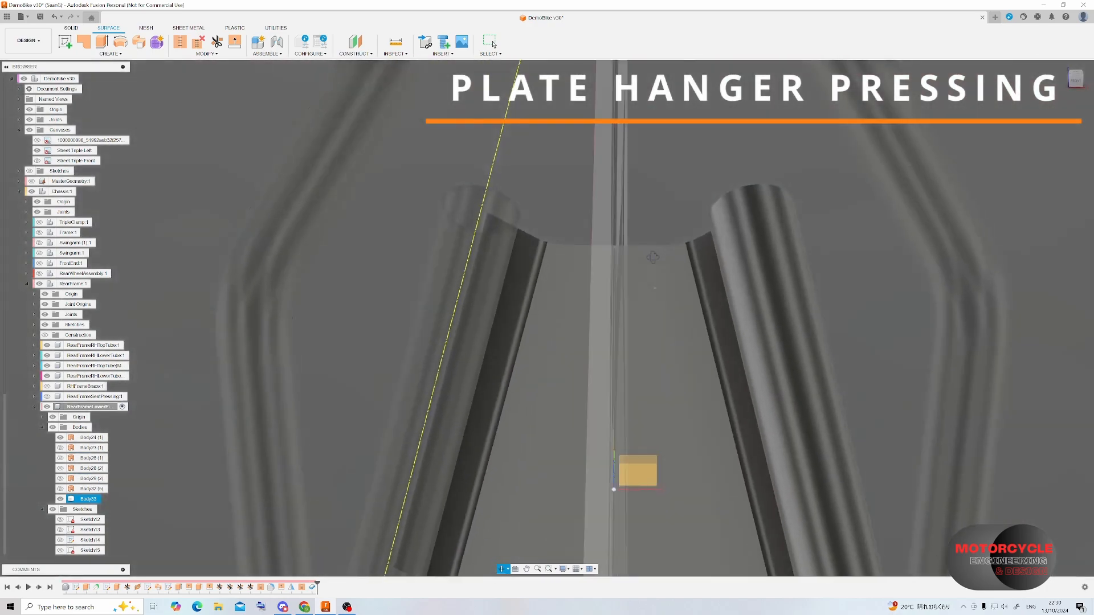
pyautogui.click(337, 241)
pyautogui.scroll(-3, 337, 241)
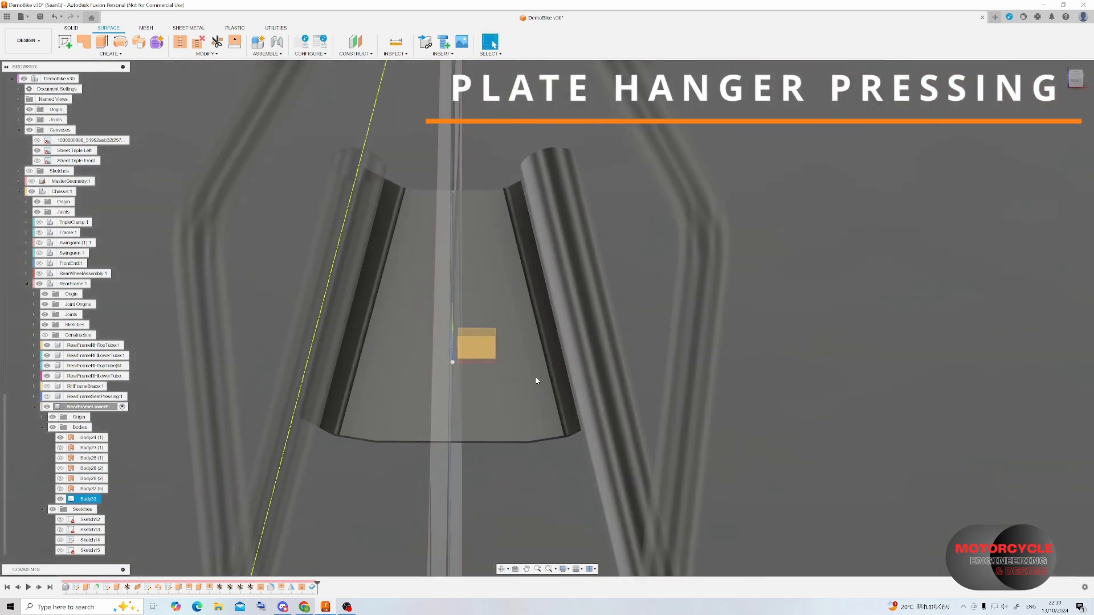
pyautogui.scroll(3, 467, 342)
pyautogui.click(65, 42)
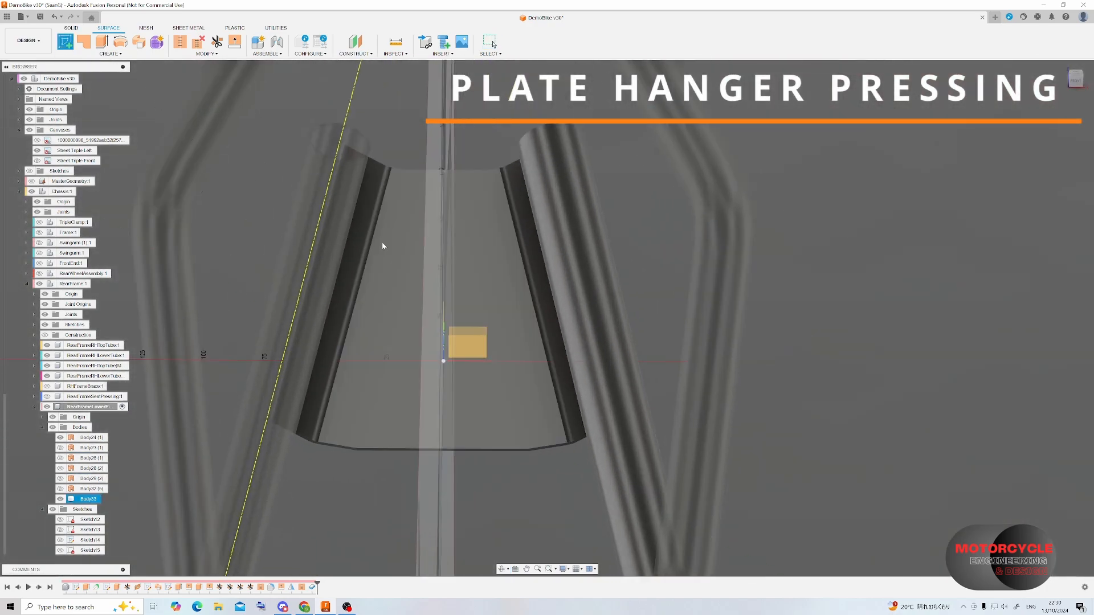
pyautogui.click(381, 242)
pyautogui.click(482, 335)
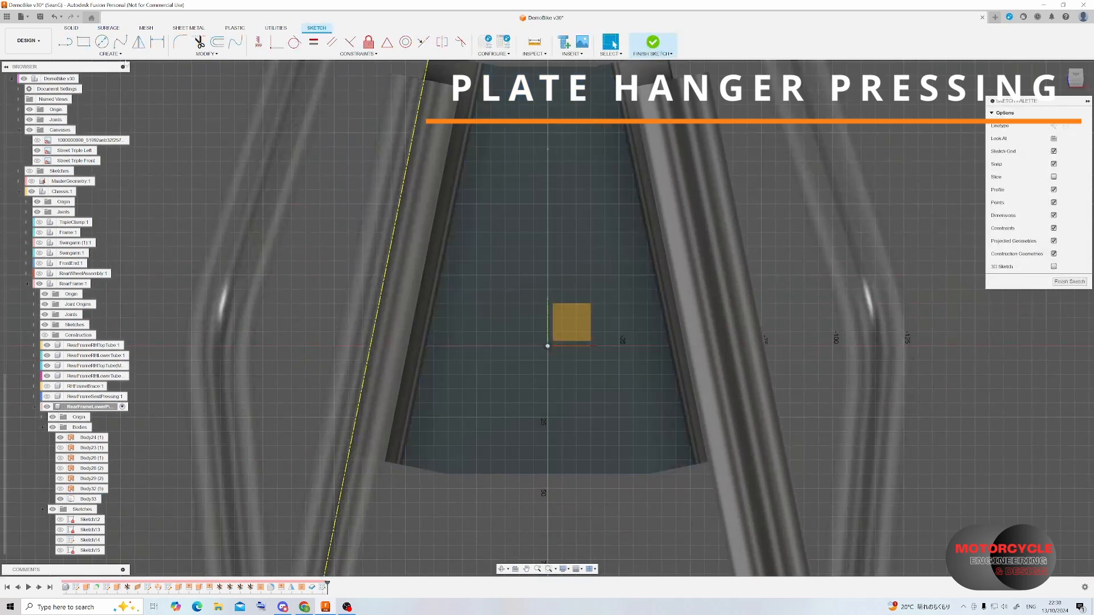
# - Draw three 13 mm diameter circles: one high and one low on the centreline, and one to the left of it
pyautogui.click(548, 177)
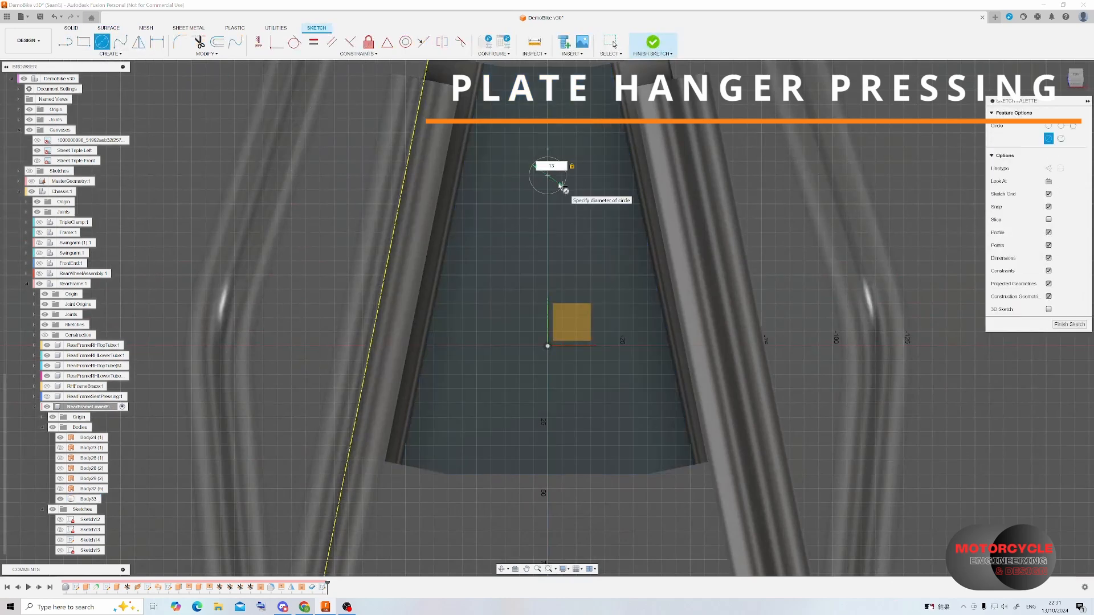
pyautogui.press('Return')
pyautogui.press('Escape')
pyautogui.click(102, 41)
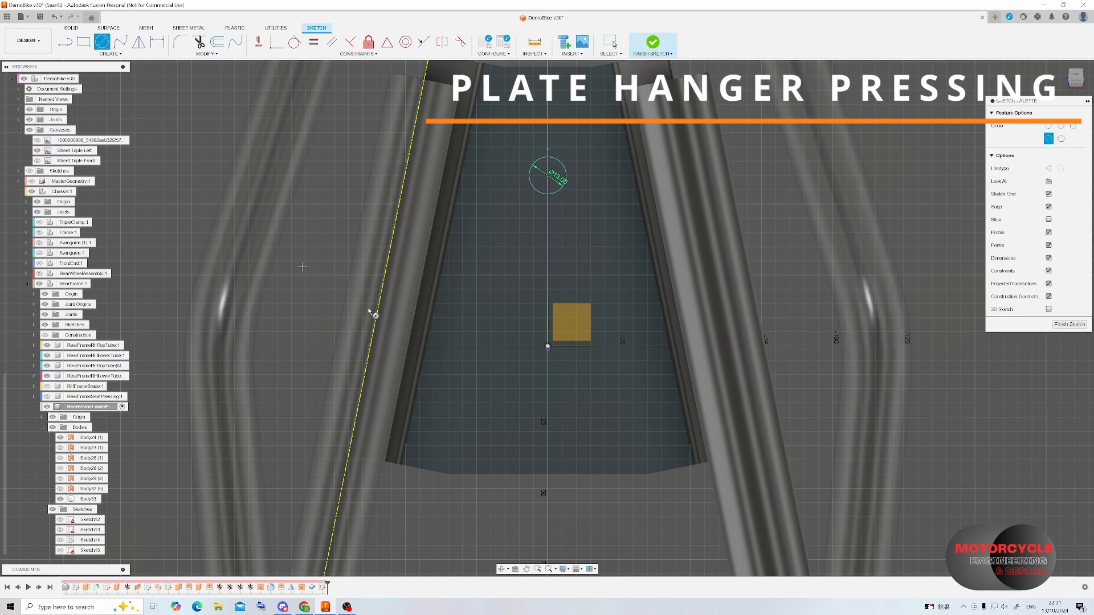
pyautogui.click(499, 310)
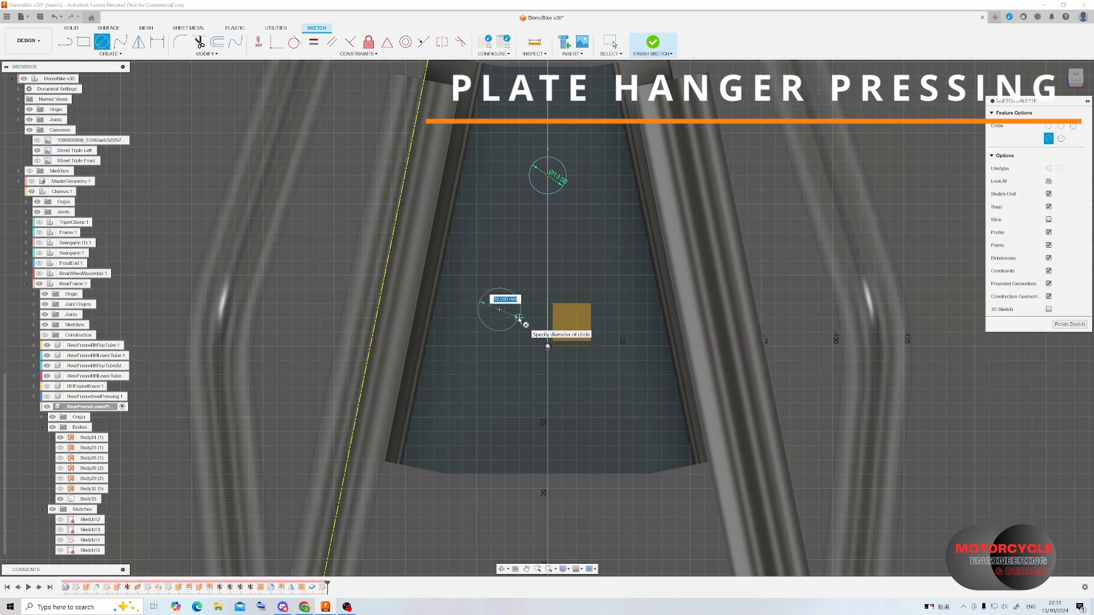
pyautogui.press('Return')
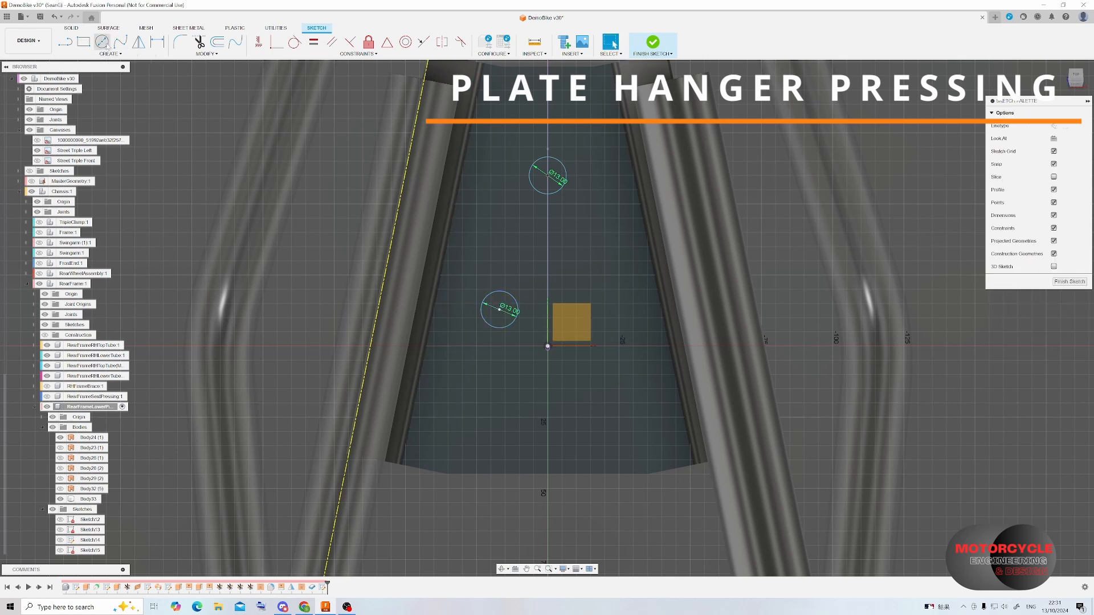
pyautogui.click(547, 397)
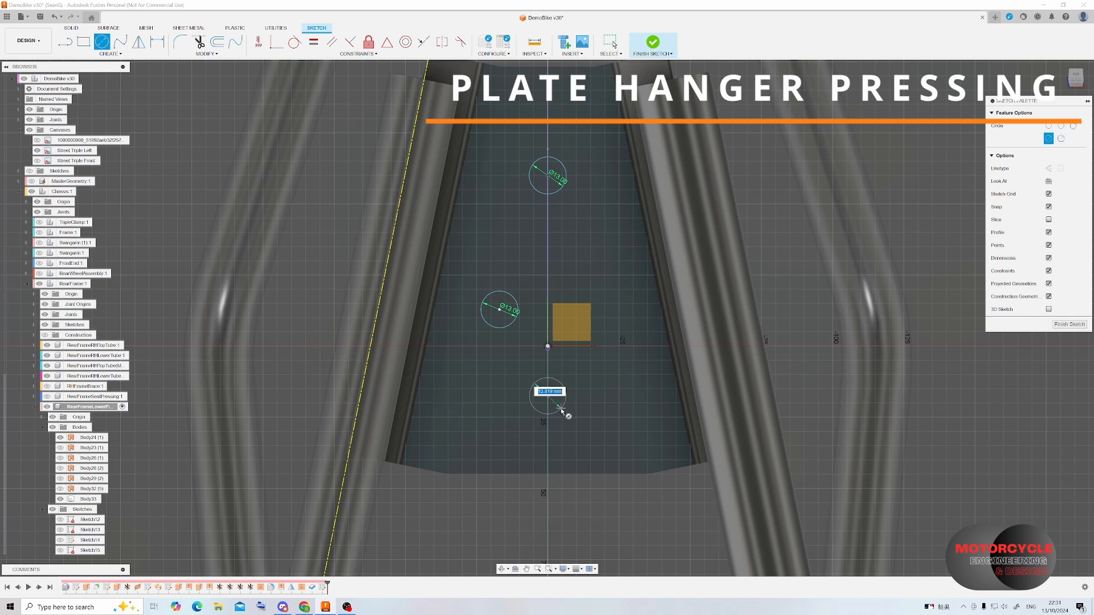
pyautogui.press('Return')
pyautogui.press('Escape')
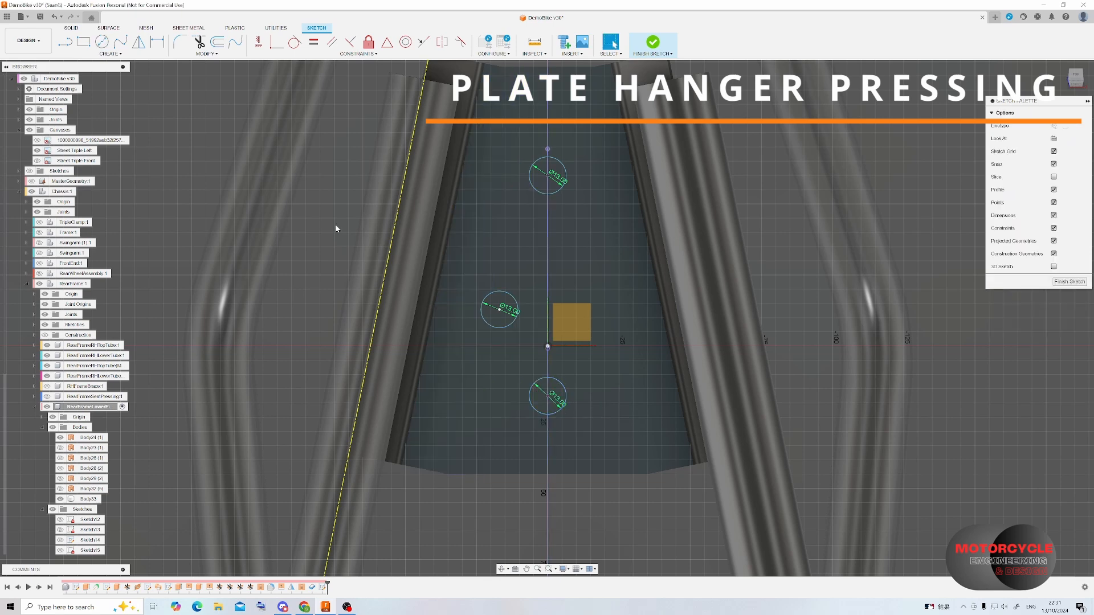
# - Mirror the left side circle about the pressing's vertical centreline
pyautogui.click(513, 296)
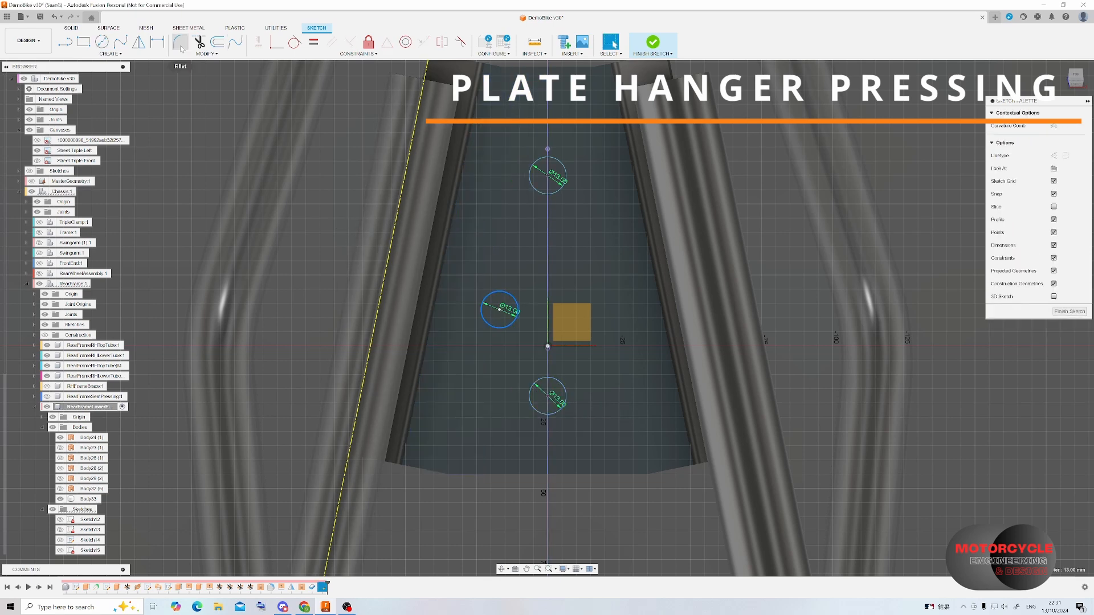
pyautogui.click(137, 43)
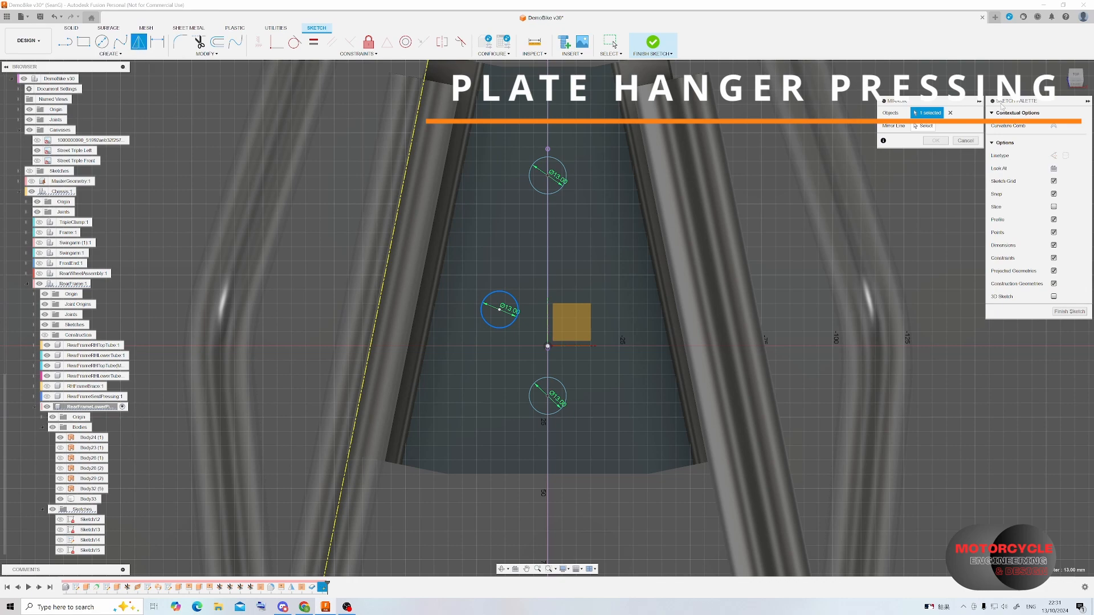
pyautogui.click(924, 127)
pyautogui.moveTo(562, 328)
pyautogui.keyDown('shift'); pyautogui.mouseDown(button='middle')
pyautogui.moveTo(553, 344)
pyautogui.moveTo(552, 322)
pyautogui.mouseUp(button='middle'); pyautogui.keyUp('shift')
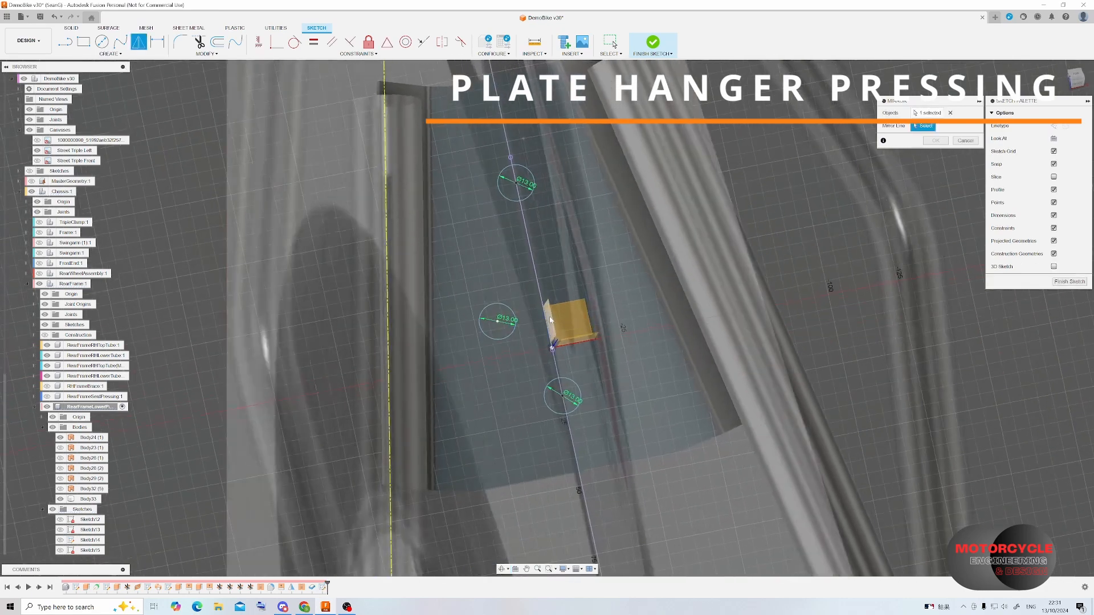
pyautogui.click(929, 142)
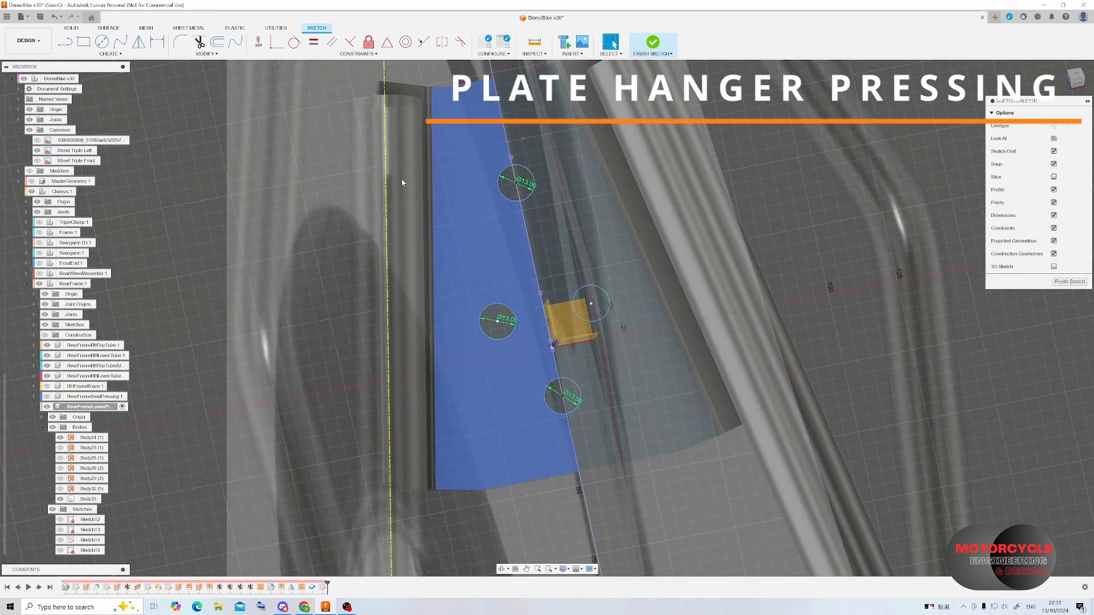
# - Dimension the left circle 16 mm from the centreline and the lower circle 17 mm below the horizontal origin plane
pyautogui.click(497, 323)
pyautogui.click(516, 282)
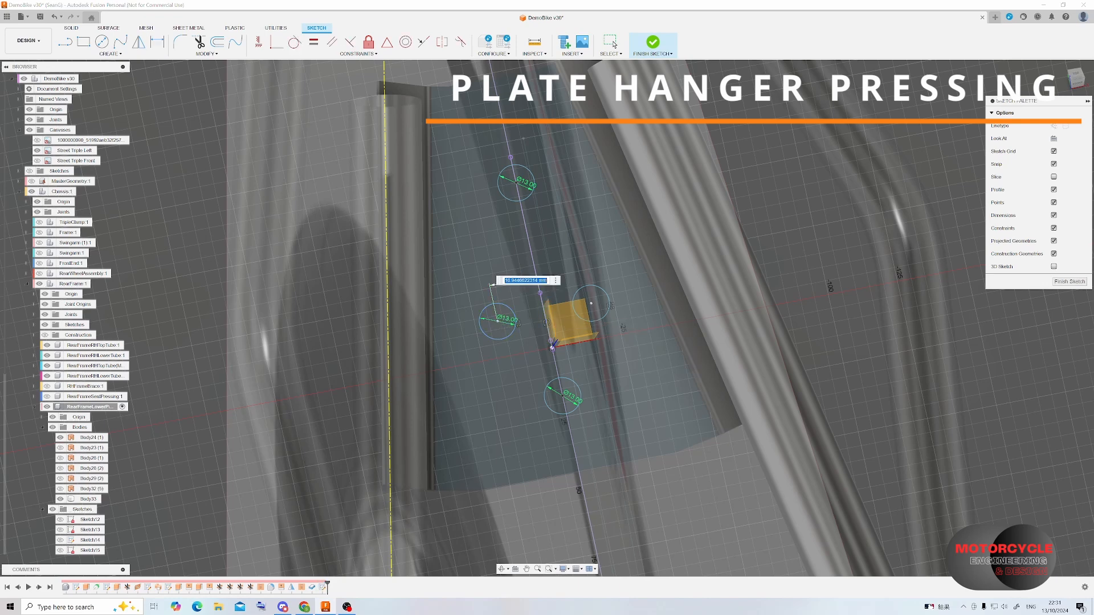
pyautogui.press('Return')
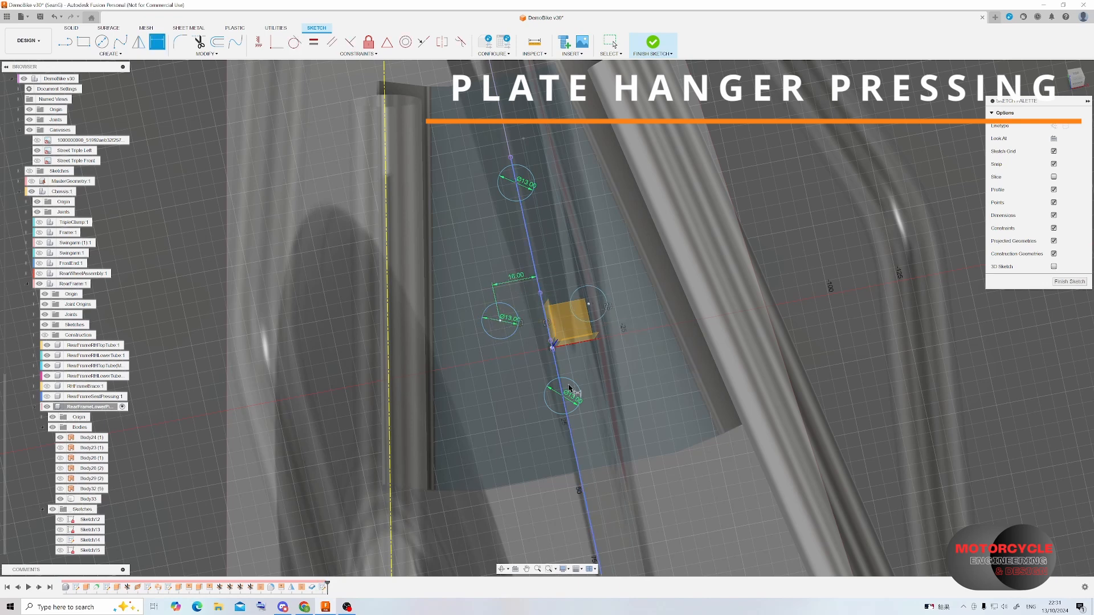
pyautogui.click(562, 398)
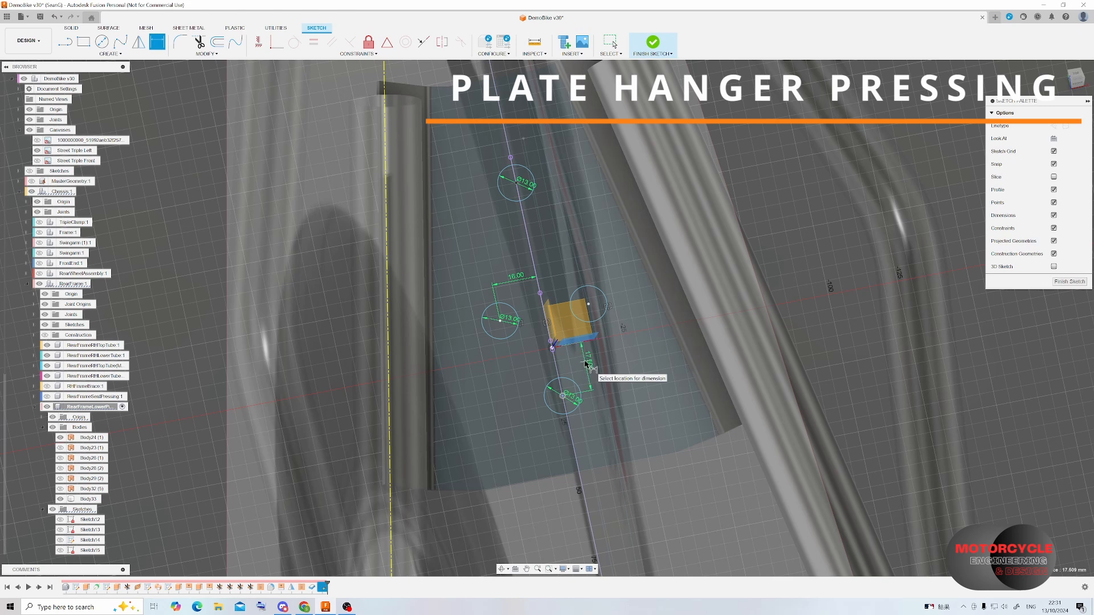
pyautogui.click(585, 365)
pyautogui.press('Return')
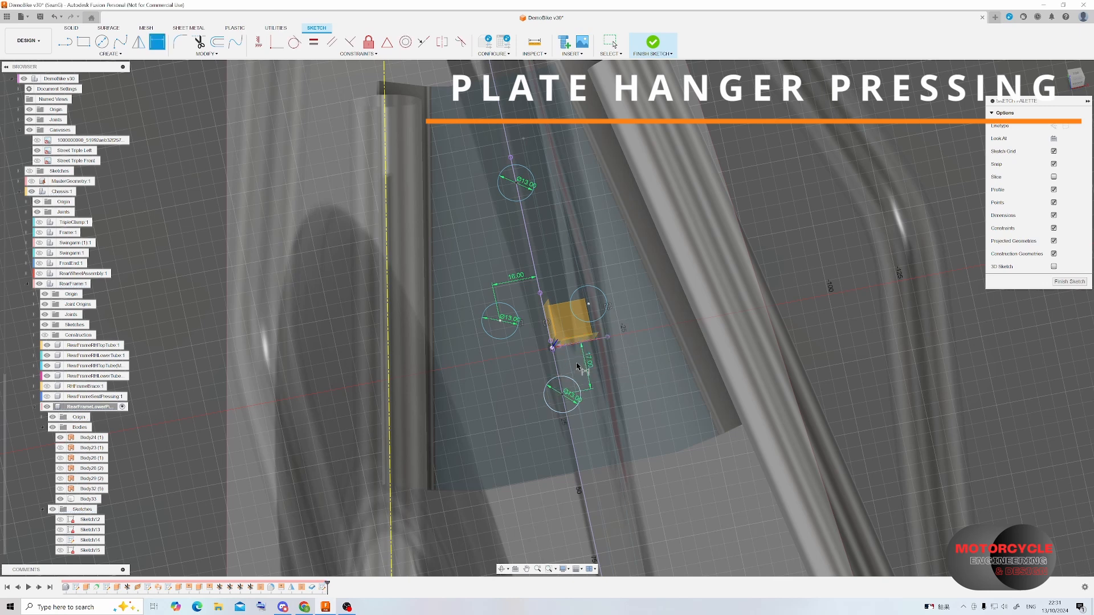
# - Set the left circle's distance from the centreline to 17 mm
pyautogui.click(520, 275)
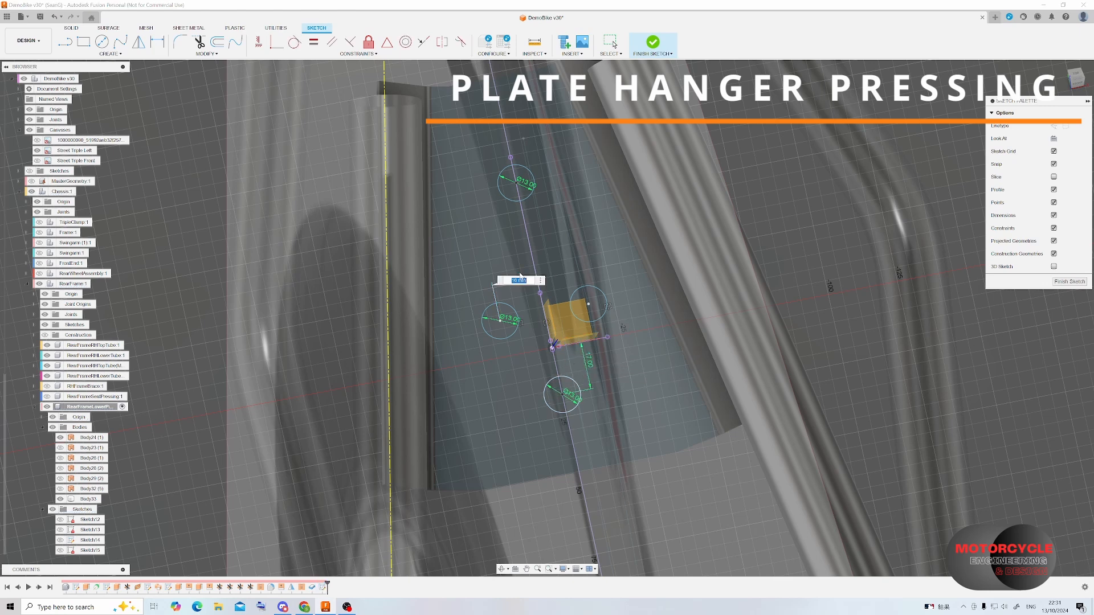
pyautogui.write('17')
pyautogui.press('Return')
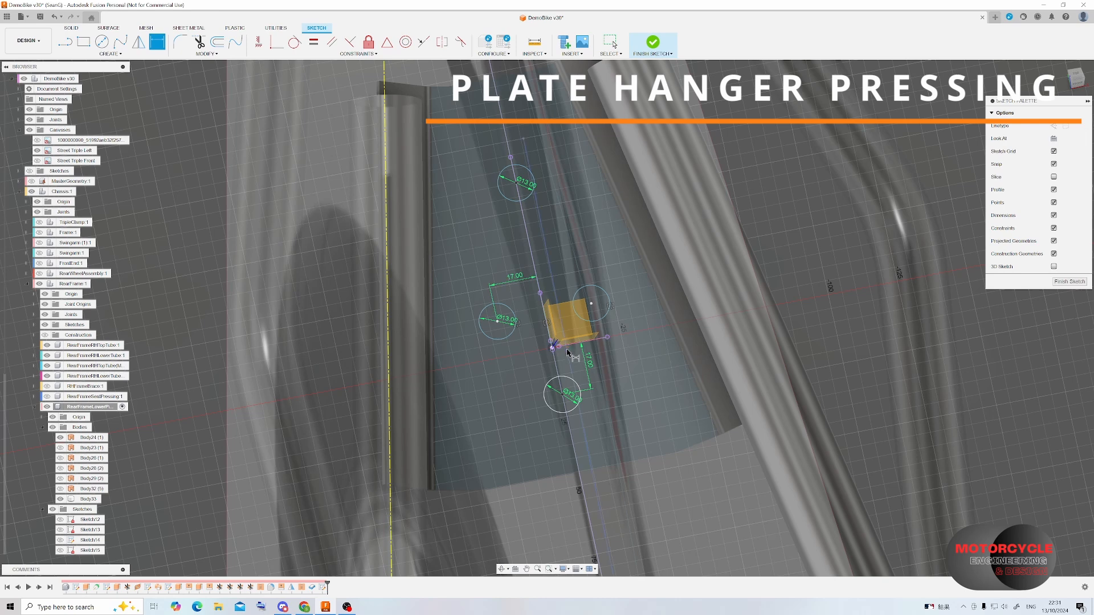
# - Dimension the upper circle 60 mm and the left side circle 13 mm above the horizontal origin plane
pyautogui.click(568, 344)
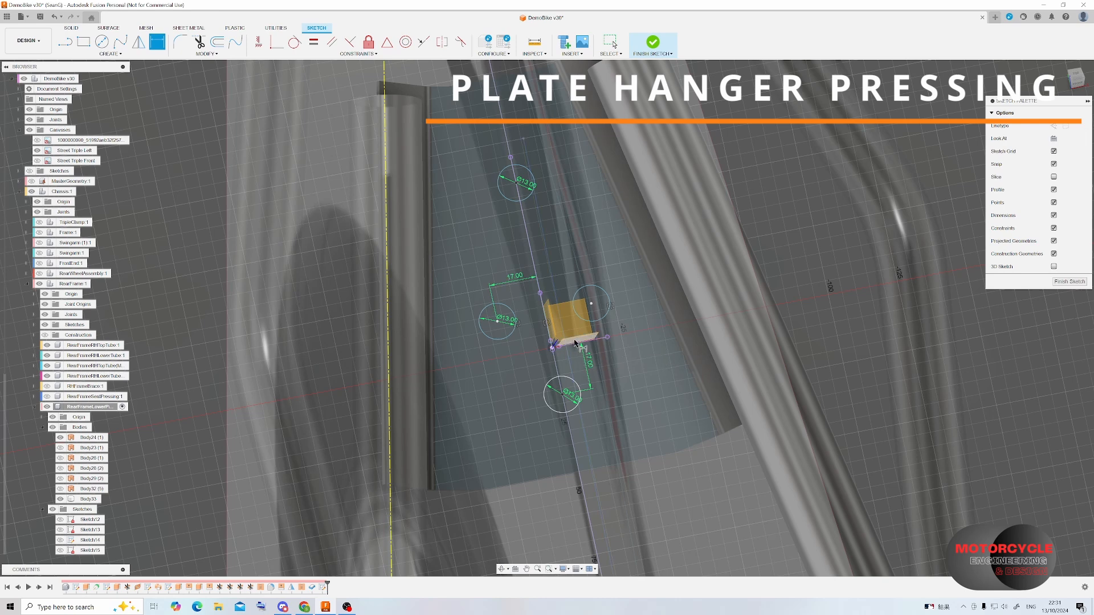
pyautogui.click(517, 183)
pyautogui.click(451, 225)
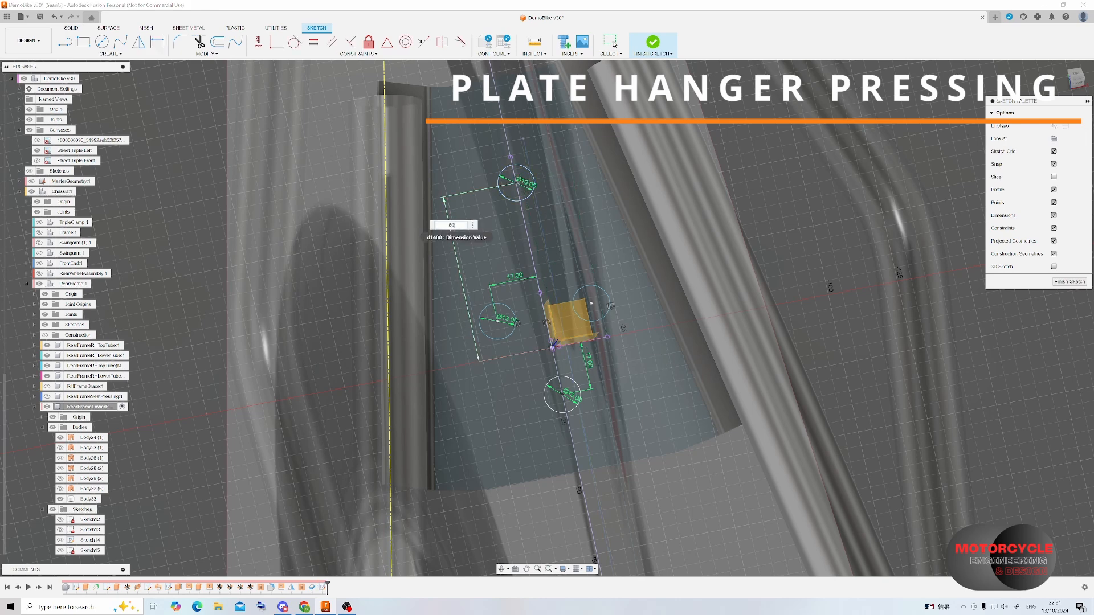
pyautogui.write('60')
pyautogui.press('Return')
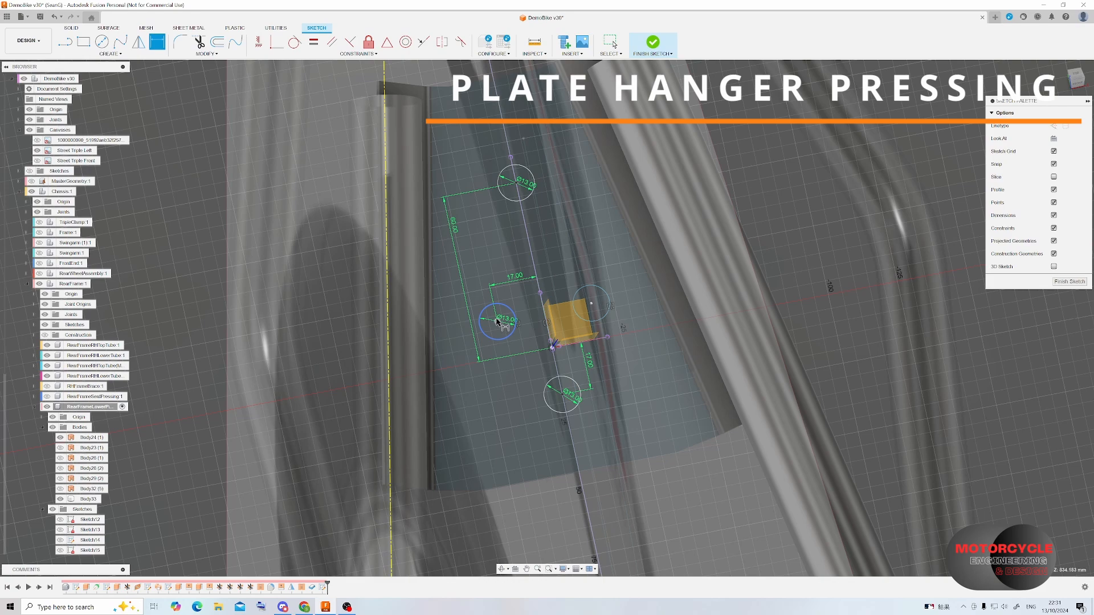
pyautogui.click(530, 345)
pyautogui.press('Return')
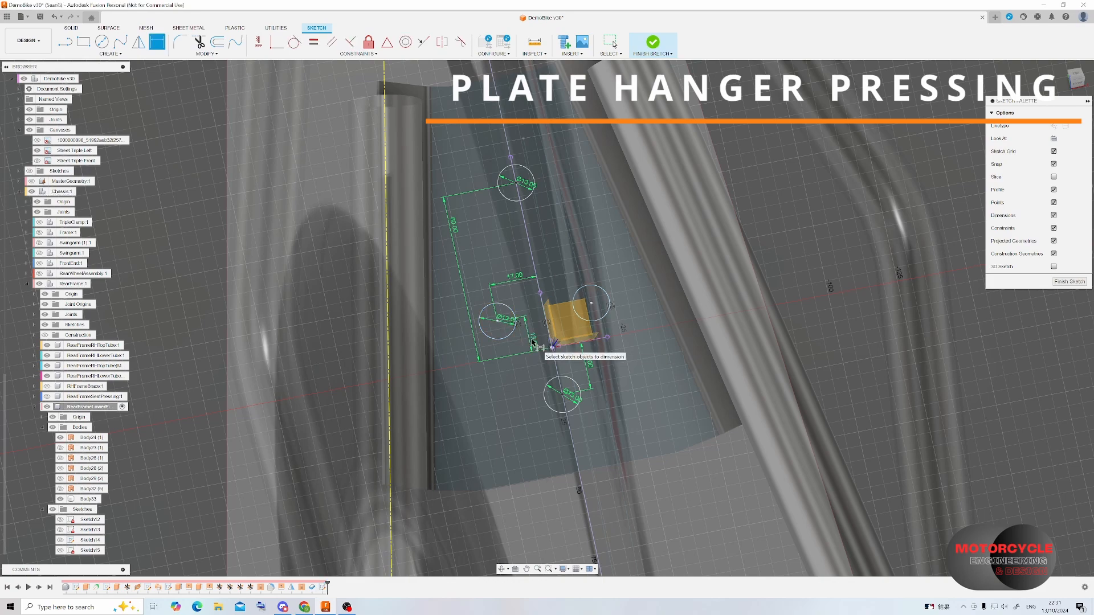
# - Set the upper circle's height above the horizontal origin plane to 65 mm
pyautogui.scroll(-2, 512, 260)
pyautogui.moveTo(805, 291)
pyautogui.keyDown('shift'); pyautogui.mouseDown(button='middle')
pyautogui.moveTo(722, 227)
pyautogui.moveTo(627, 219)
pyautogui.moveTo(595, 226)
pyautogui.moveTo(588, 240)
pyautogui.moveTo(575, 228)
pyautogui.moveTo(481, 232)
pyautogui.mouseUp(button='middle'); pyautogui.keyUp('shift')
pyautogui.click(481, 233)
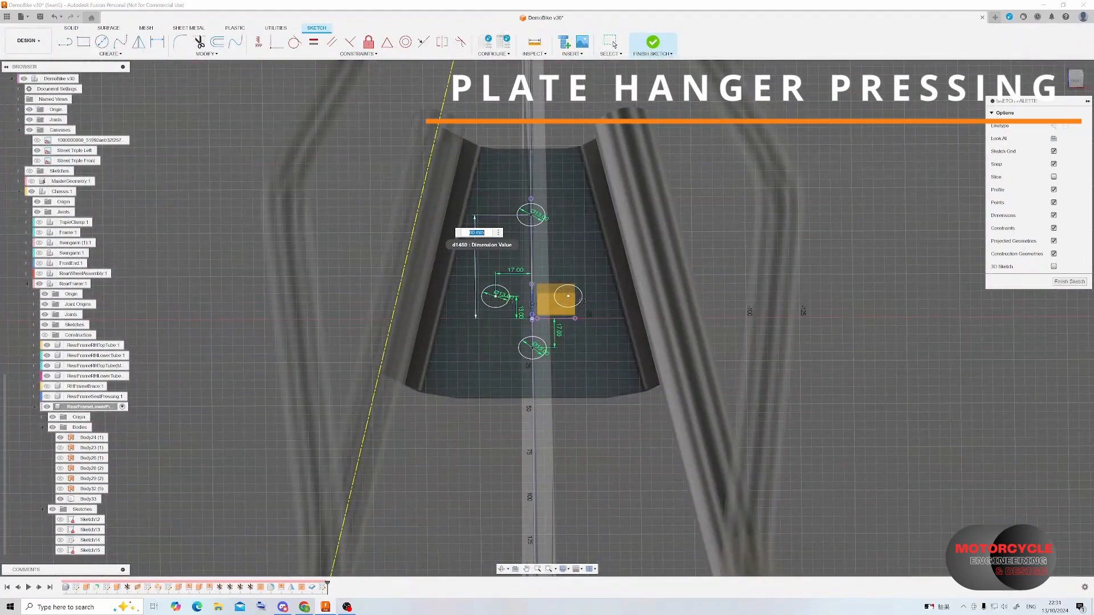
pyautogui.moveTo(483, 231)
pyautogui.keyDown('shift'); pyautogui.mouseDown(button='middle')
pyautogui.moveTo(632, 214)
pyautogui.moveTo(585, 201)
pyautogui.moveTo(518, 309)
pyautogui.mouseUp(button='middle'); pyautogui.keyUp('shift')
# - Set the left side circle's height above the horizontal origin plane to 18 mm
pyautogui.scroll(3, 518, 308)
pyautogui.click(505, 345)
pyautogui.click(512, 342)
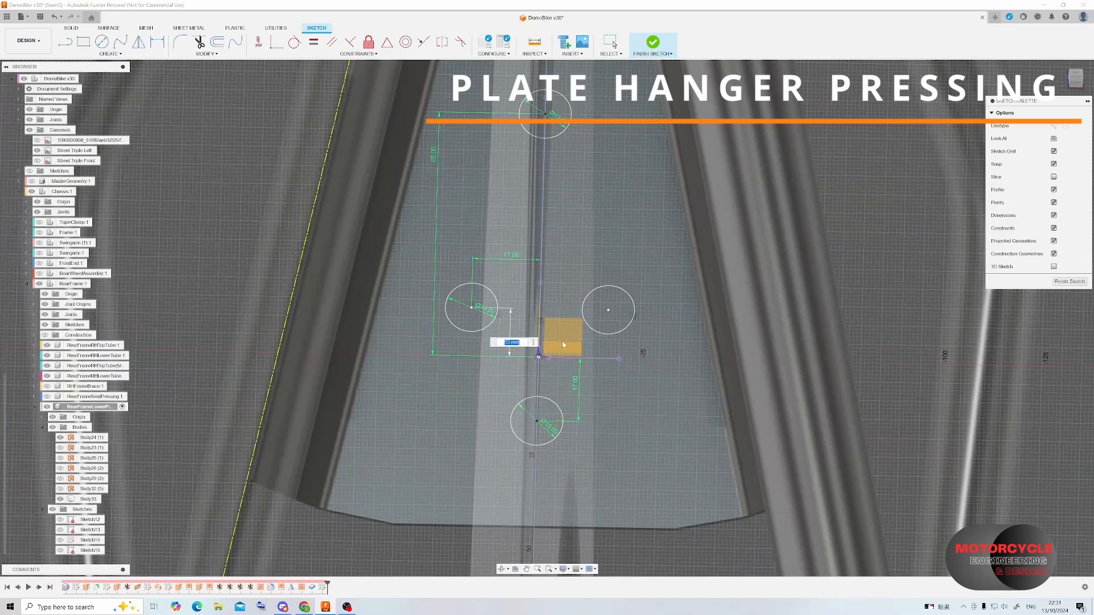
pyautogui.write('18')
pyautogui.press('Return')
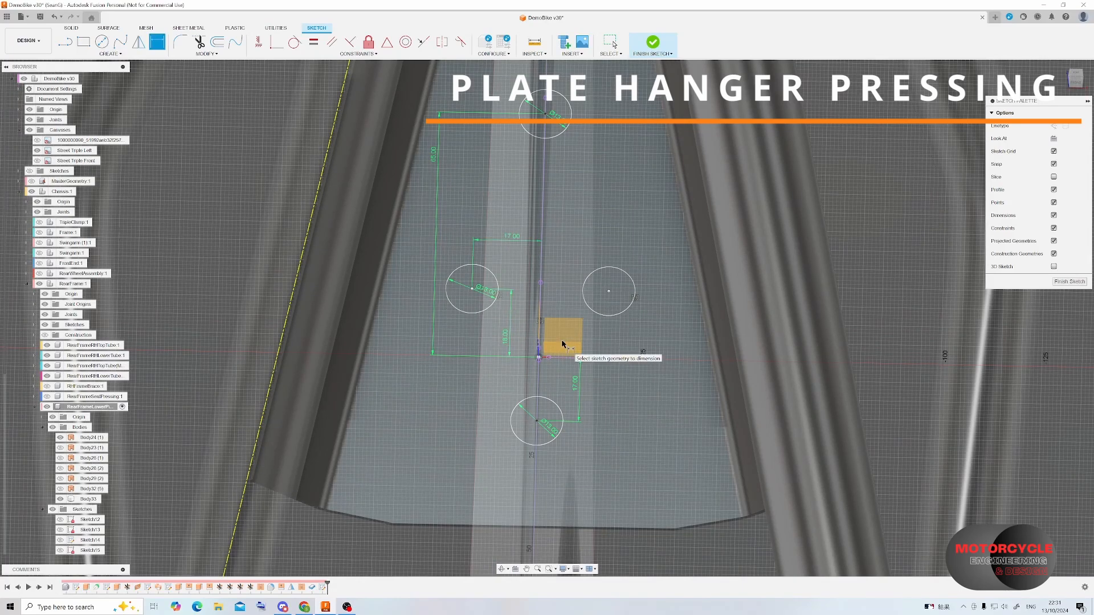
# - Set the lower circle's distance below the horizontal origin plane to 15 mm and finish the hole-pattern sketch
pyautogui.click(576, 389)
pyautogui.click(574, 396)
pyautogui.write('1')
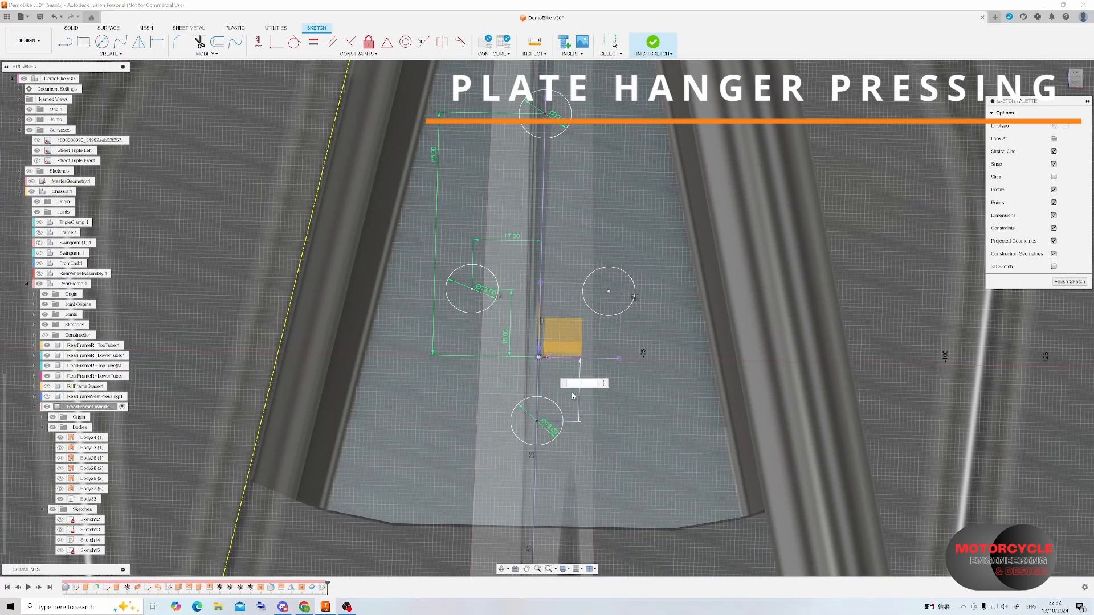
pyautogui.write('5')
pyautogui.press('Return')
pyautogui.click(1065, 282)
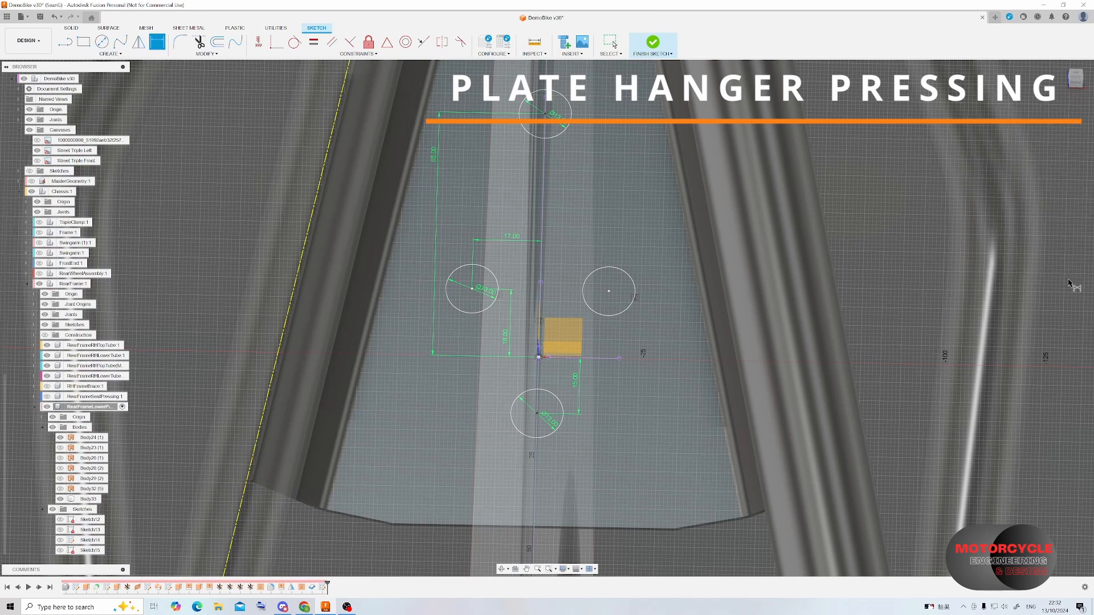
# - Extrude all four circles downward through the plate to cut the hole pattern in the plate hanger pressing
pyautogui.press('e')
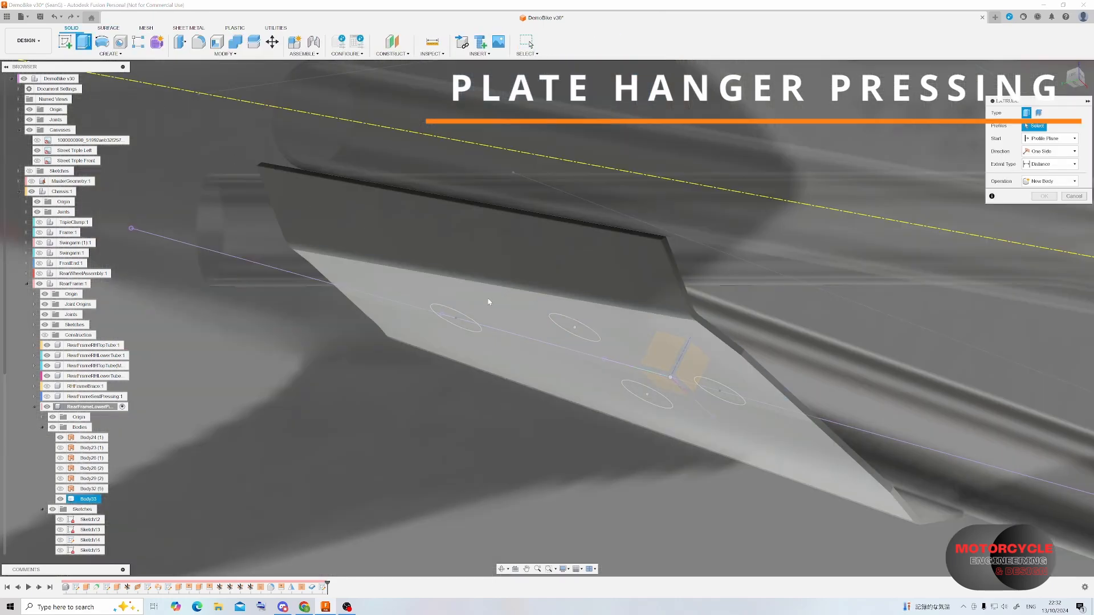
pyautogui.keyDown('shift'); pyautogui.moveTo(655, 233); pyautogui.dragTo(581, 429, button='middle'); pyautogui.keyUp('shift')
pyautogui.click(653, 170)
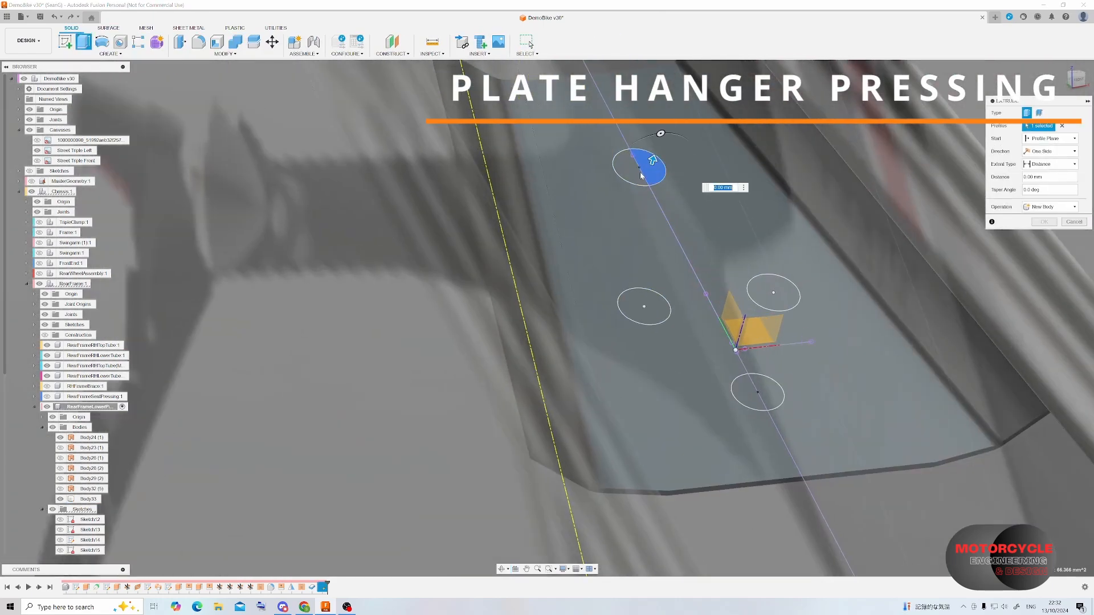
pyautogui.click(641, 175)
pyautogui.click(641, 309)
pyautogui.click(767, 297)
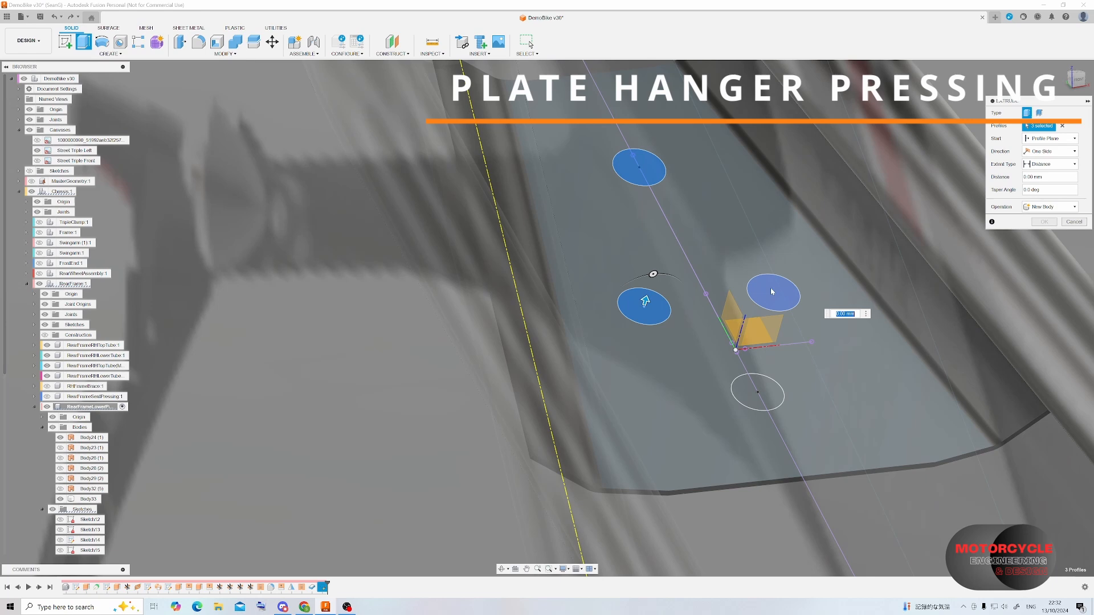
pyautogui.click(766, 390)
pyautogui.click(747, 389)
pyautogui.keyDown('shift'); pyautogui.moveTo(752, 361); pyautogui.dragTo(796, 327, button='middle'); pyautogui.keyUp('shift')
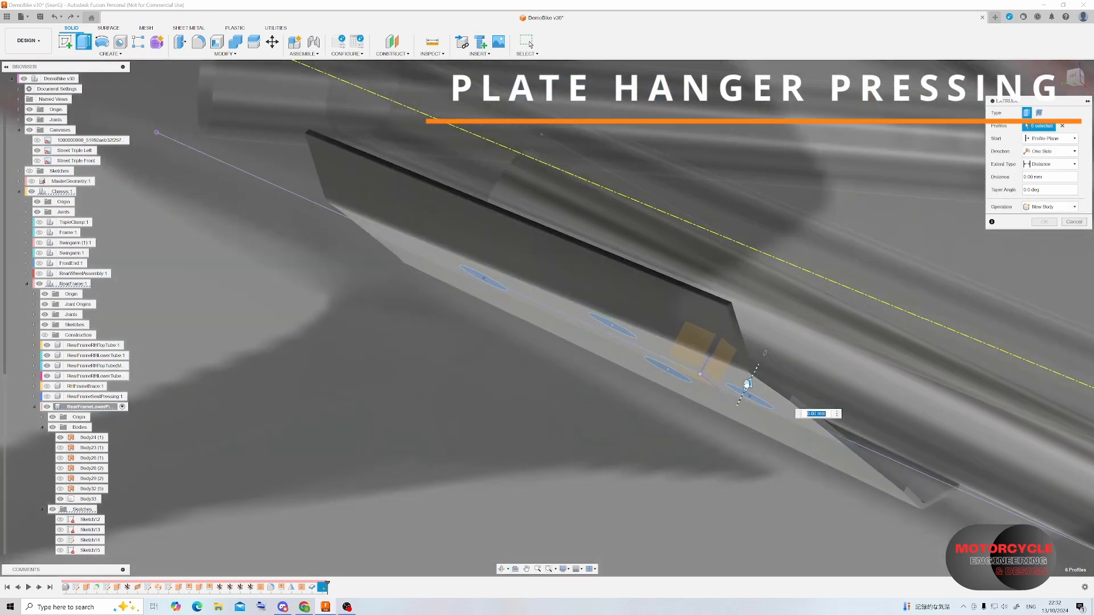
pyautogui.moveTo(747, 385); pyautogui.dragTo(743, 394)
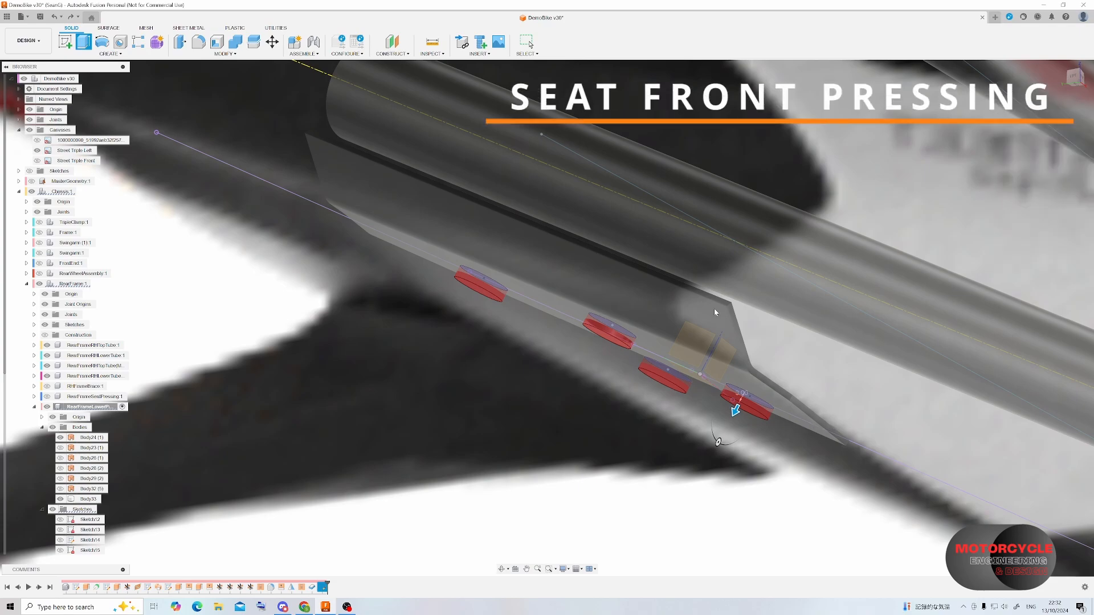
pyautogui.keyDown('shift'); pyautogui.moveTo(714, 309); pyautogui.dragTo(446, 375, button='middle'); pyautogui.keyUp('shift')
pyautogui.scroll(-5, 659, 361)
pyautogui.scroll(-4, 447, 375)
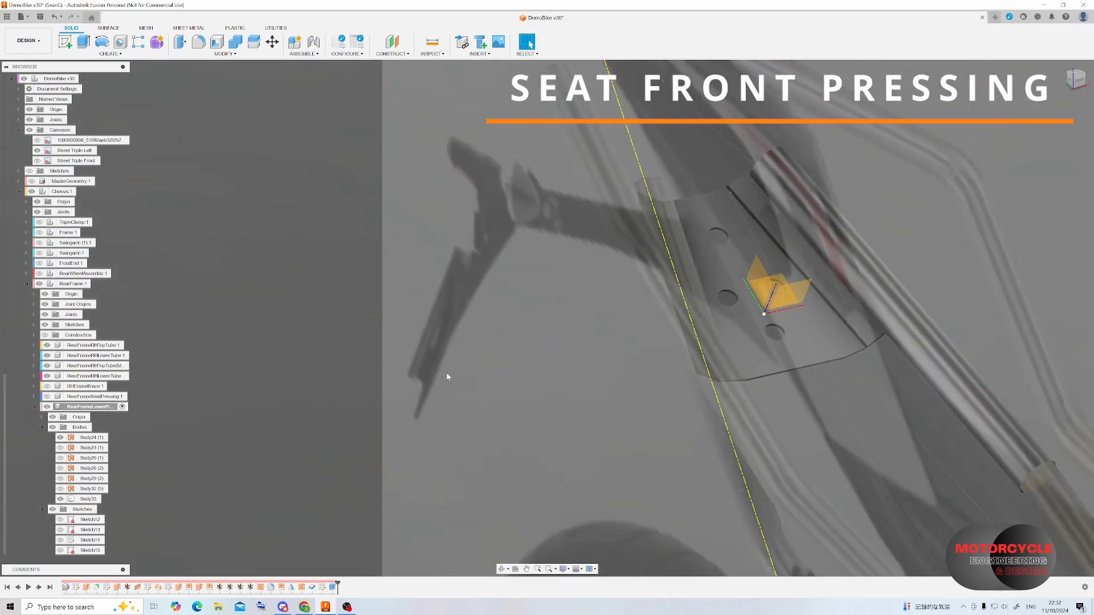
pyautogui.scroll(2, 703, 285)
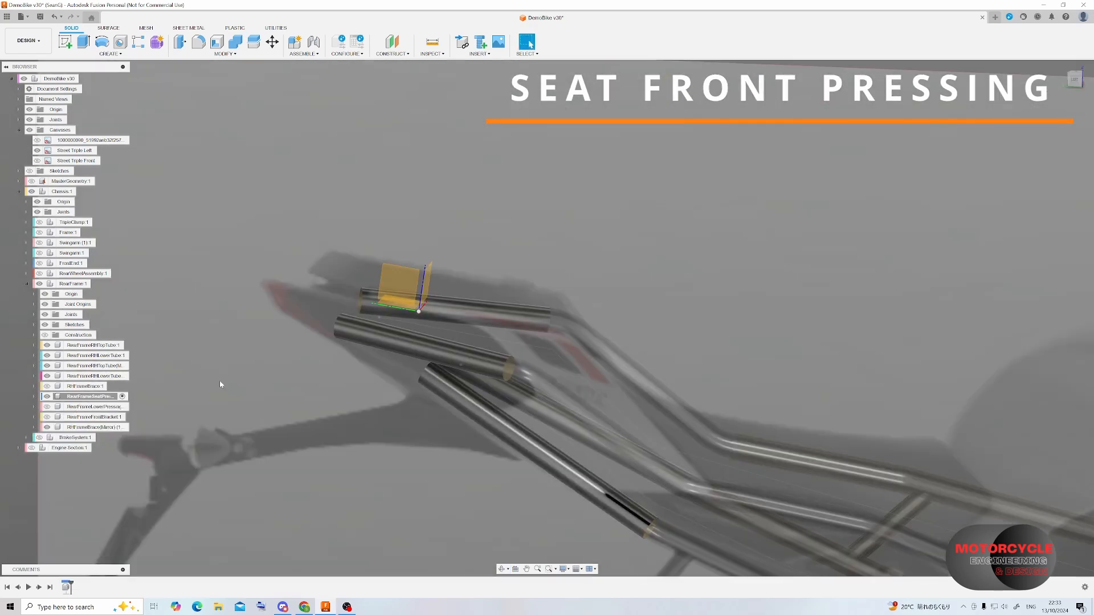
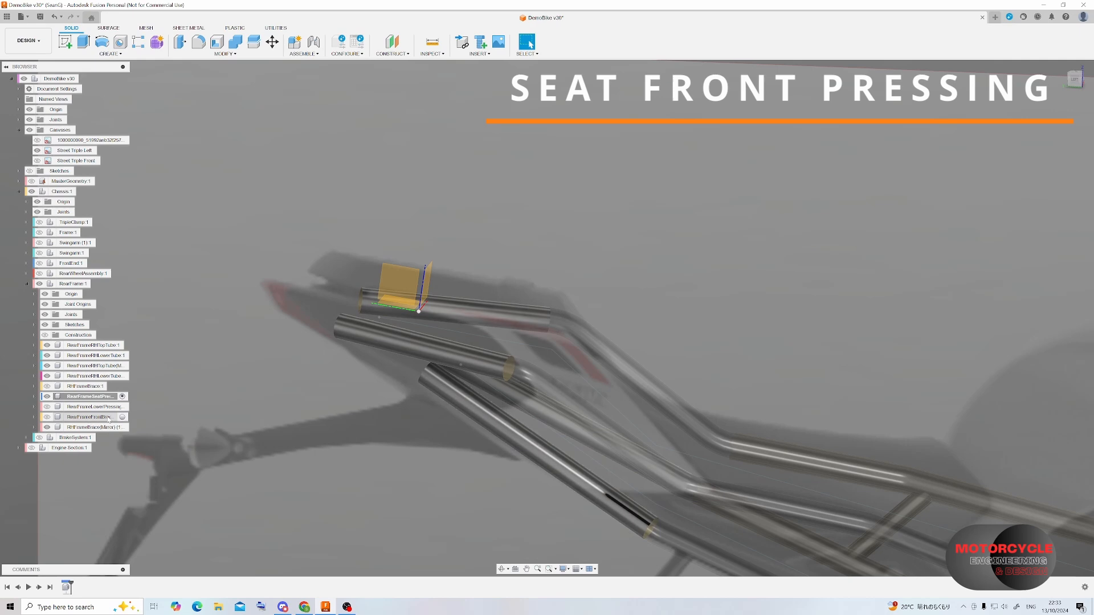
# - Activate the RearFrameFrontBracket component and make it visible
pyautogui.doubleClick(108, 417)
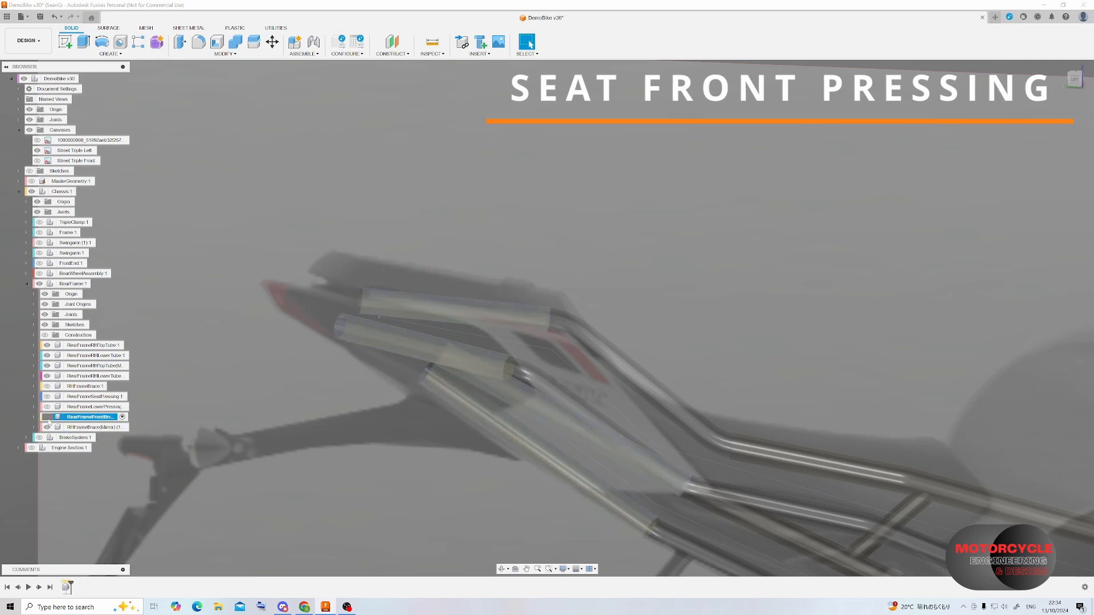
pyautogui.click(47, 418)
pyautogui.click(273, 244)
# - Offset the outer cylindrical face of the RH top tube by 1 mm as a new surface body
pyautogui.keyDown('shift'); pyautogui.moveTo(501, 303); pyautogui.dragTo(518, 285, button='middle'); pyautogui.keyUp('shift')
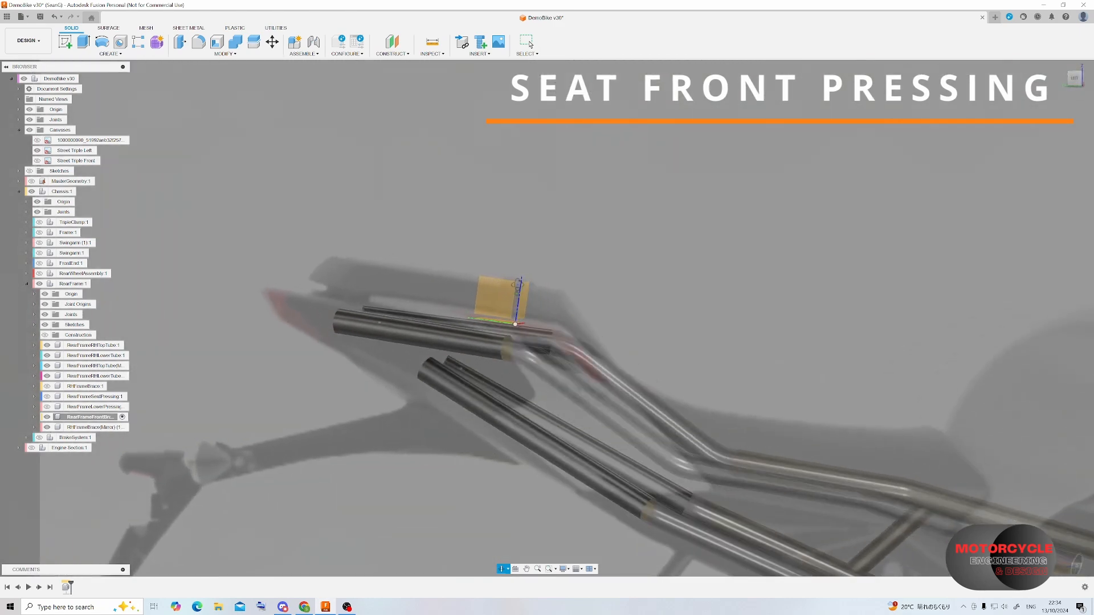
pyautogui.scroll(6, 518, 336)
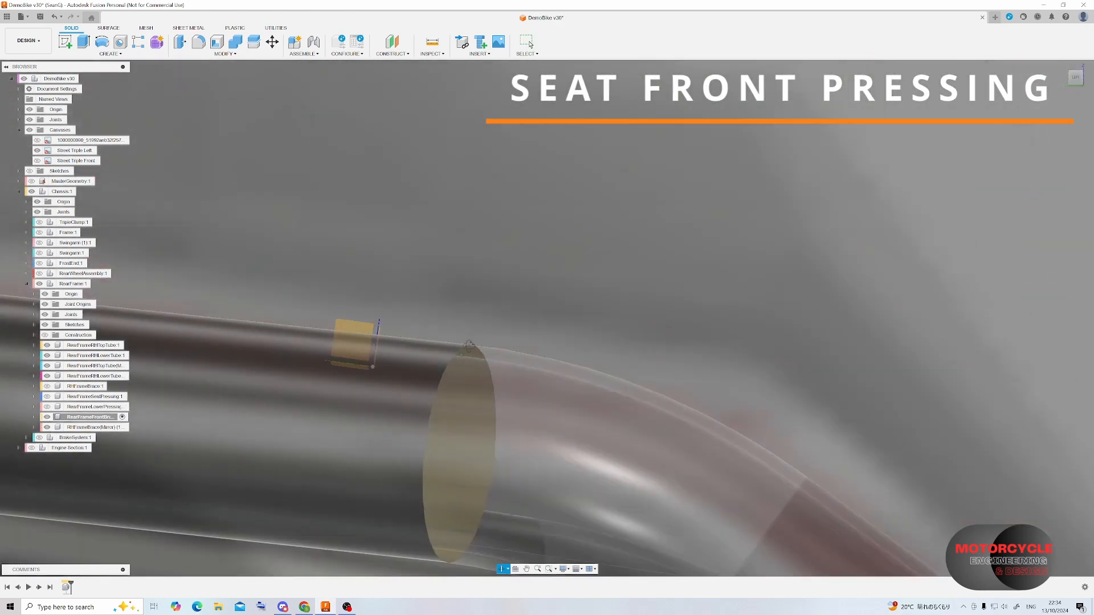
pyautogui.keyDown('shift'); pyautogui.moveTo(468, 345); pyautogui.dragTo(450, 360, button='middle'); pyautogui.keyUp('shift')
pyautogui.scroll(-6, 450, 361)
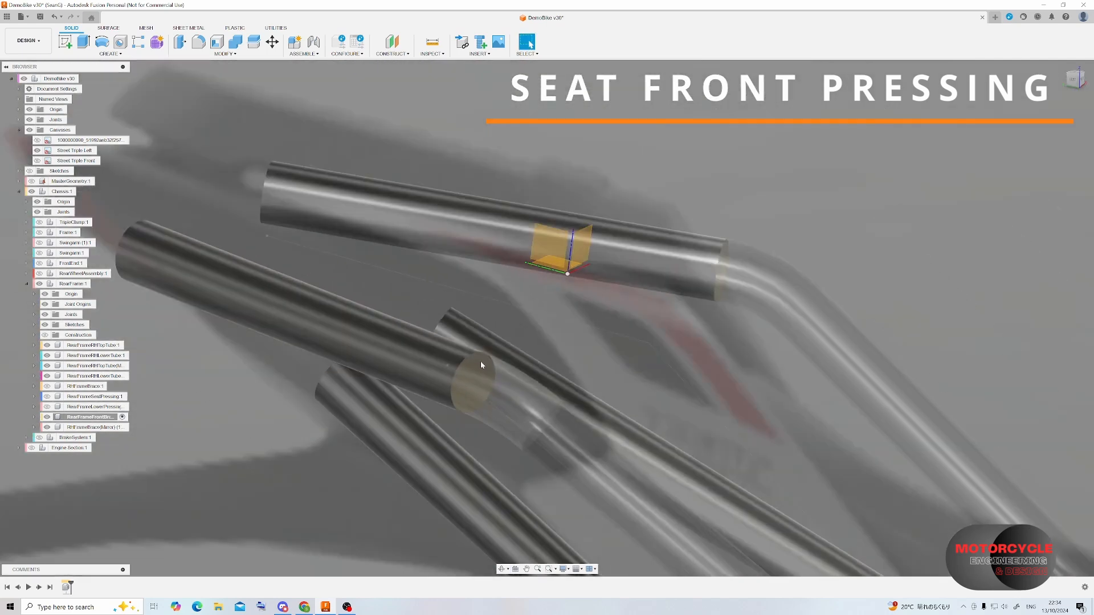
pyautogui.scroll(-2, 480, 365)
pyautogui.click(371, 291)
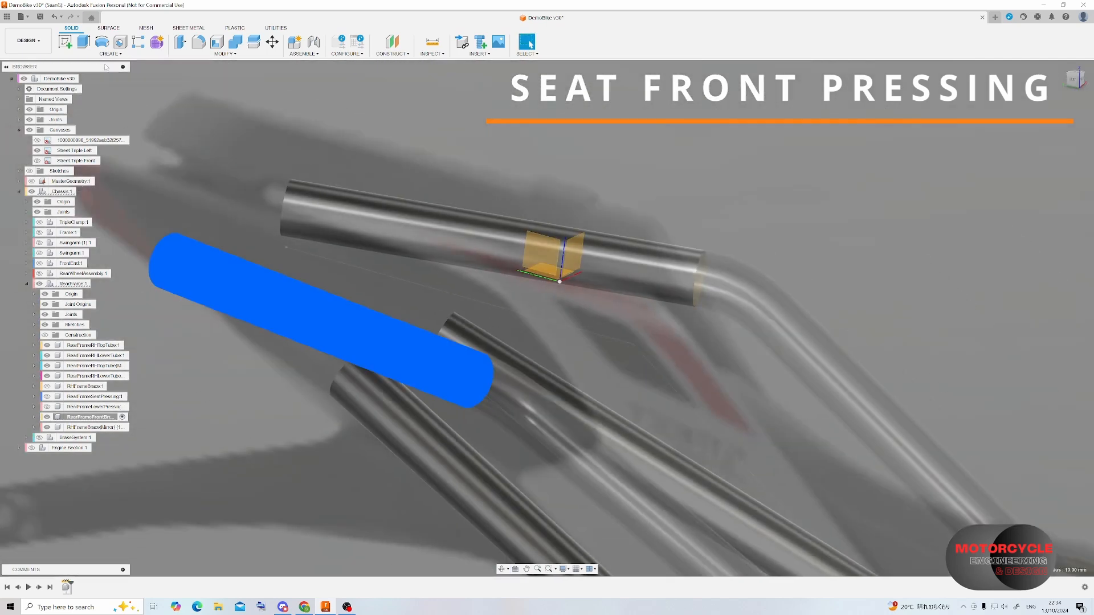
pyautogui.click(109, 28)
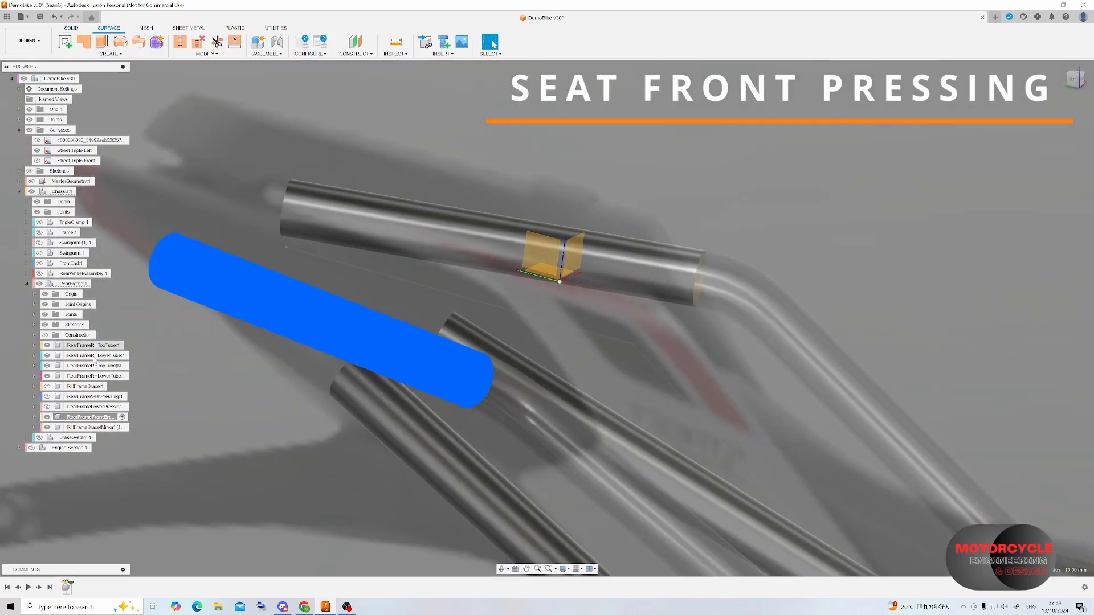
pyautogui.click(35, 417)
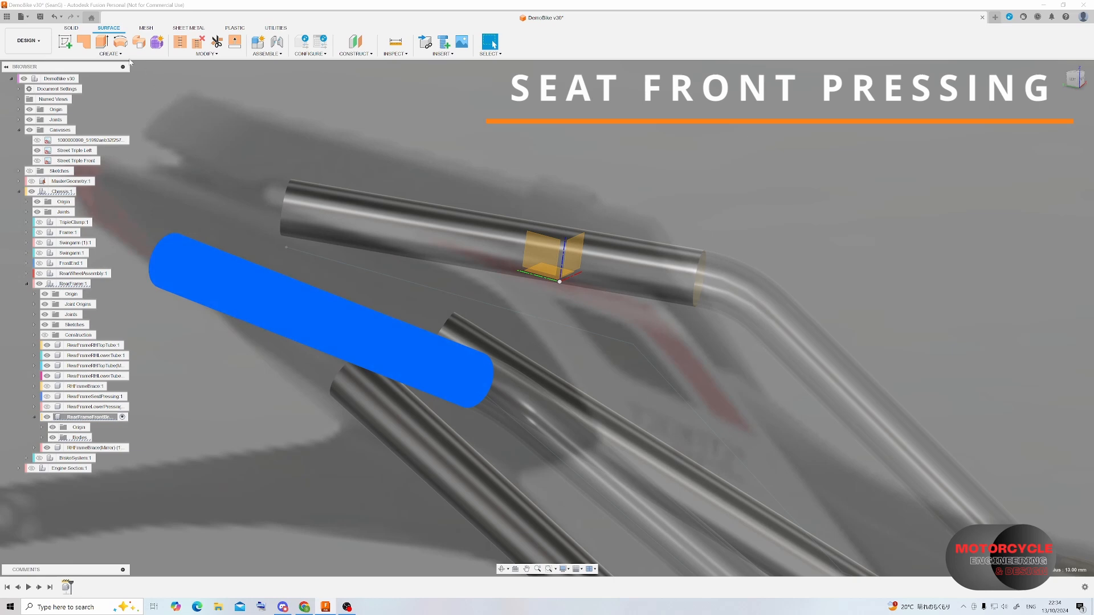
pyautogui.click(110, 53)
pyautogui.click(85, 151)
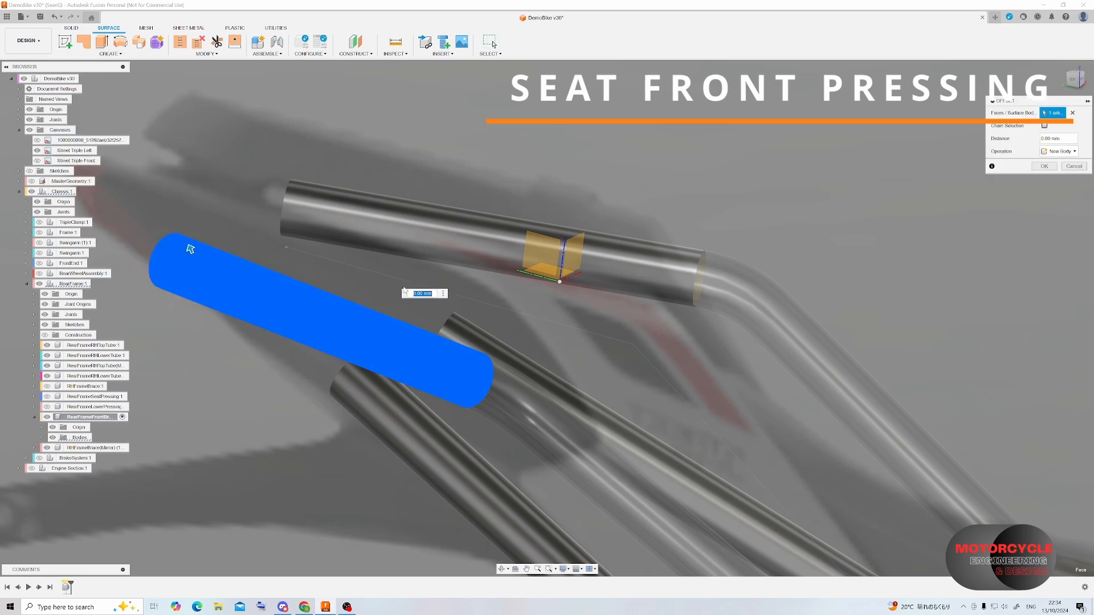
pyautogui.write('1')
pyautogui.press('Return')
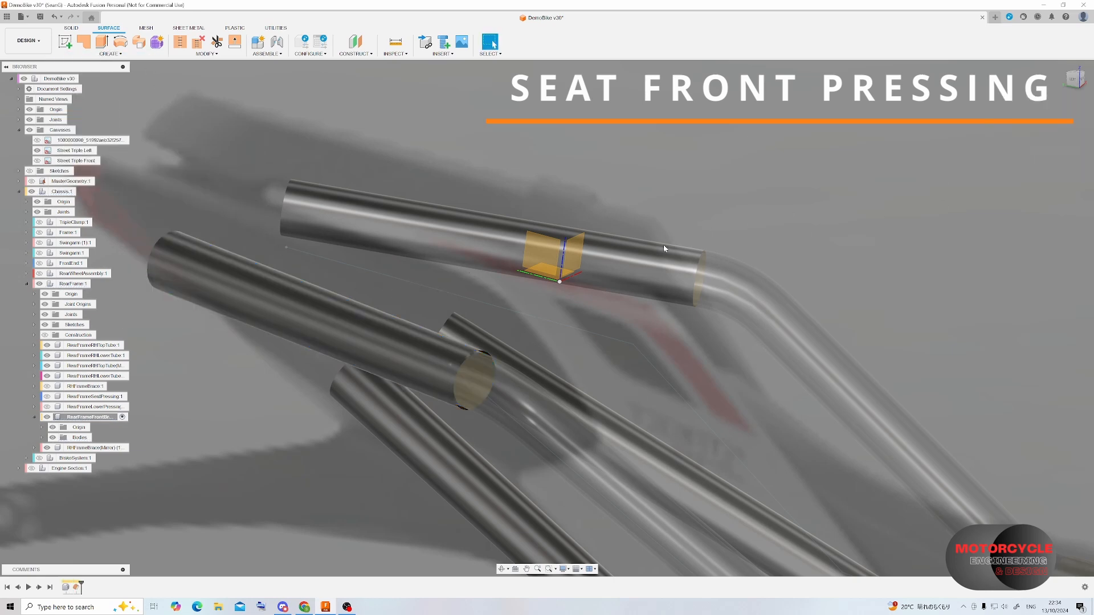
# - Offset the outer cylindrical face of the mirrored top tube as a new surface body
pyautogui.click(659, 249)
pyautogui.click(114, 53)
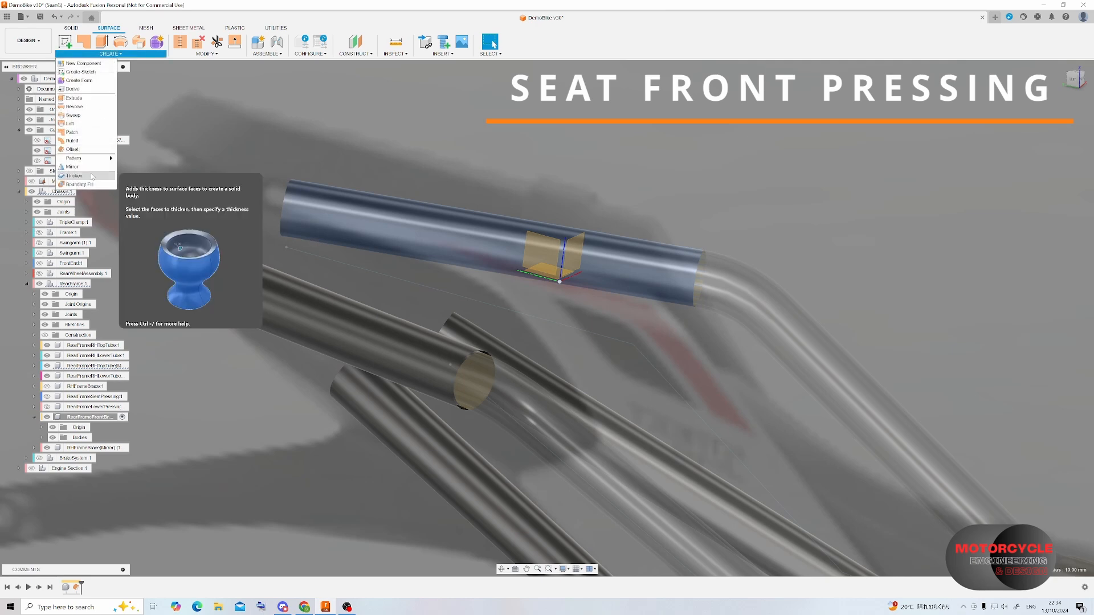
pyautogui.click(86, 151)
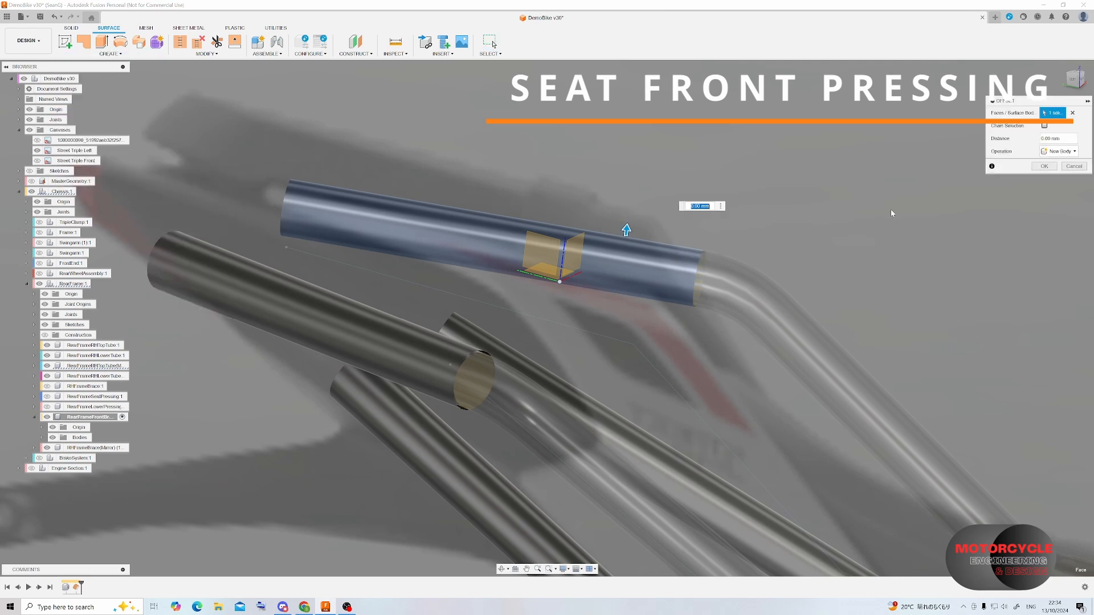
pyautogui.click(1043, 166)
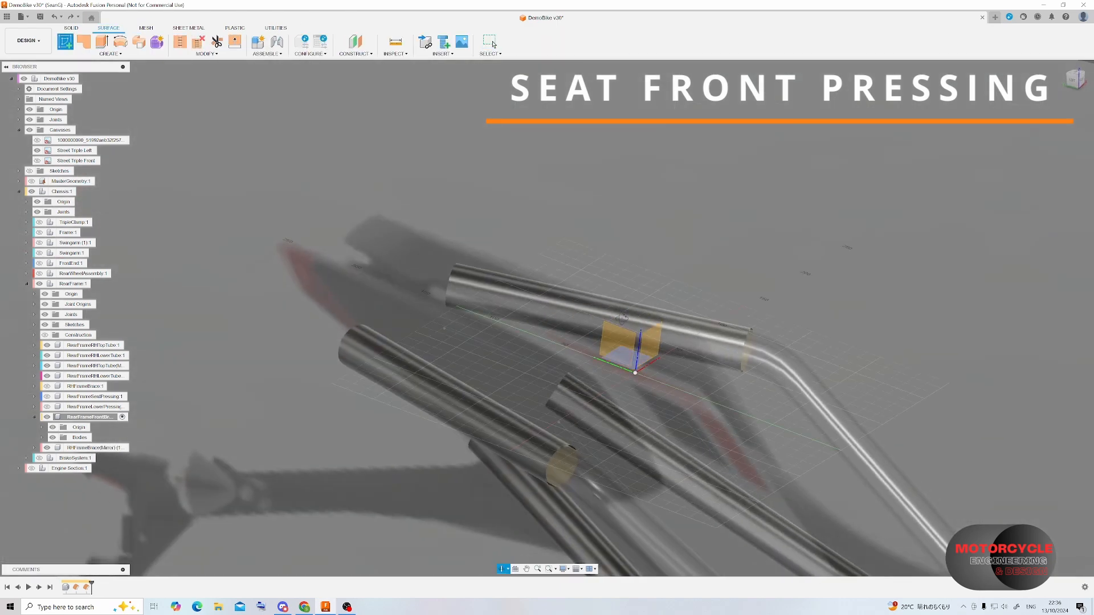
# - Start a sketch on the horizontal origin plane and draw a rectangle about 137 mm wide from outside the tubes to the centreline
pyautogui.keyDown('shift'); pyautogui.moveTo(621, 318); pyautogui.dragTo(622, 345, button='middle'); pyautogui.keyUp('shift')
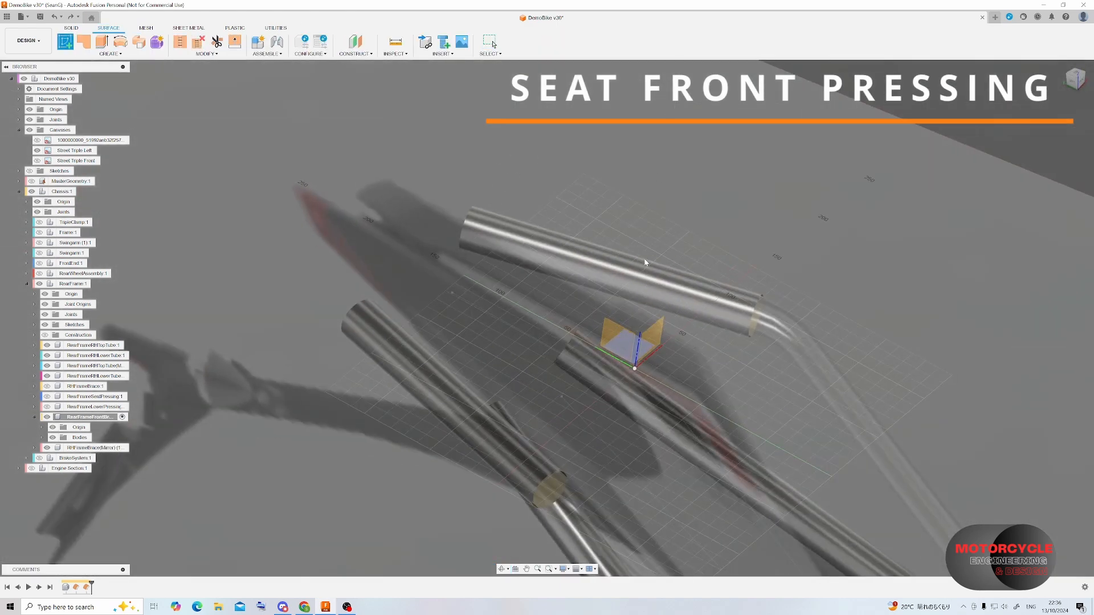
pyautogui.click(592, 309)
pyautogui.click(84, 43)
pyautogui.click(325, 227)
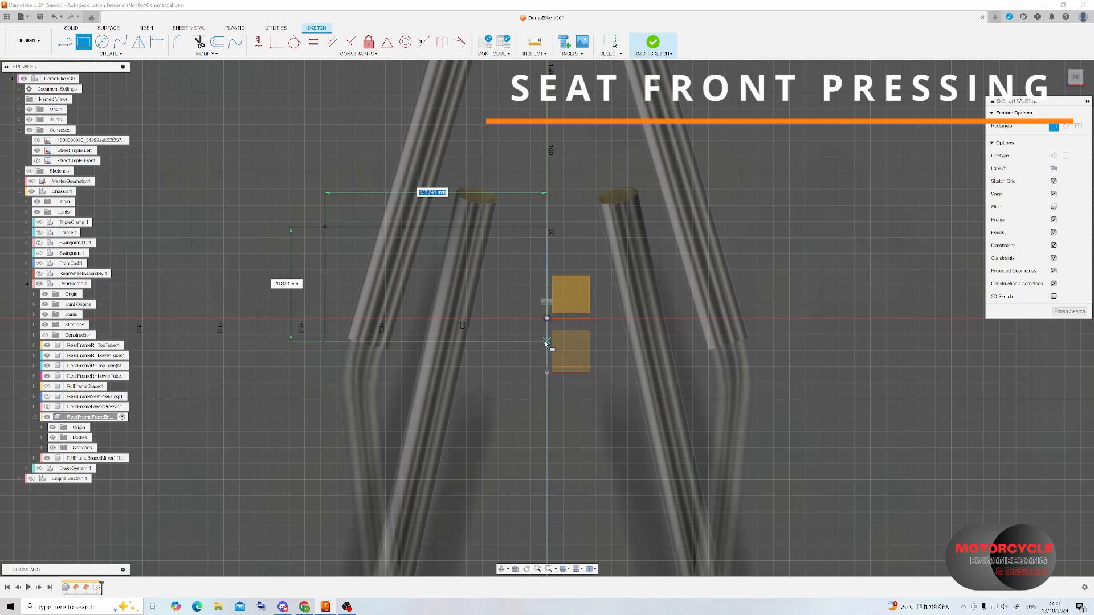
pyautogui.click(547, 383)
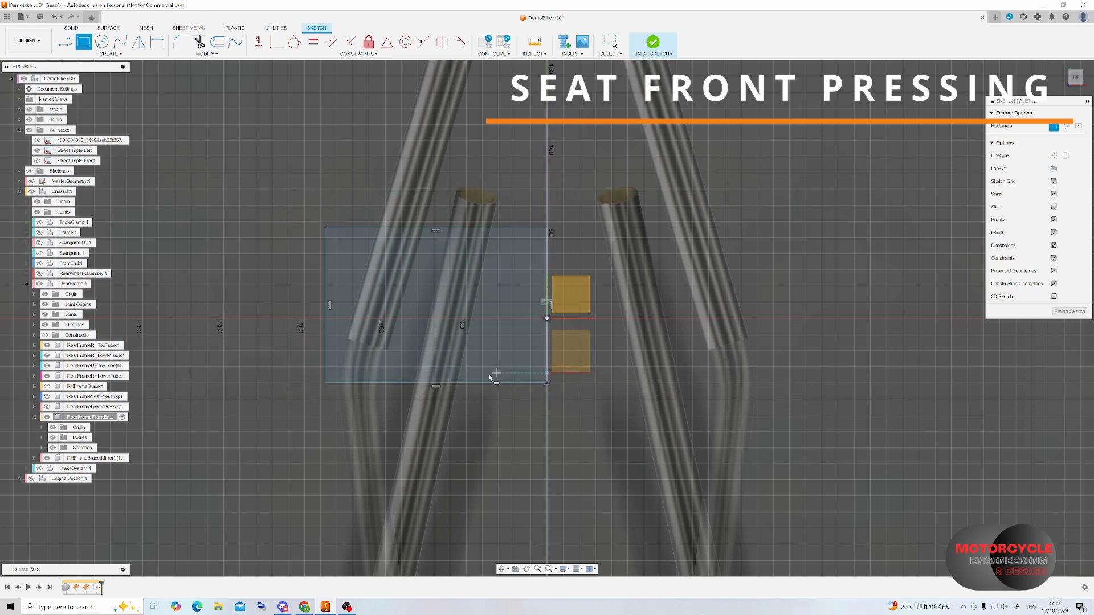
pyautogui.press('Escape')
# - Pull the rectangle's outer front corner inward to slant its lower edge, and trim that edge's centreline end to a new horizontal line
pyautogui.moveTo(325, 383); pyautogui.dragTo(362, 333)
pyautogui.press('l')
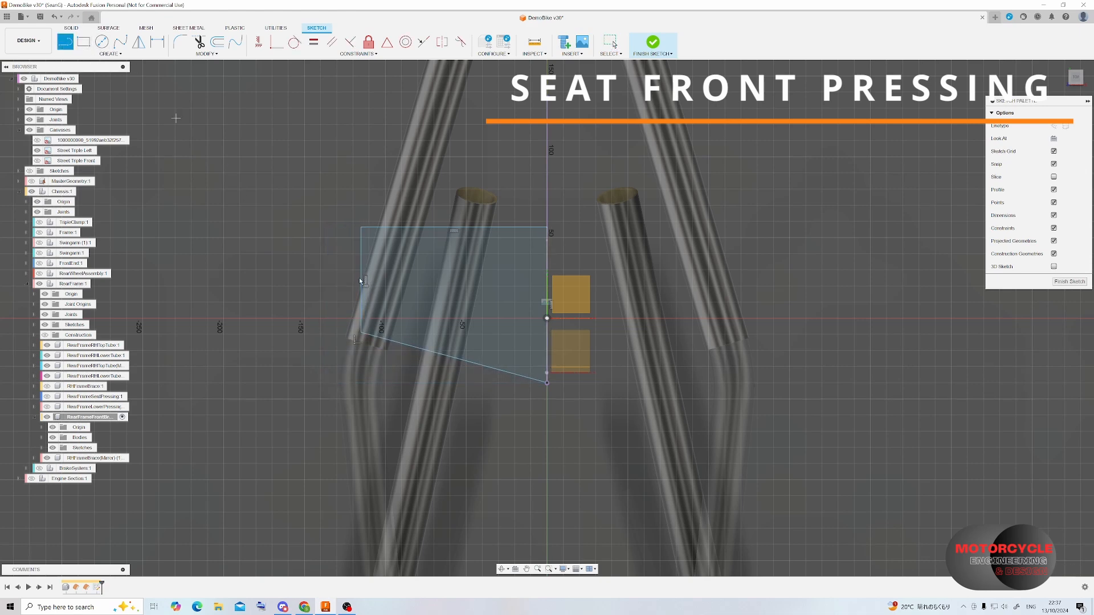
pyautogui.click(466, 361)
pyautogui.click(547, 360)
pyautogui.press('t')
pyautogui.click(510, 373)
pyautogui.scroll(2, 449, 345)
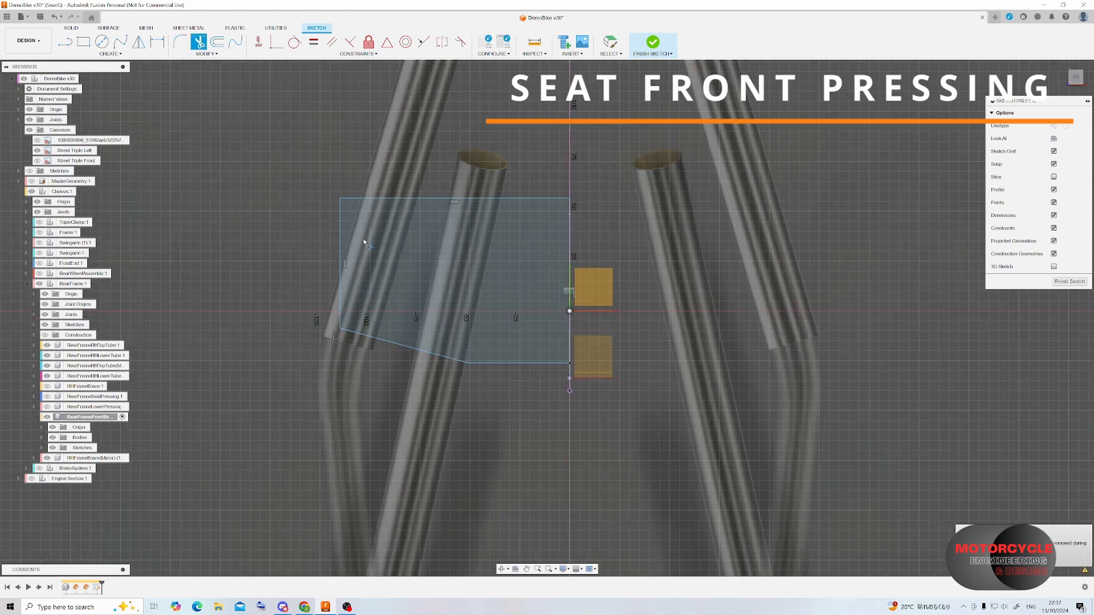
pyautogui.click(1064, 283)
# - Construct an axis through the cylindrical outer tube that the sketch profile overlaps
pyautogui.click(355, 53)
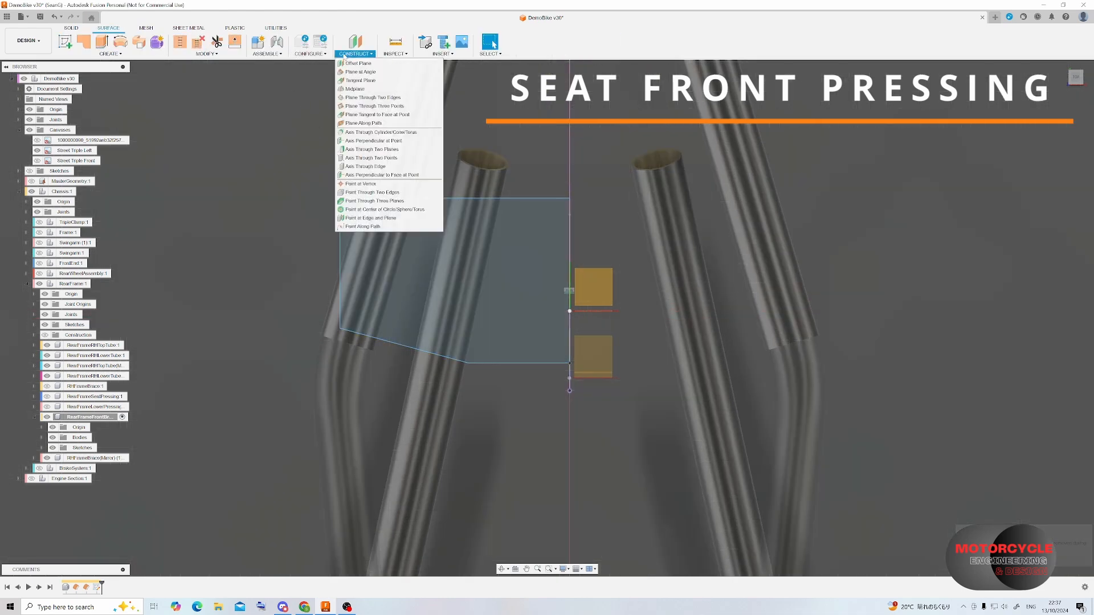
pyautogui.click(370, 132)
pyautogui.click(395, 182)
pyautogui.press('Return')
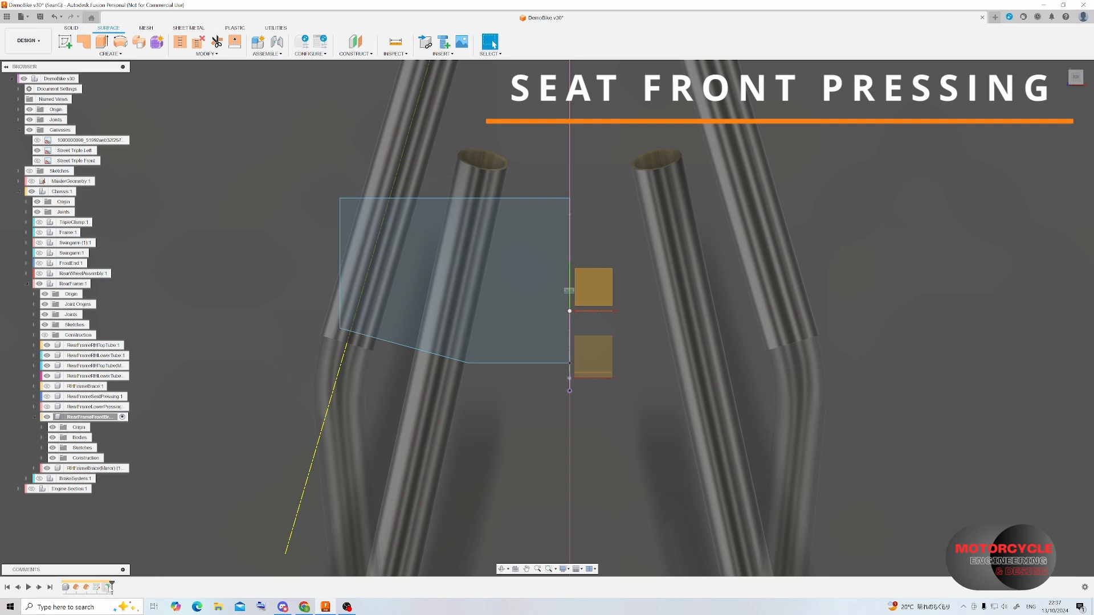
# - Move the new axis ahead of the profile sketch in the feature history and reopen the sketch for editing
pyautogui.moveTo(109, 589); pyautogui.dragTo(93, 589)
pyautogui.rightClick(98, 589)
pyautogui.rightClick(109, 589)
pyautogui.click(131, 497)
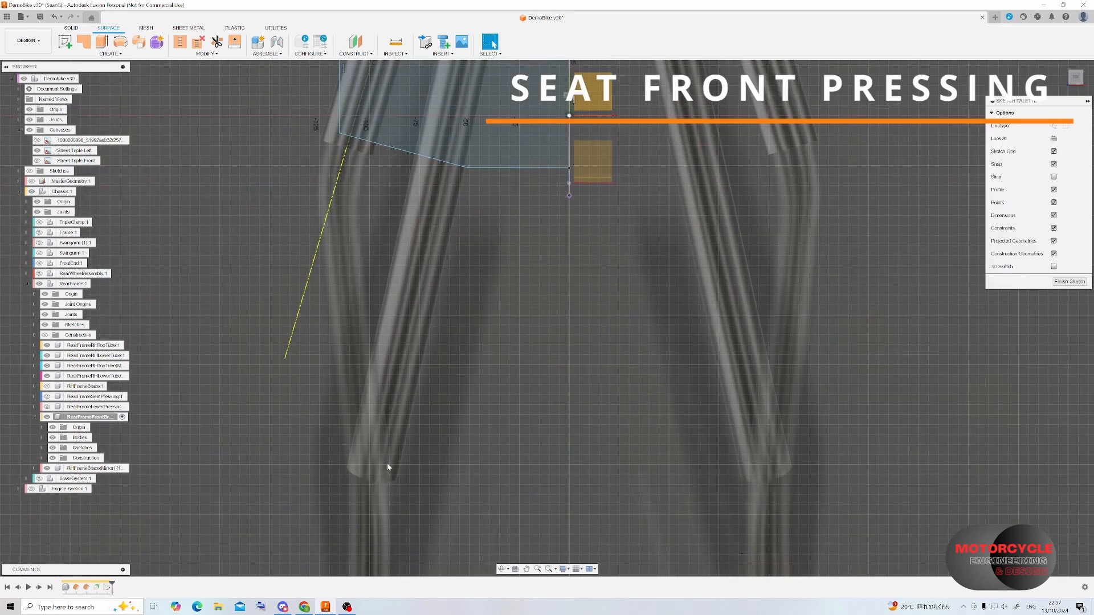
pyautogui.click(362, 315)
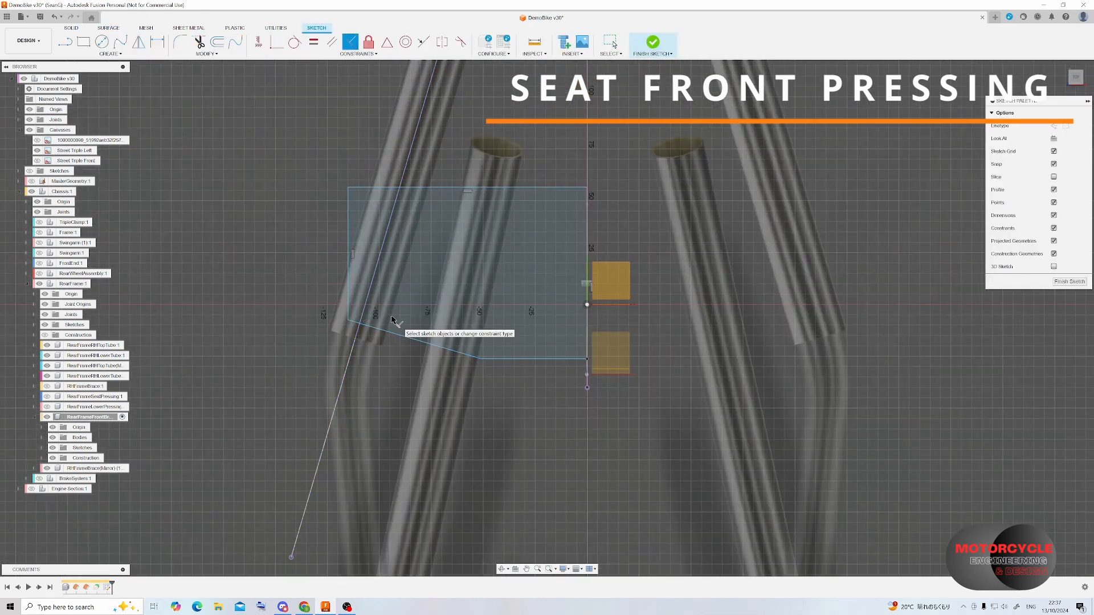
# - Reshape the pressing outline by pulling its outer corner outward and sloping the upper edge down towards the centreline
pyautogui.press('Escape')
pyautogui.moveTo(349, 322); pyautogui.dragTo(320, 294)
pyautogui.click(472, 353)
pyautogui.hotkey('ctrl', 'z')
pyautogui.moveTo(568, 190); pyautogui.dragTo(588, 274)
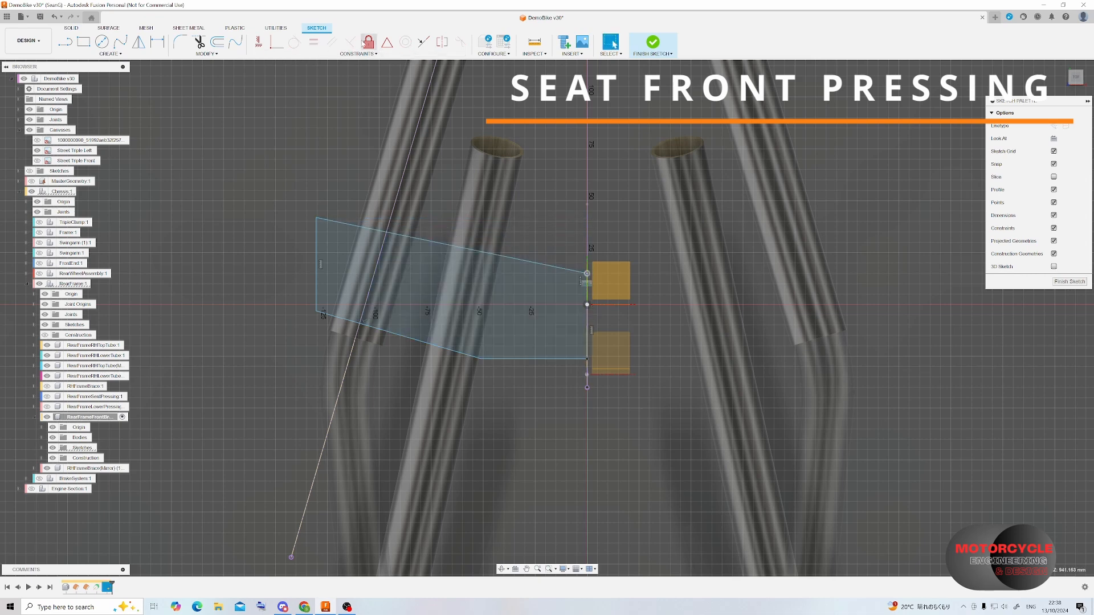
# - Constrain the outline's outer edge perpendicular to the sloped upper edge
pyautogui.click(383, 242)
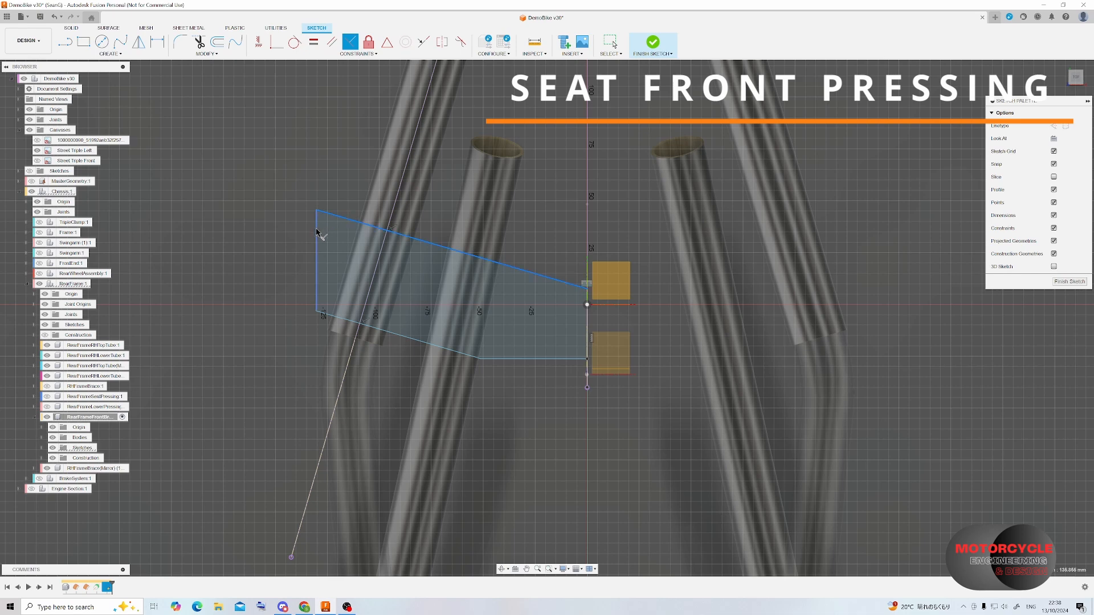
pyautogui.click(317, 230)
pyautogui.moveTo(311, 226)
pyautogui.mouseDown()
pyautogui.moveTo(361, 248)
pyautogui.moveTo(322, 230)
pyautogui.mouseUp()
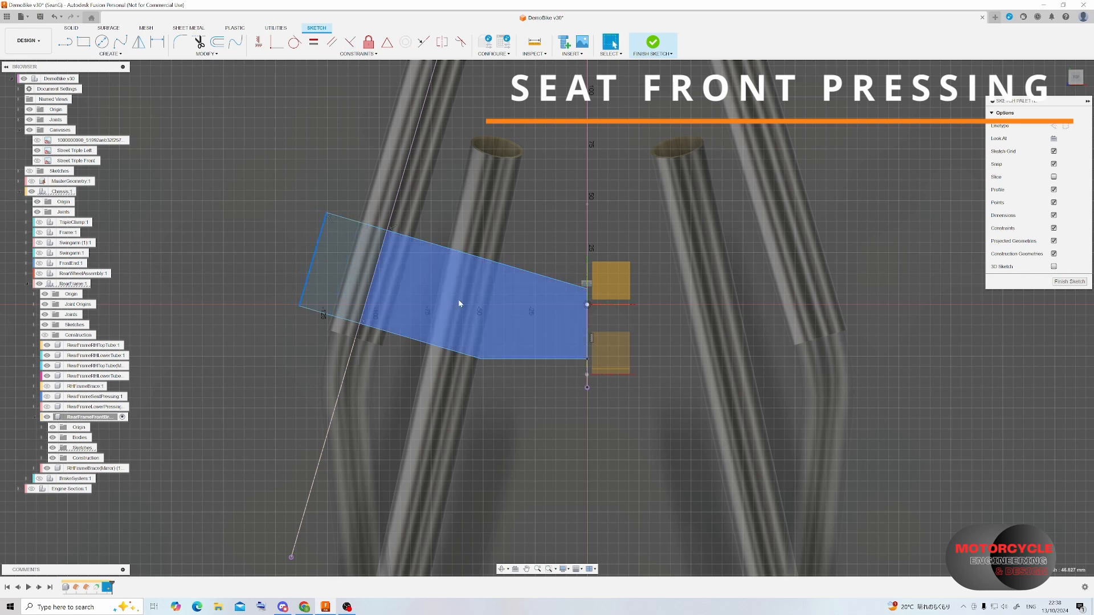
# - Add a horizontal upper edge about 60 mm long from the sloped edge to the centreline, and trim the leftover sloped segment
pyautogui.click(73, 43)
pyautogui.click(444, 247)
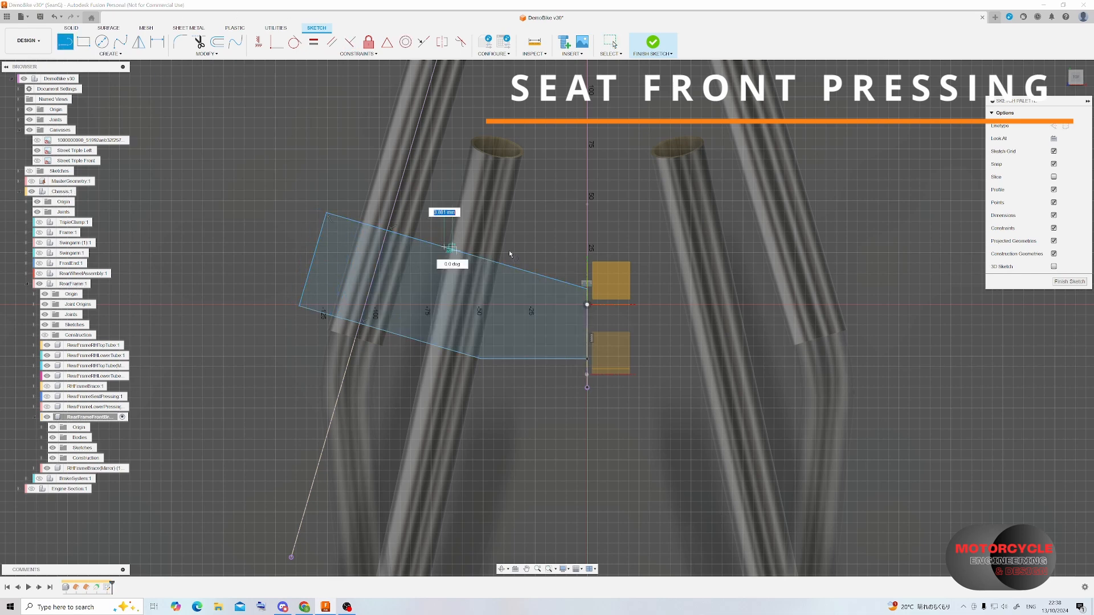
pyautogui.click(587, 247)
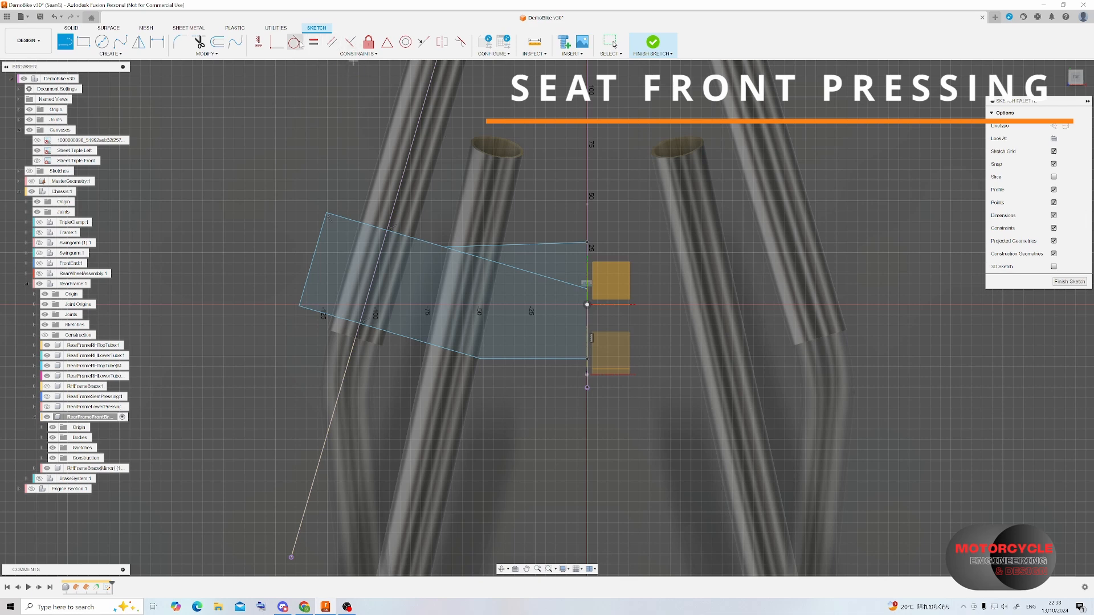
pyautogui.click(545, 278)
pyautogui.press('Escape')
pyautogui.moveTo(542, 248); pyautogui.dragTo(546, 254)
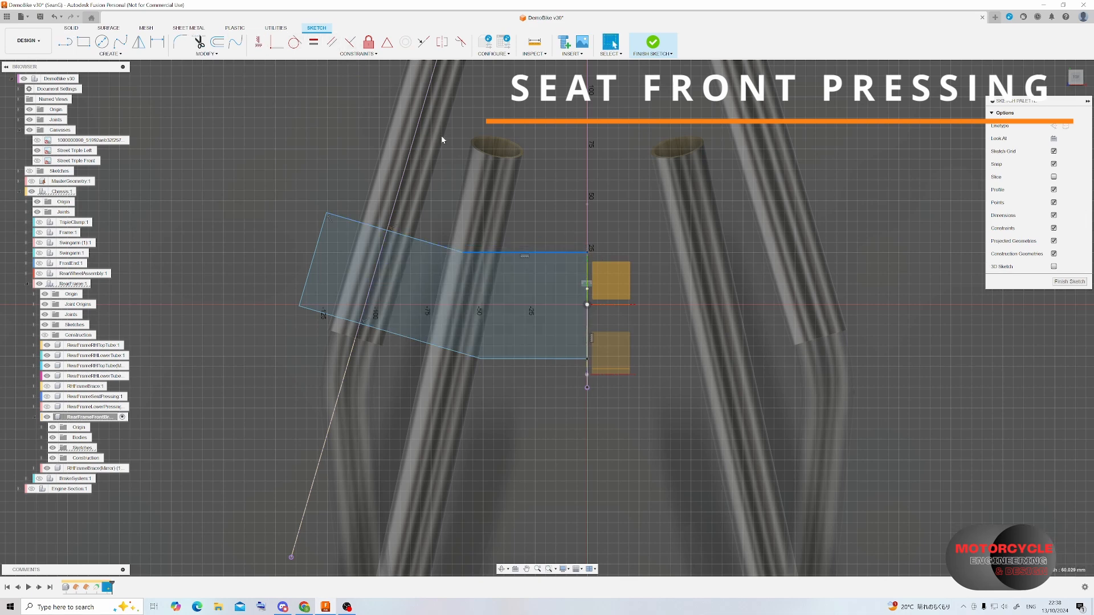
pyautogui.click(157, 42)
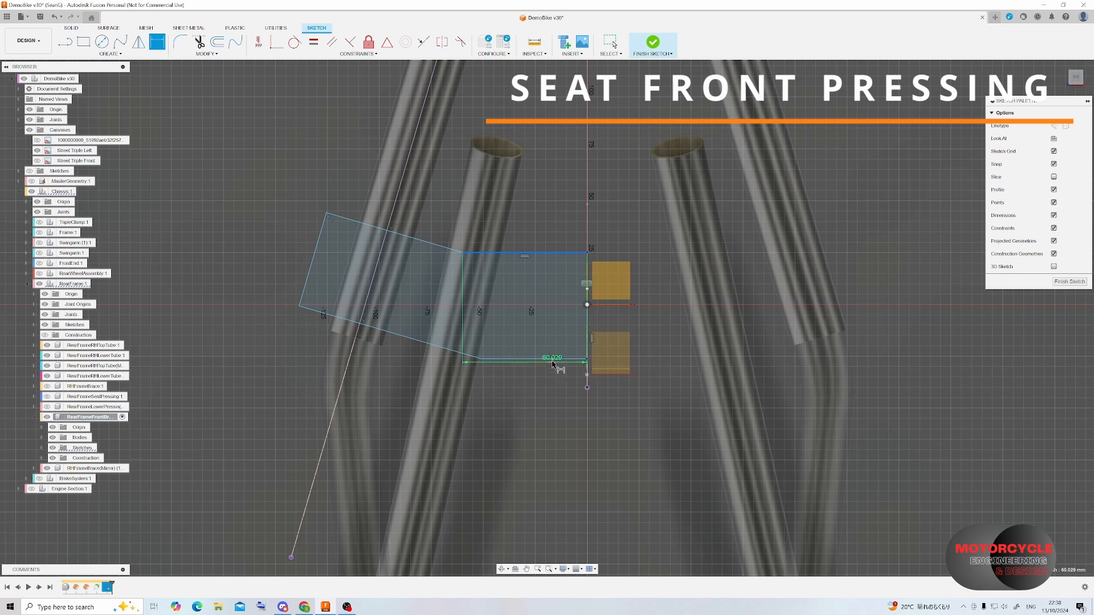
pyautogui.click(552, 360)
pyautogui.click(580, 289)
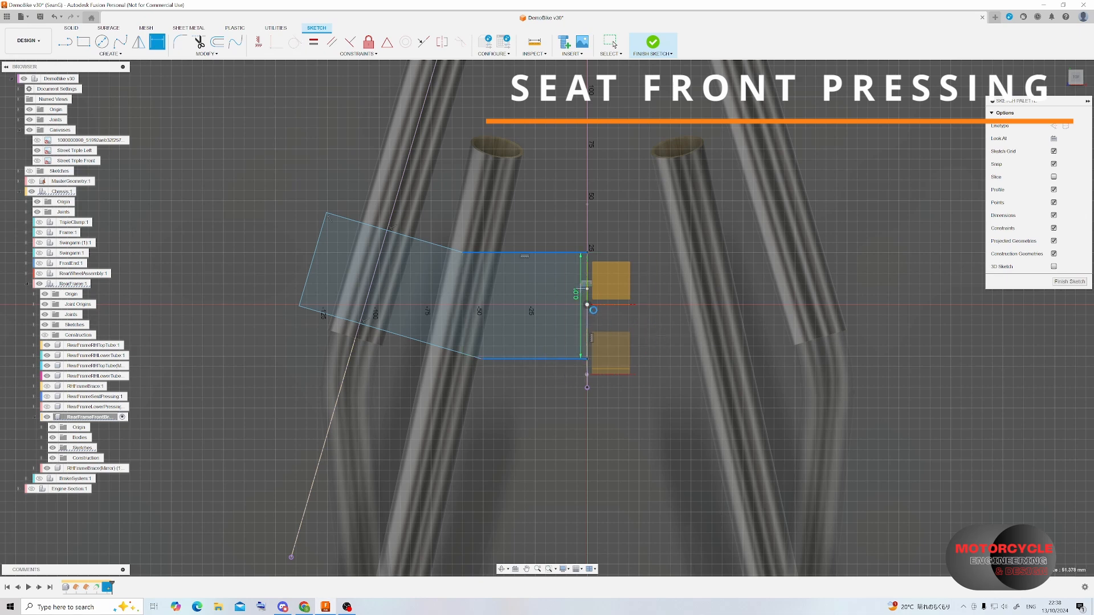
pyautogui.click(157, 42)
pyautogui.press('Escape')
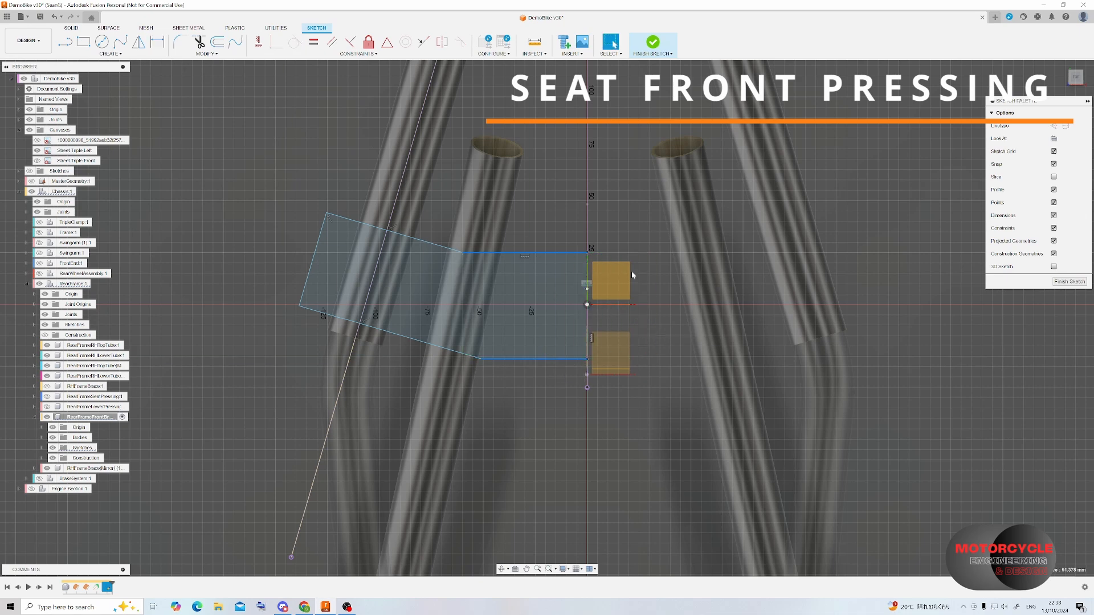
pyautogui.click(331, 42)
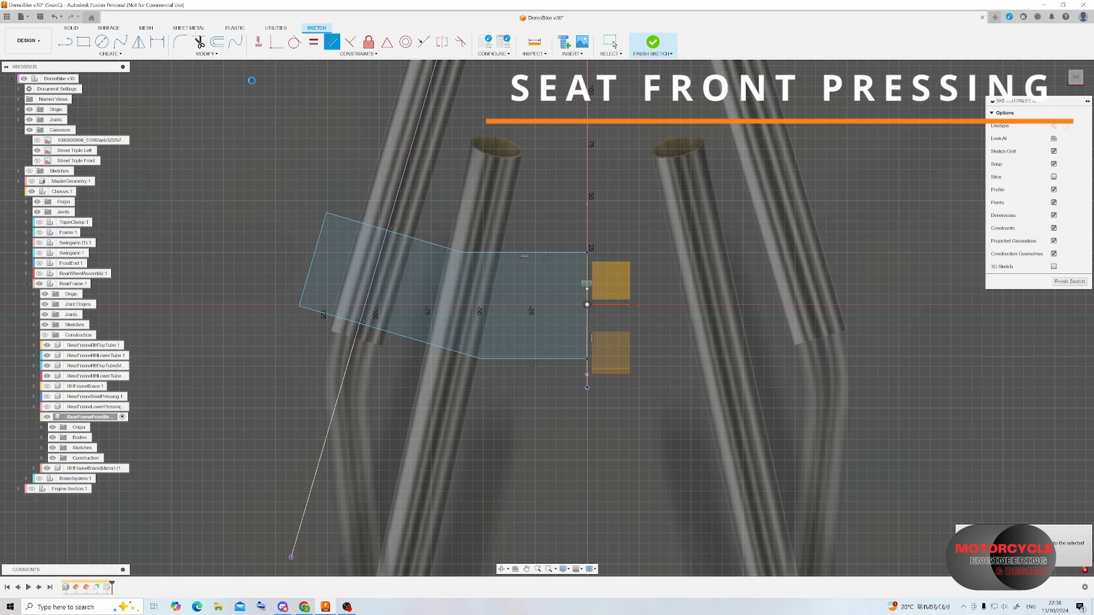
# - Dimension the distance between the upper and lower horizontal edges as 55 mm
pyautogui.press('d')
pyautogui.click(525, 252)
pyautogui.click(510, 358)
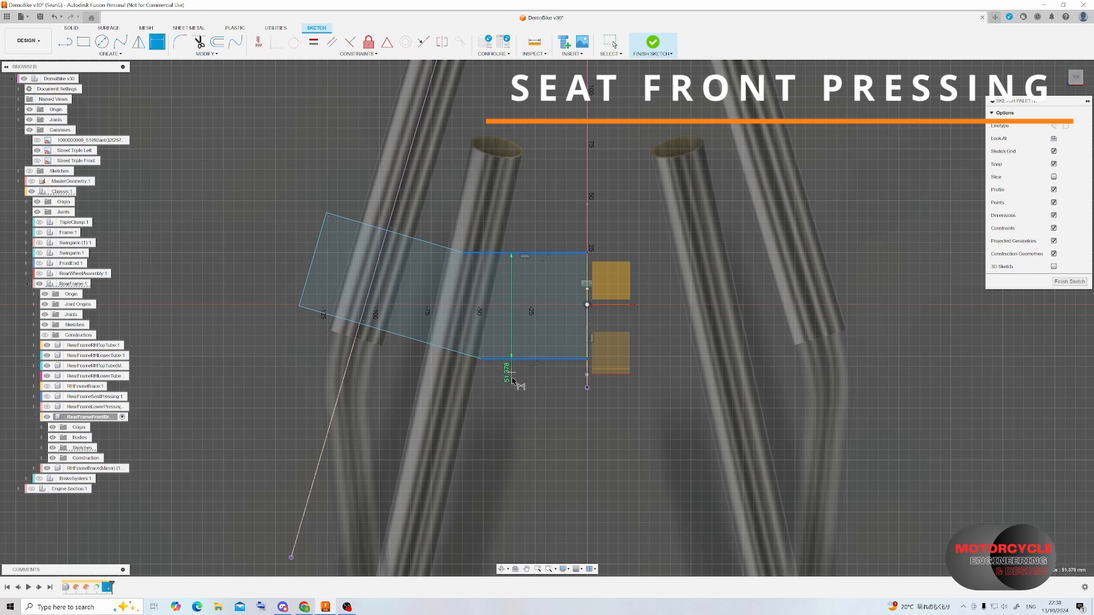
pyautogui.click(516, 388)
pyautogui.write('45')
pyautogui.press('Return')
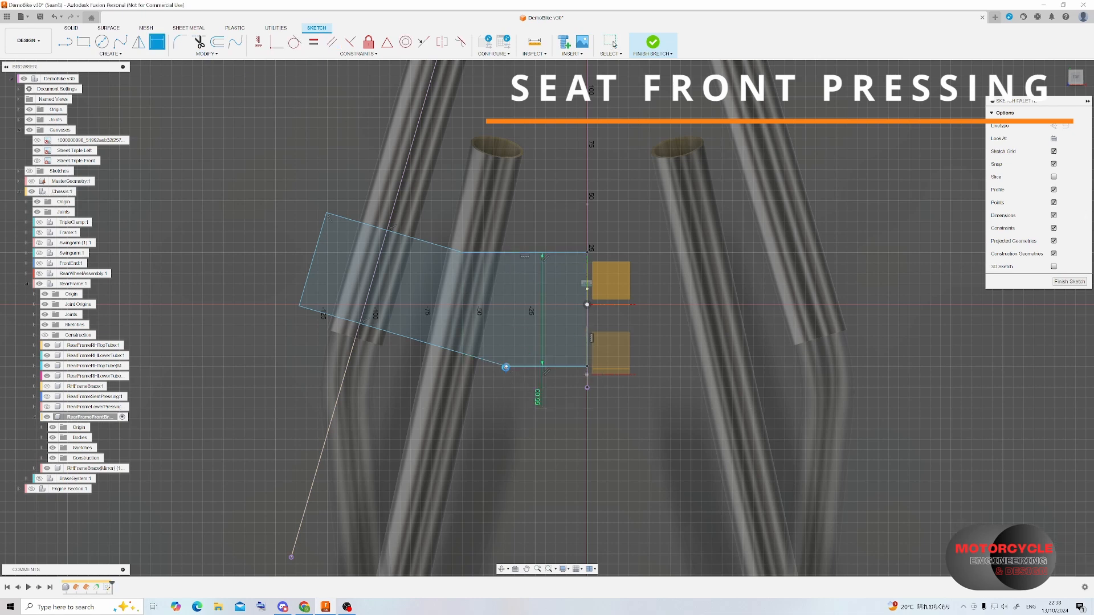
# - Reposition the lower bend corner and dimension the lower horizontal edge 25 mm from the sketch origin
pyautogui.press('Escape')
pyautogui.moveTo(507, 366); pyautogui.dragTo(494, 353)
pyautogui.press('d')
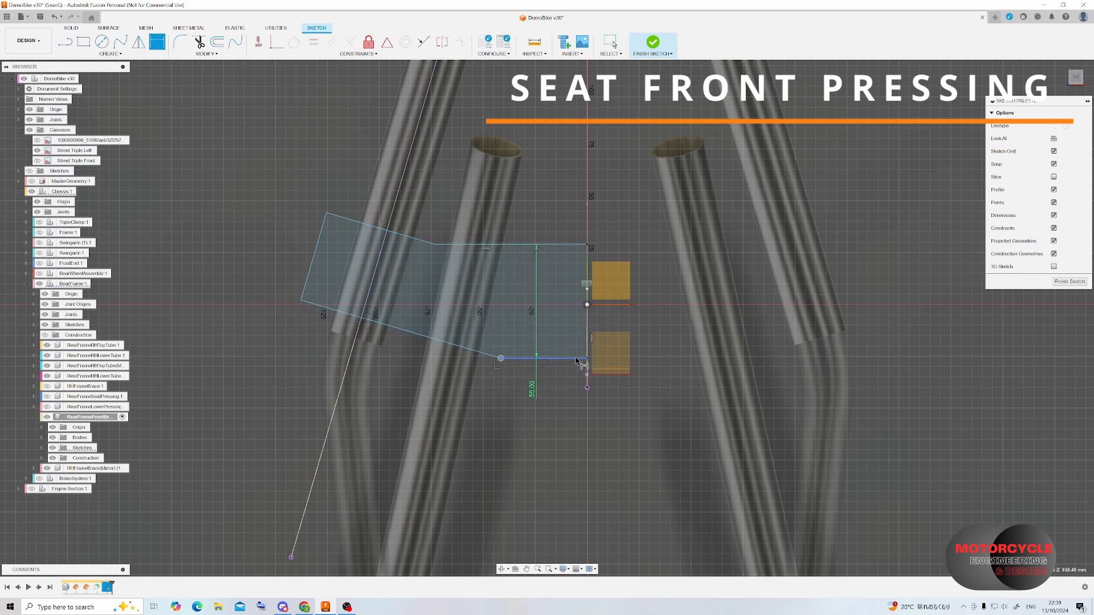
pyautogui.click(663, 340)
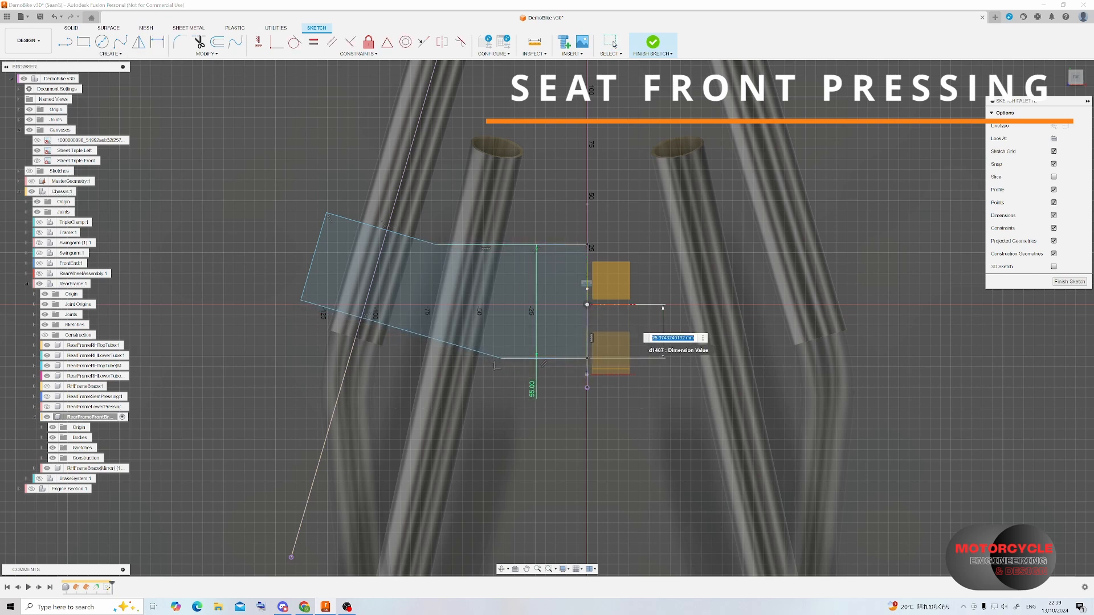
pyautogui.write('25')
pyautogui.press('Return')
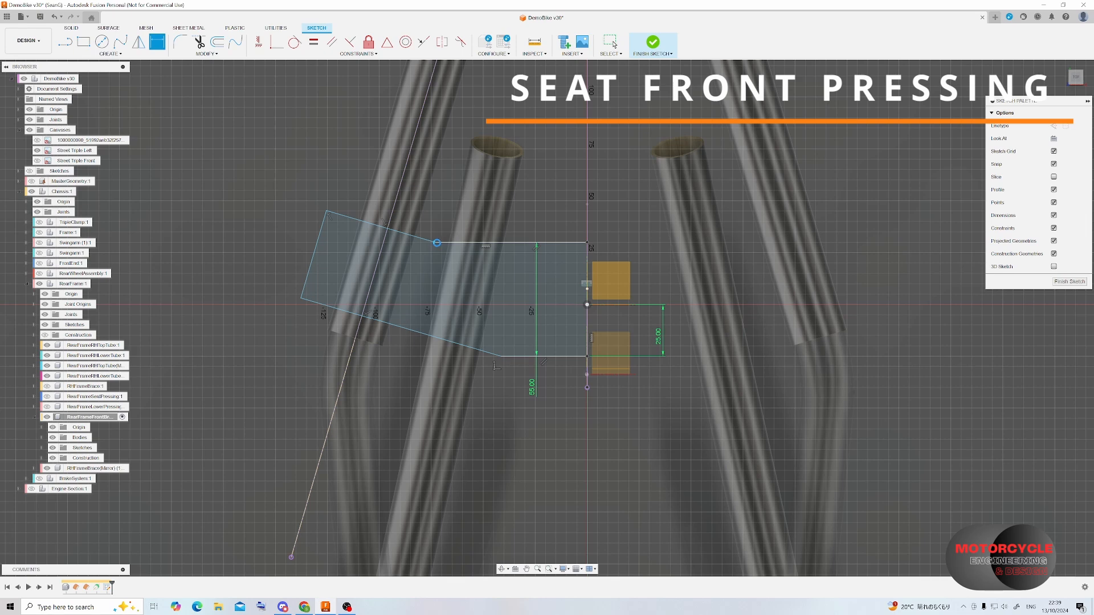
# - Dimension the slanted outer end edge of the outline to 50 mm
pyautogui.click(452, 243)
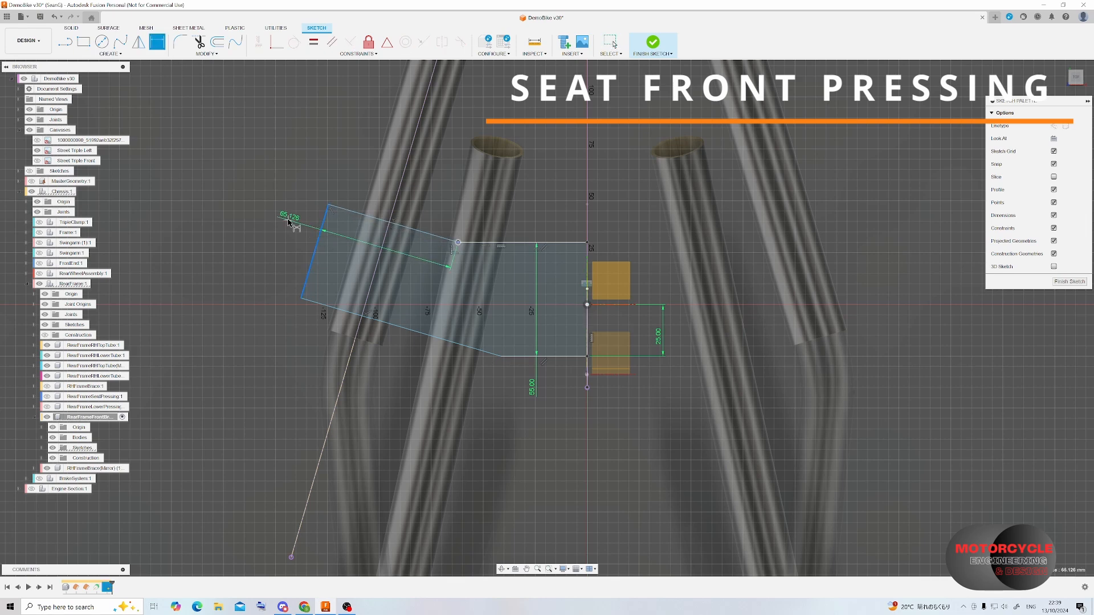
pyautogui.press('Escape')
pyautogui.click(312, 253)
pyautogui.click(298, 240)
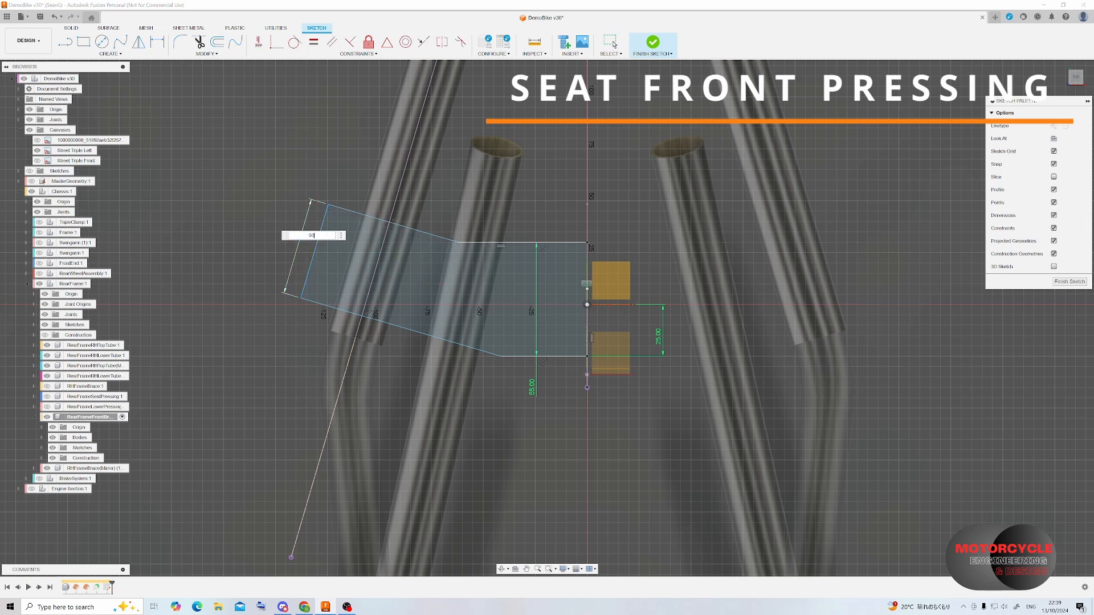
pyautogui.write('50')
pyautogui.press('Return')
# - Adjust the upper bend corner and dimension the upper horizontal edge to 60 mm
pyautogui.click(564, 243)
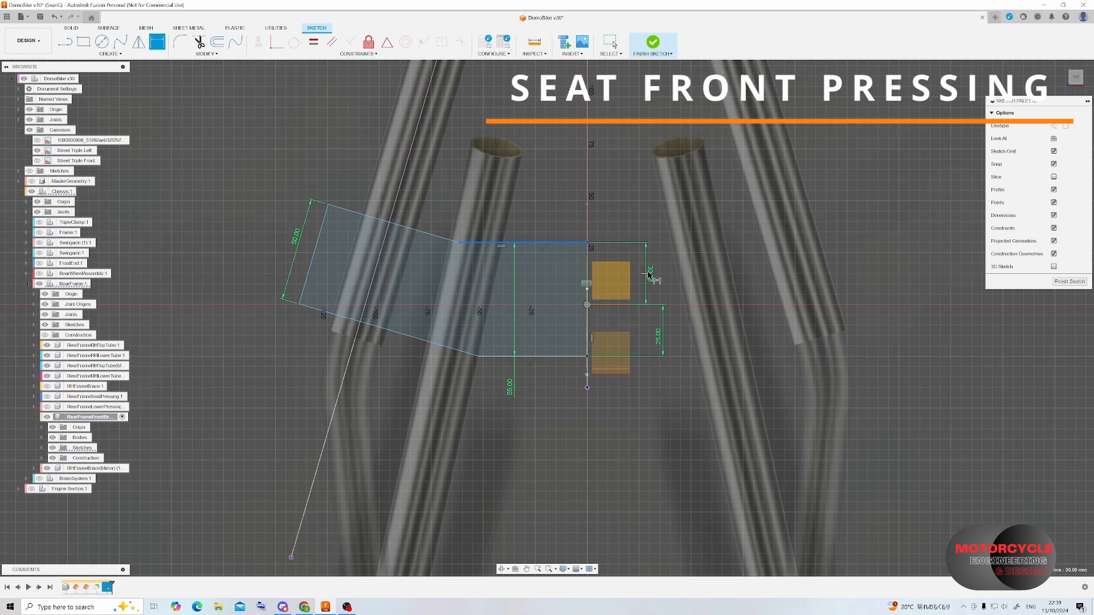
pyautogui.press('Escape')
pyautogui.moveTo(458, 242); pyautogui.dragTo(449, 243)
pyautogui.press('d')
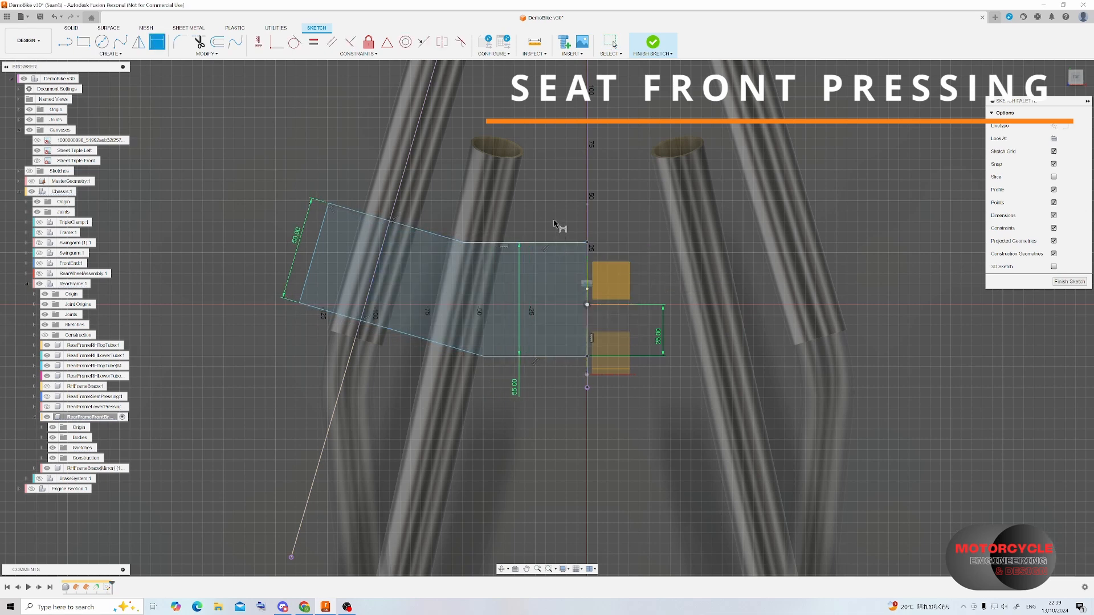
pyautogui.click(555, 242)
pyautogui.click(556, 221)
pyautogui.press('Return')
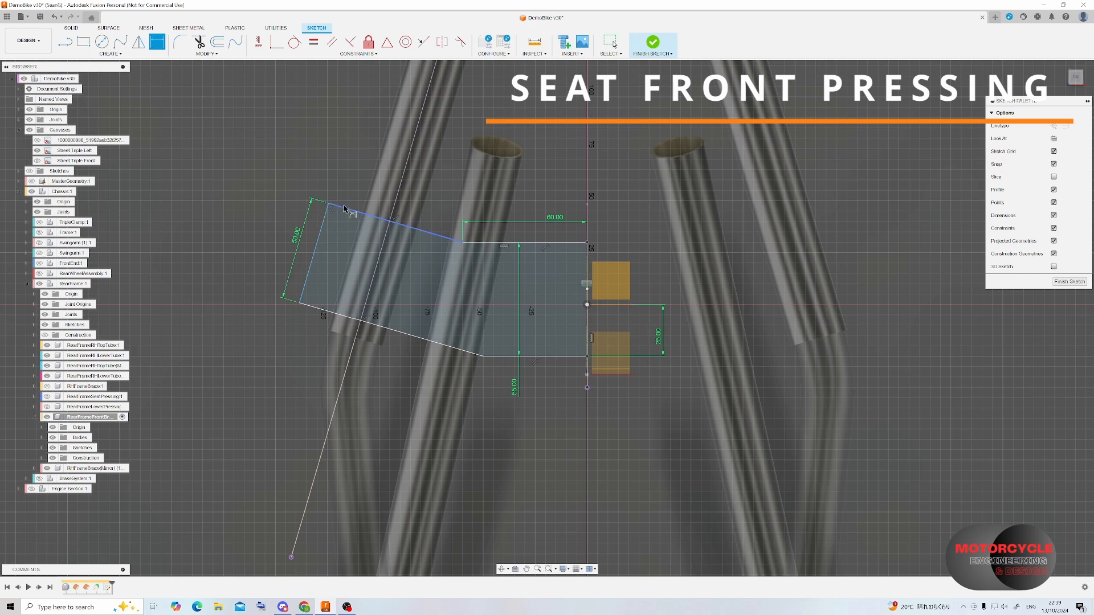
pyautogui.press('Escape')
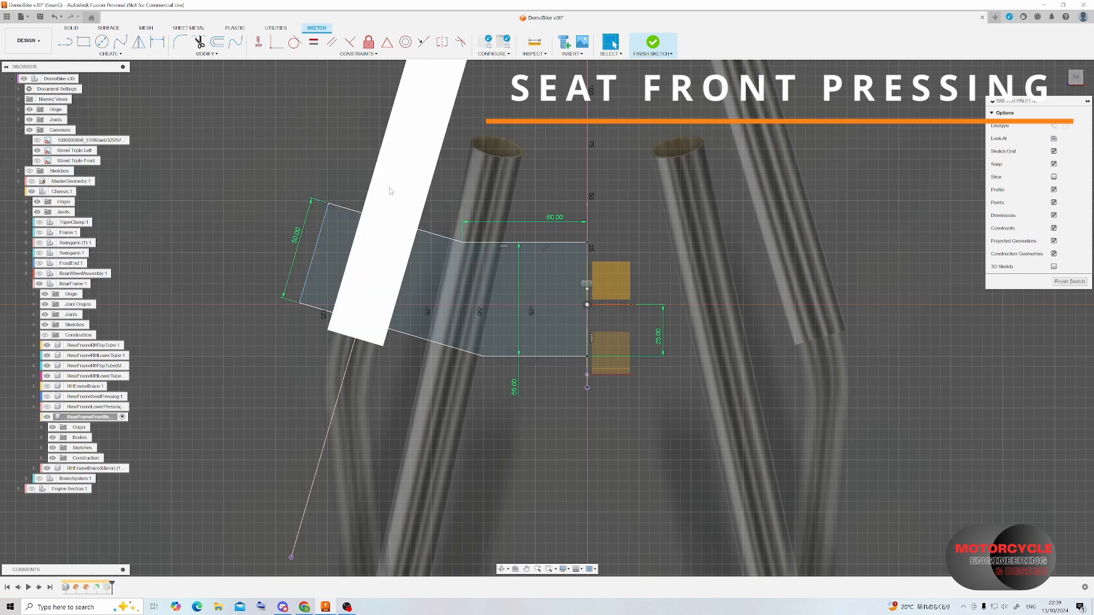
# - Dimension the sloped upper edge to 65 mm and finish the sketch
pyautogui.press('d')
pyautogui.click(394, 221)
pyautogui.click(371, 206)
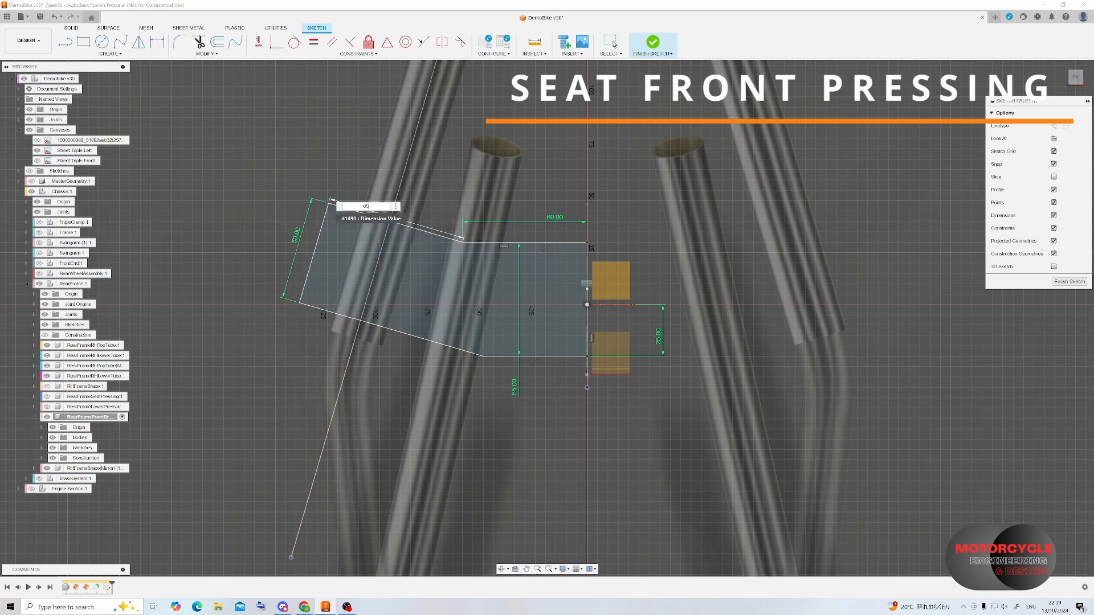
pyautogui.write('65')
pyautogui.press('Return')
pyautogui.scroll(1, 512, 318)
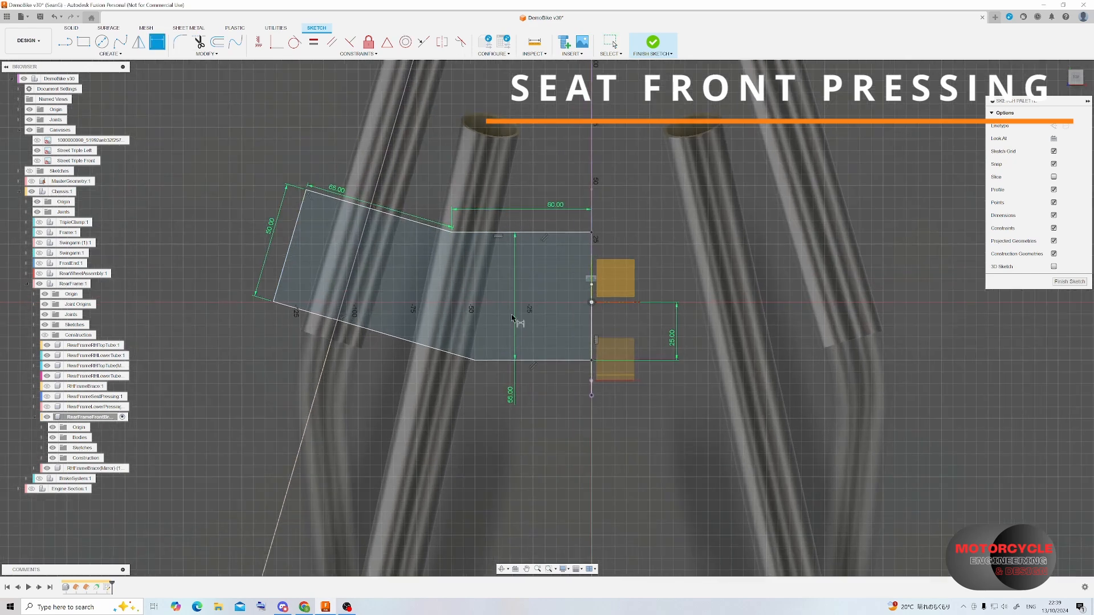
pyautogui.click(1069, 282)
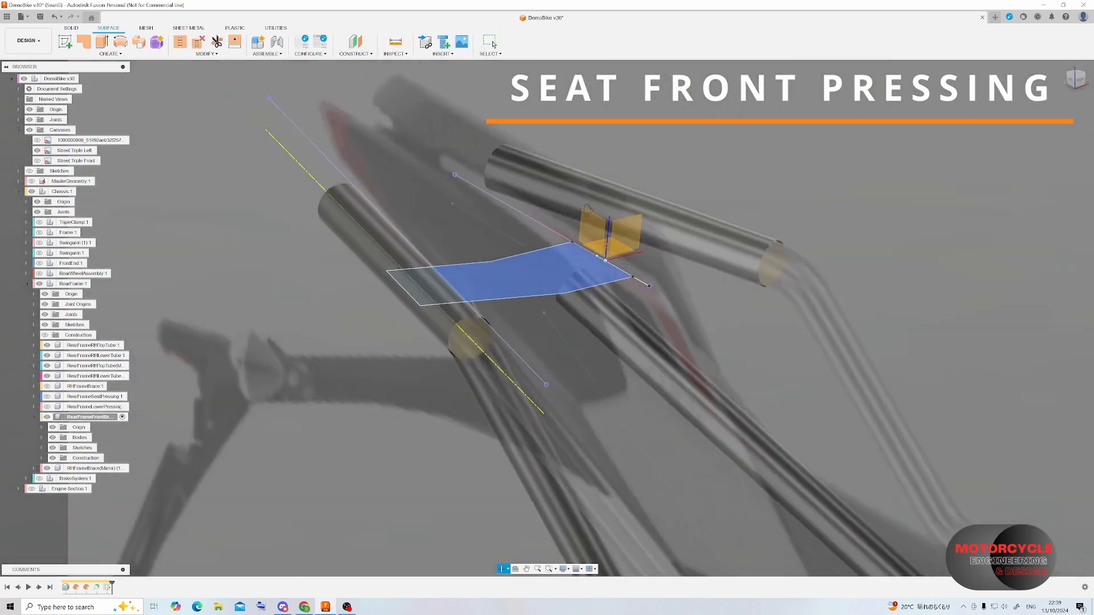
# - Patch both closed sketch profiles of the pressing outline as a new surface body
pyautogui.click(83, 41)
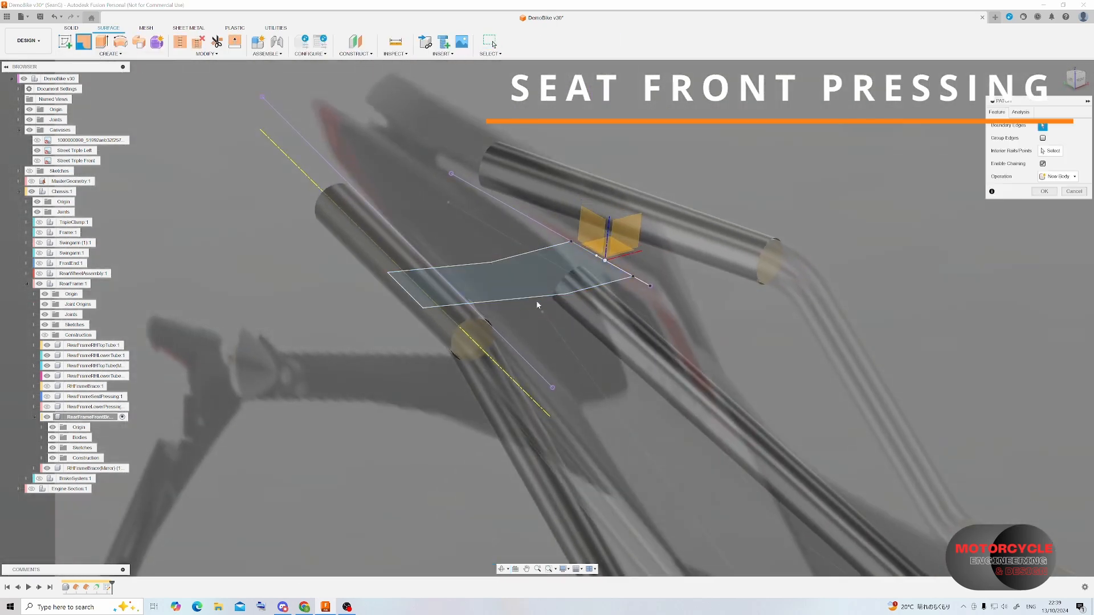
pyautogui.click(528, 282)
pyautogui.click(435, 297)
pyautogui.moveTo(455, 288)
pyautogui.keyDown('shift'); pyautogui.mouseDown(button='middle')
pyautogui.moveTo(460, 219)
pyautogui.moveTo(480, 200)
pyautogui.moveTo(462, 273)
pyautogui.moveTo(433, 266)
pyautogui.moveTo(456, 292)
pyautogui.mouseUp(button='middle'); pyautogui.keyUp('shift')
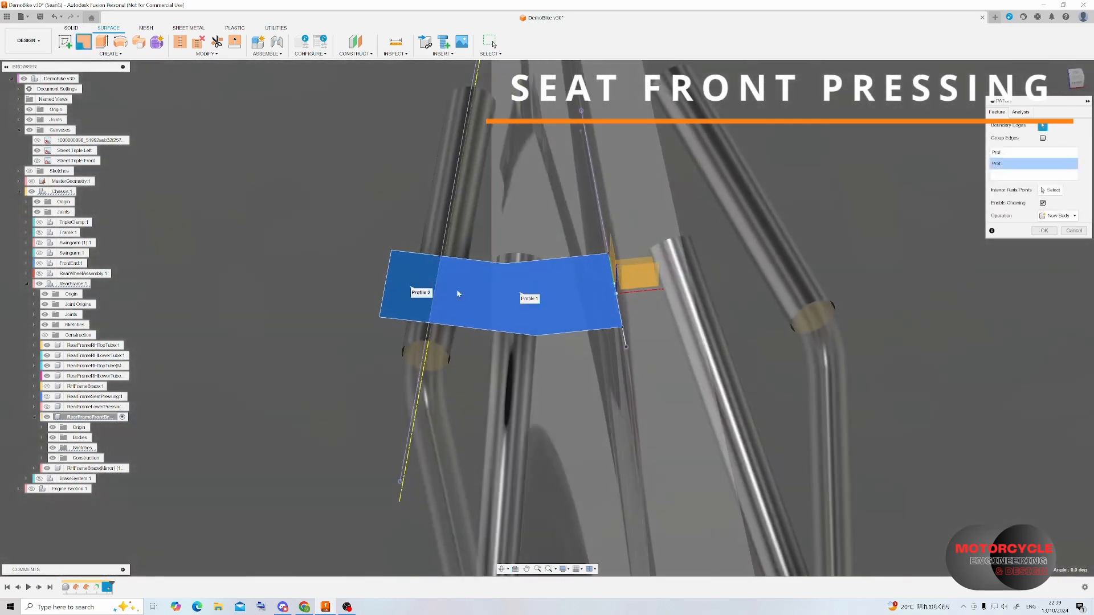
pyautogui.click(1043, 231)
pyautogui.moveTo(526, 333)
pyautogui.keyDown('shift'); pyautogui.mouseDown(button='middle')
pyautogui.moveTo(630, 300)
pyautogui.moveTo(593, 342)
pyautogui.moveTo(542, 371)
pyautogui.mouseUp(button='middle'); pyautogui.keyUp('shift')
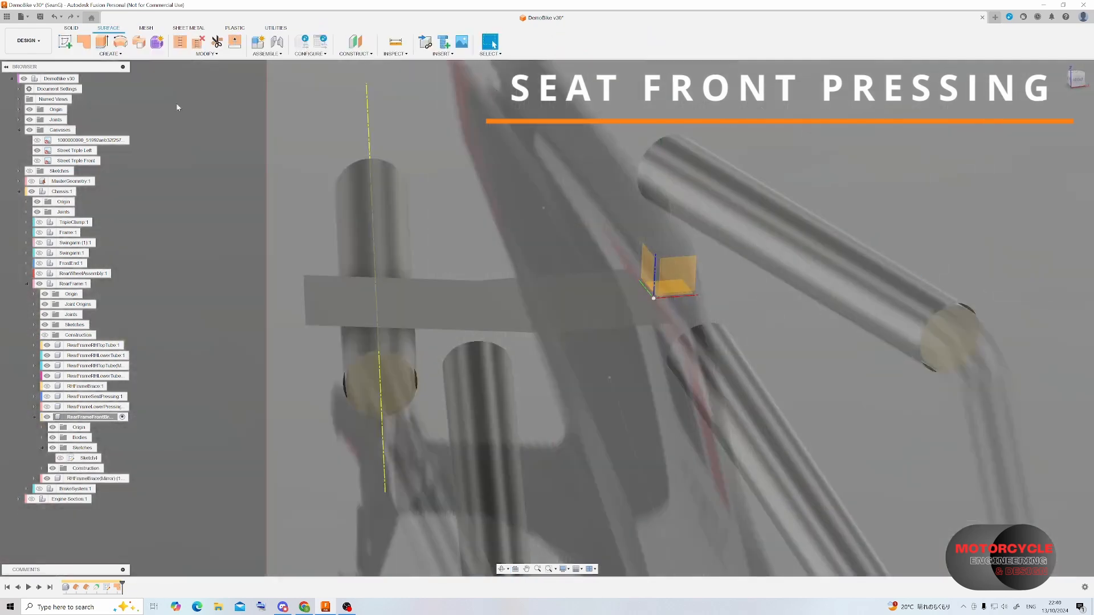
# - Start a new sketch on the flat patched surface
pyautogui.click(65, 42)
pyautogui.click(522, 291)
pyautogui.press('l')
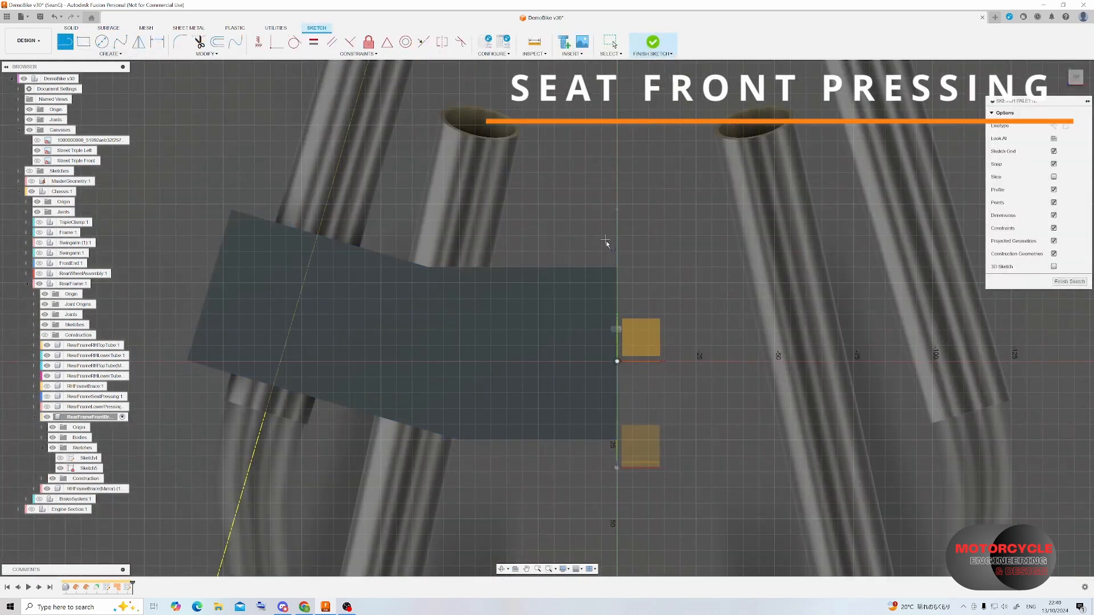
pyautogui.click(617, 267)
pyautogui.click(430, 267)
pyautogui.hotkey('ctrl', 'z')
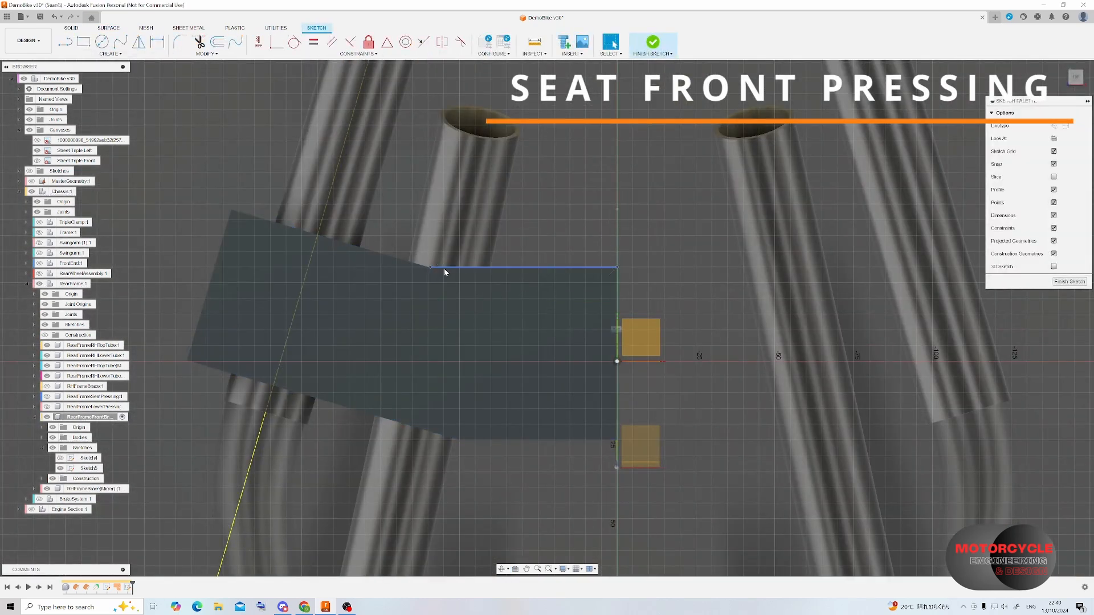
# - Draw lines along the surface's upper edge from the centreline through the bend to the outer tube's axis
pyautogui.click(617, 267)
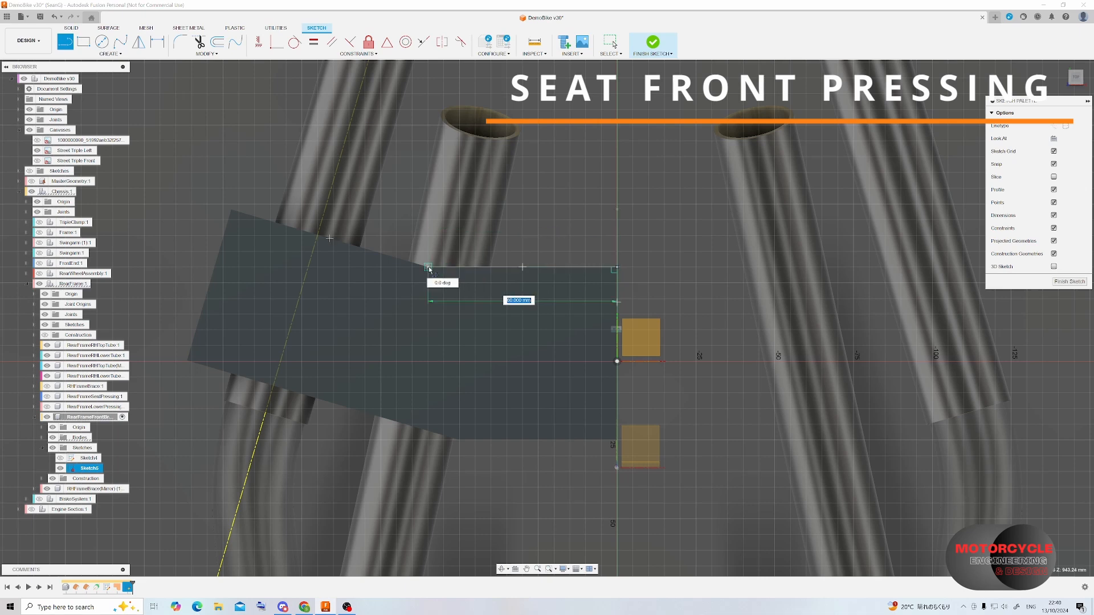
pyautogui.click(428, 266)
pyautogui.doubleClick(317, 235)
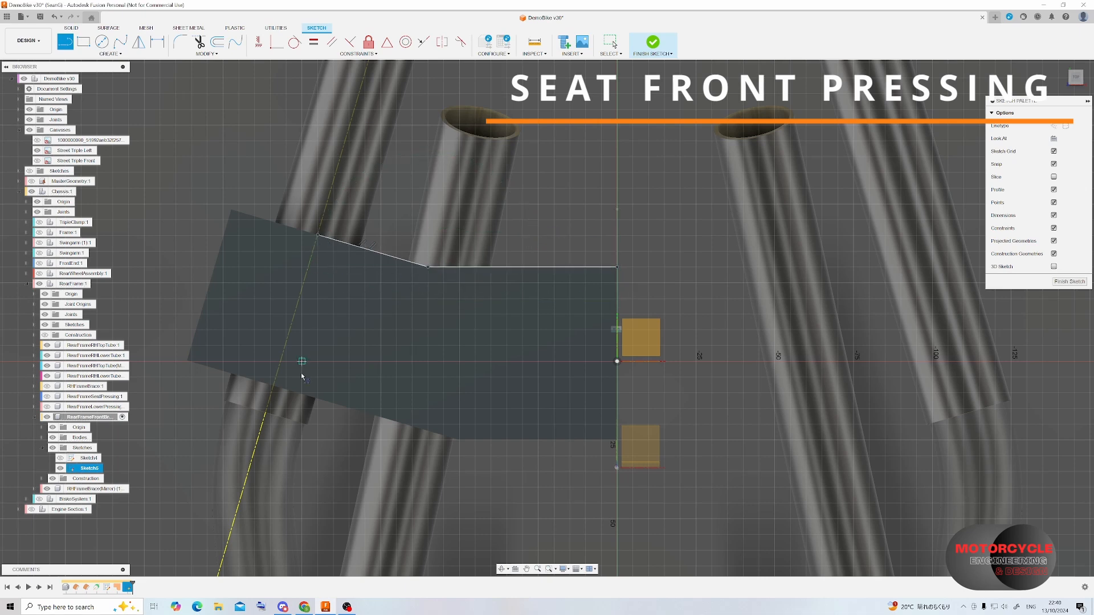
# - Trace the surface's lower edge from the centreline to the tube axis, join the outer ends along that axis, and finish the sketch
pyautogui.click(617, 440)
pyautogui.click(459, 440)
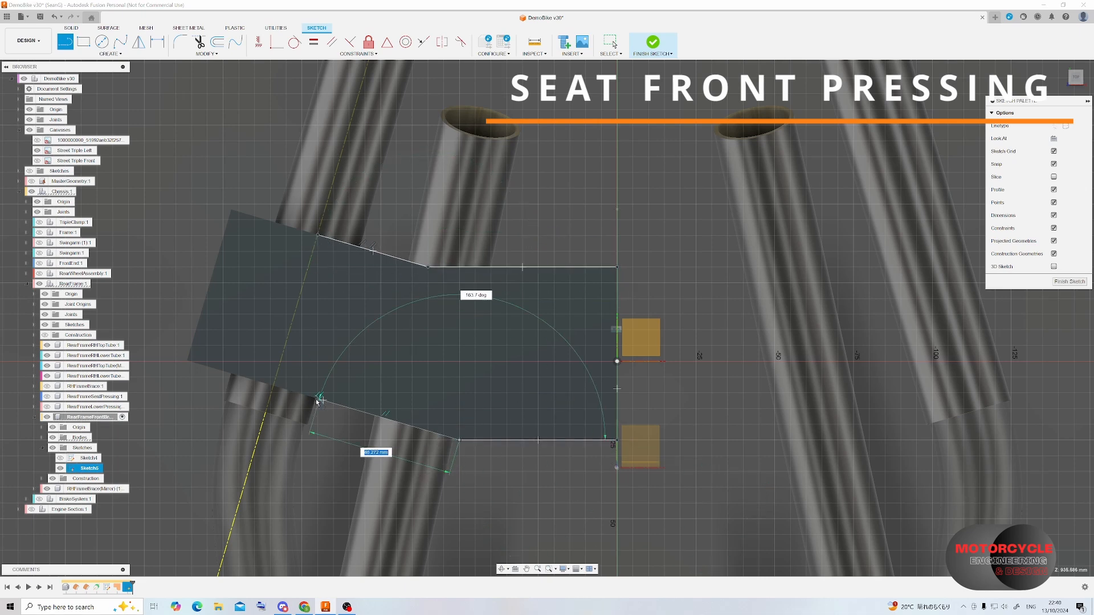
pyautogui.click(274, 387)
pyautogui.doubleClick(317, 234)
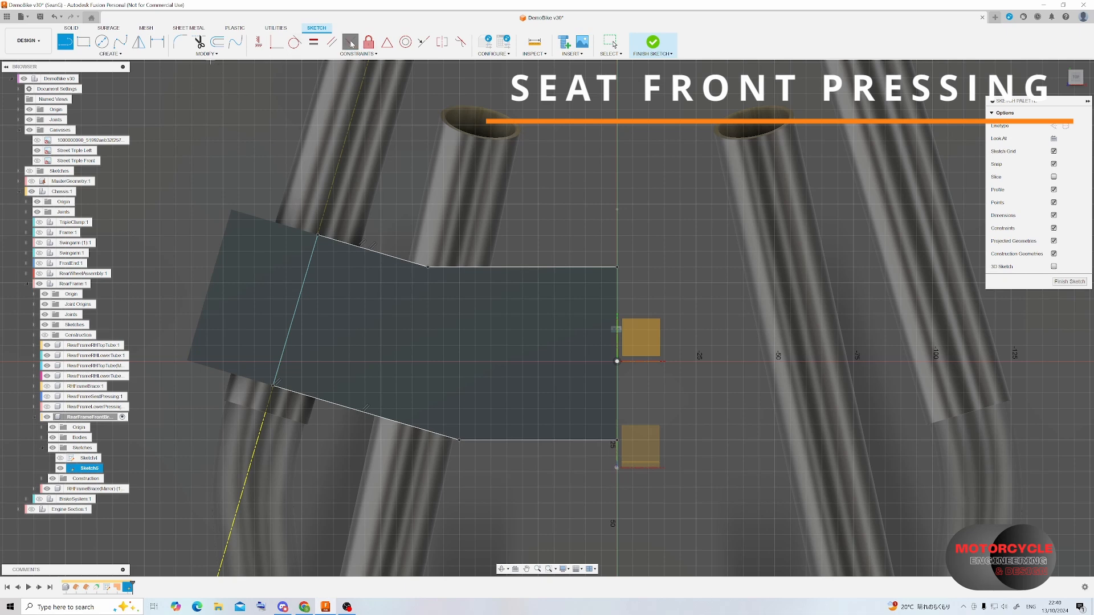
pyautogui.press('Escape')
pyautogui.click(353, 245)
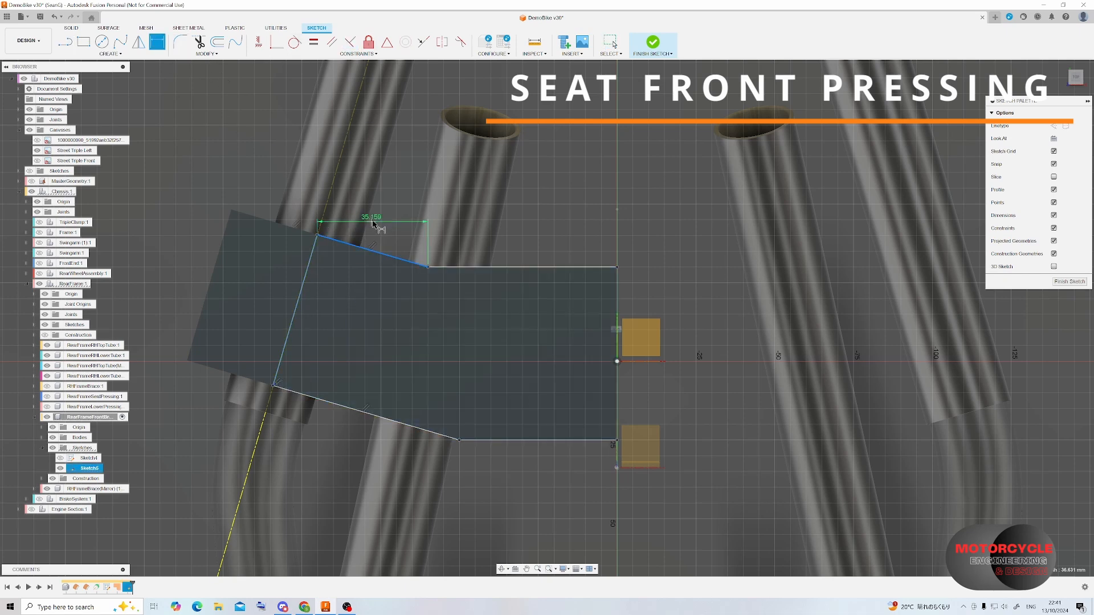
pyautogui.click(653, 42)
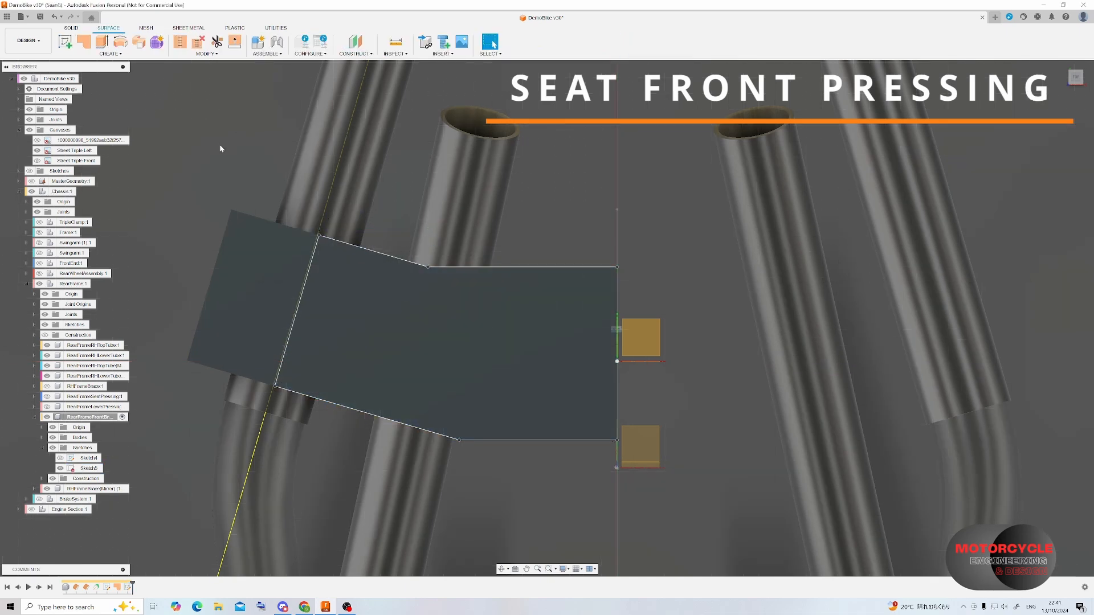
# - Extrude the sketch chain around the pressing outline -25 mm with a 15-degree taper angle as a new surface body
pyautogui.press('e')
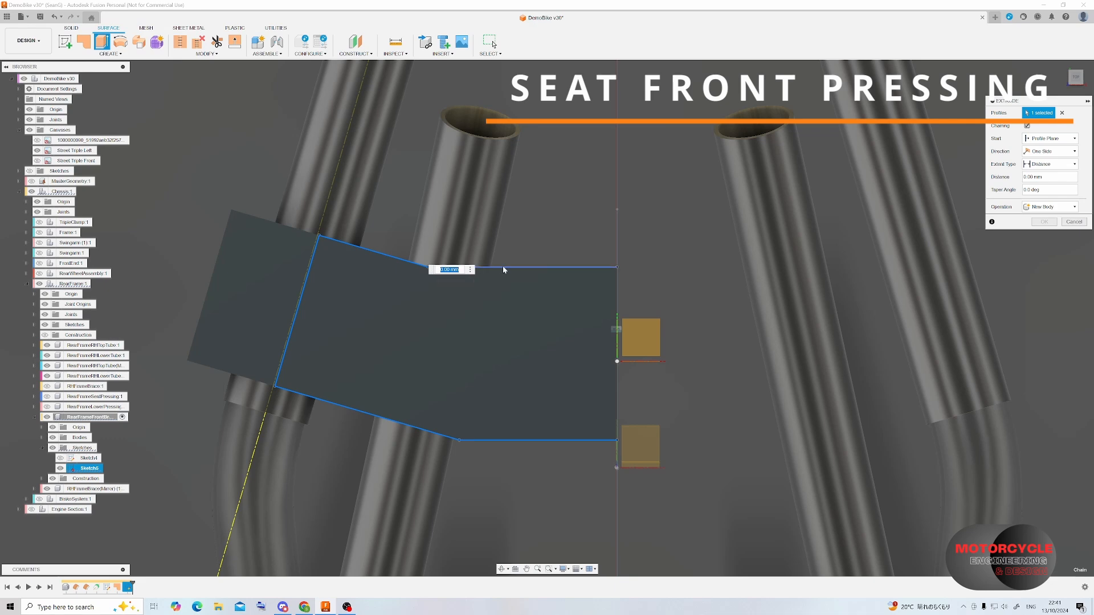
pyautogui.keyDown('shift'); pyautogui.moveTo(480, 336); pyautogui.dragTo(457, 290, button='middle'); pyautogui.keyUp('shift')
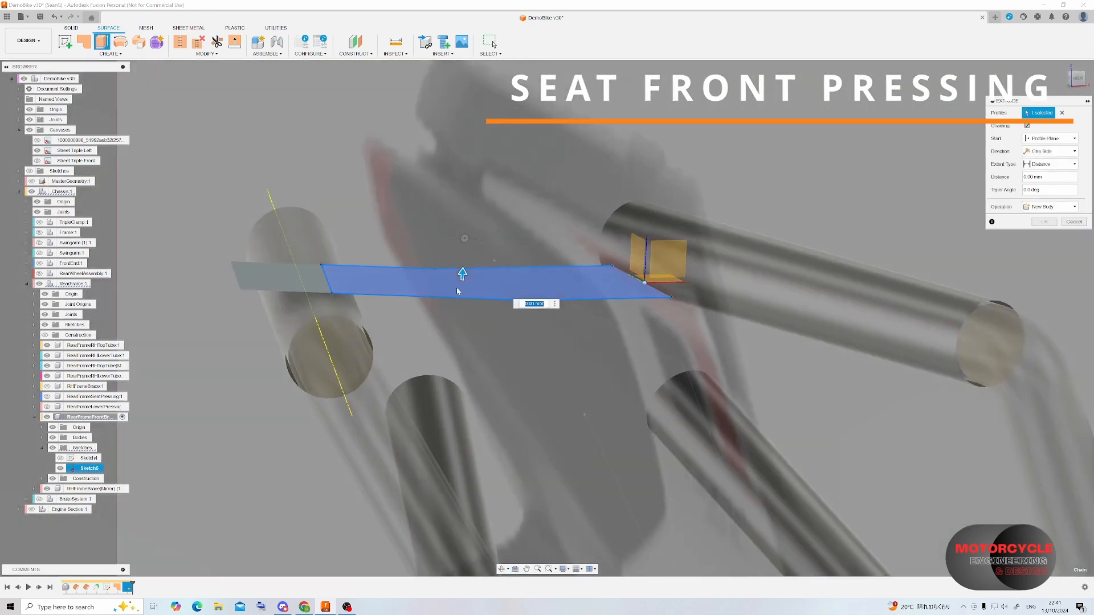
pyautogui.moveTo(462, 276); pyautogui.dragTo(468, 349)
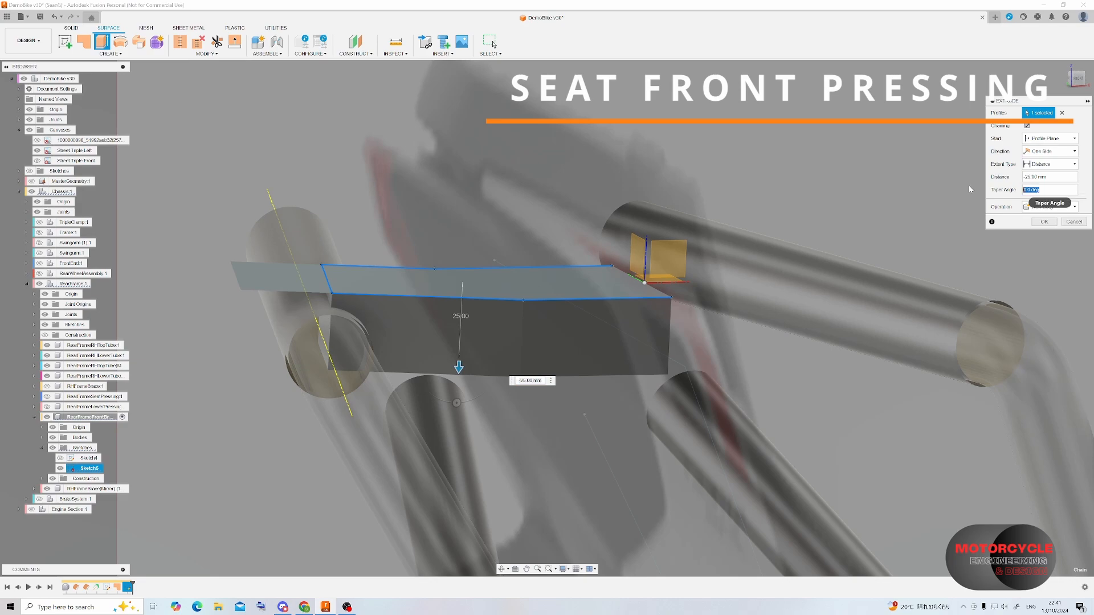
pyautogui.write('15')
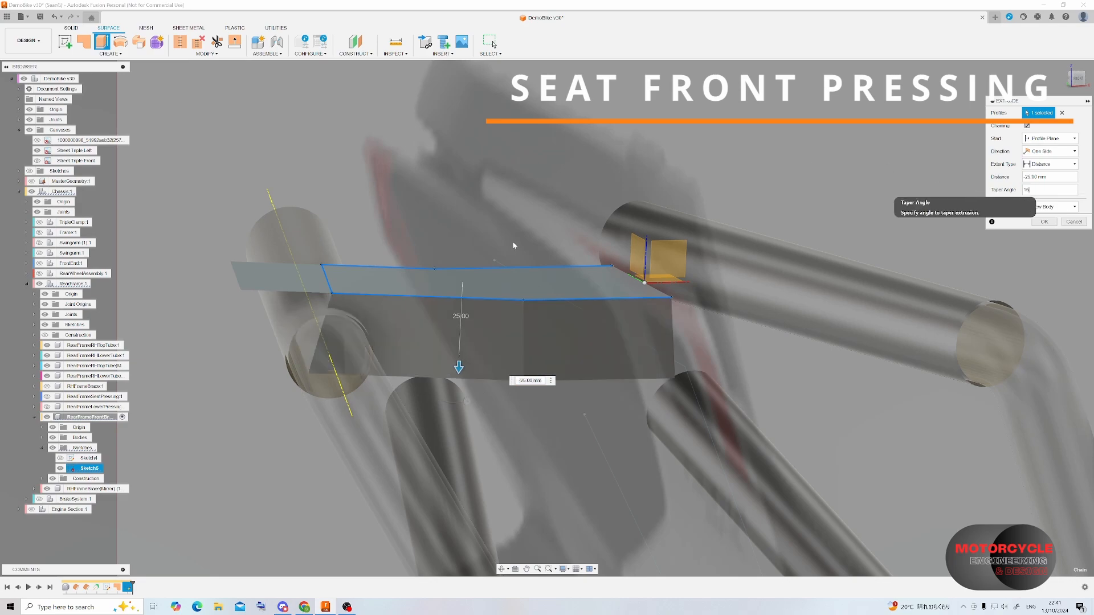
pyautogui.moveTo(513, 245)
pyautogui.keyDown('shift'); pyautogui.mouseDown(button='middle')
pyautogui.moveTo(612, 225)
pyautogui.moveTo(604, 193)
pyautogui.moveTo(547, 197)
pyautogui.moveTo(516, 258)
pyautogui.mouseUp(button='middle'); pyautogui.keyUp('shift')
pyautogui.click(1044, 222)
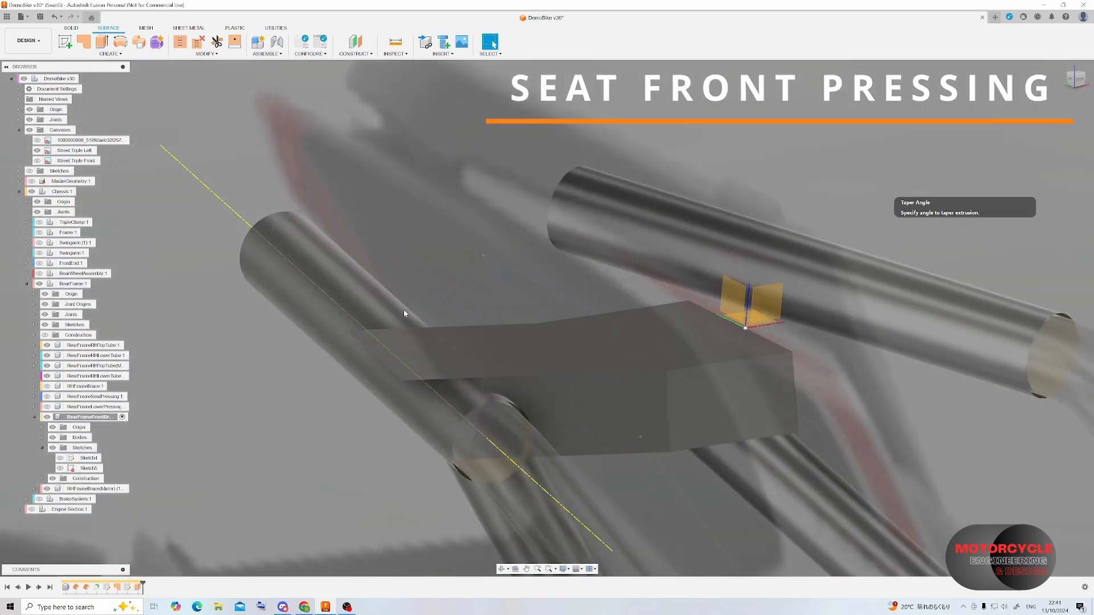
# - Trim off the part of the flat patched surface that extends beyond the outer end wall, using the tapered walls as the trim tool
pyautogui.click(217, 41)
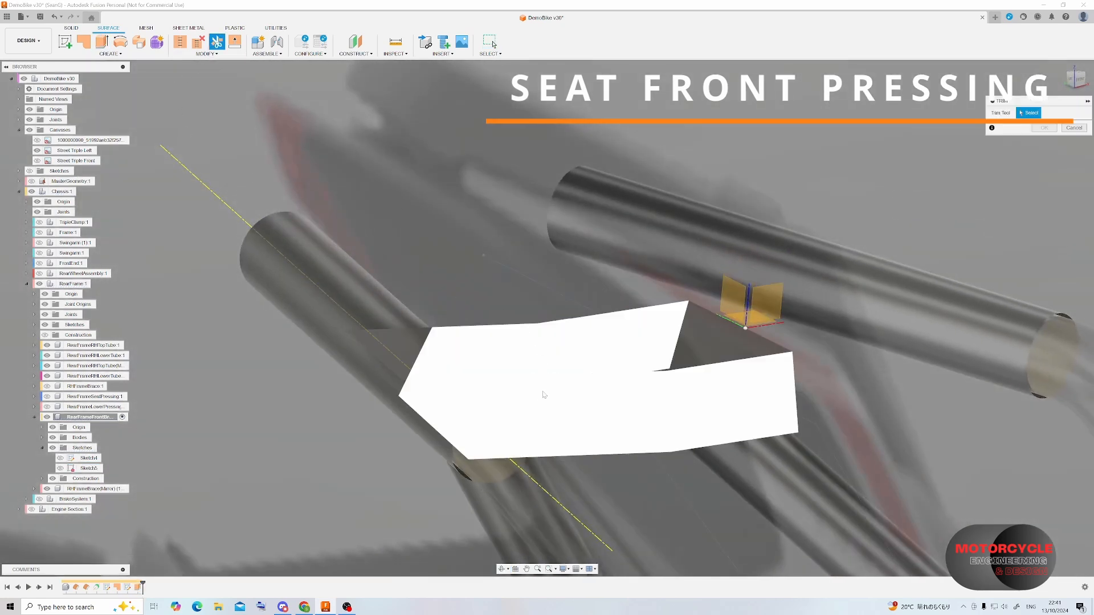
pyautogui.click(542, 395)
pyautogui.click(1044, 128)
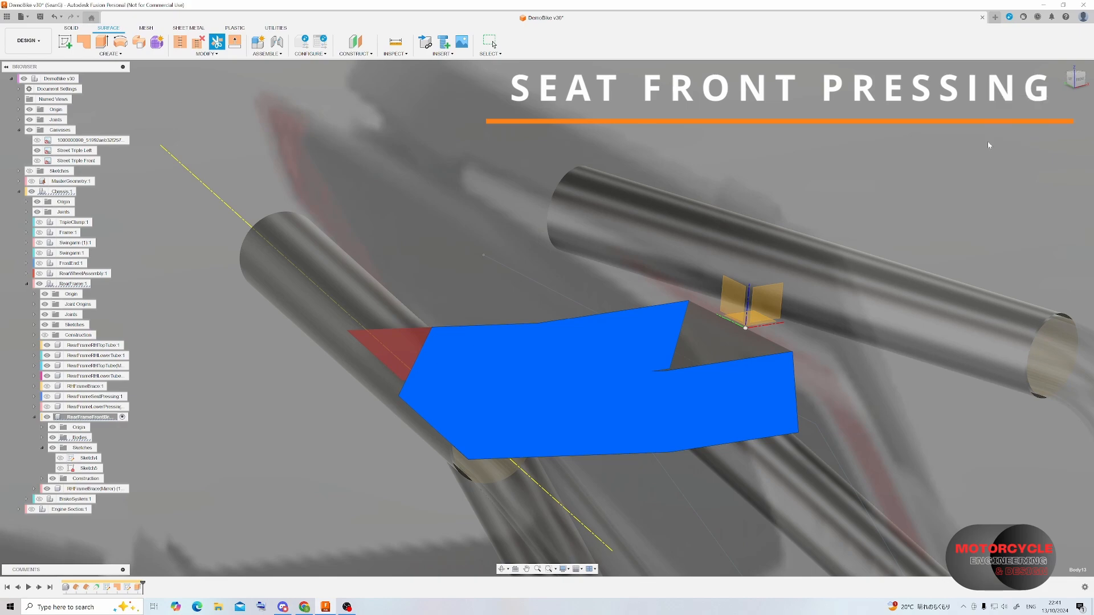
pyautogui.keyDown('shift'); pyautogui.moveTo(654, 325); pyautogui.dragTo(670, 343, button='middle'); pyautogui.keyUp('shift')
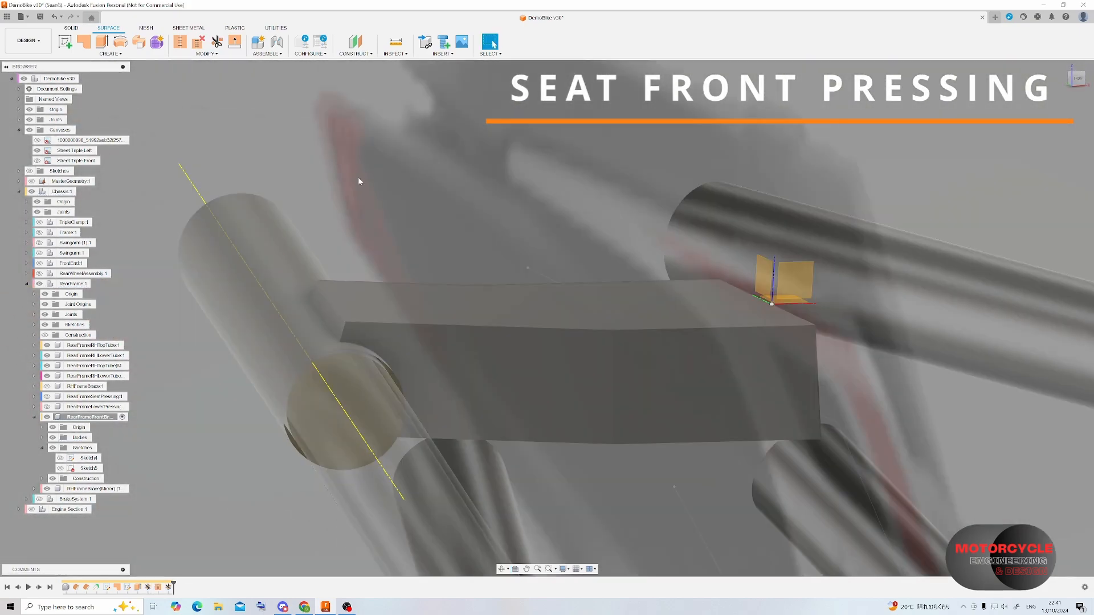
# - Undo the trim at the outer tube and fillet the two corner edges at the pressing's outer end
pyautogui.hotkey('ctrl', 'z')
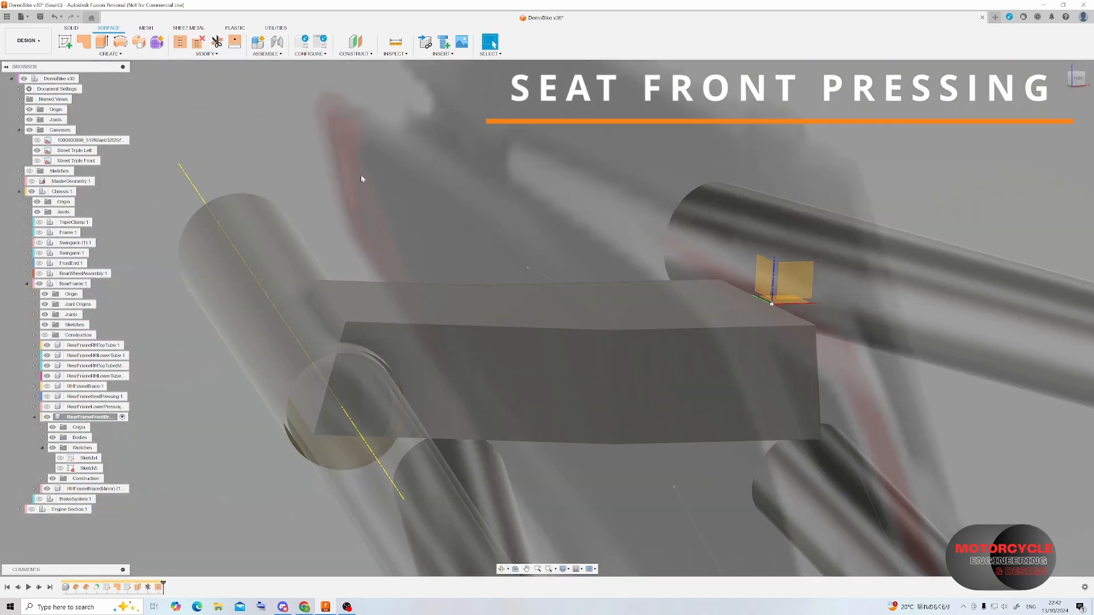
pyautogui.click(181, 54)
pyautogui.click(194, 75)
pyautogui.click(342, 331)
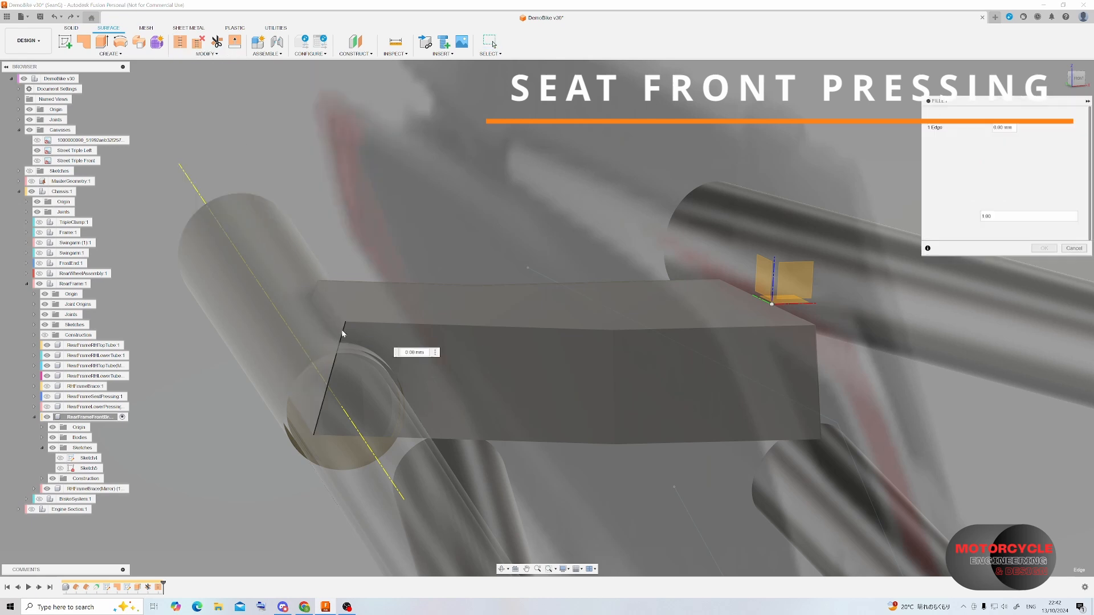
pyautogui.click(331, 296)
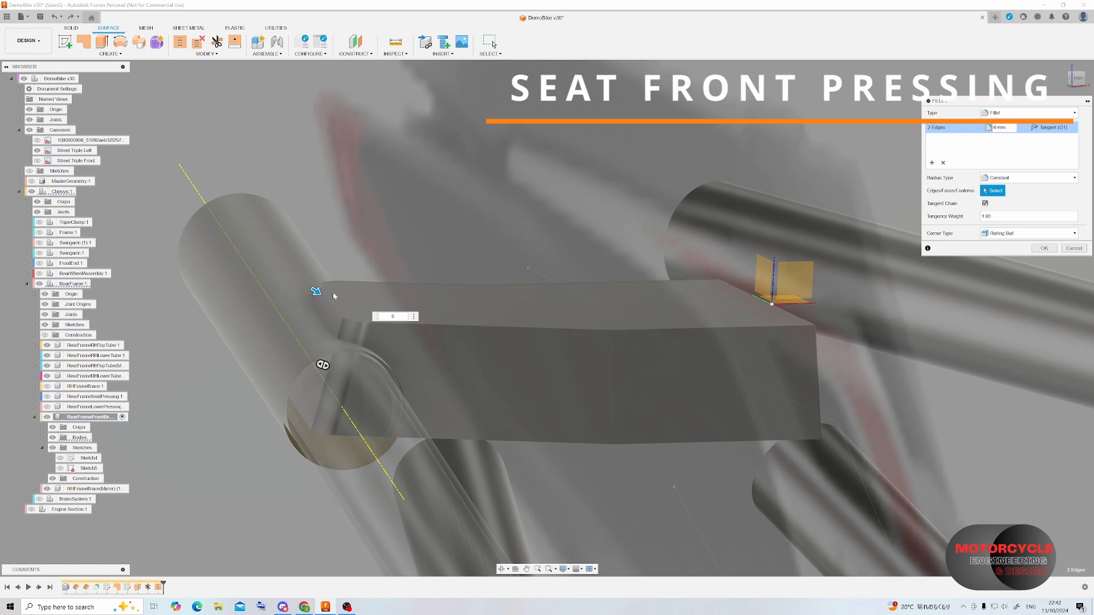
pyautogui.press('Return')
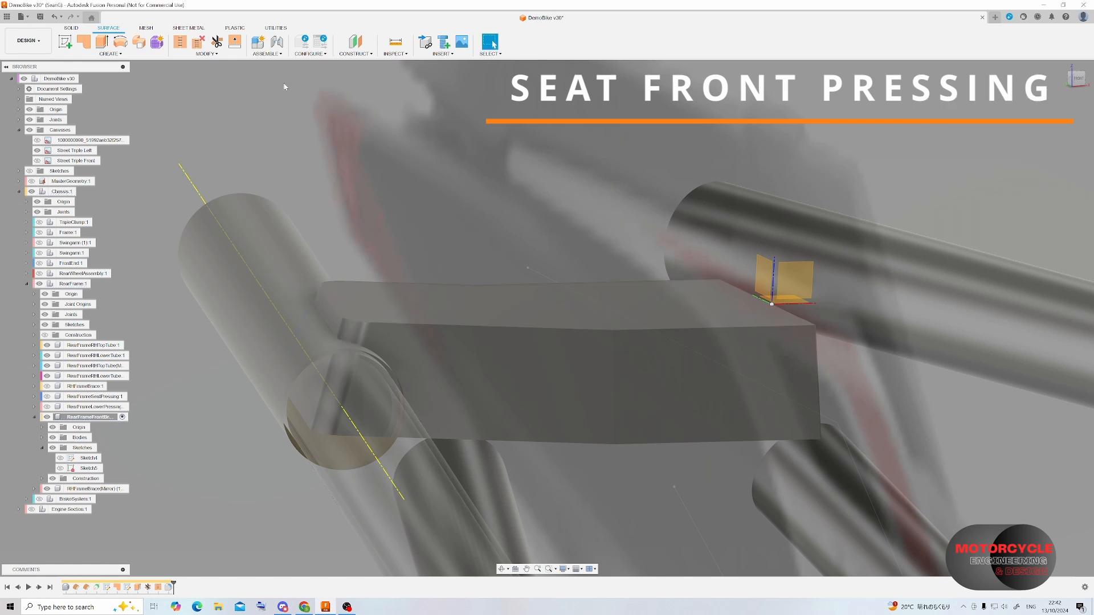
pyautogui.click(194, 54)
pyautogui.click(190, 73)
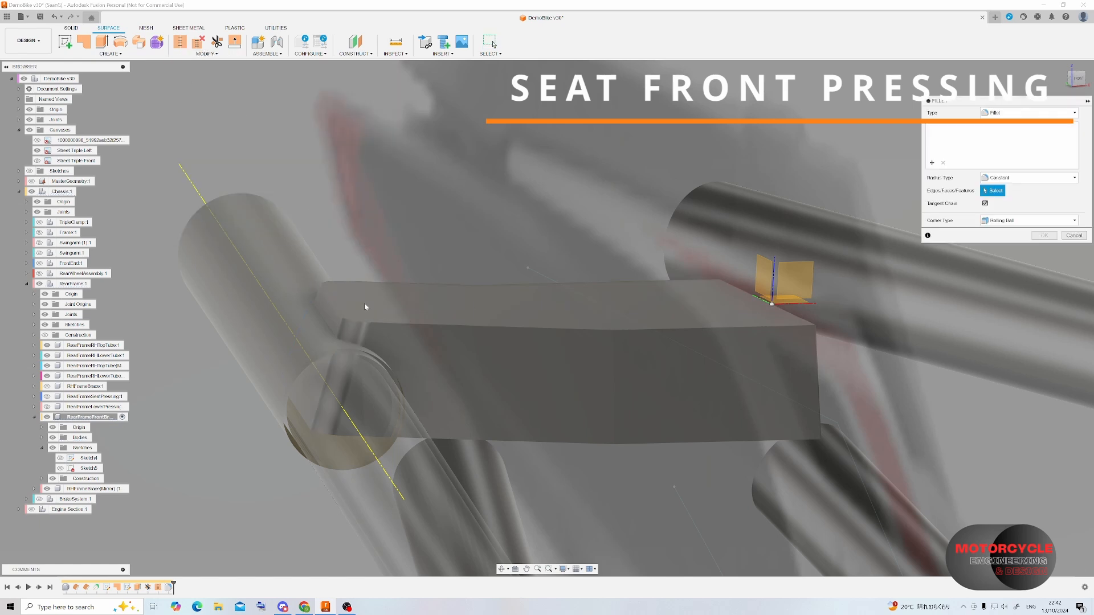
pyautogui.click(516, 325)
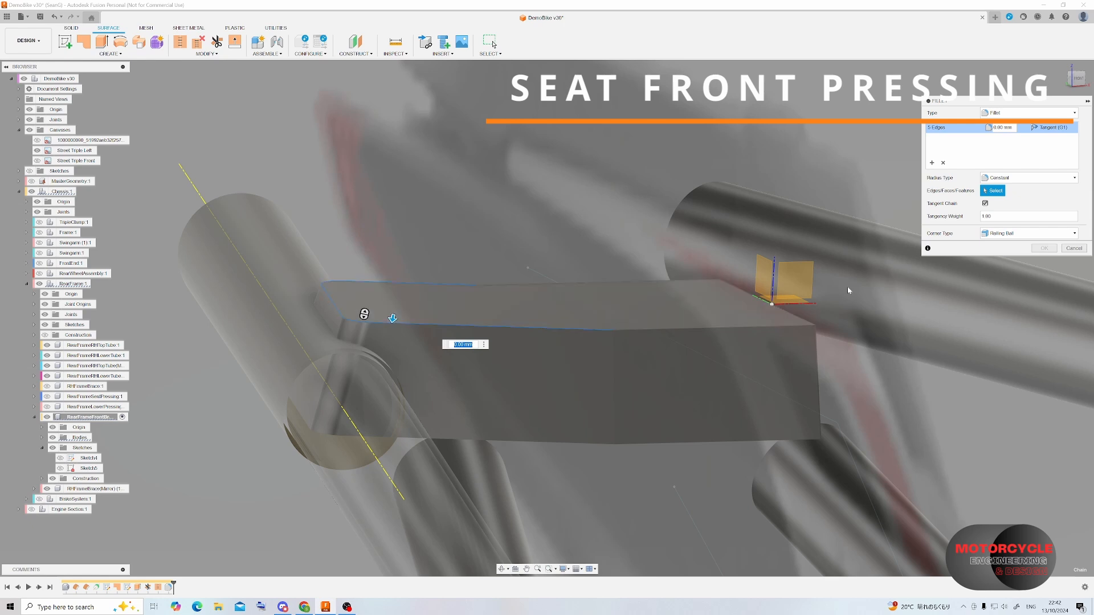
pyautogui.press('Escape')
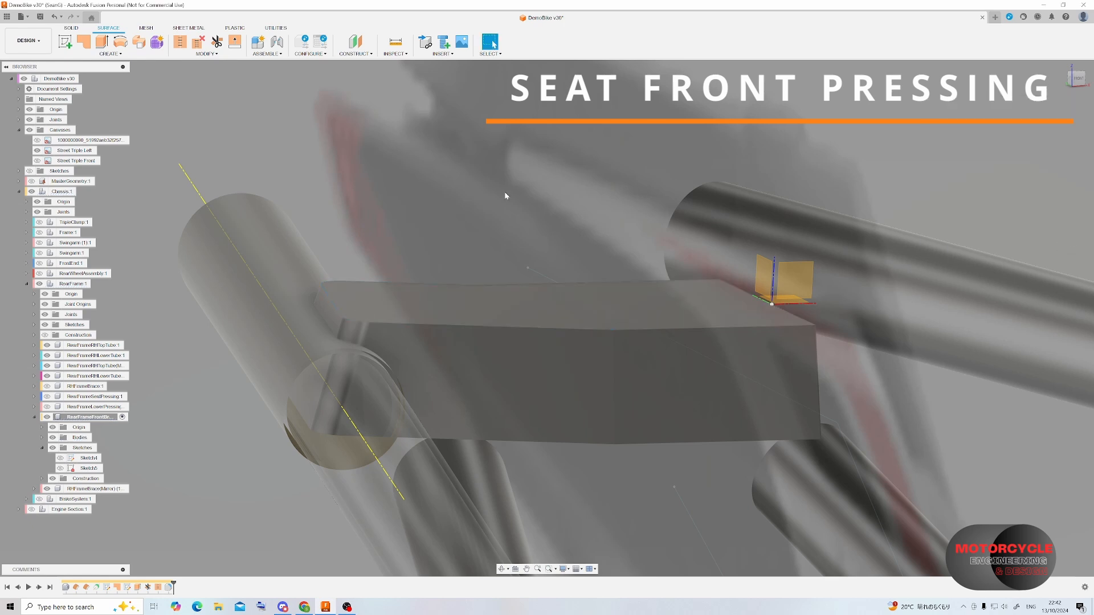
# - Edit the corner fillet to include the bend edges on the pressing's front and rear walls
pyautogui.rightClick(170, 586)
pyautogui.click(203, 505)
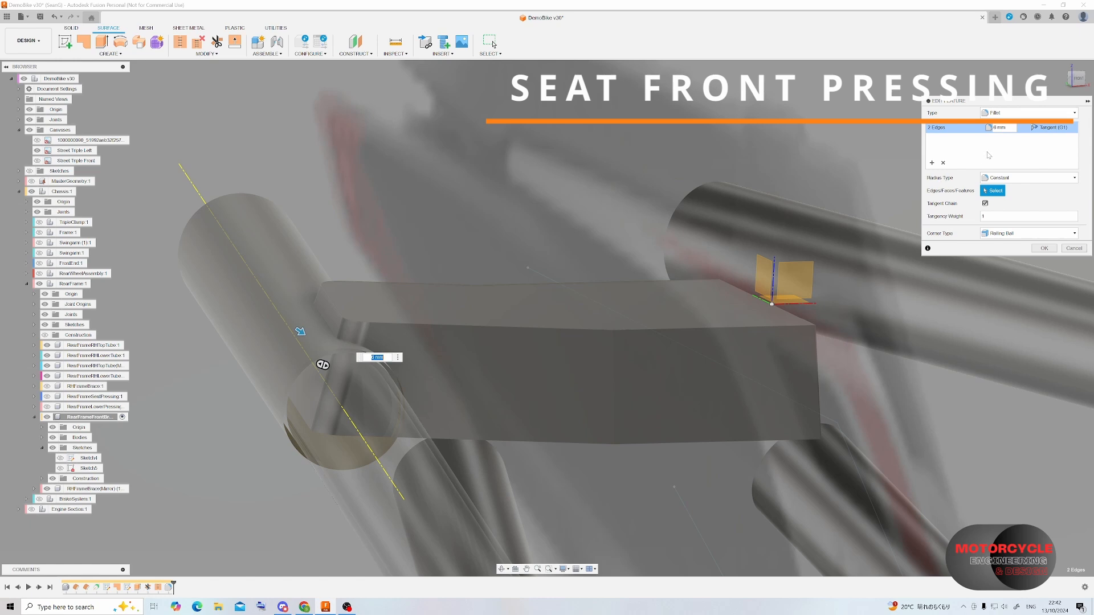
pyautogui.click(613, 354)
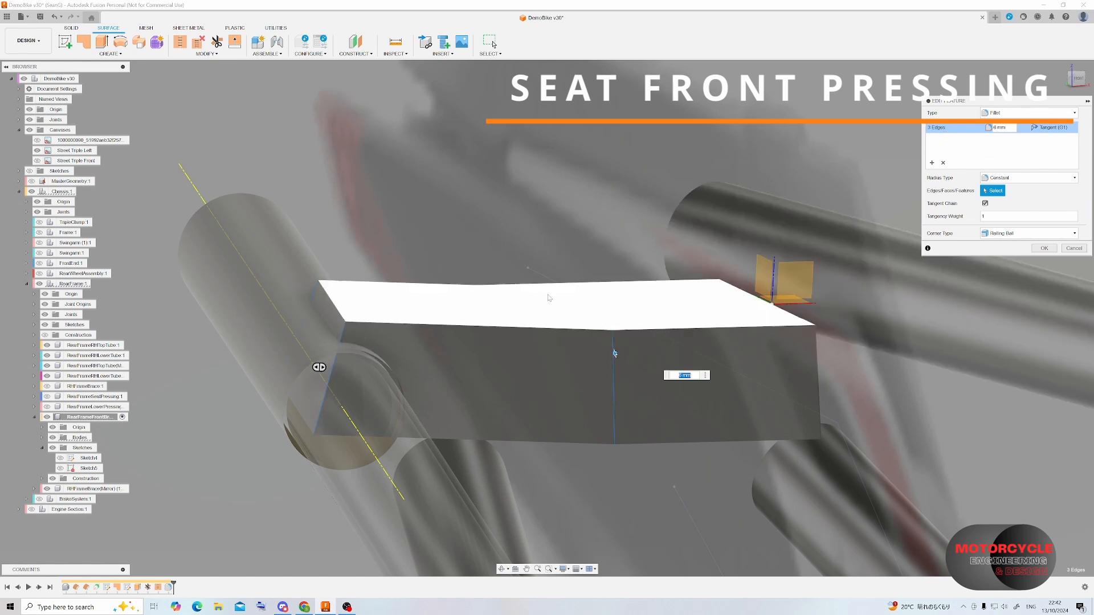
pyautogui.click(473, 296)
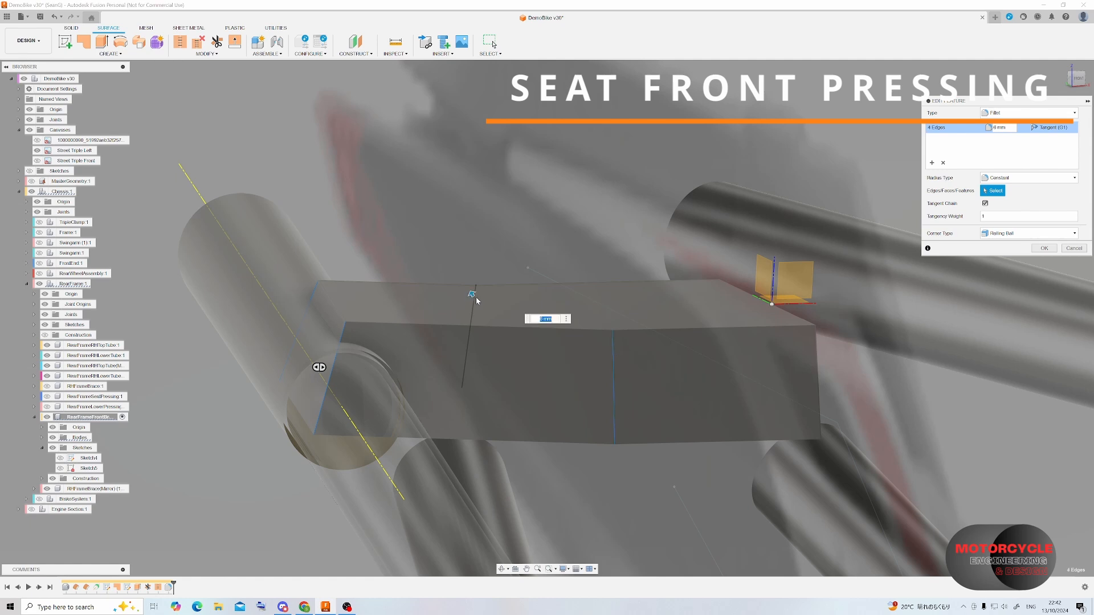
pyautogui.click(1033, 248)
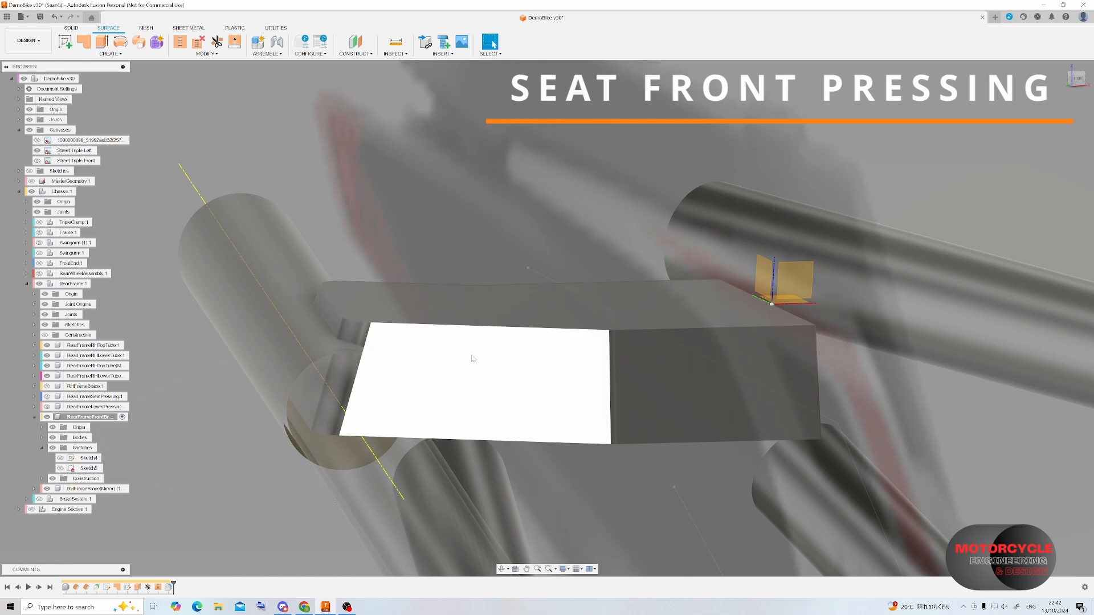
# - Trim away the pressing surfaces that lie inside the outer tube, using the tube's surface as the trim tool
pyautogui.scroll(2, 640, 334)
pyautogui.keyDown('shift'); pyautogui.moveTo(637, 320); pyautogui.dragTo(594, 341, button='middle'); pyautogui.keyUp('shift')
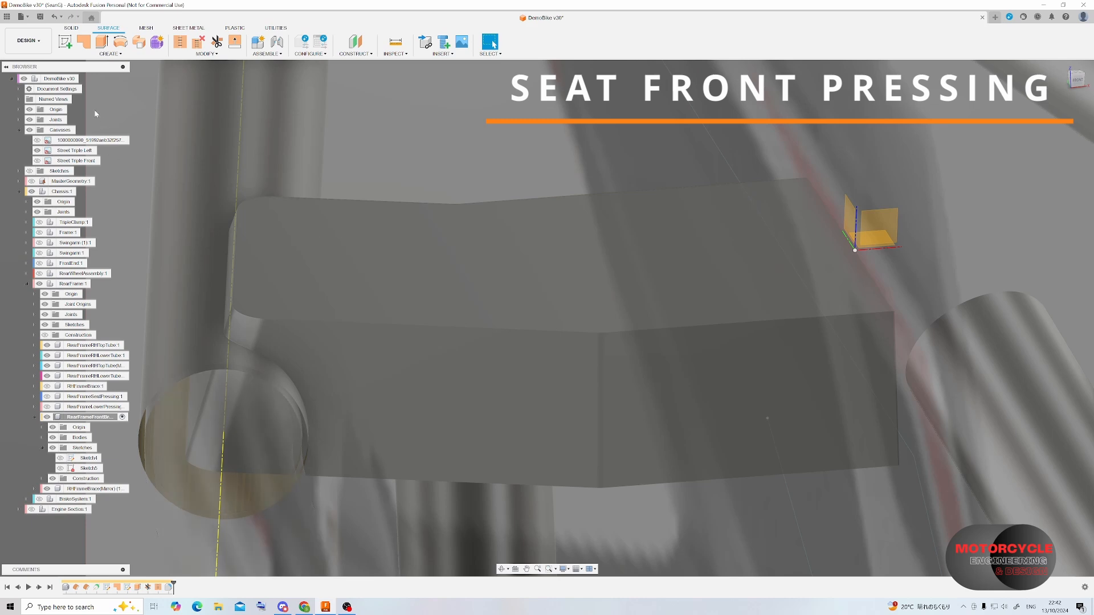
pyautogui.click(216, 41)
pyautogui.click(239, 356)
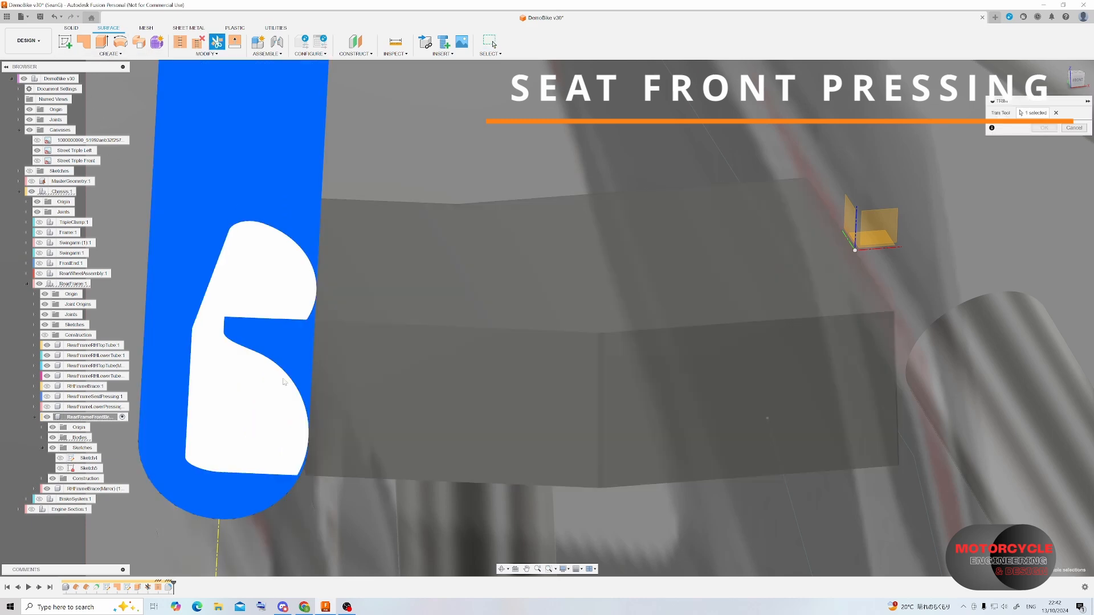
pyautogui.click(1044, 128)
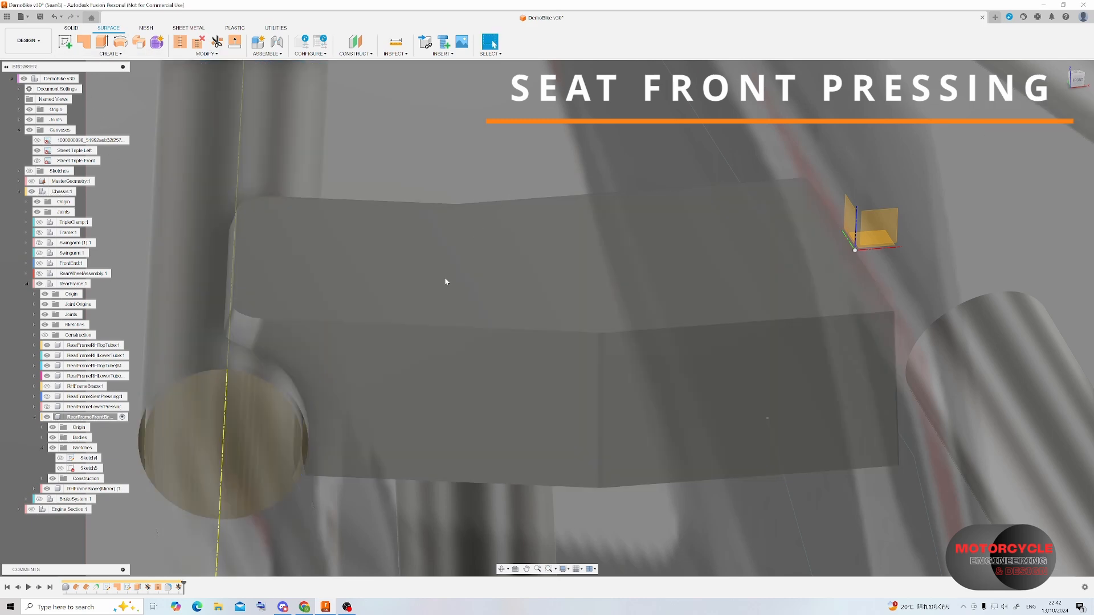
pyautogui.keyDown('shift'); pyautogui.moveTo(375, 324); pyautogui.dragTo(210, 358, button='middle'); pyautogui.keyUp('shift')
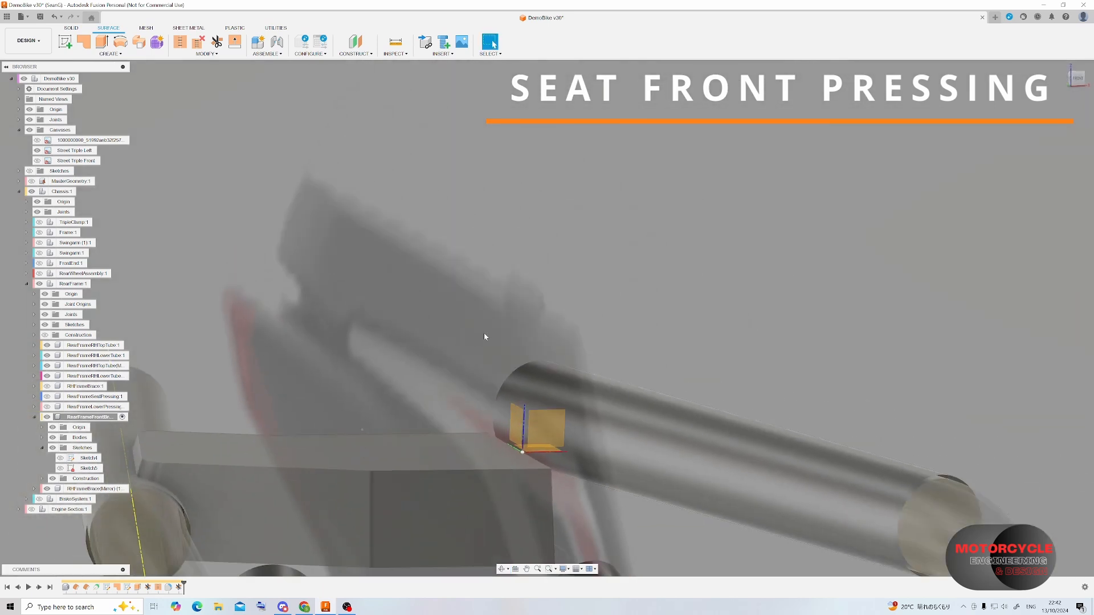
pyautogui.keyDown('shift'); pyautogui.moveTo(485, 337); pyautogui.dragTo(365, 330, button='middle'); pyautogui.keyUp('shift')
pyautogui.click(180, 42)
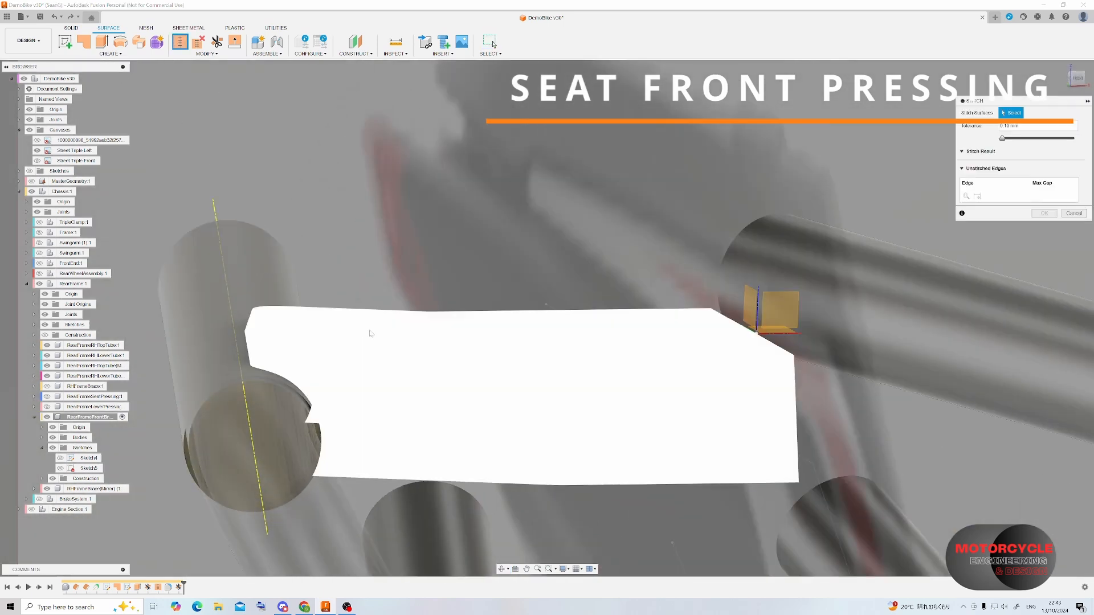
pyautogui.click(1074, 214)
# - Hide the tube surface bodies in the pressing component and identify Body14 as the pressing surface
pyautogui.click(43, 437)
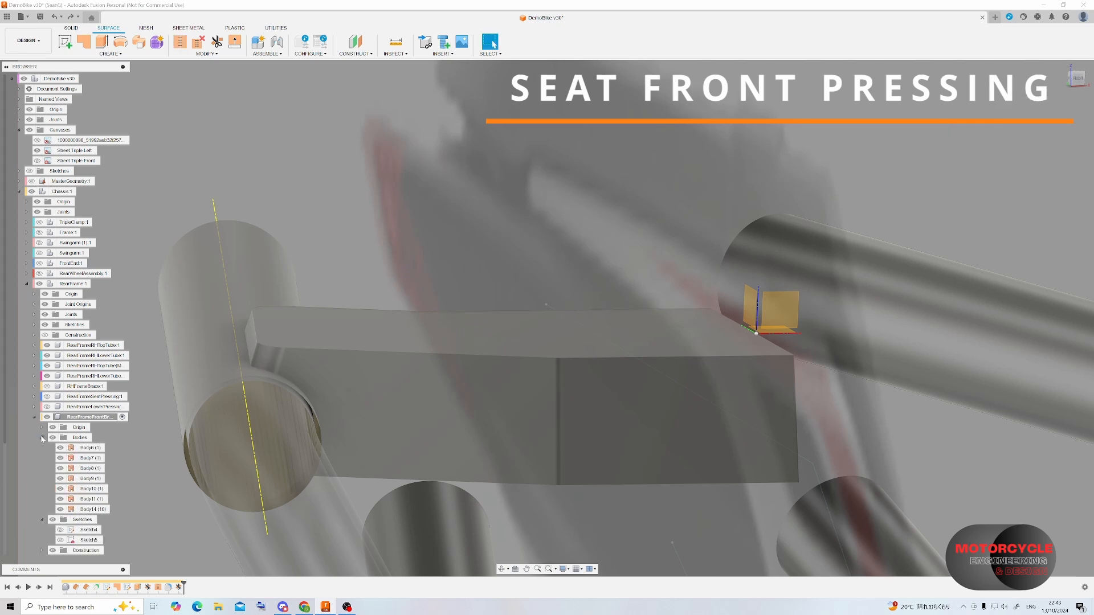
pyautogui.click(60, 448)
pyautogui.click(60, 458)
pyautogui.click(60, 469)
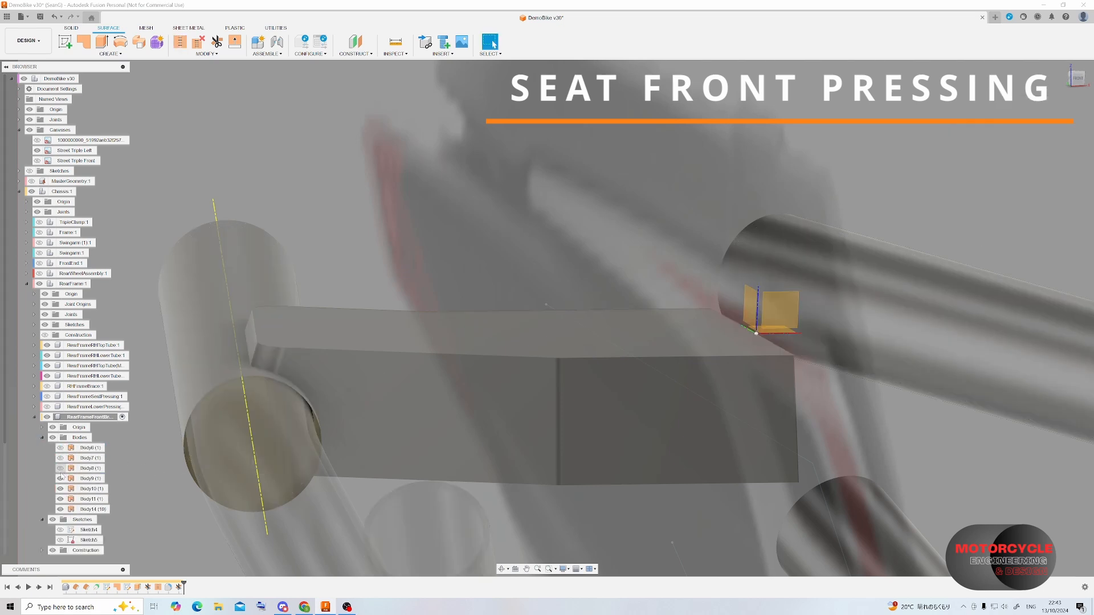
pyautogui.click(60, 479)
pyautogui.click(61, 489)
pyautogui.click(60, 499)
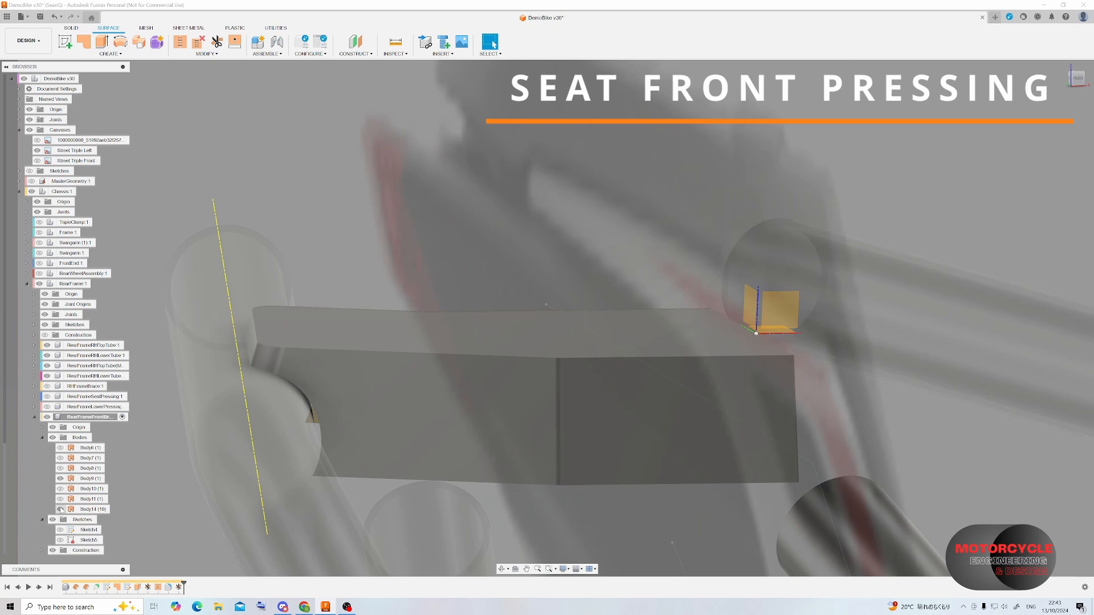
pyautogui.click(85, 510)
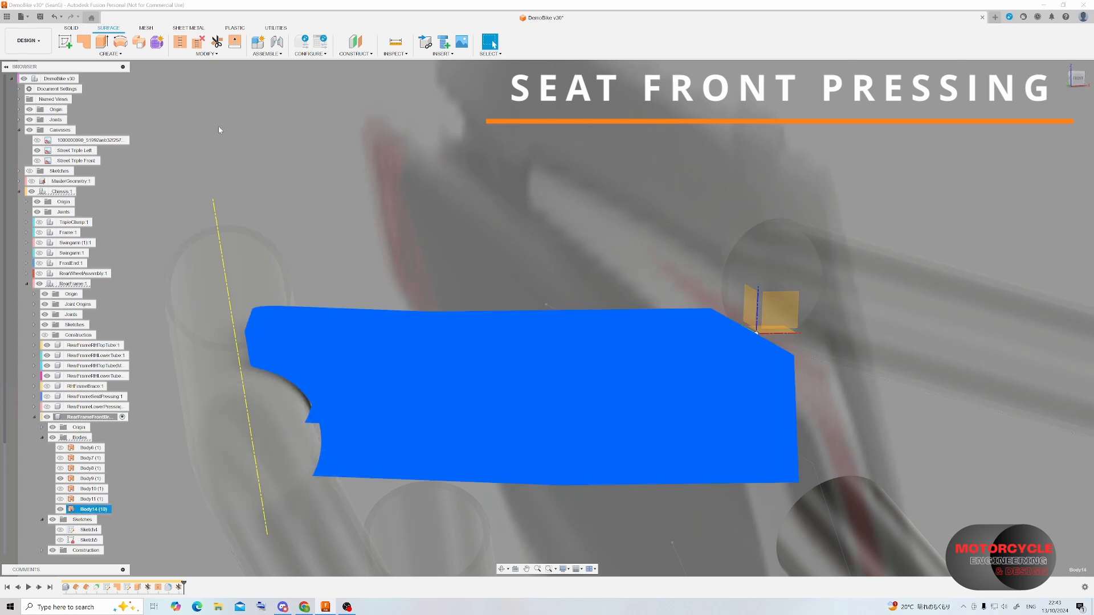
pyautogui.click(210, 101)
# - Fillet the edge chain between the pressing's flat top face and its tapered walls with a 4 mm radius
pyautogui.click(205, 54)
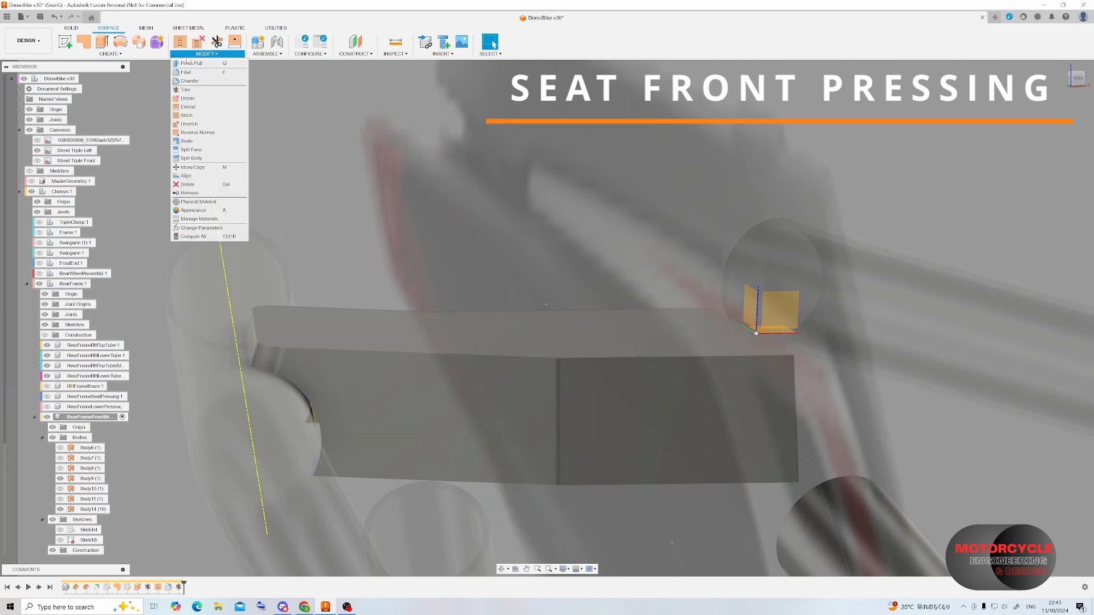
pyautogui.click(191, 74)
pyautogui.click(350, 353)
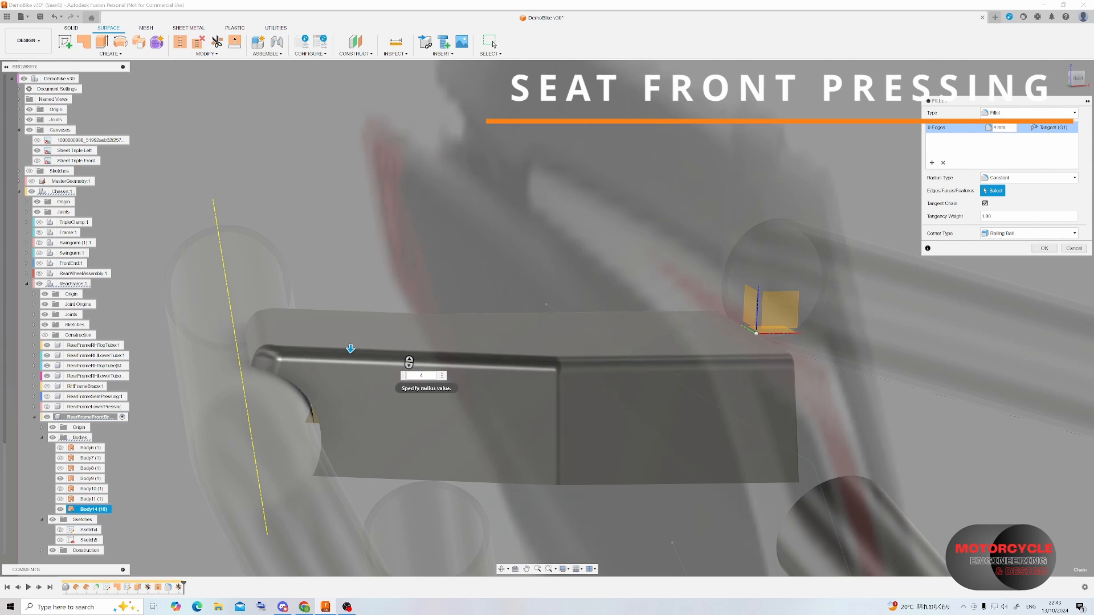
pyautogui.press('Return')
# - Thicken the pressing's surface by 1.6 mm on one side as a new body
pyautogui.click(140, 55)
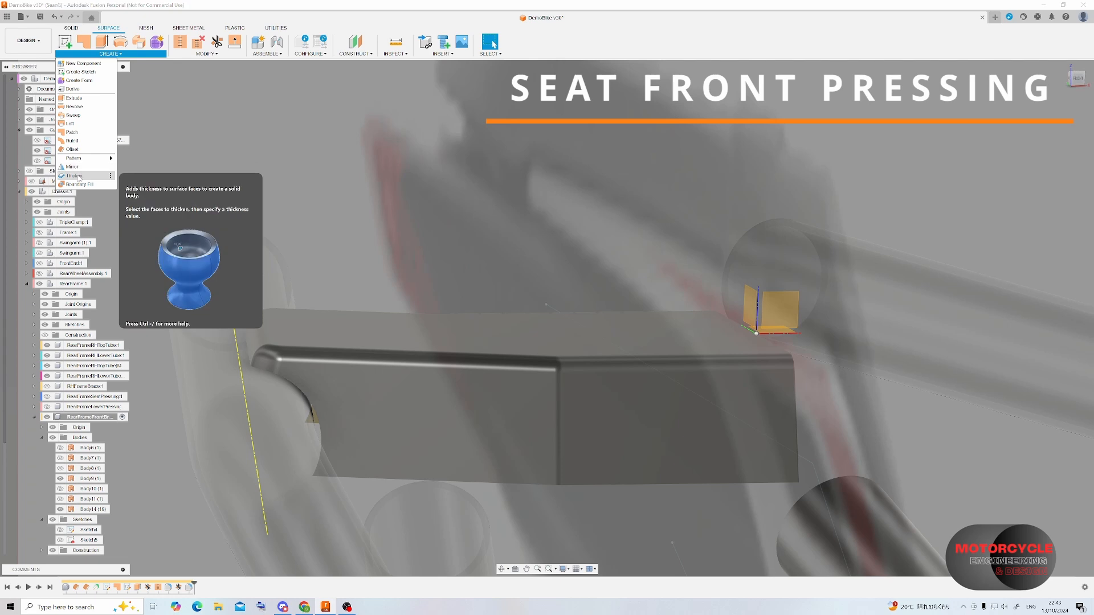
pyautogui.click(74, 175)
pyautogui.click(542, 304)
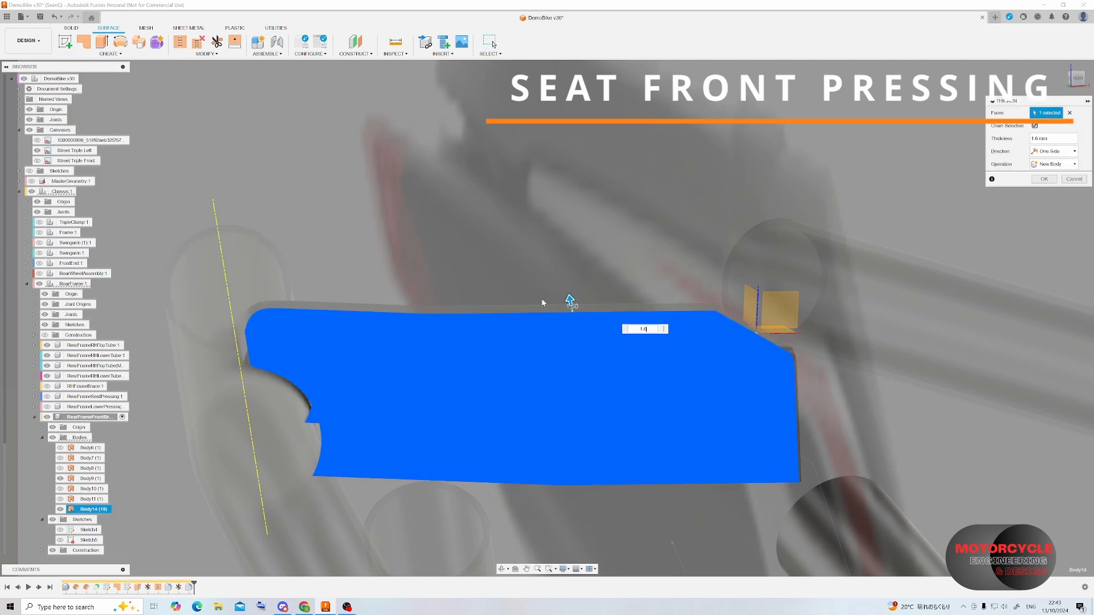
pyautogui.press('Return')
# - Roll the design history back to before the thicken and show the Body14 surface
pyautogui.keyDown('shift'); pyautogui.moveTo(402, 402); pyautogui.dragTo(372, 397, button='middle'); pyautogui.keyUp('shift')
pyautogui.click(237, 571)
pyautogui.moveTo(205, 584); pyautogui.dragTo(194, 585)
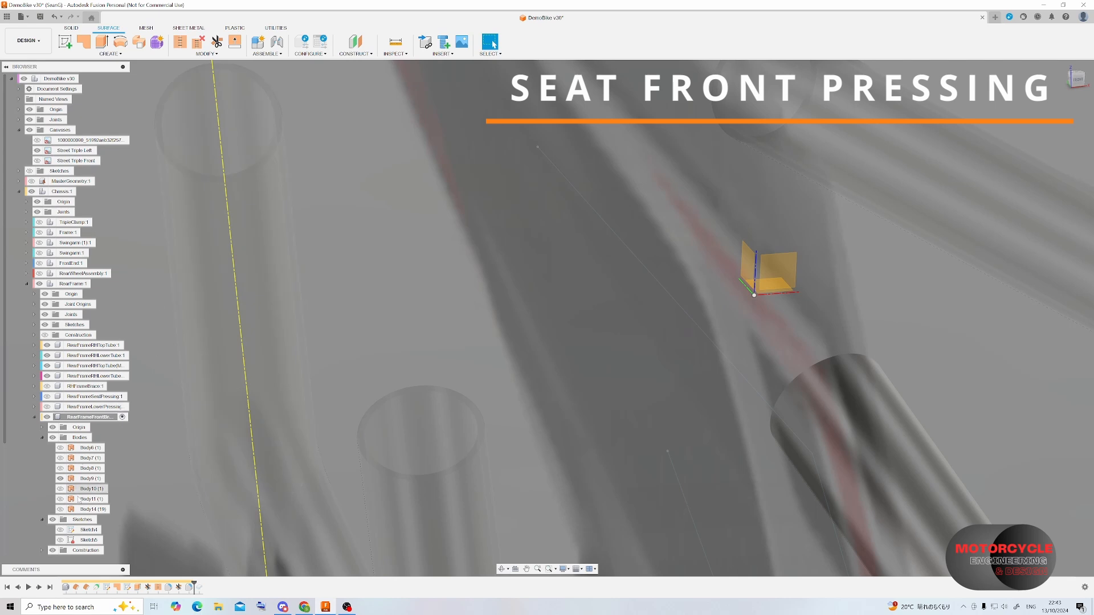
pyautogui.click(60, 509)
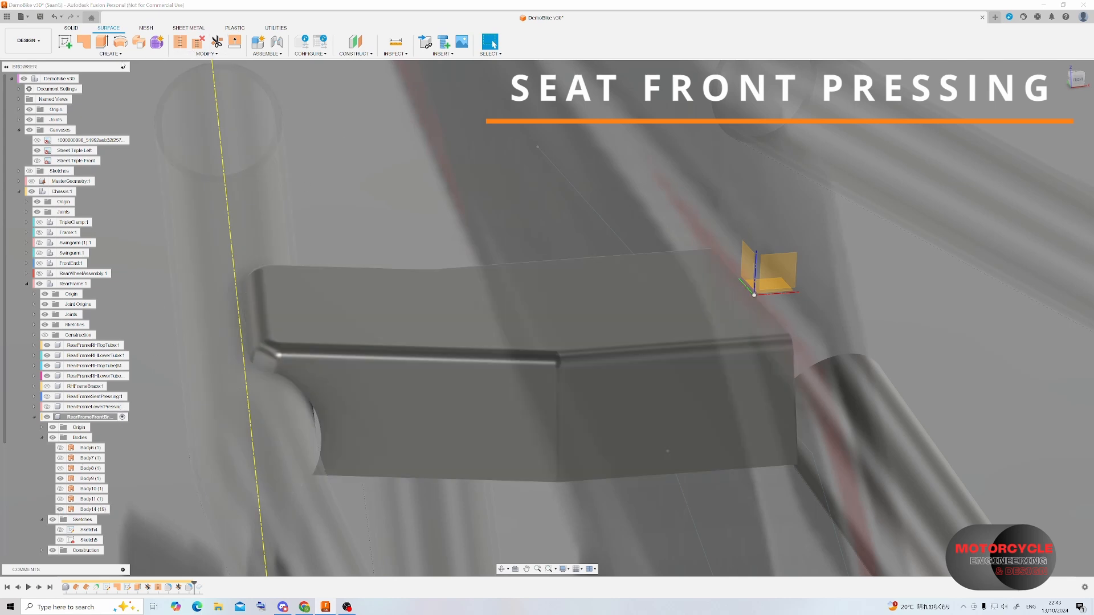
# - Mirror the Body14 surface across the pressing component's YZ origin plane as a new body
pyautogui.click(111, 54)
pyautogui.click(96, 169)
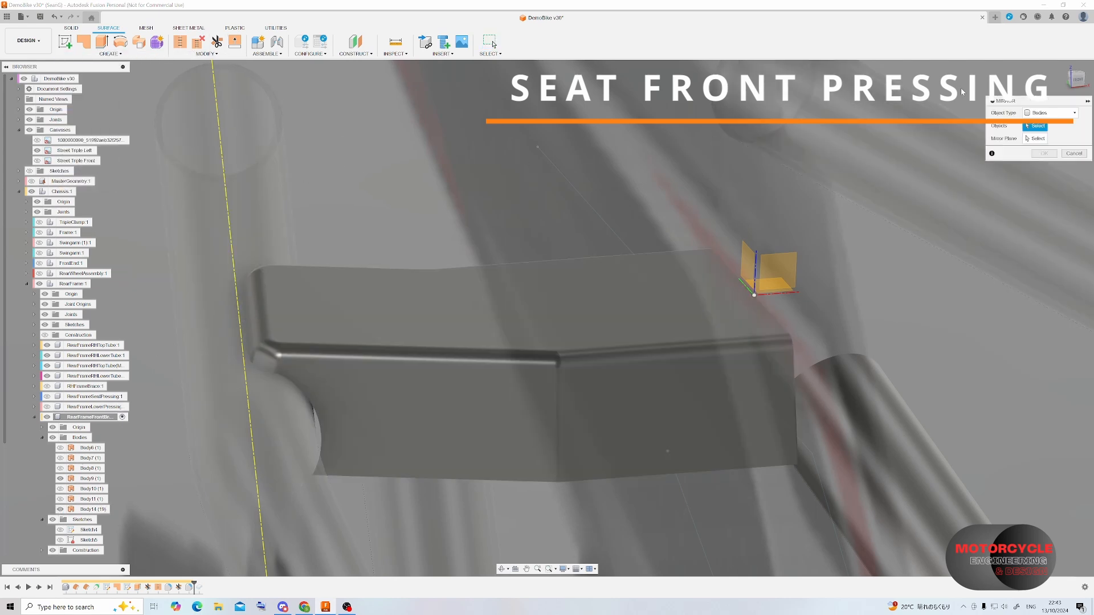
pyautogui.click(687, 328)
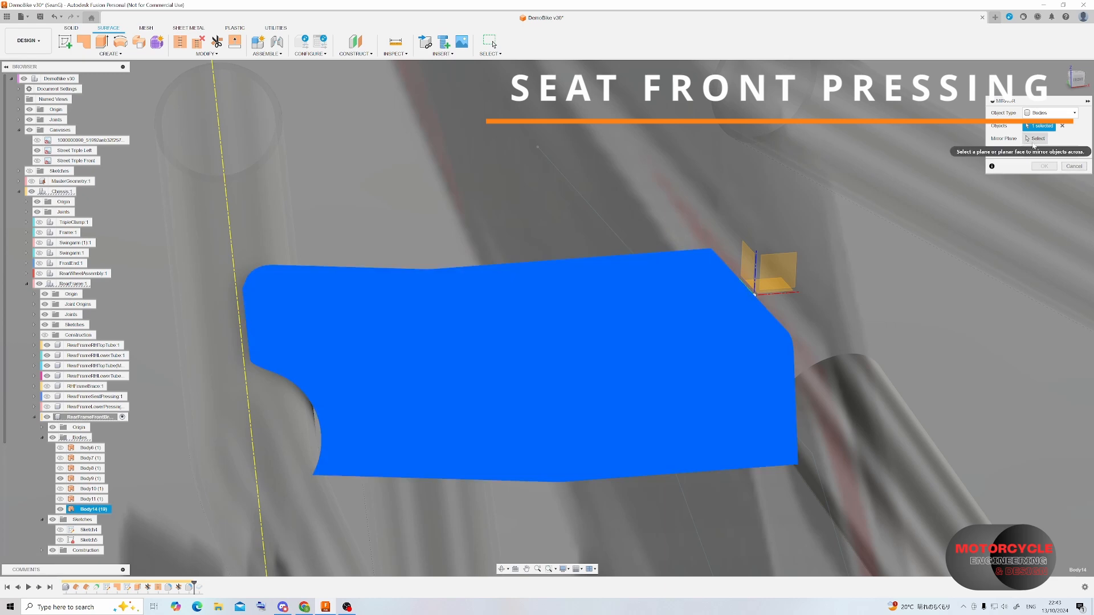
pyautogui.click(745, 260)
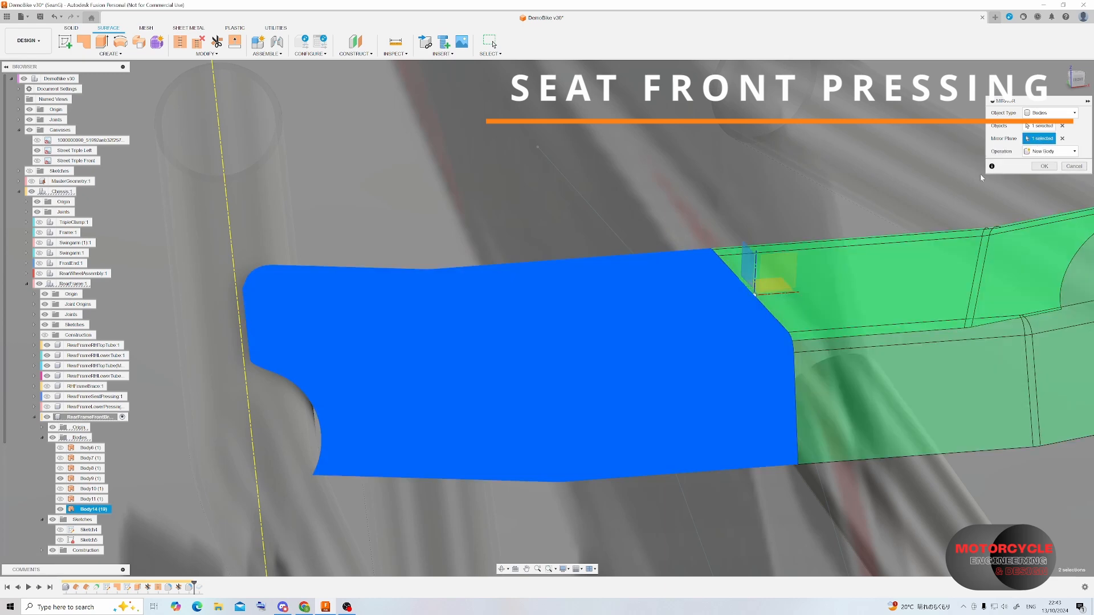
pyautogui.click(1045, 166)
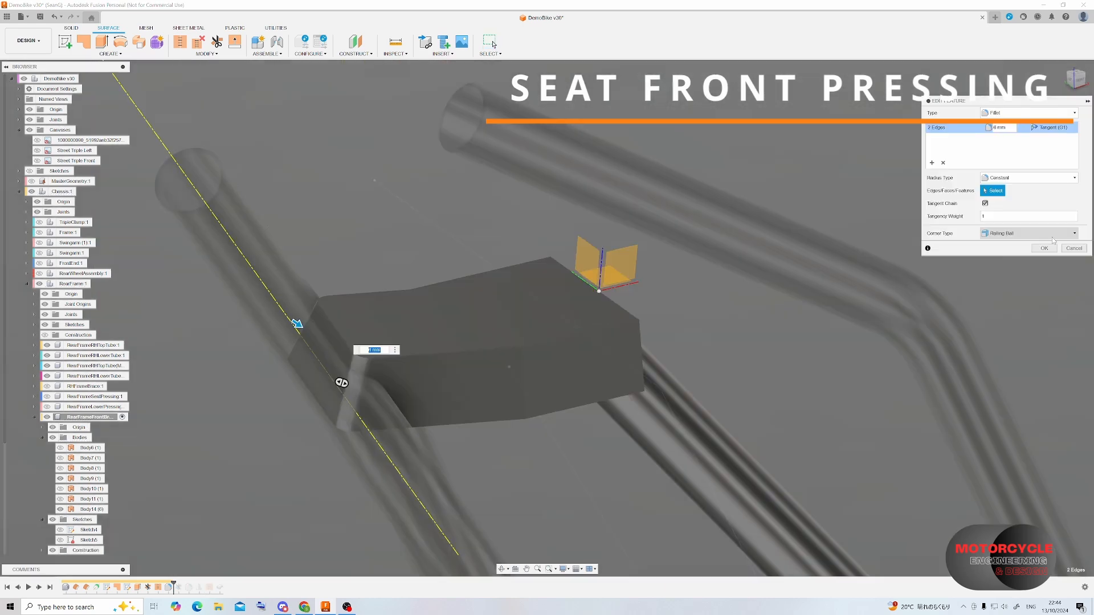
# - Close the two-edge corner fillet edit and fillet the bend edge in the pressing's front wall with a 15 mm radius
pyautogui.click(1044, 249)
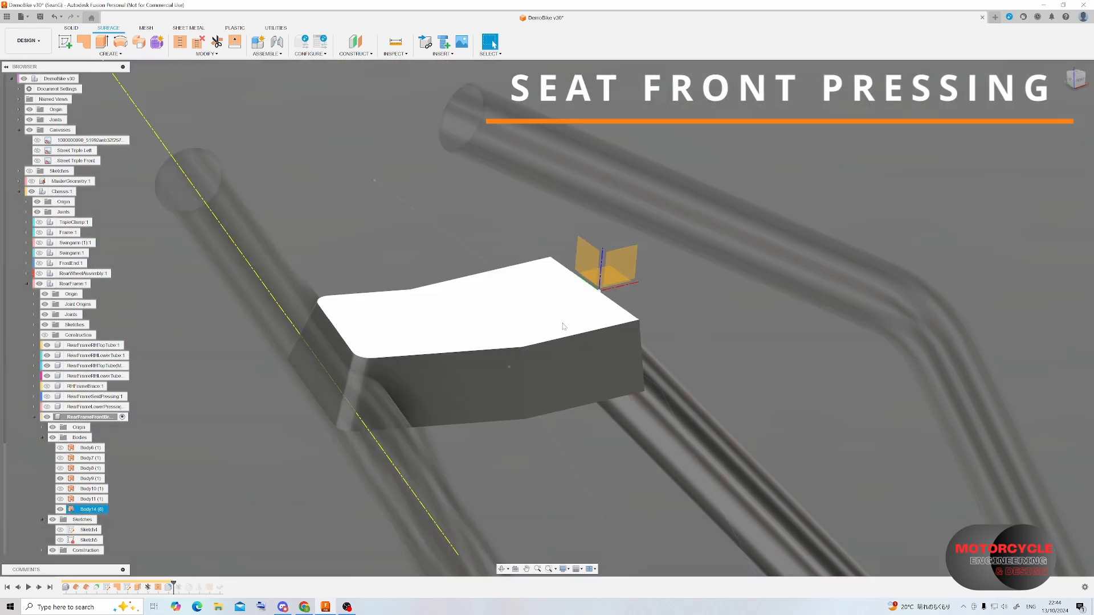
pyautogui.click(205, 53)
pyautogui.click(197, 80)
pyautogui.click(523, 373)
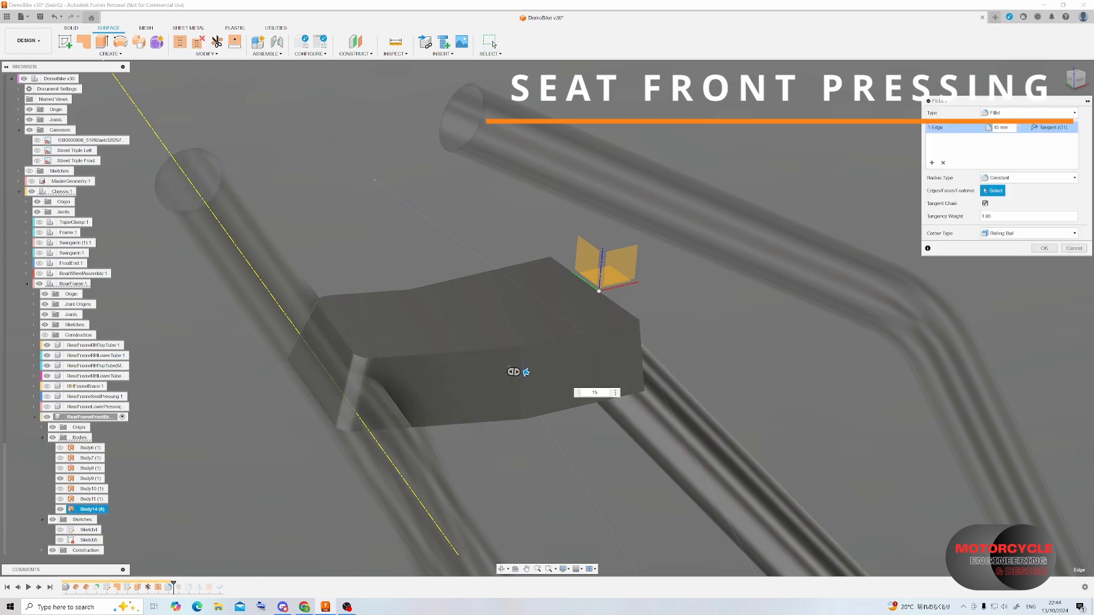
pyautogui.press('Return')
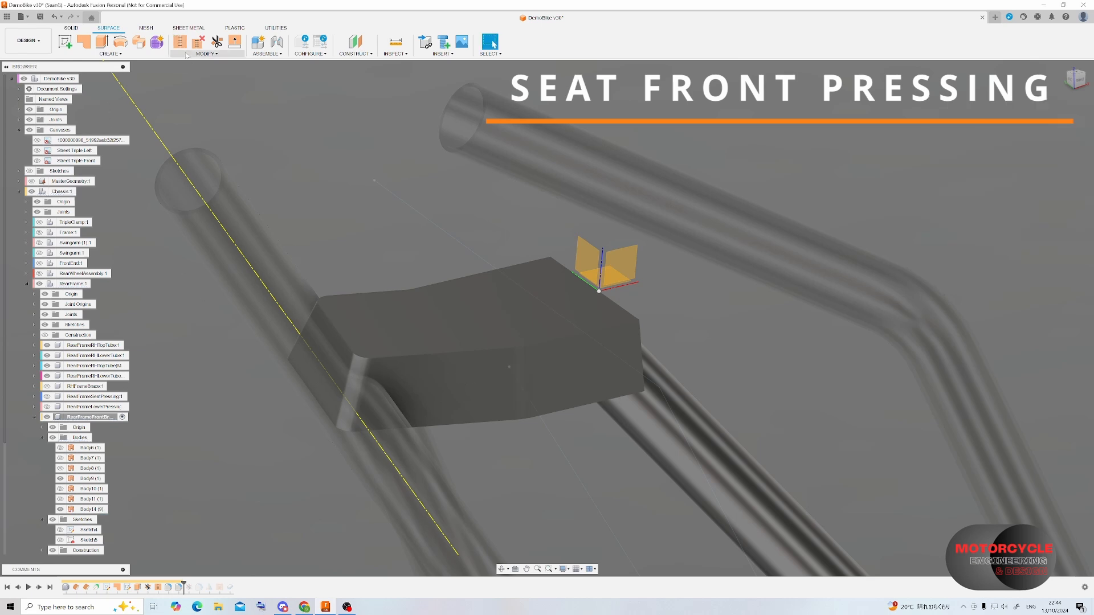
# - Fillet the bend edge in the pressing's rear wall with a 15 mm radius
pyautogui.click(205, 54)
pyautogui.click(197, 80)
pyautogui.click(408, 295)
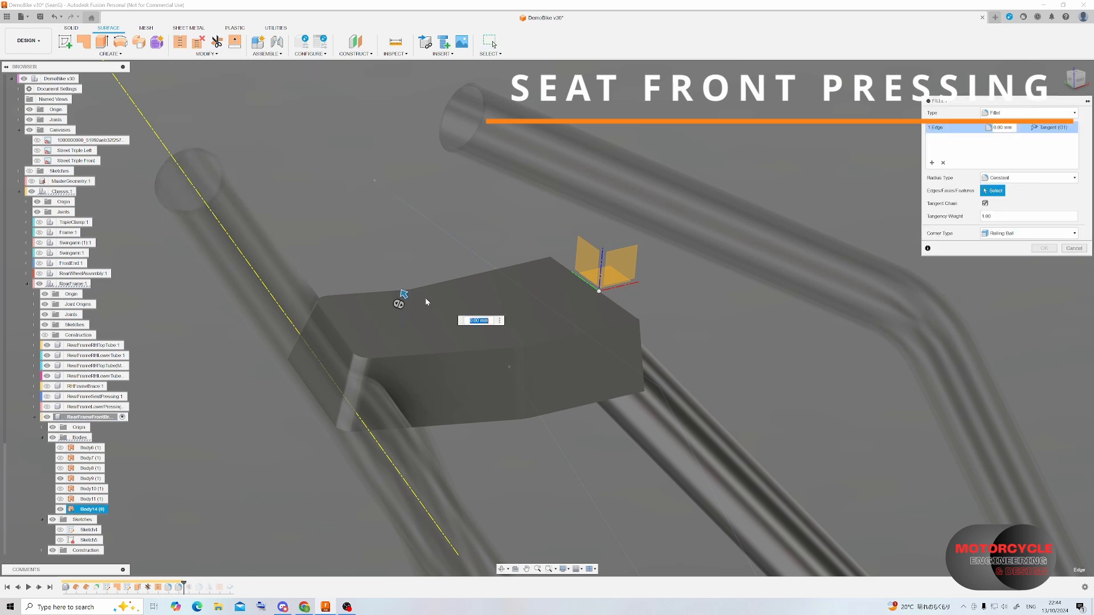
pyautogui.write('10')
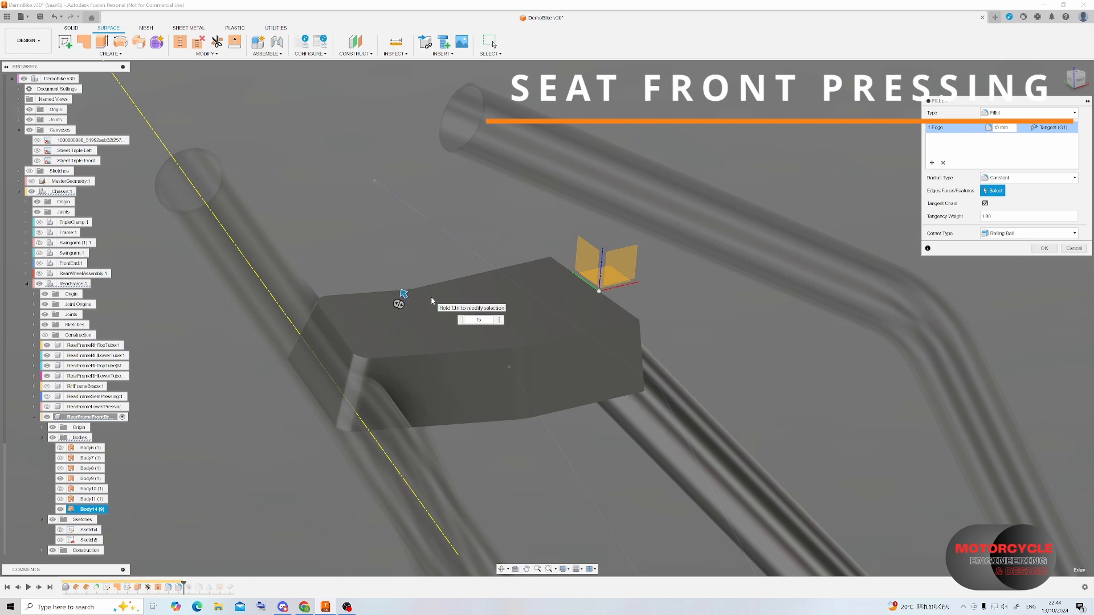
pyautogui.press('Return')
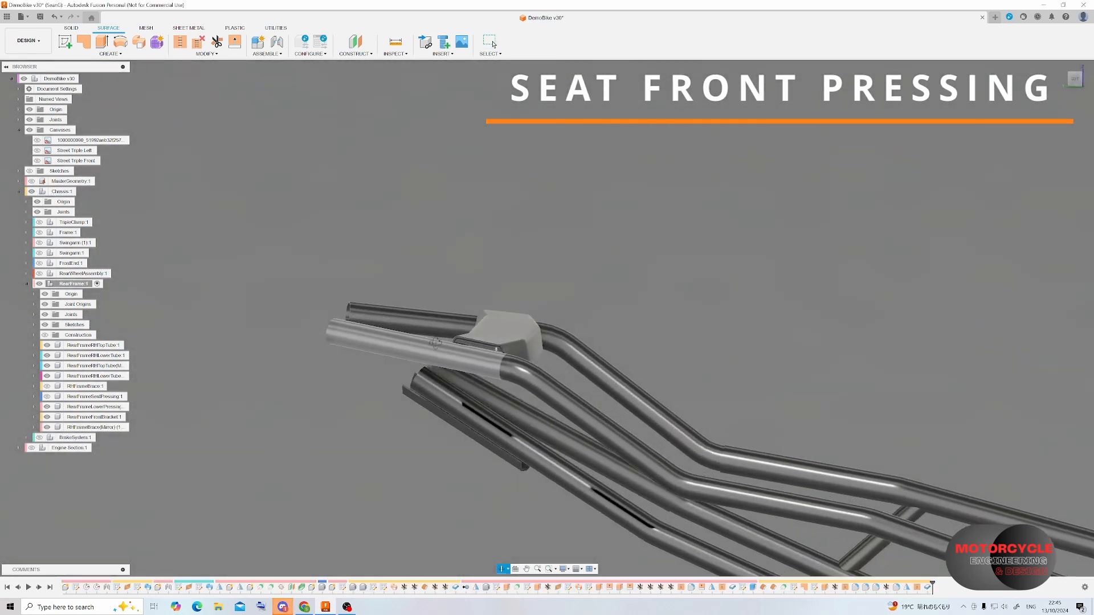
pyautogui.keyDown('shift'); pyautogui.moveTo(436, 343); pyautogui.dragTo(689, 371, button='middle'); pyautogui.keyUp('shift')
pyautogui.scroll(5, 453, 342)
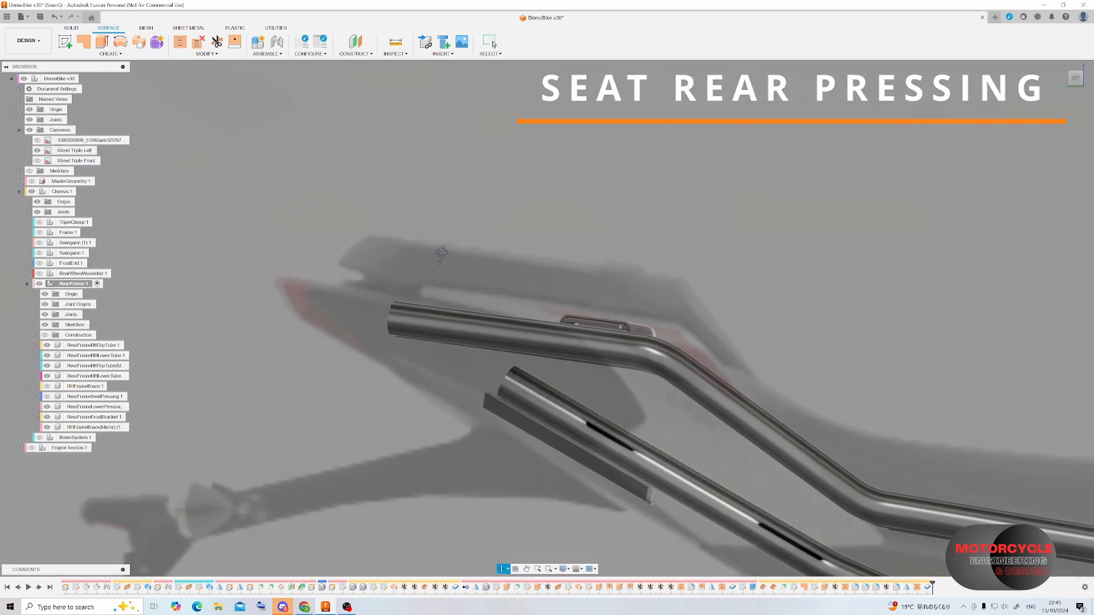
pyautogui.keyDown('shift'); pyautogui.moveTo(433, 253); pyautogui.dragTo(433, 265, button='middle'); pyautogui.keyUp('shift')
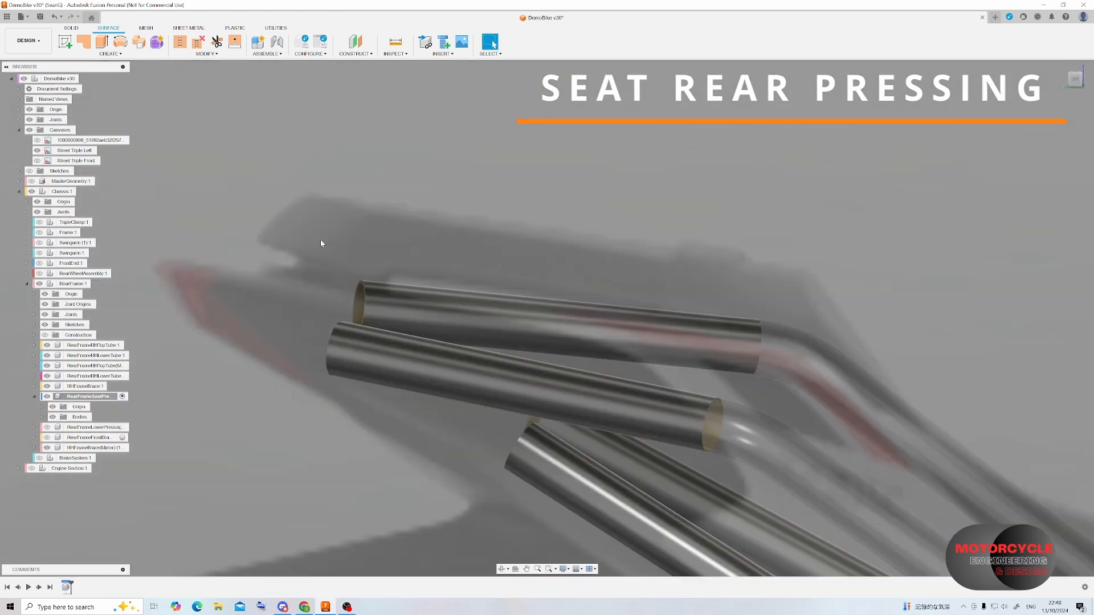
pyautogui.scroll(-3, 320, 244)
pyautogui.keyDown('shift'); pyautogui.moveTo(350, 273); pyautogui.dragTo(358, 257, button='middle'); pyautogui.keyUp('shift')
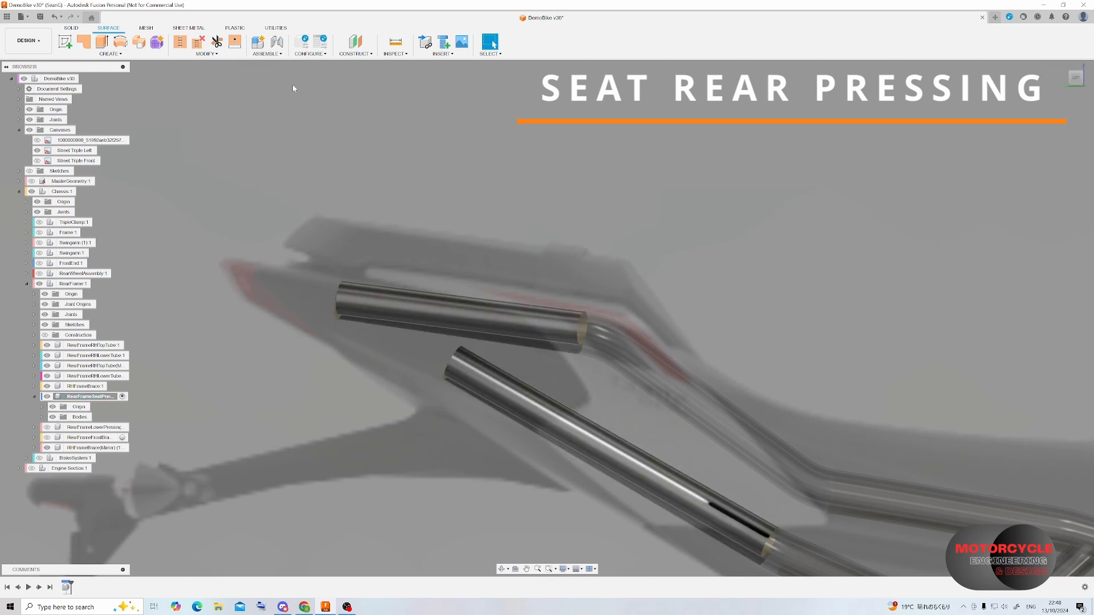
# - Create an internal standard component named RearFrameSeatPressingPart1 inside RearFrameSeatPressing and activate it
pyautogui.click(267, 54)
pyautogui.click(276, 69)
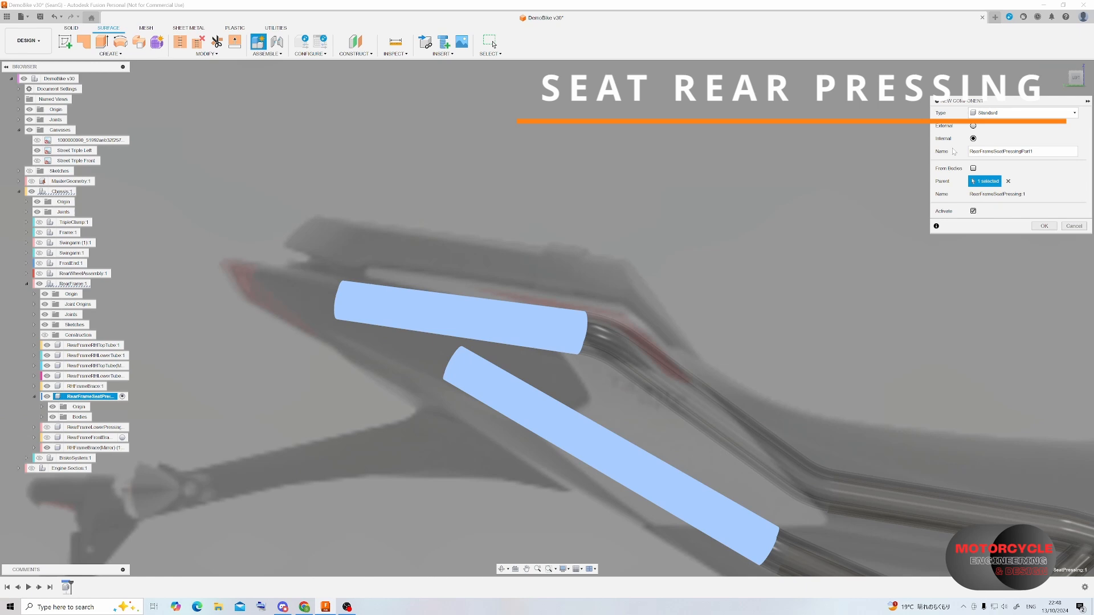
pyautogui.click(1044, 226)
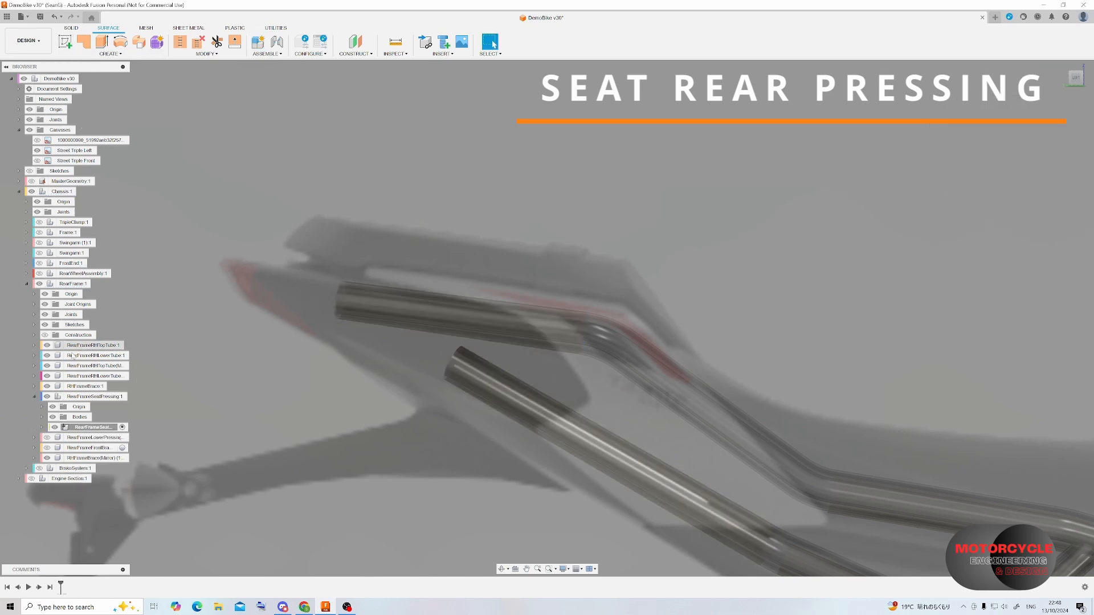
# - Move the RearFrameSeatPressing component -5 mm along Z so its origin sits lower against the top tube
pyautogui.click(42, 427)
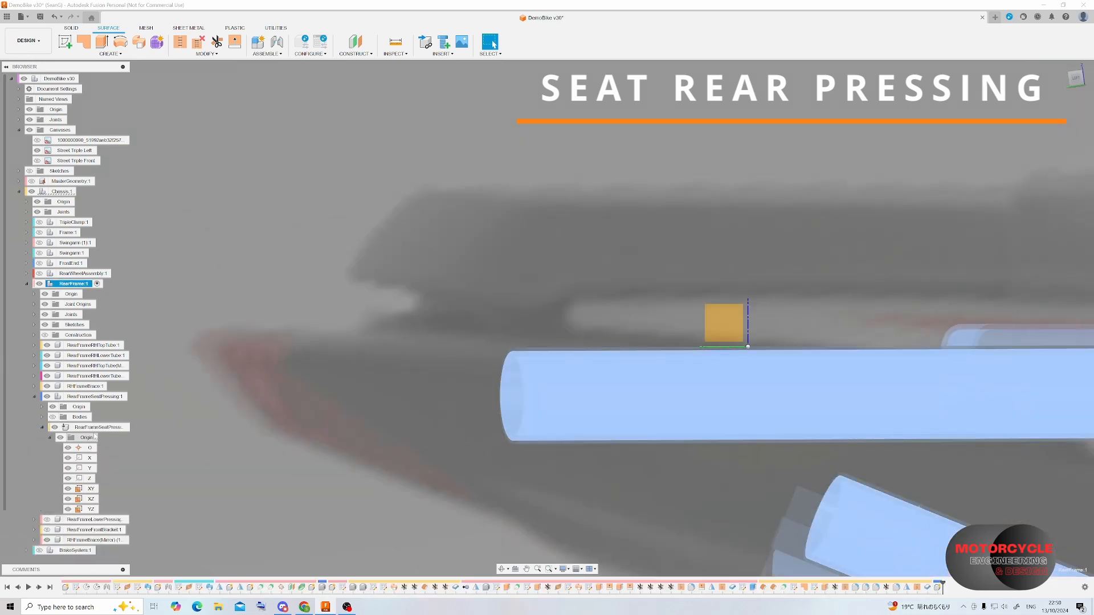
pyautogui.rightClick(91, 428)
pyautogui.rightClick(69, 399)
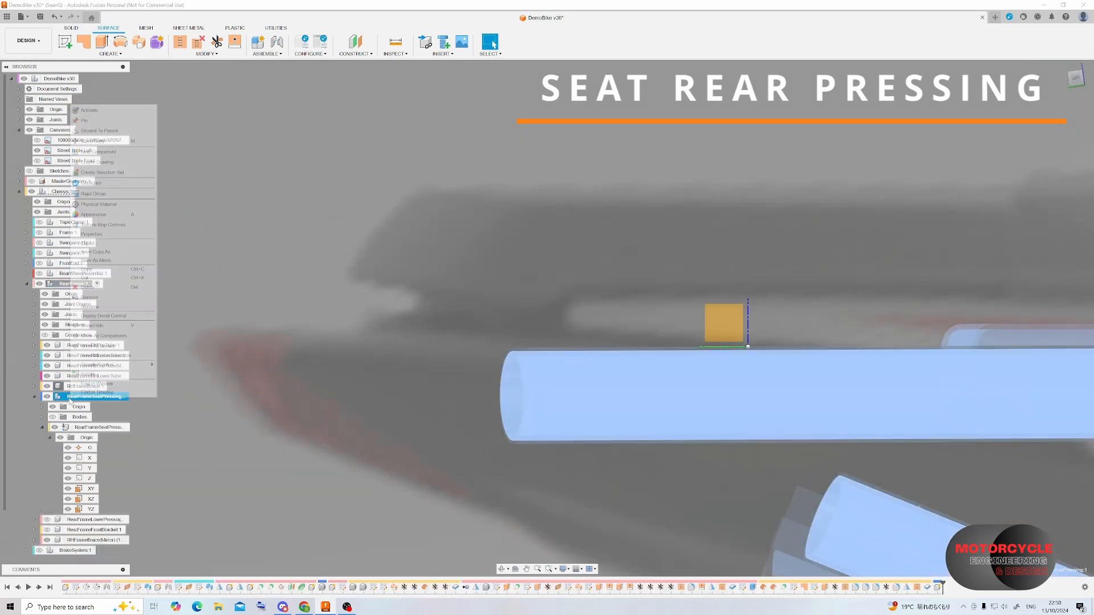
pyautogui.click(99, 141)
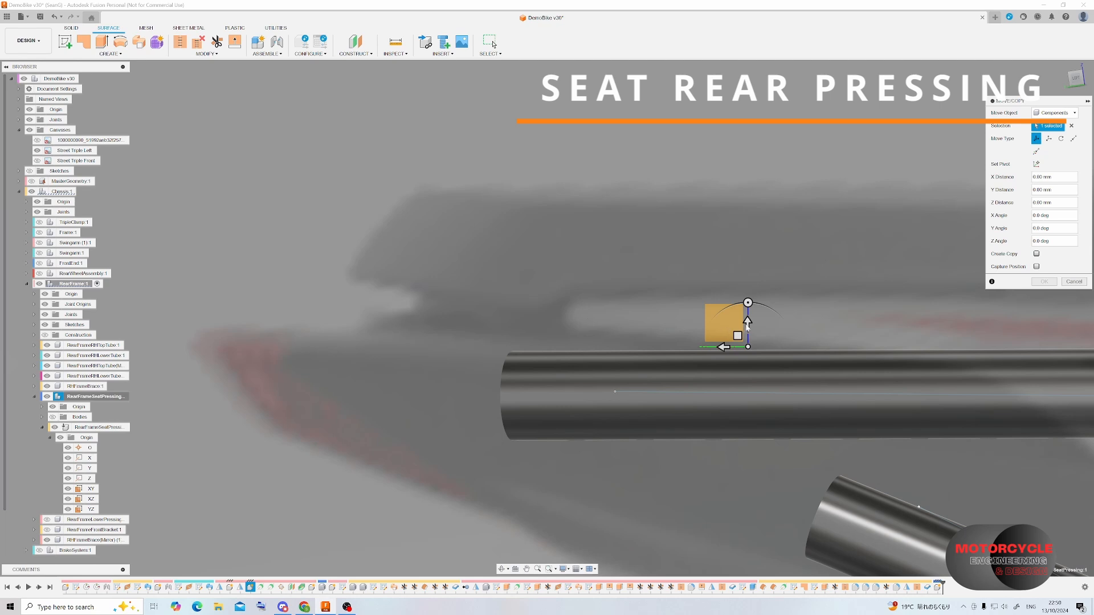
pyautogui.moveTo(747, 325); pyautogui.dragTo(747, 341)
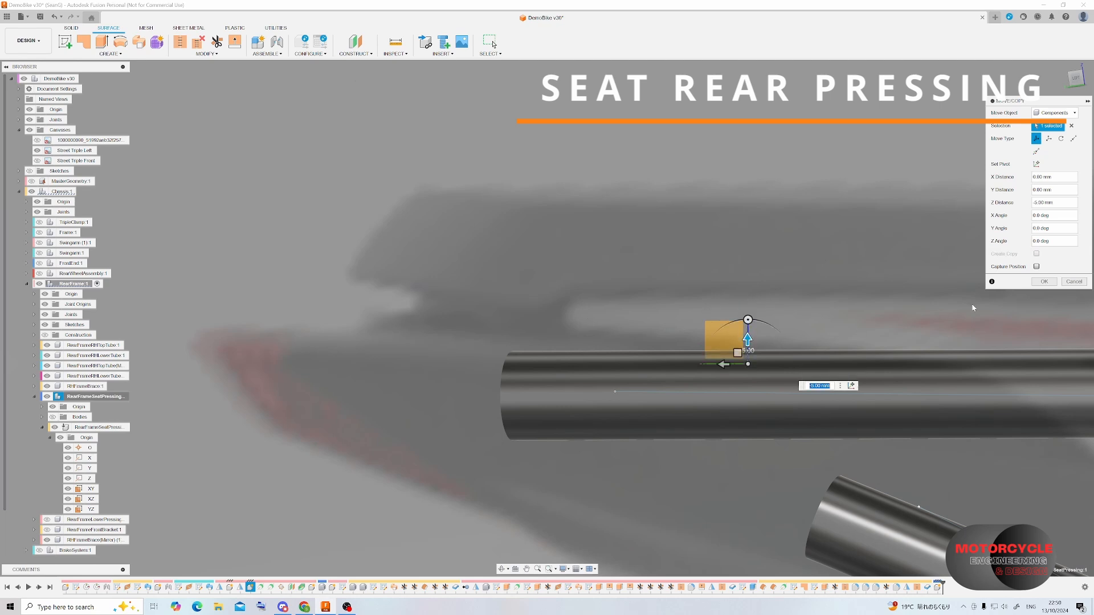
pyautogui.click(1042, 282)
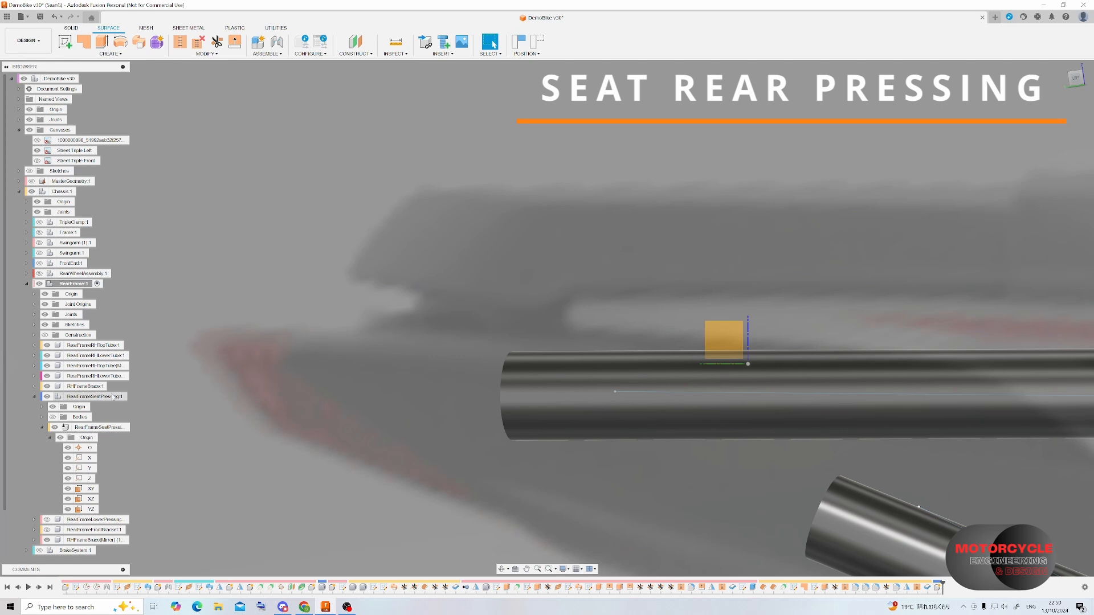
# - Activate the nested seat pressing part for a surface offset and capture the moved component's position
pyautogui.click(122, 427)
pyautogui.click(108, 53)
pyautogui.click(72, 149)
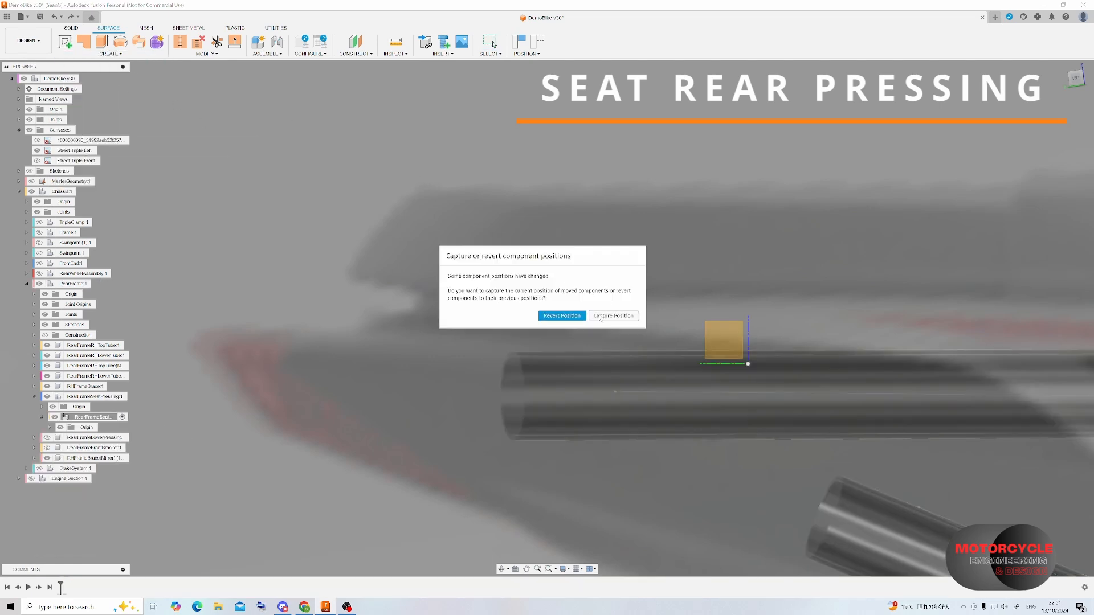
pyautogui.click(600, 317)
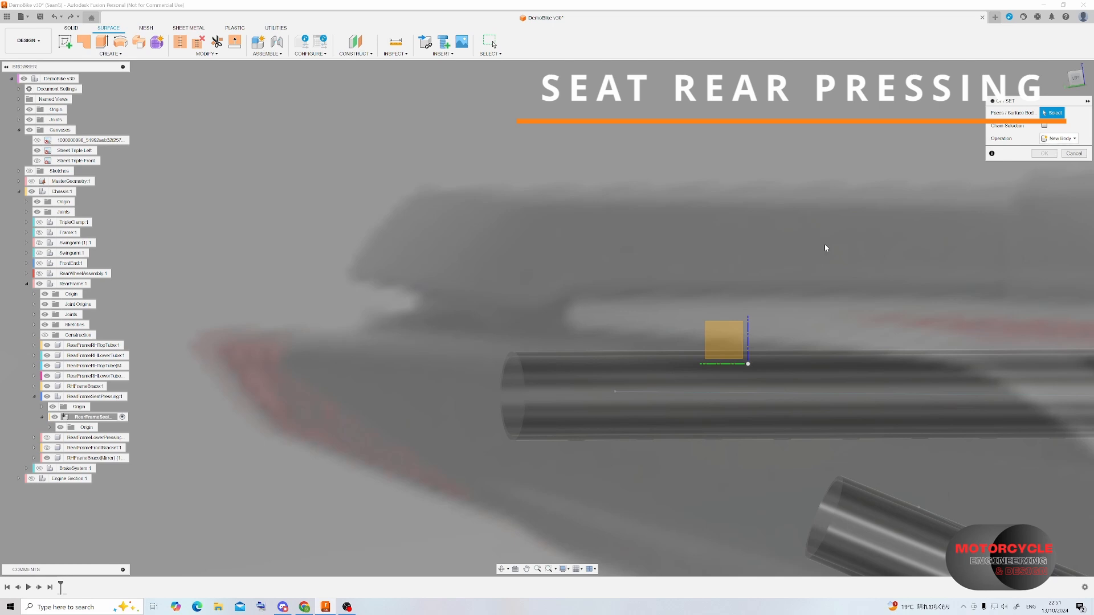
# - Offset the outer face of the right-hand top tube by 1 mm as a new surface body
pyautogui.click(621, 362)
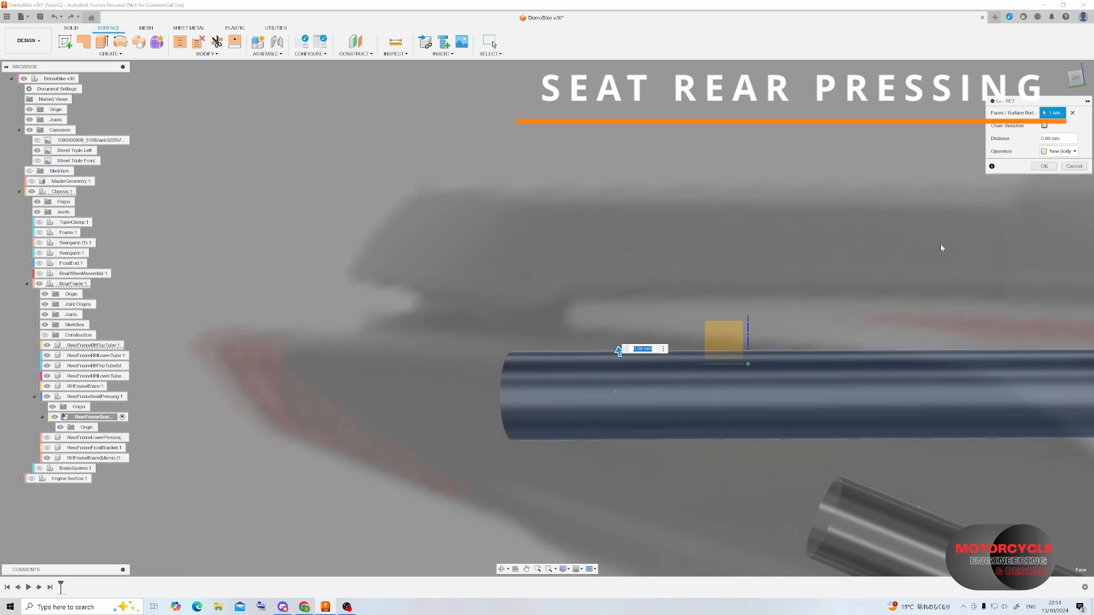
pyautogui.write('1')
pyautogui.click(1044, 166)
pyautogui.keyDown('shift'); pyautogui.moveTo(696, 272); pyautogui.dragTo(440, 246, button='middle'); pyautogui.keyUp('shift')
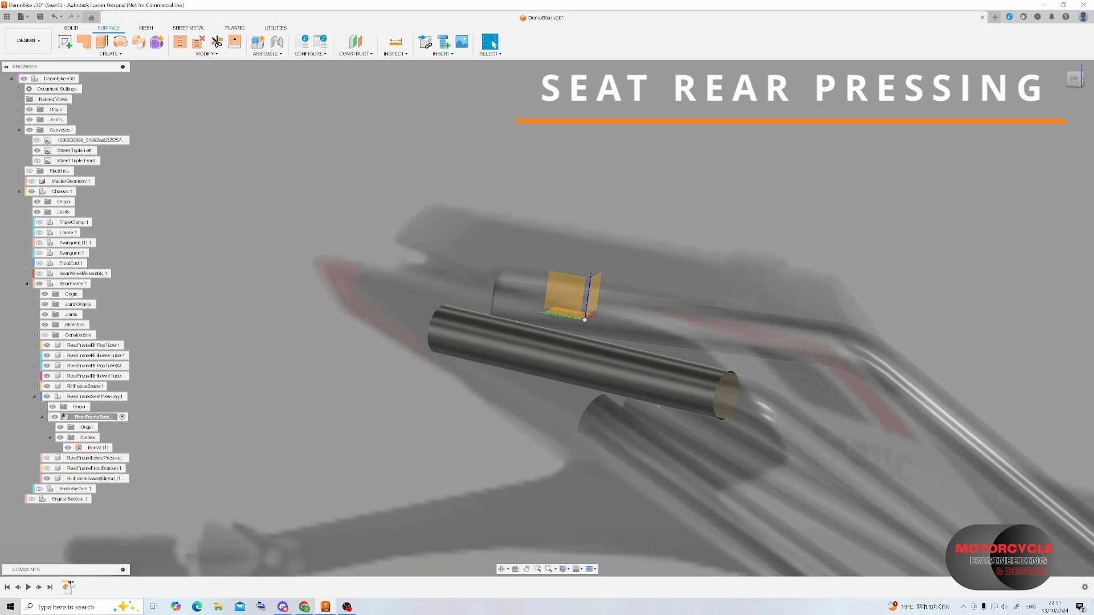
pyautogui.rightClick(66, 587)
pyautogui.click(101, 550)
# - Start a sketch on the part's YZ origin plane and draw a horizontal line rearward from the origin past the tube's end
pyautogui.click(65, 42)
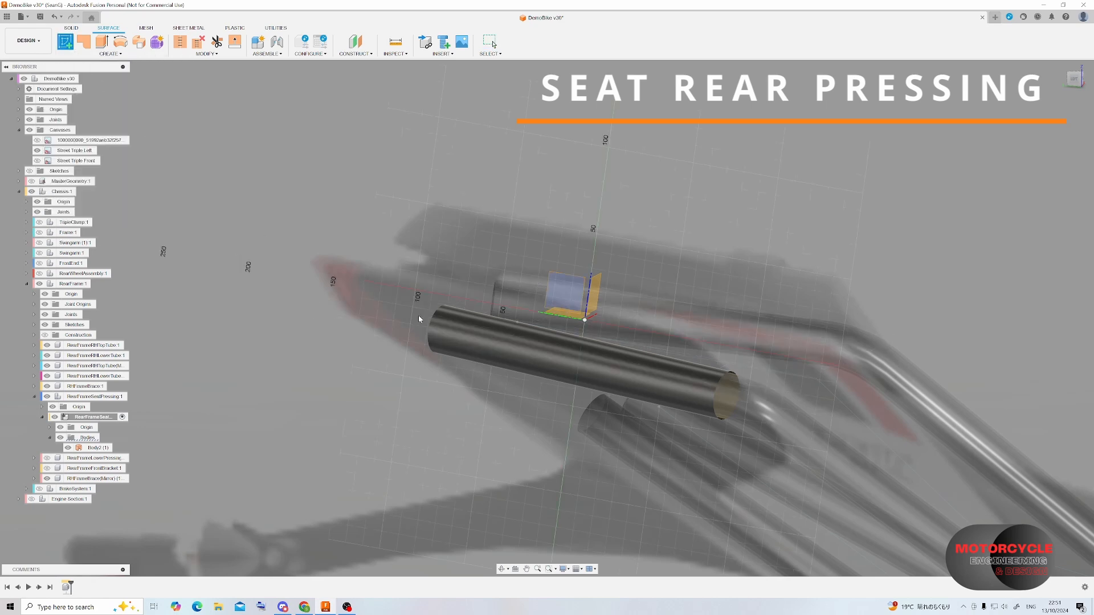
pyautogui.click(567, 293)
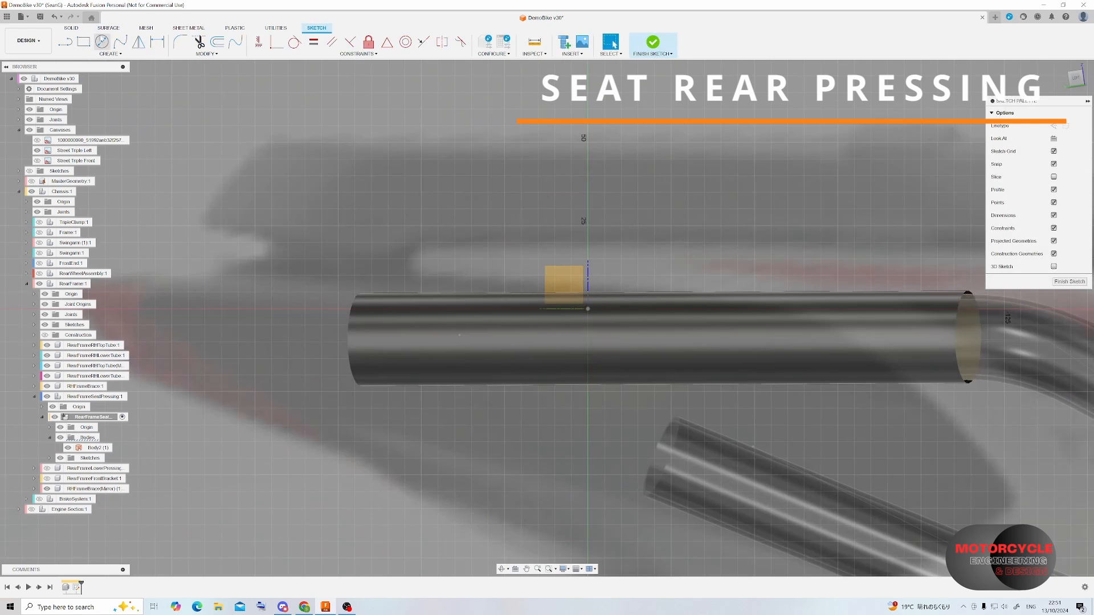
pyautogui.press('l')
pyautogui.click(588, 309)
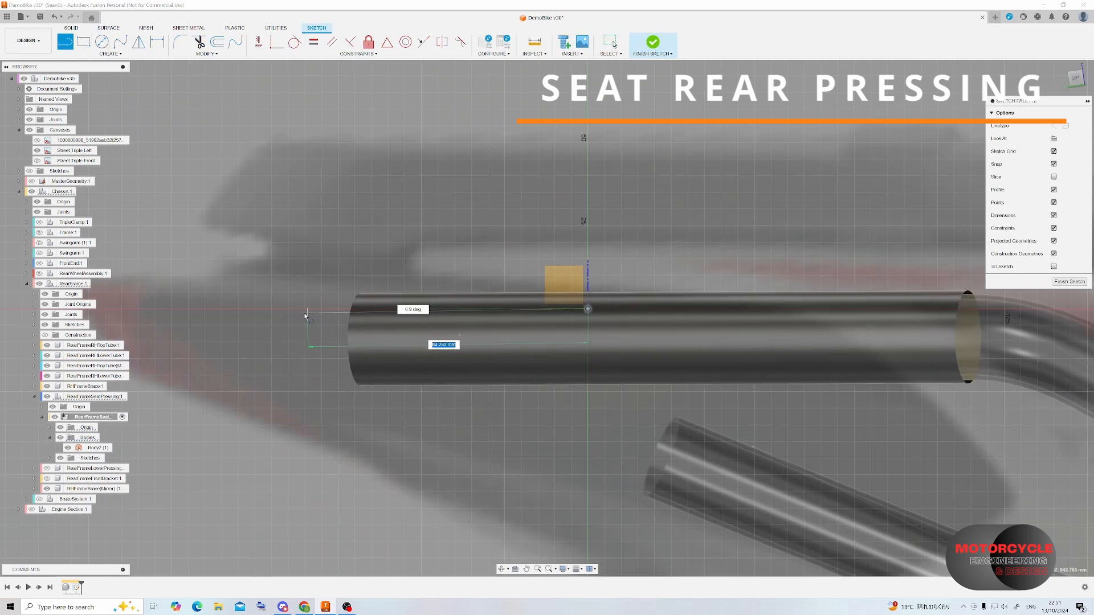
pyautogui.click(244, 310)
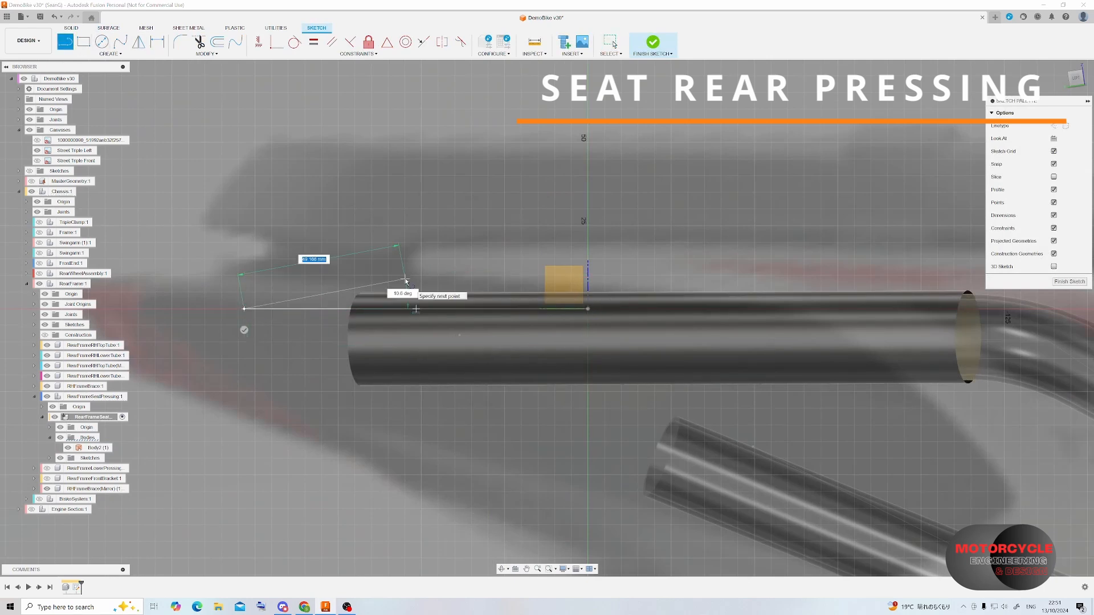
pyautogui.press('Escape')
# - Set the horizontal line's length to 100 mm and finish the sketch
pyautogui.press('d')
pyautogui.click(305, 309)
pyautogui.click(322, 109)
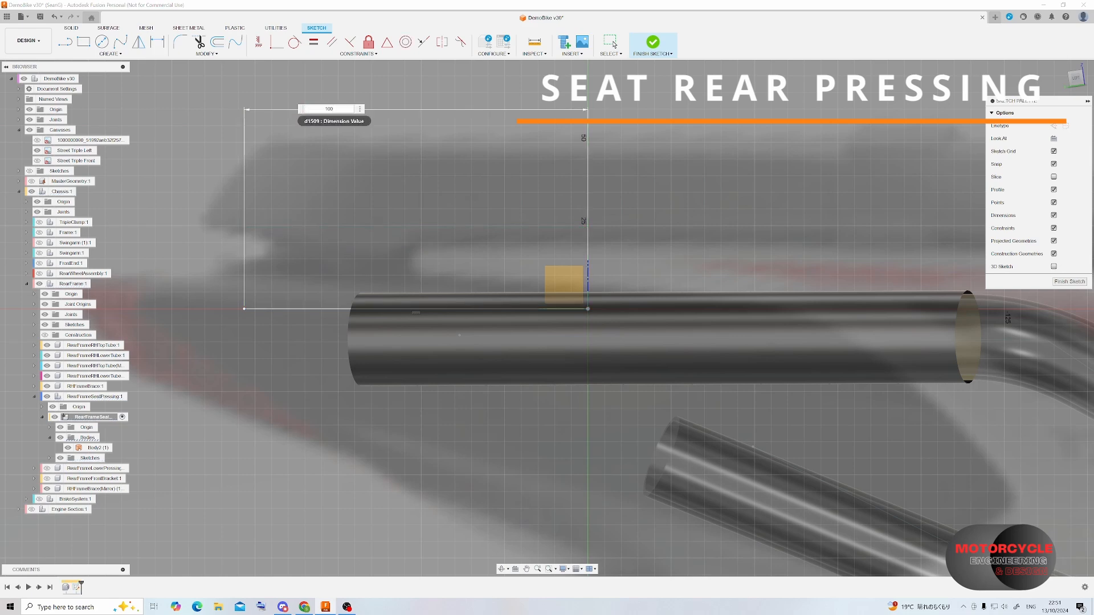
pyautogui.press('Return')
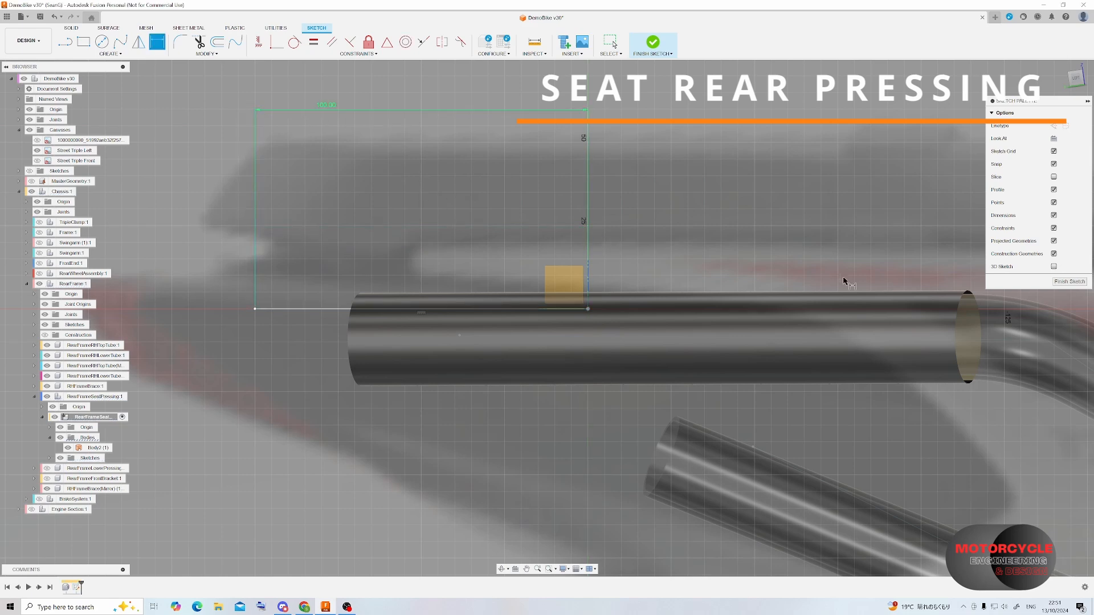
pyautogui.click(1064, 282)
# - Extrude the sketch line -100 mm on one side as a new surface body reaching across the right-hand top tube
pyautogui.scroll(-3, 406, 245)
pyautogui.moveTo(433, 249)
pyautogui.keyDown('shift'); pyautogui.mouseDown(button='middle')
pyautogui.moveTo(409, 246)
pyautogui.moveTo(402, 258)
pyautogui.mouseUp(button='middle'); pyautogui.keyUp('shift')
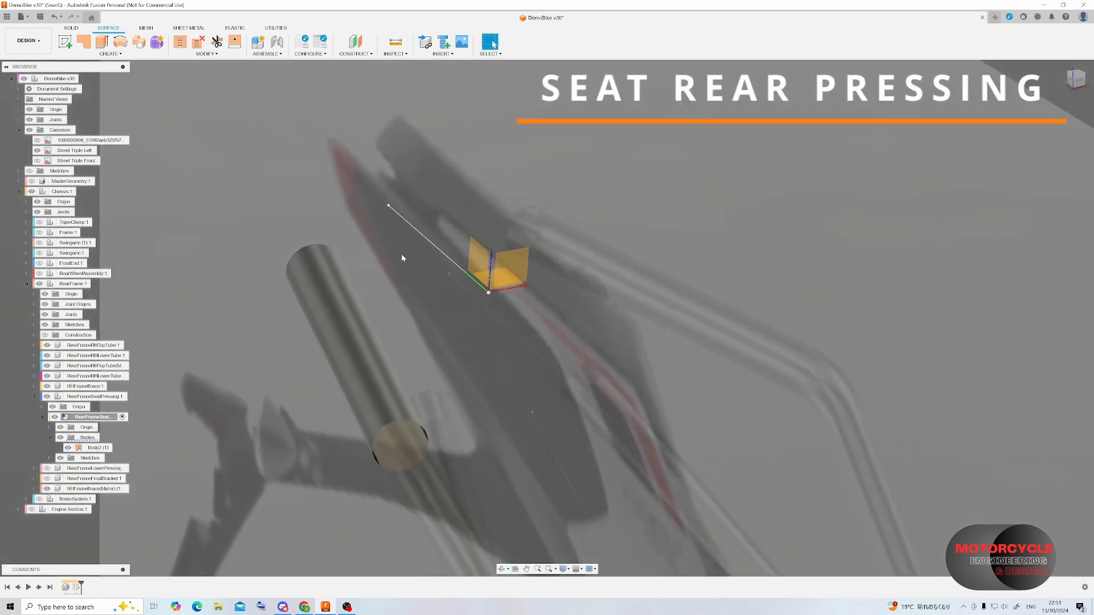
pyautogui.click(103, 43)
pyautogui.click(415, 228)
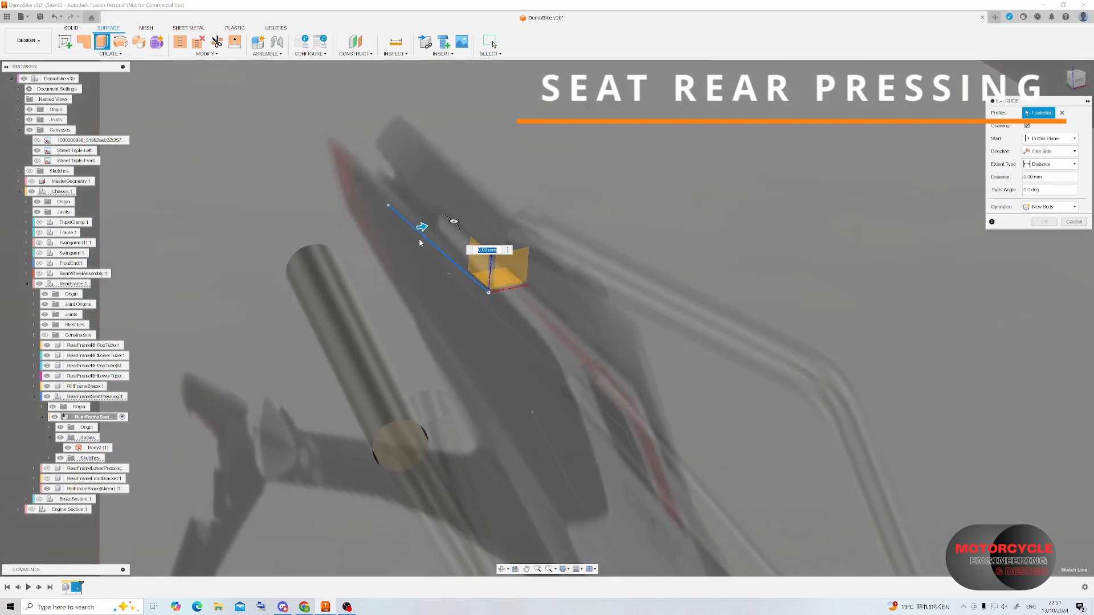
pyautogui.moveTo(424, 227); pyautogui.dragTo(196, 270)
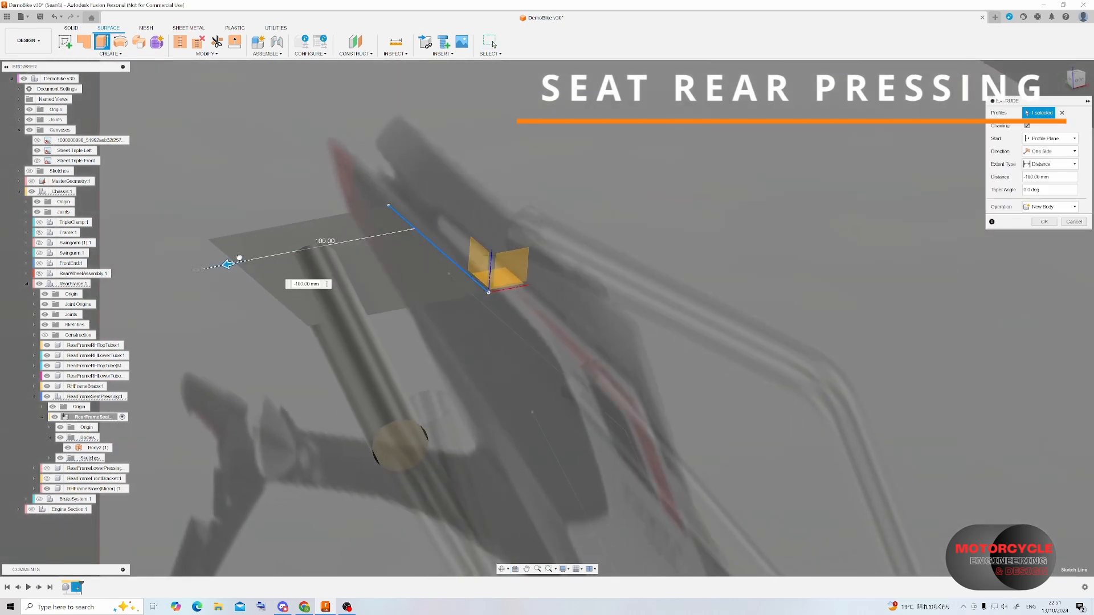
pyautogui.click(1037, 224)
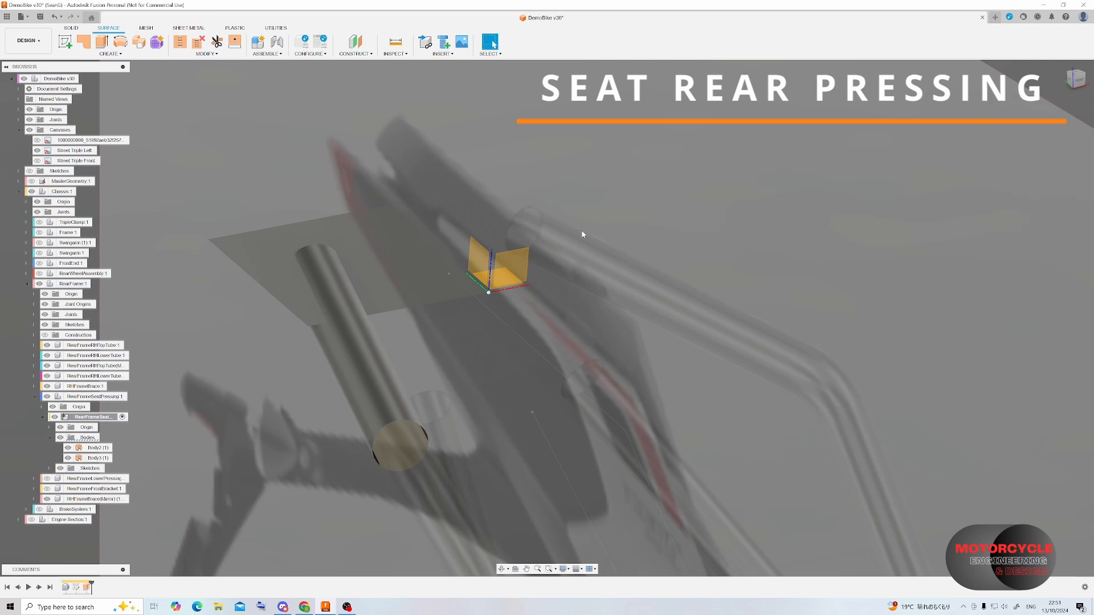
pyautogui.scroll(5, 301, 296)
pyautogui.keyDown('shift'); pyautogui.moveTo(381, 373); pyautogui.dragTo(347, 260, button='middle'); pyautogui.keyUp('shift')
pyautogui.scroll(-3, 540, 376)
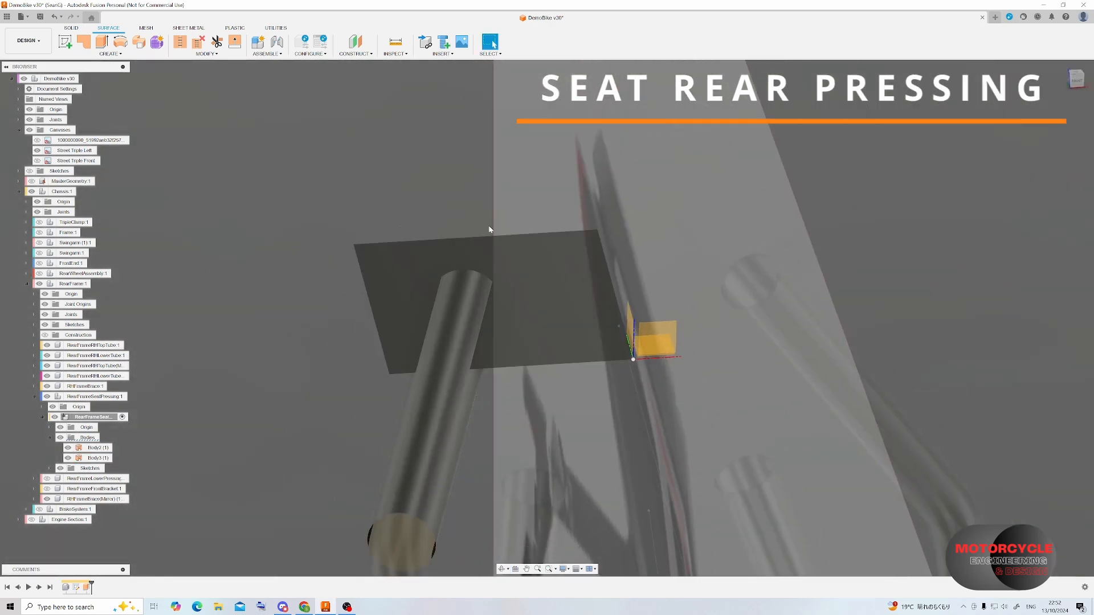
pyautogui.click(65, 41)
pyautogui.click(519, 263)
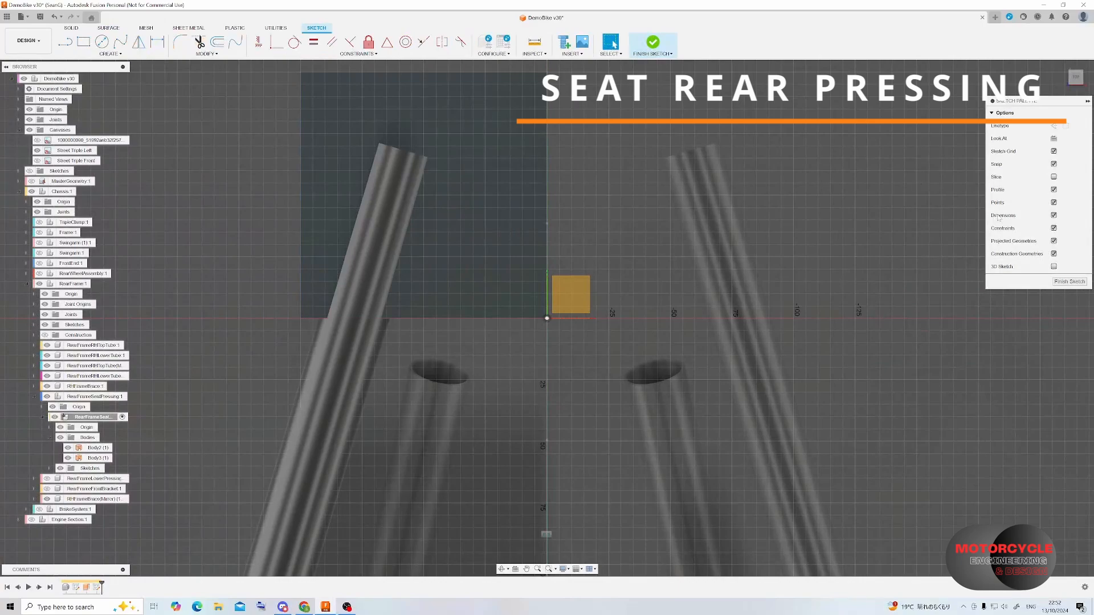
pyautogui.click(653, 43)
# - Create a construction axis through the cylindrical offset surface of the right-hand top tube
pyautogui.click(356, 53)
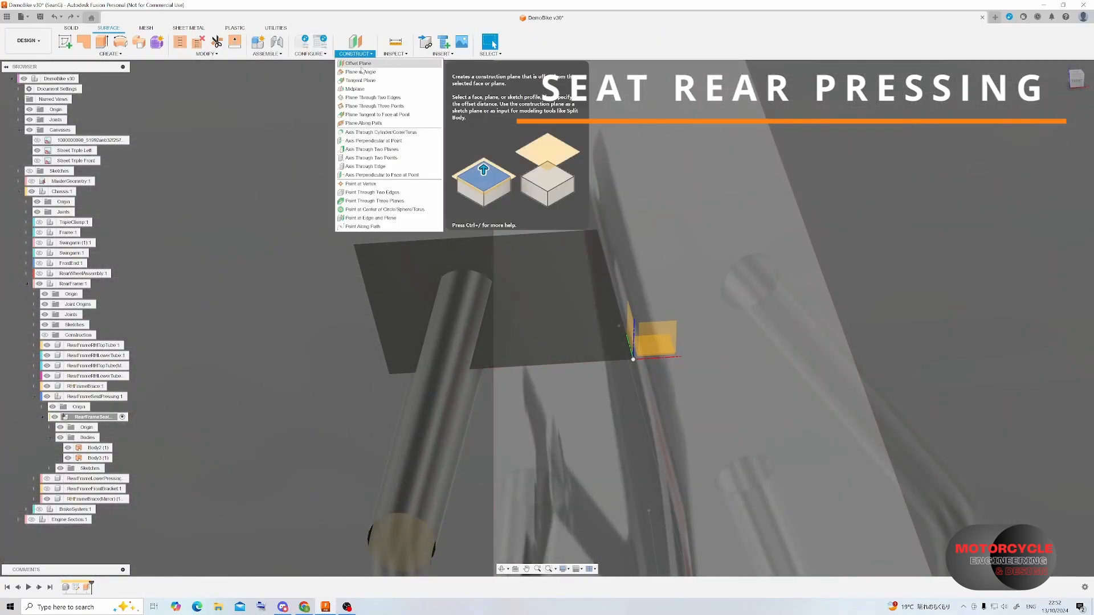
pyautogui.click(376, 132)
pyautogui.click(471, 323)
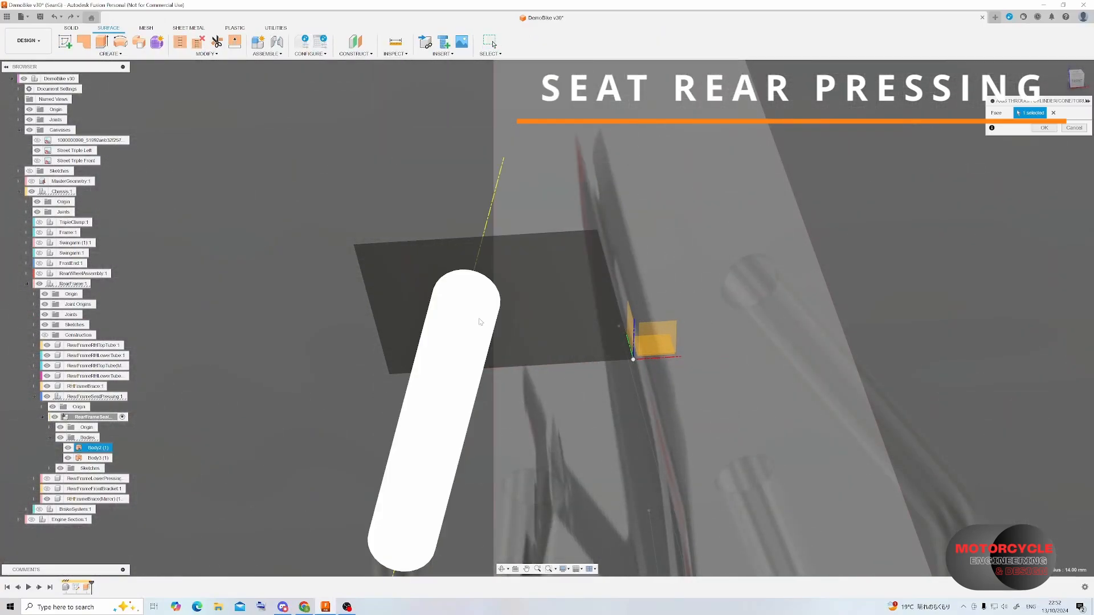
pyautogui.press('Return')
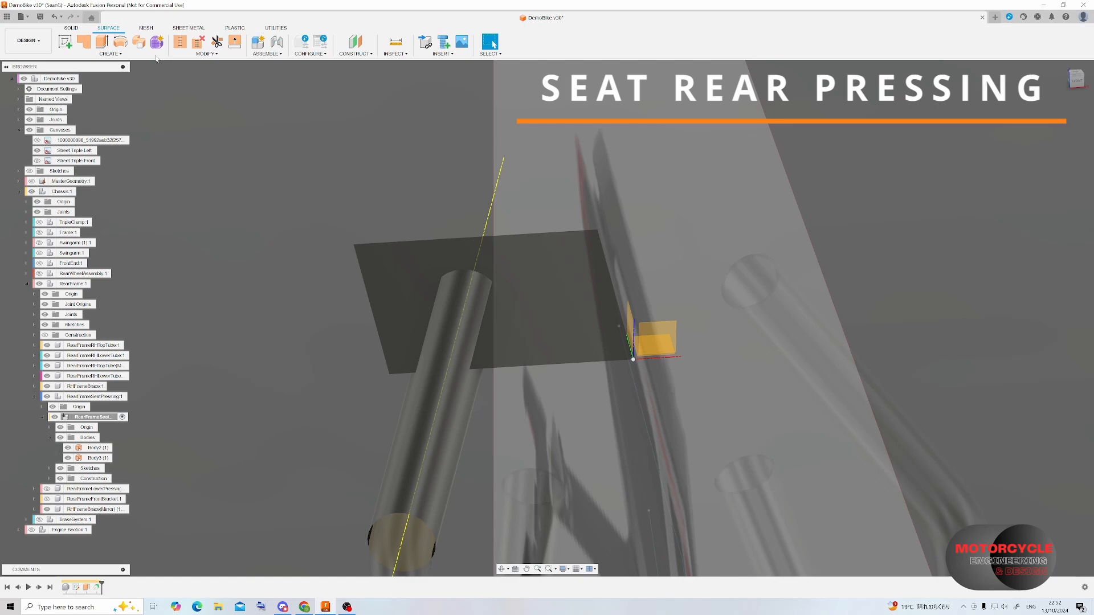
# - Sketch a line on the flat surface across its full depth, make it coincident with the tube axis, and finish the sketch
pyautogui.click(64, 45)
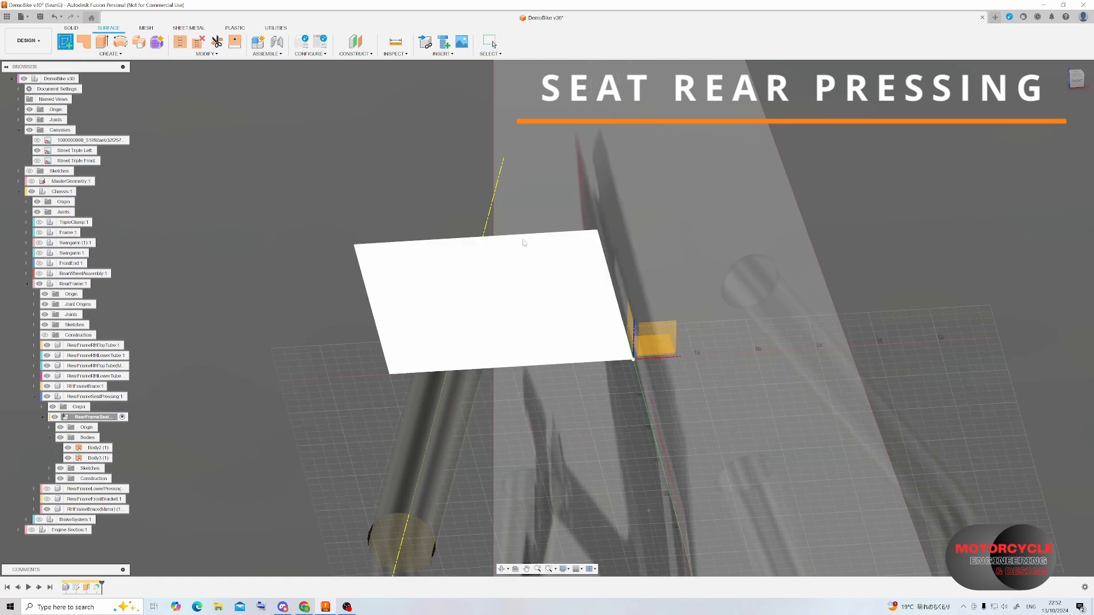
pyautogui.click(526, 248)
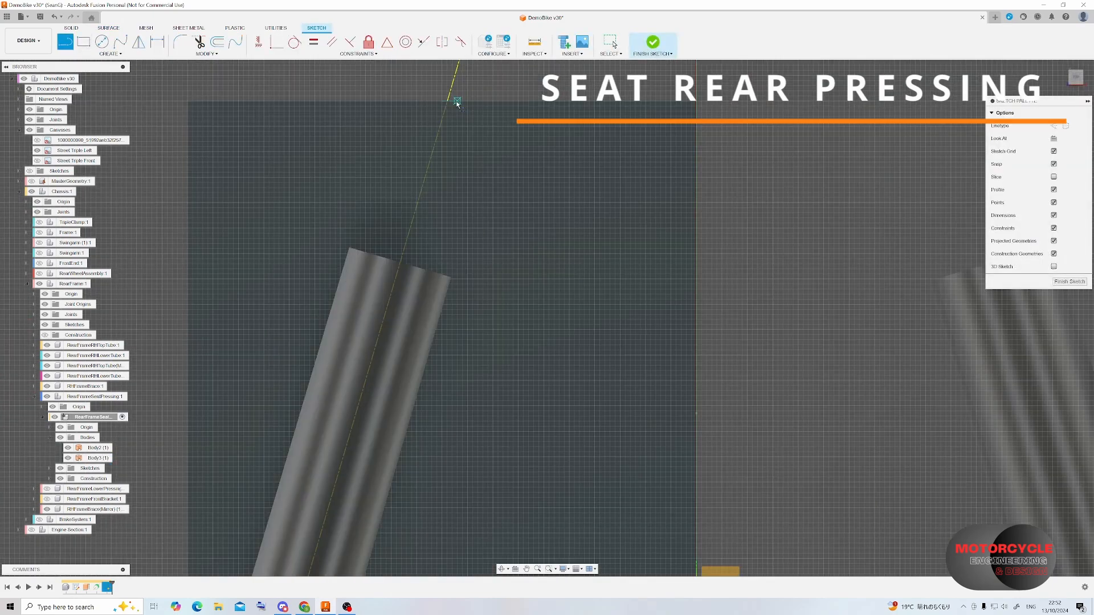
pyautogui.click(450, 104)
pyautogui.scroll(-3, 447, 106)
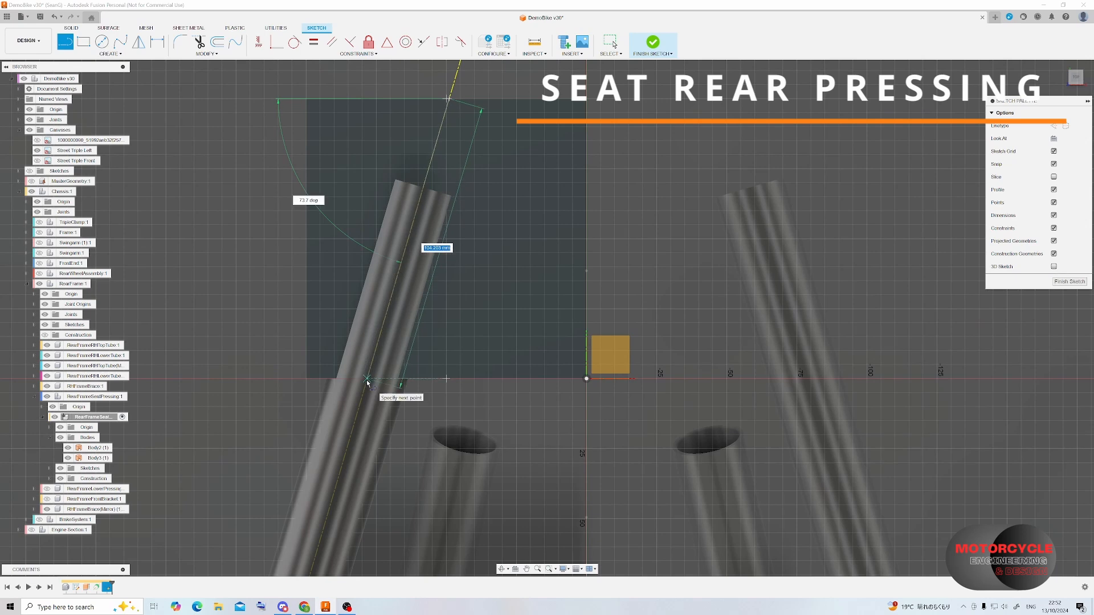
pyautogui.click(381, 380)
pyautogui.click(277, 43)
pyautogui.click(381, 379)
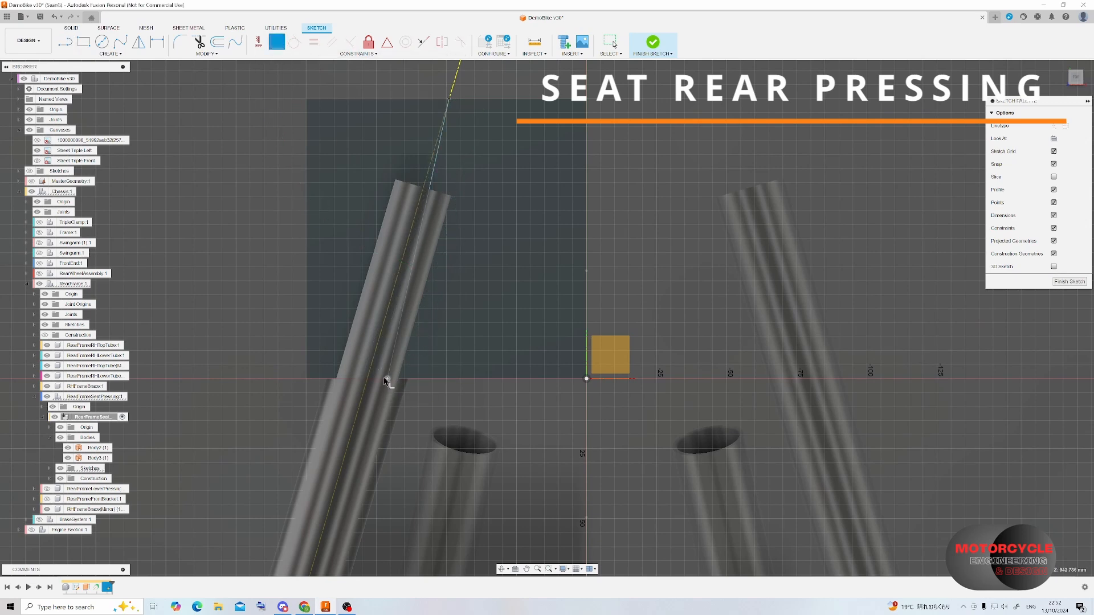
pyautogui.click(372, 369)
pyautogui.click(429, 99)
pyautogui.click(446, 121)
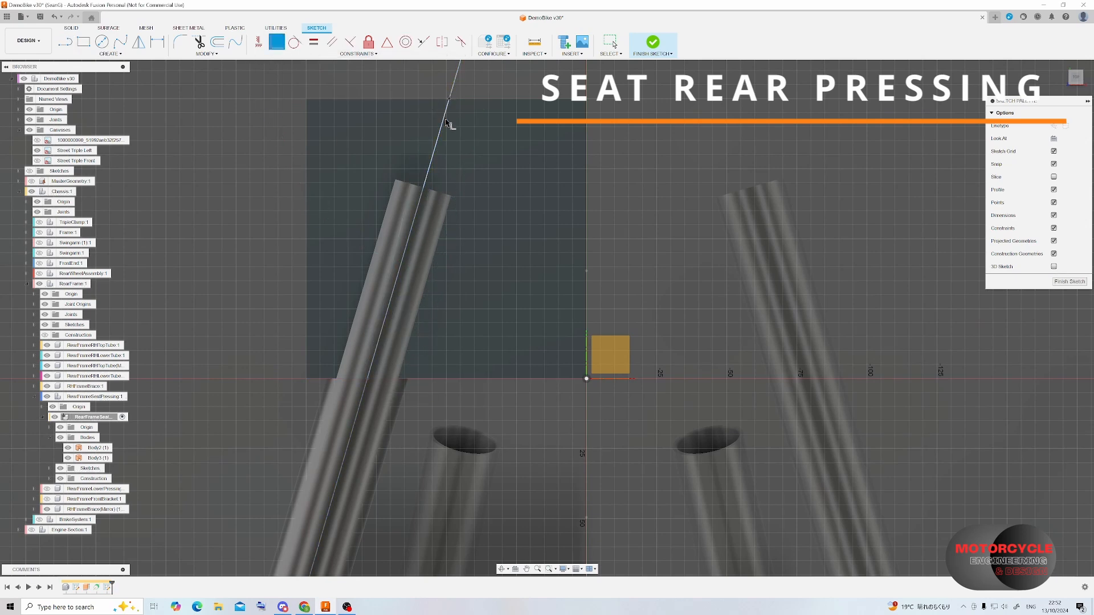
pyautogui.click(1069, 281)
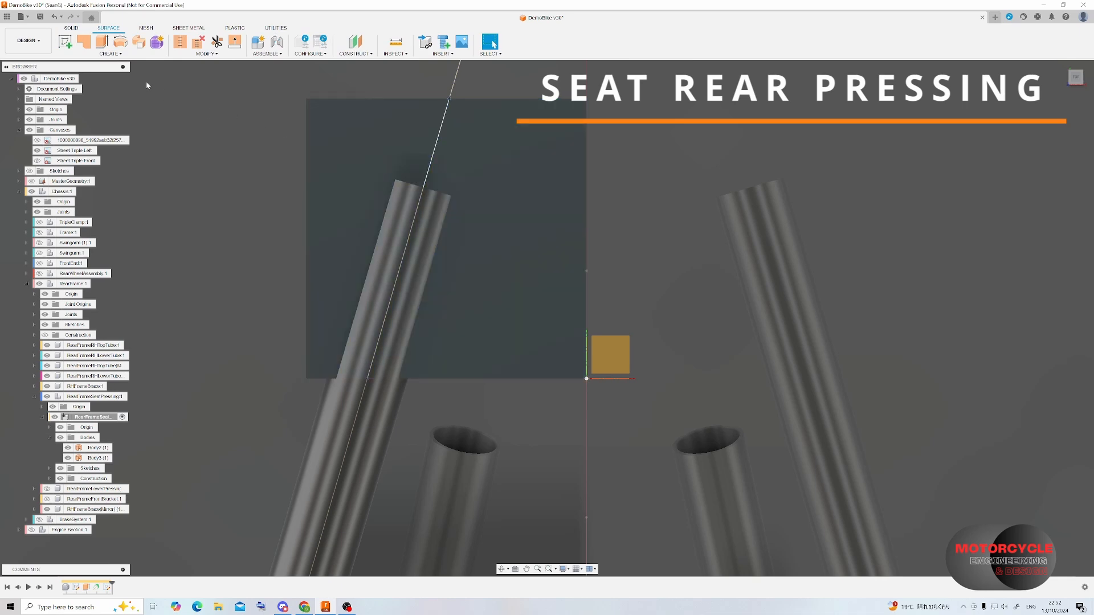
# - Extrude the line along the tube axis 10 mm on one side as a new surface body
pyautogui.click(101, 41)
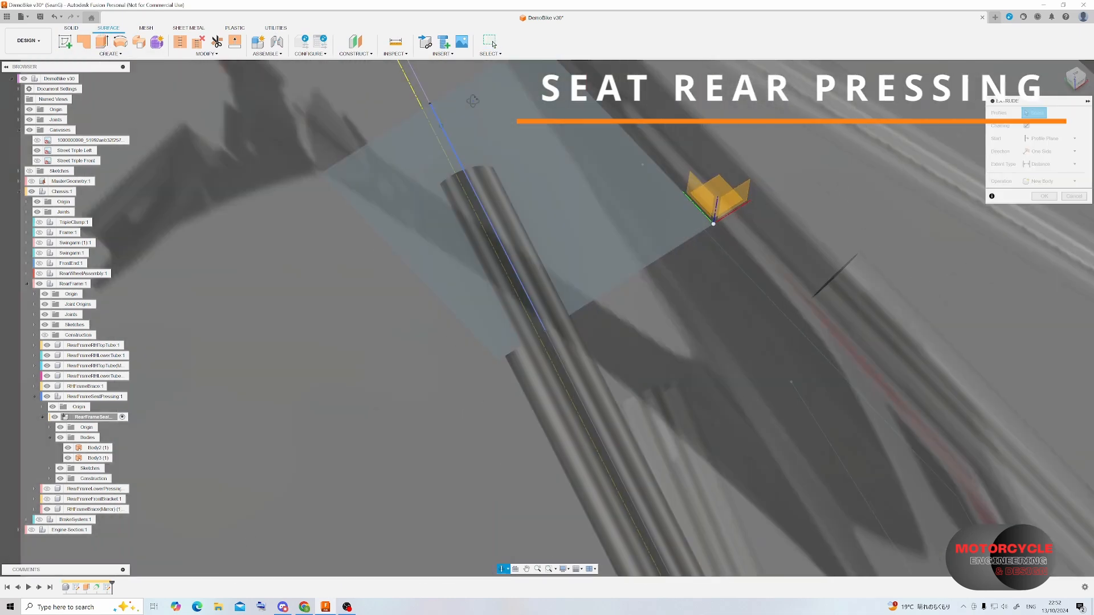
pyautogui.click(442, 132)
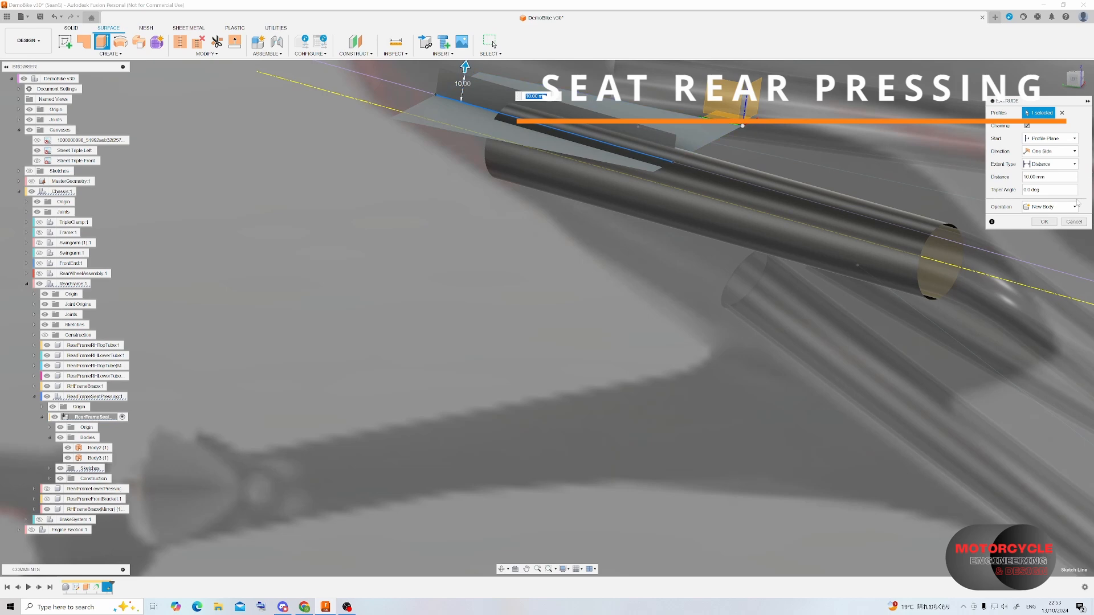
pyautogui.click(1044, 222)
# - Trim the flat surface's outboard part and the outer part of the tube's offset surface, using the extruded surface as the trim tool
pyautogui.click(217, 42)
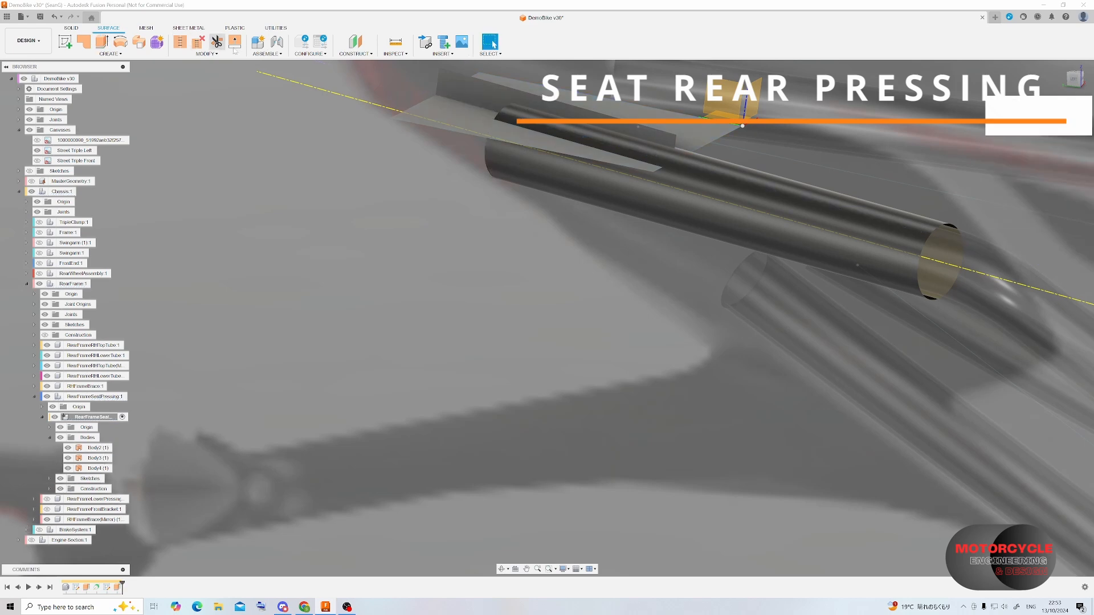
pyautogui.click(558, 111)
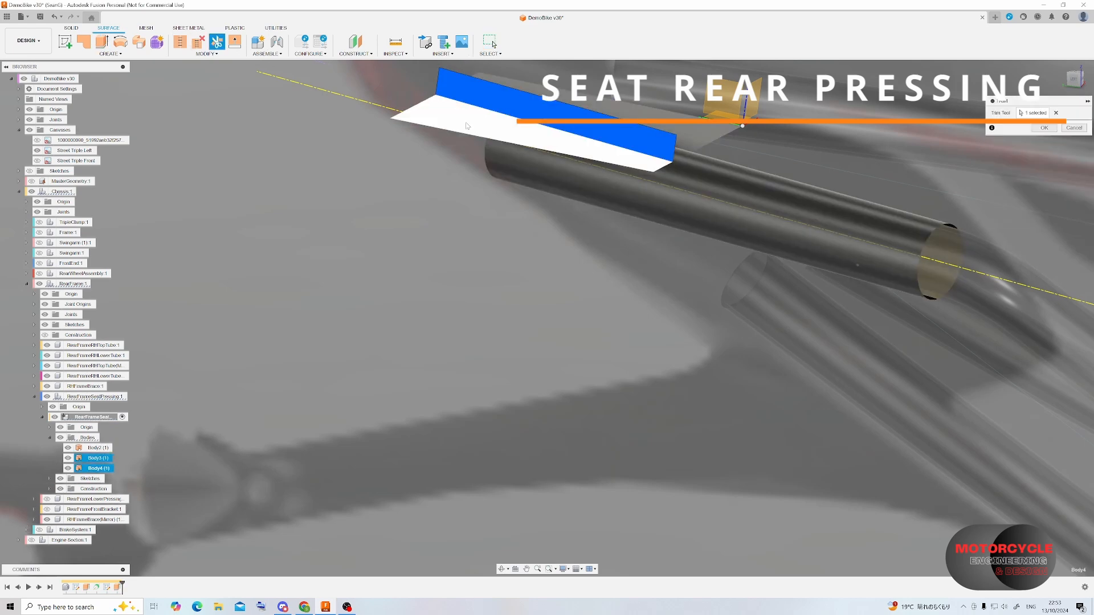
pyautogui.click(1041, 128)
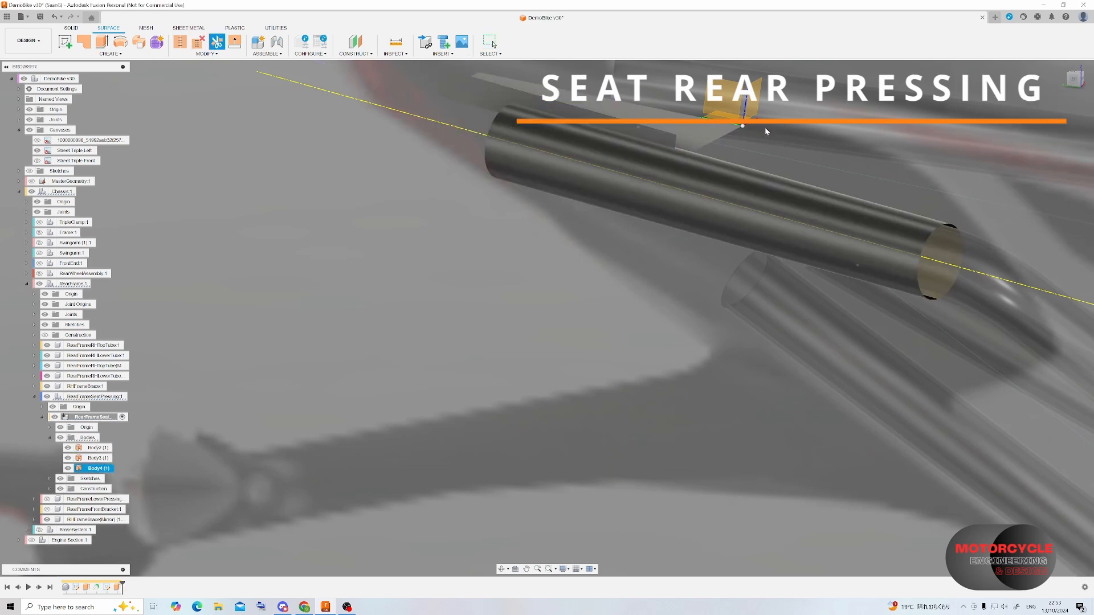
pyautogui.click(217, 41)
pyautogui.click(558, 111)
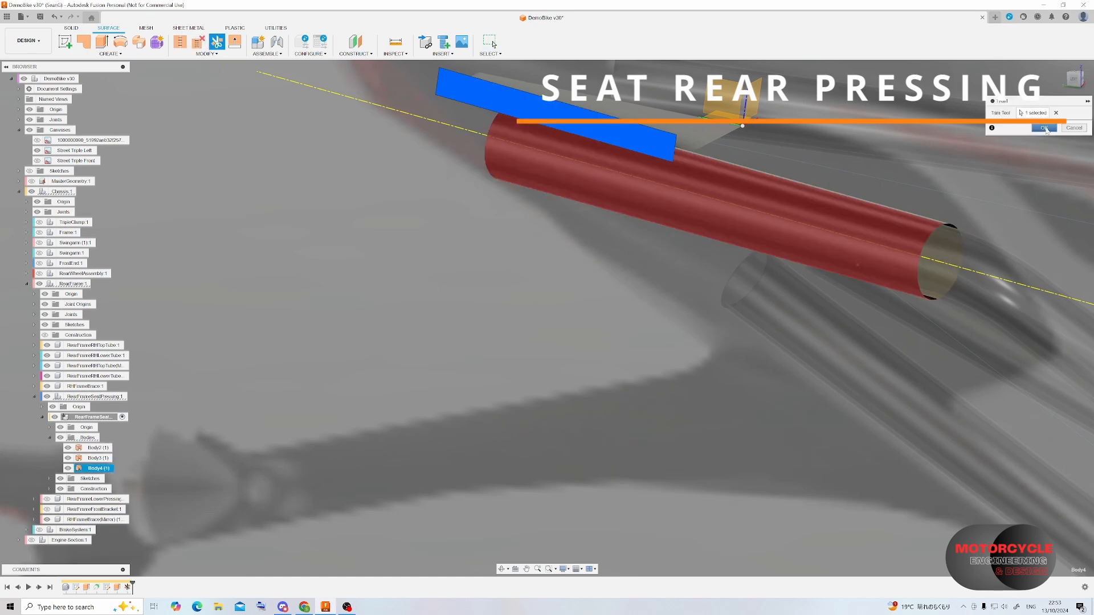
pyautogui.keyDown('shift'); pyautogui.moveTo(797, 140); pyautogui.dragTo(737, 217, button='middle'); pyautogui.keyUp('shift')
pyautogui.scroll(-4, 737, 216)
pyautogui.scroll(4, 612, 171)
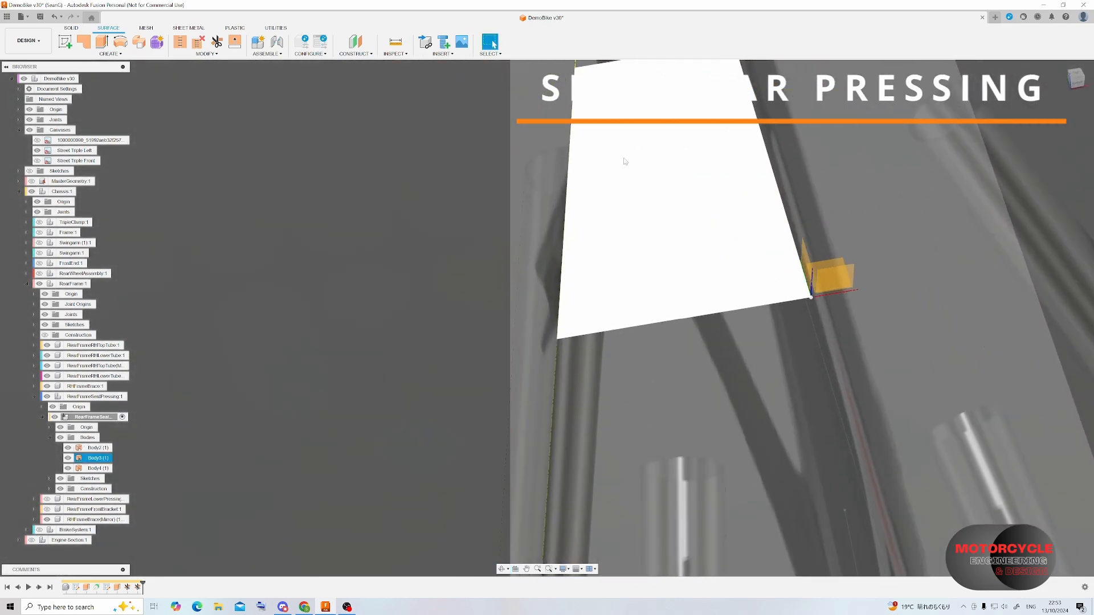
# - Sketch a stepped profile on the flat surface: a 22 mm line perpendicular to the tube axis, a slanted line, and a line 16 mm behind the origin
pyautogui.click(592, 192)
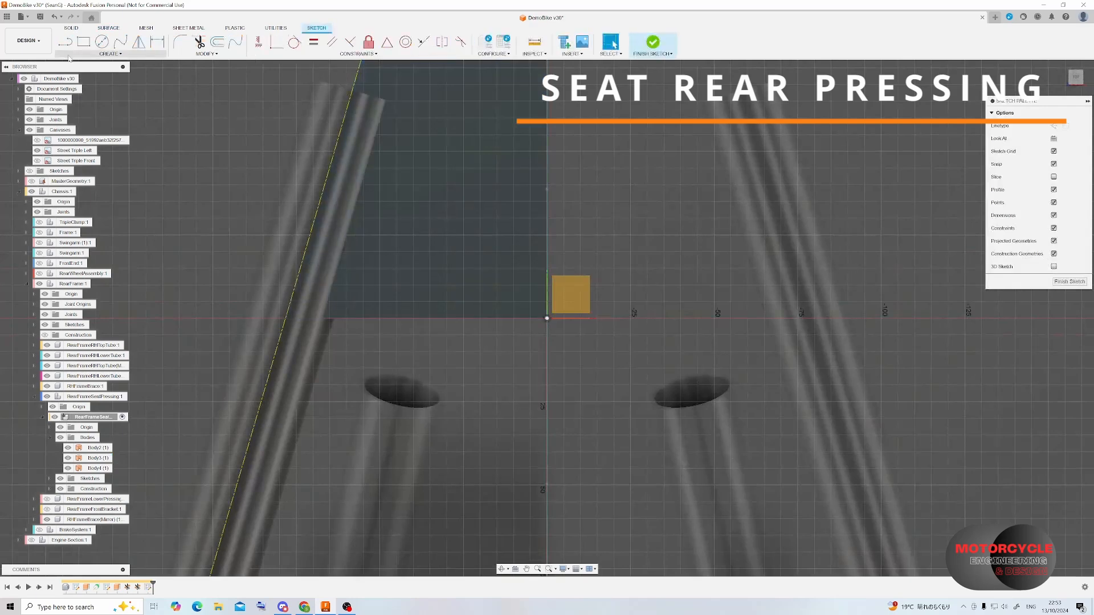
pyautogui.click(299, 282)
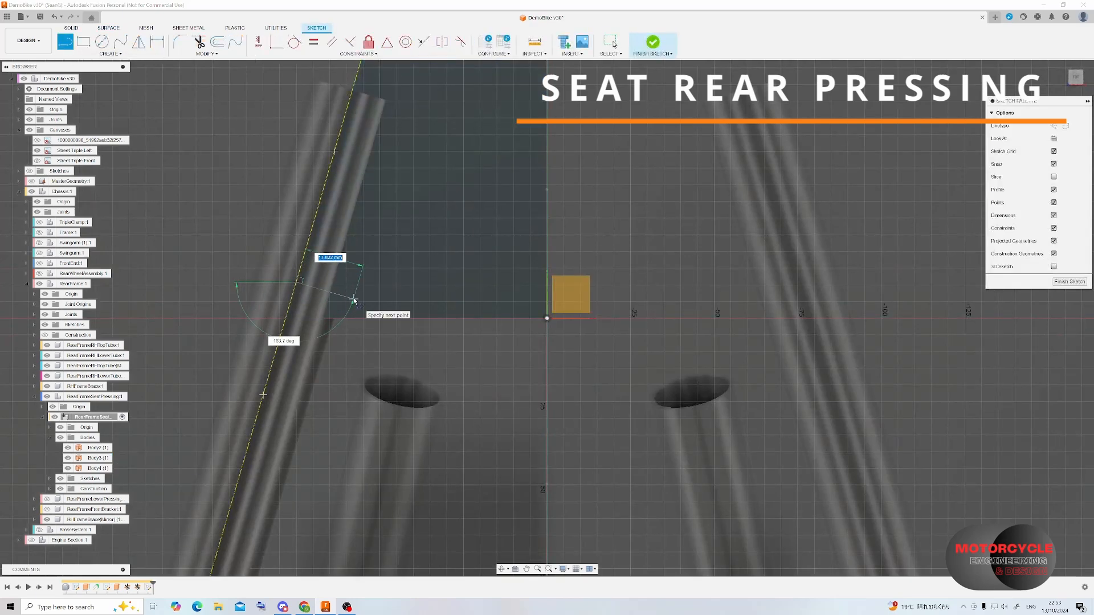
pyautogui.click(366, 303)
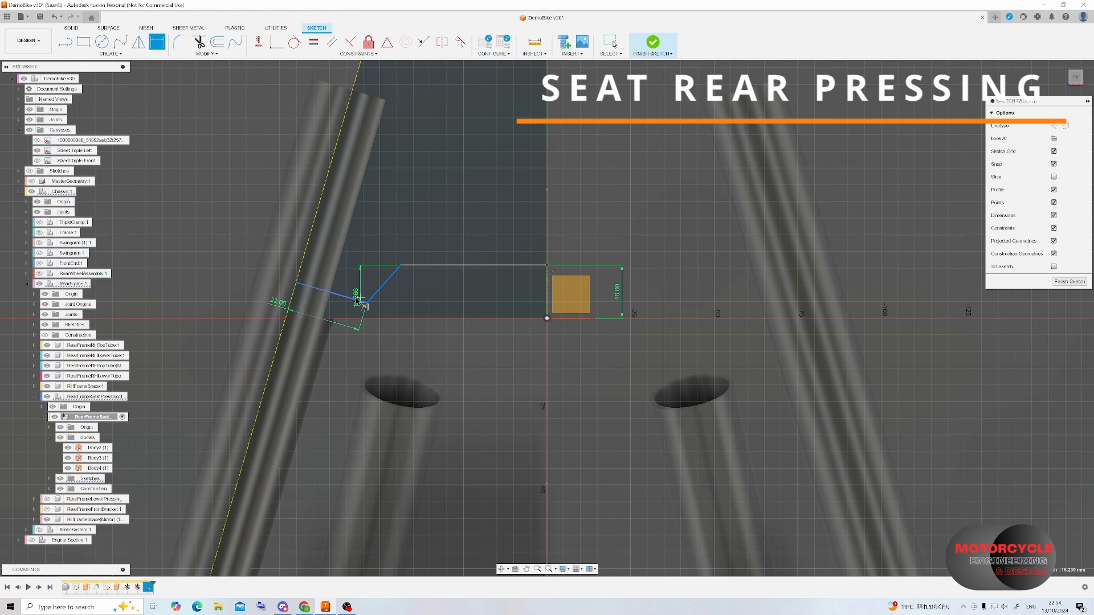
# - Set the angle between the 22 mm line and the slanted line to 115 degrees and finish the sketch
pyautogui.click(356, 299)
pyautogui.click(361, 280)
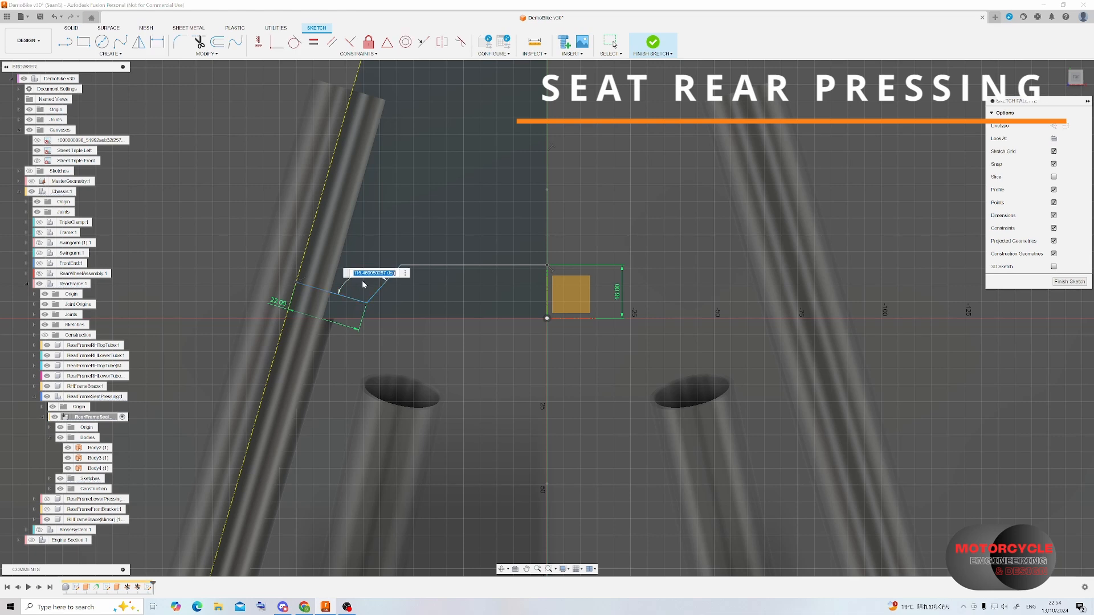
pyautogui.write('115')
pyautogui.press('Return')
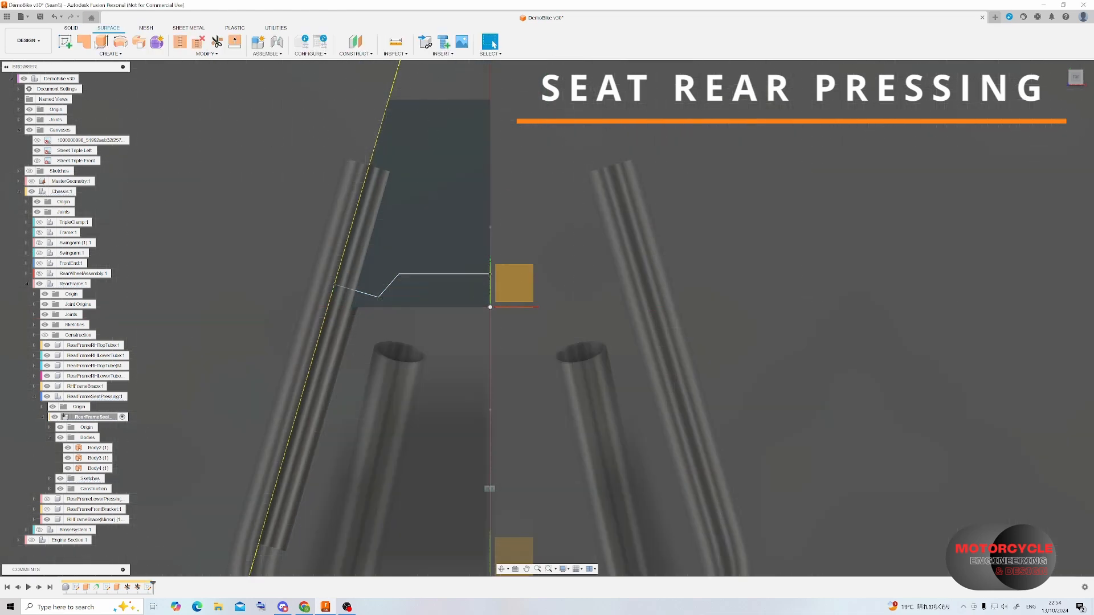
# - Extrude the stepped profile 25 mm as a new surface body and use it to trim the flat and tube surfaces in front of it
pyautogui.press('e')
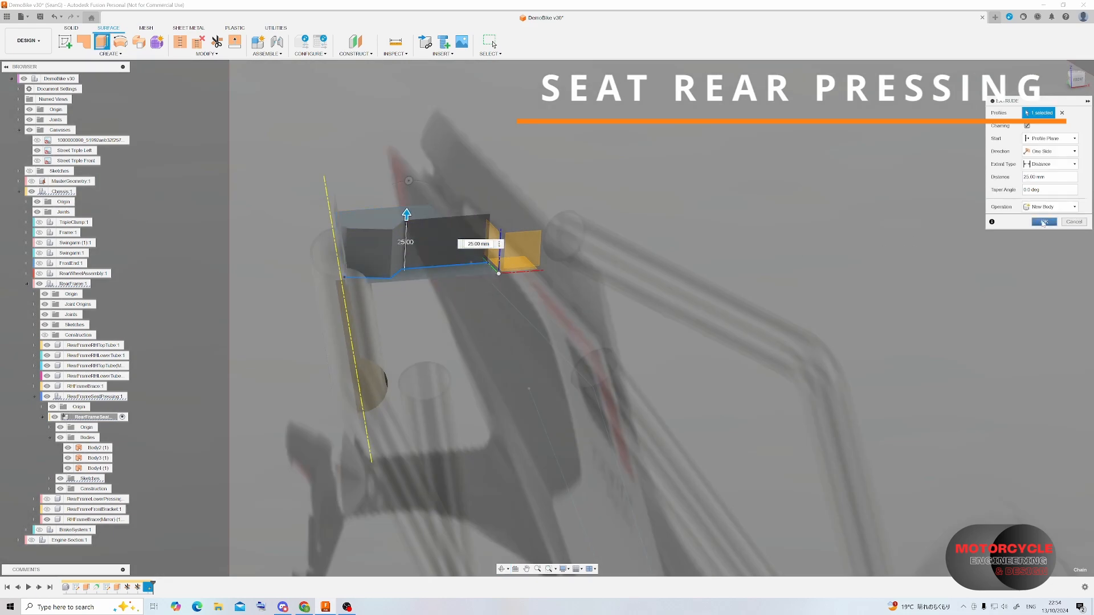
pyautogui.click(1043, 222)
pyautogui.click(216, 43)
pyautogui.click(432, 276)
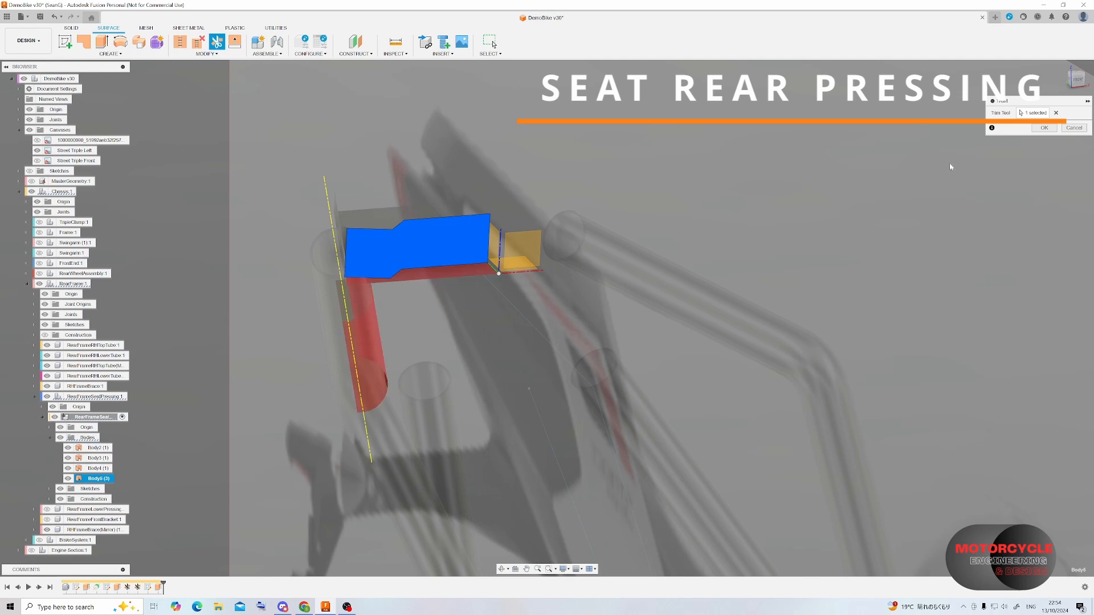
pyautogui.click(1044, 128)
pyautogui.scroll(5, 364, 250)
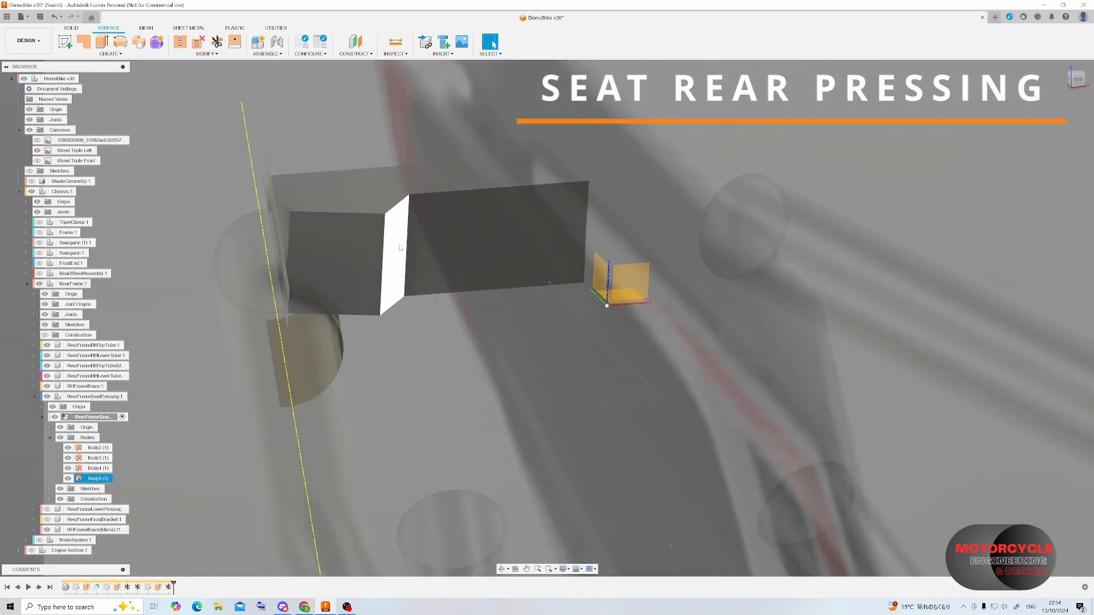
pyautogui.keyDown('shift'); pyautogui.moveTo(390, 251); pyautogui.dragTo(378, 318, button='middle'); pyautogui.keyUp('shift')
pyautogui.scroll(-3, 392, 334)
pyautogui.scroll(5, 378, 317)
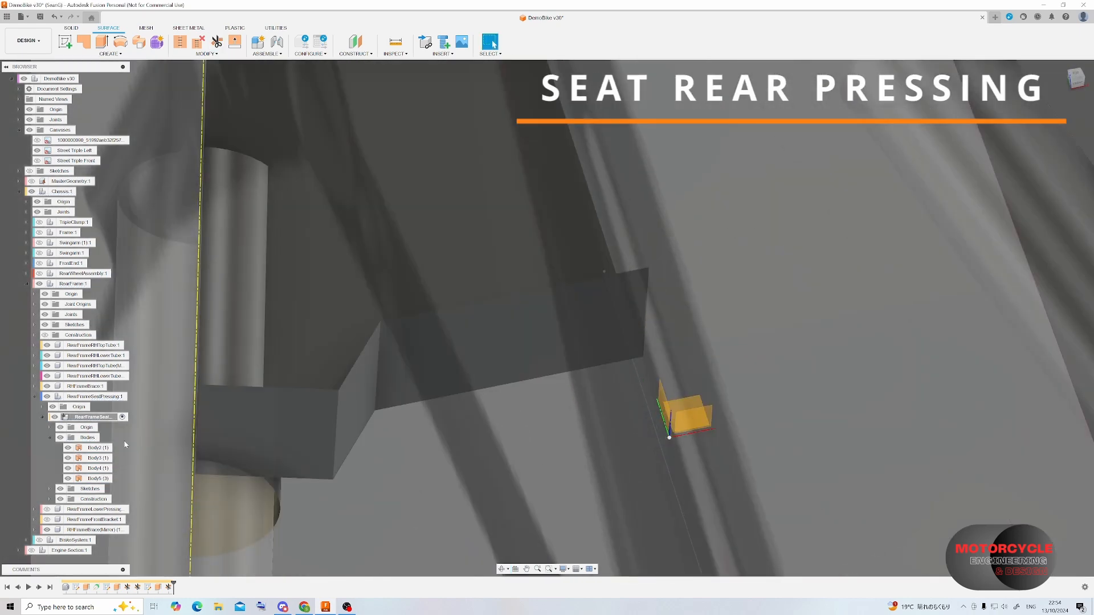
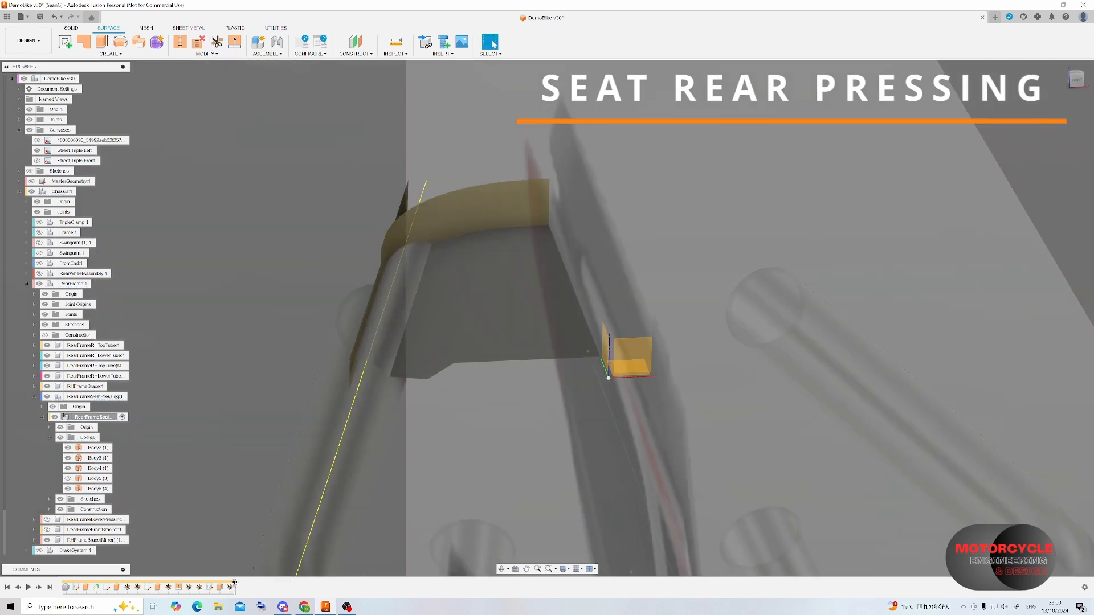
# - Roll the timeline back before the last trim and stitch the flat surface and tube surface into one new body
pyautogui.moveTo(235, 583); pyautogui.dragTo(225, 583)
pyautogui.click(180, 41)
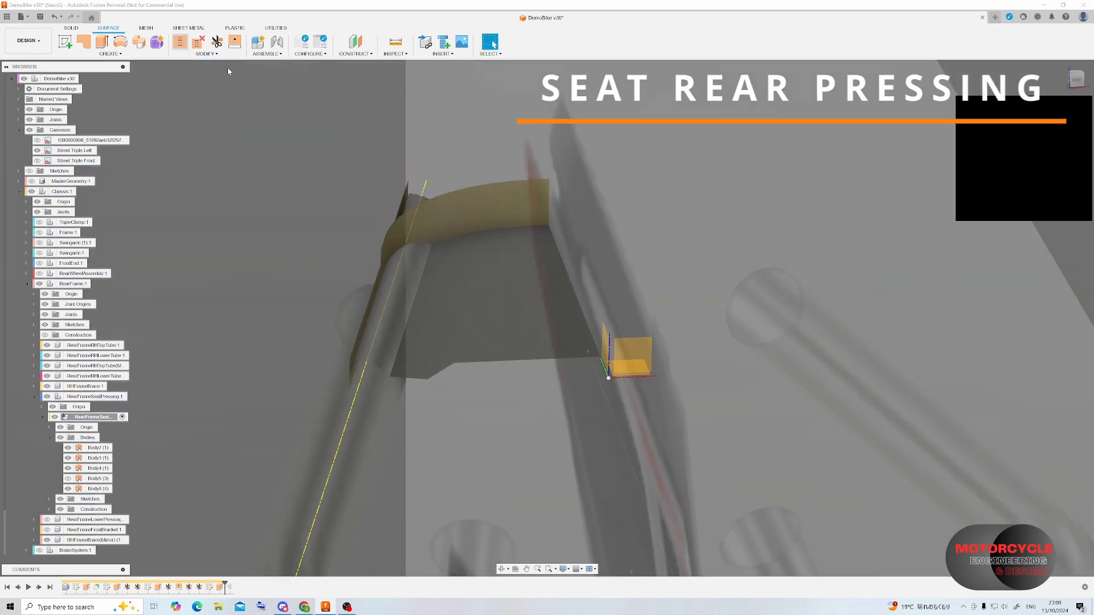
pyautogui.click(466, 264)
pyautogui.click(406, 271)
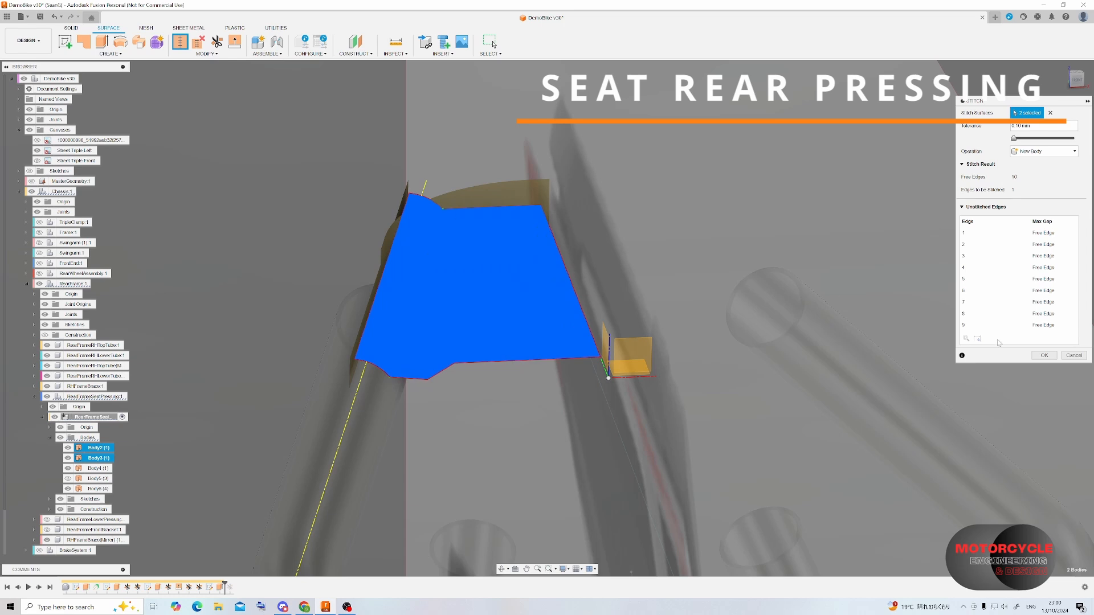
pyautogui.click(1038, 355)
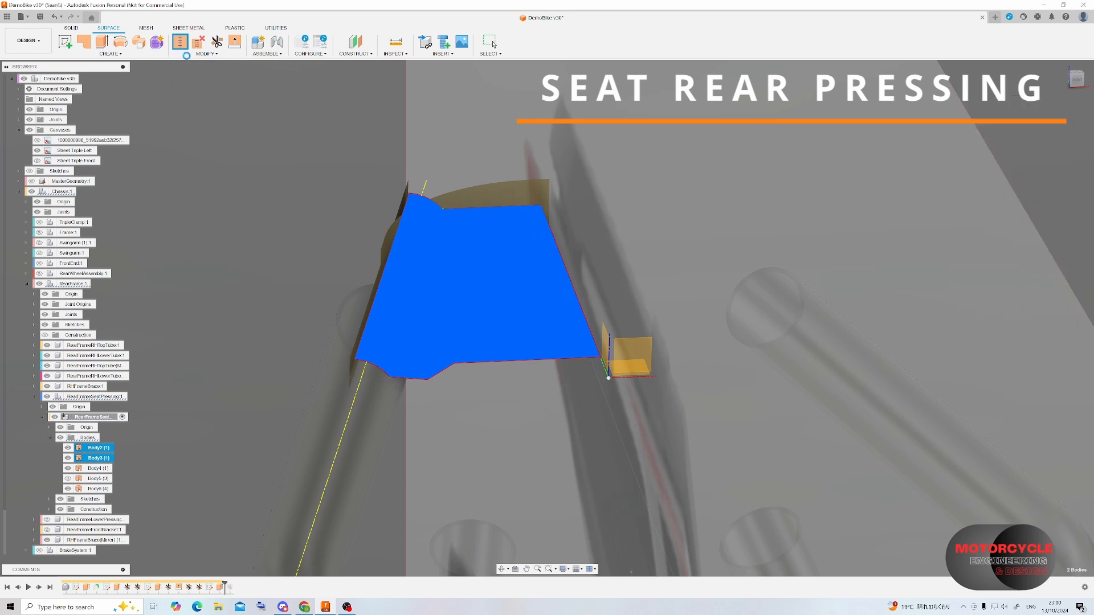
# - Fillet the edge where the flat surface meets the tube surface on the stitched body
pyautogui.click(206, 54)
pyautogui.click(196, 72)
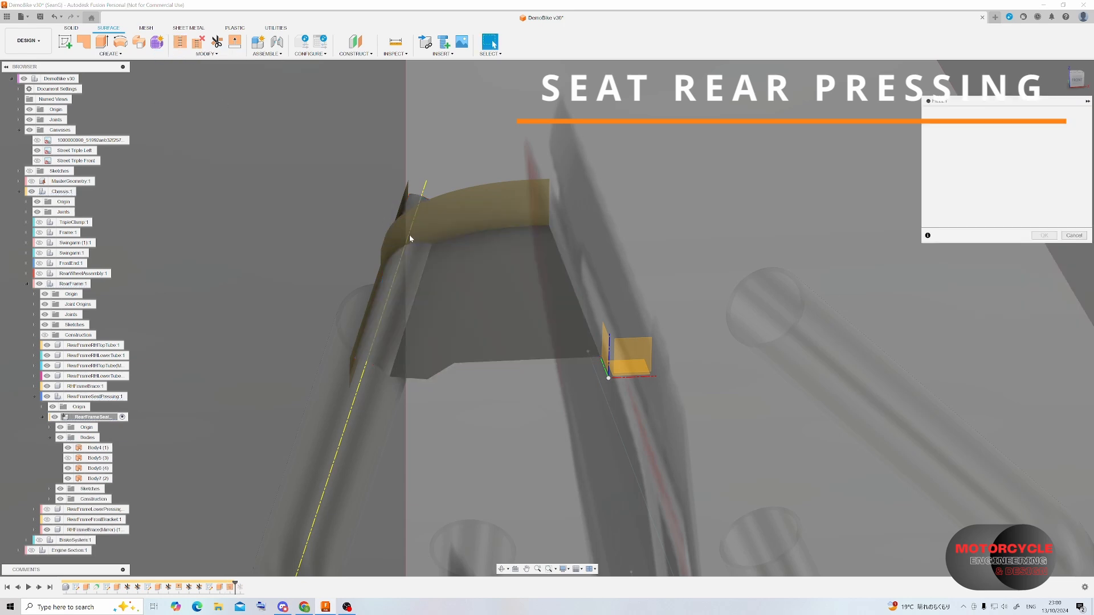
pyautogui.click(429, 261)
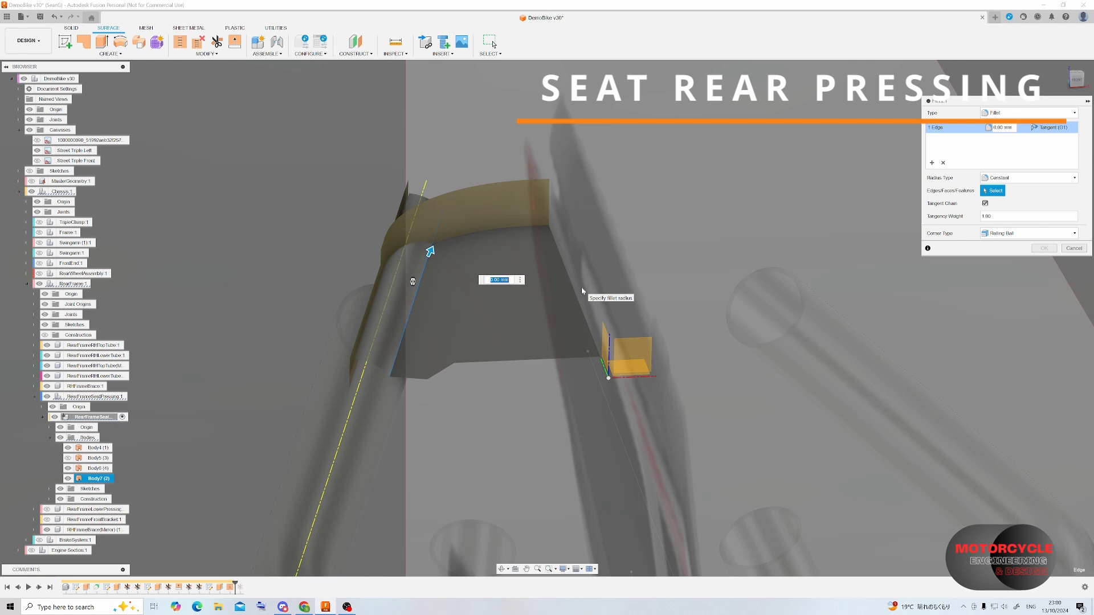
pyautogui.press('Escape')
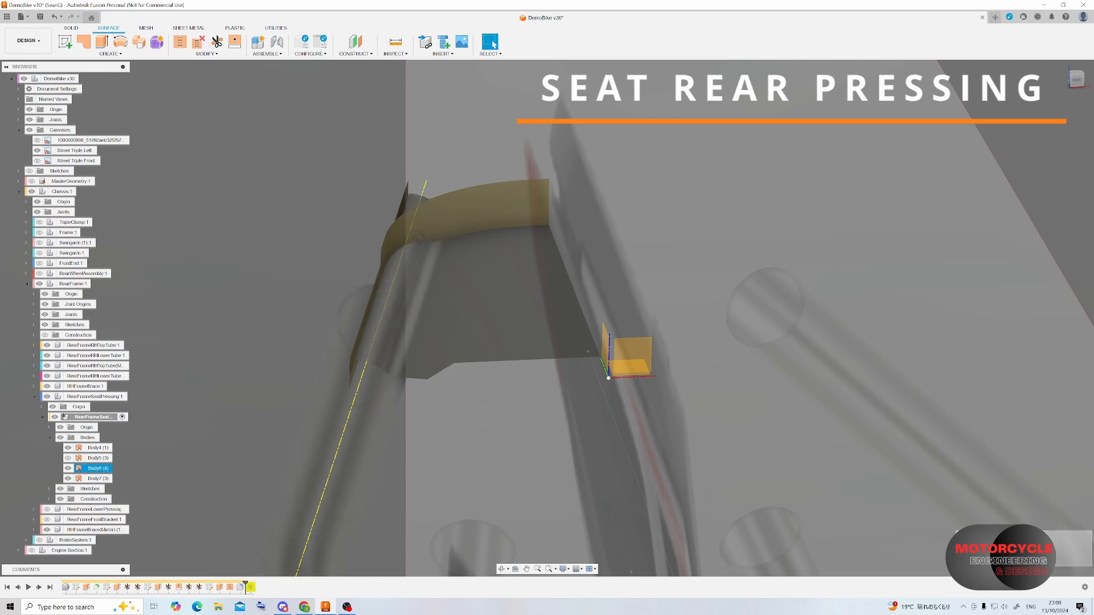
# - Roll the timeline forward past the last trim and edit that trim to also remove the fillet strip beyond the curved cutting surface
pyautogui.keyDown('shift'); pyautogui.moveTo(400, 227); pyautogui.dragTo(415, 275, button='middle'); pyautogui.keyUp('shift')
pyautogui.moveTo(246, 586); pyautogui.dragTo(253, 587)
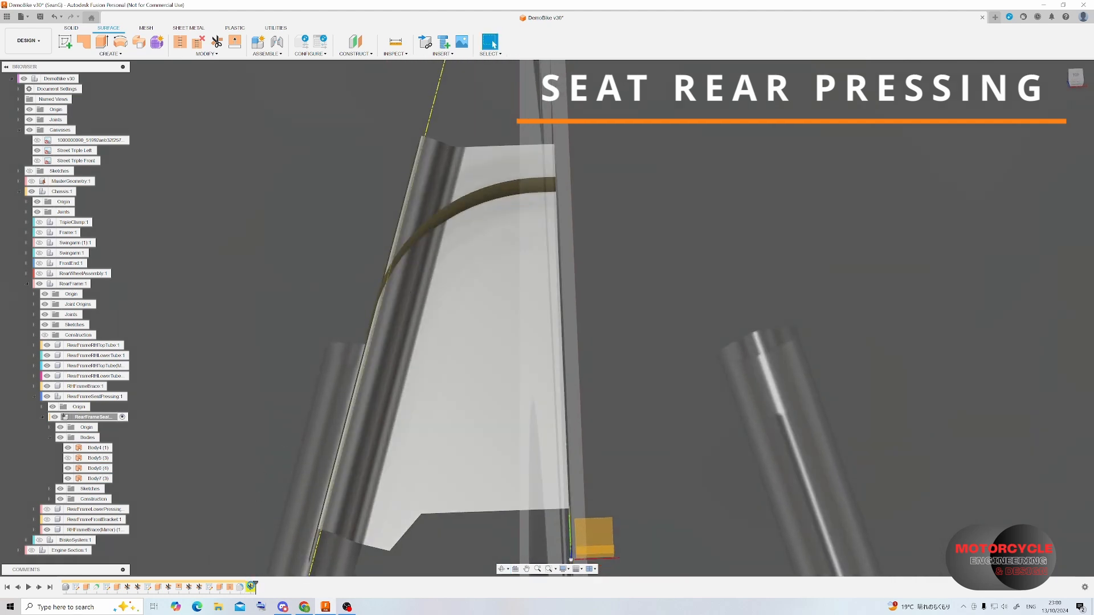
pyautogui.rightClick(251, 587)
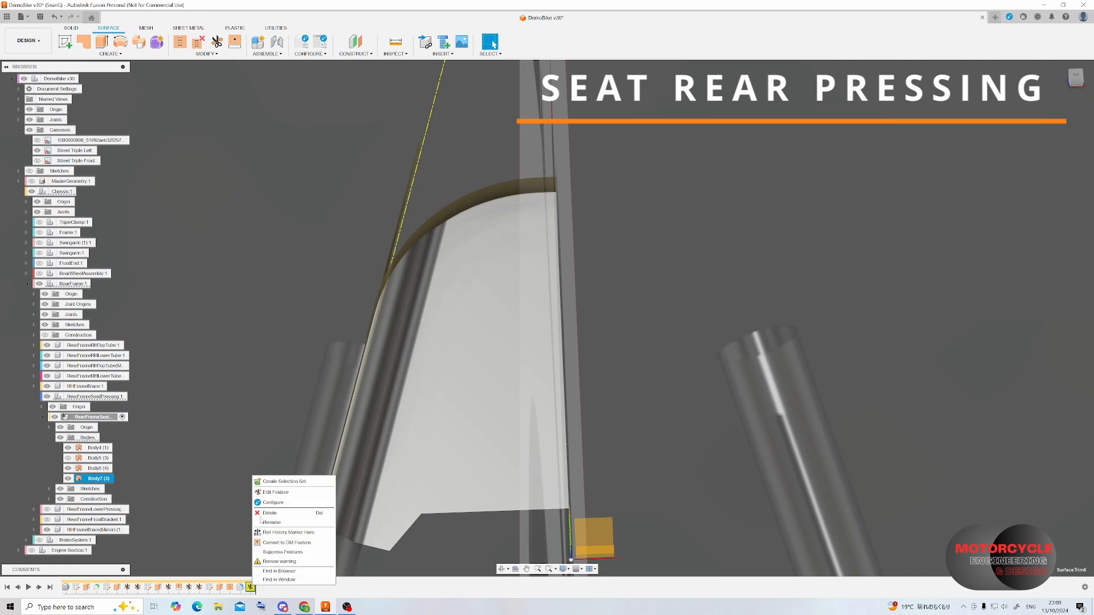
pyautogui.click(276, 493)
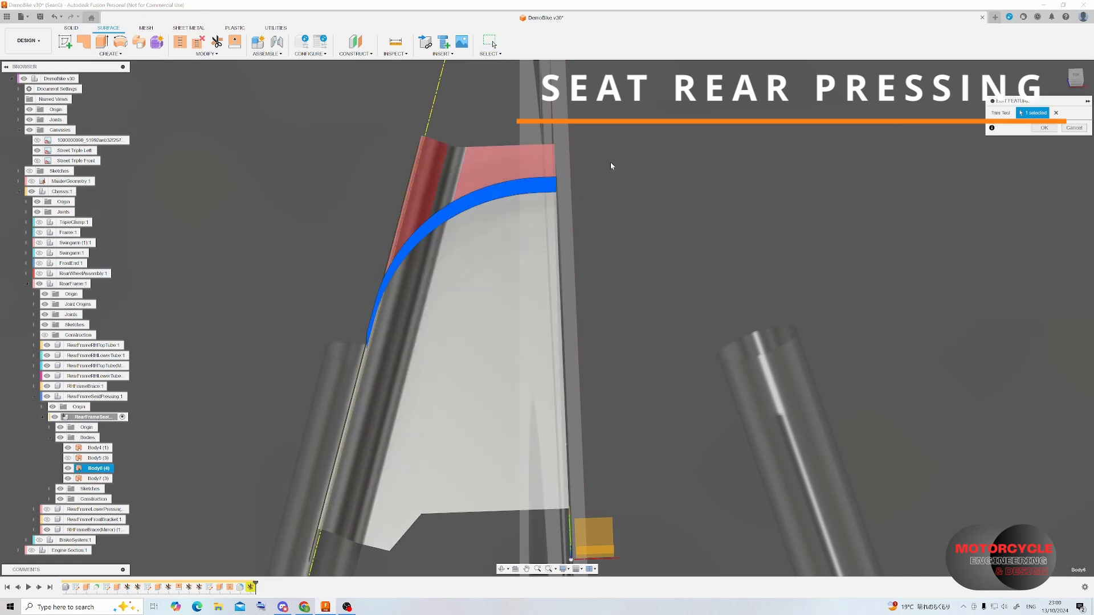
pyautogui.click(451, 166)
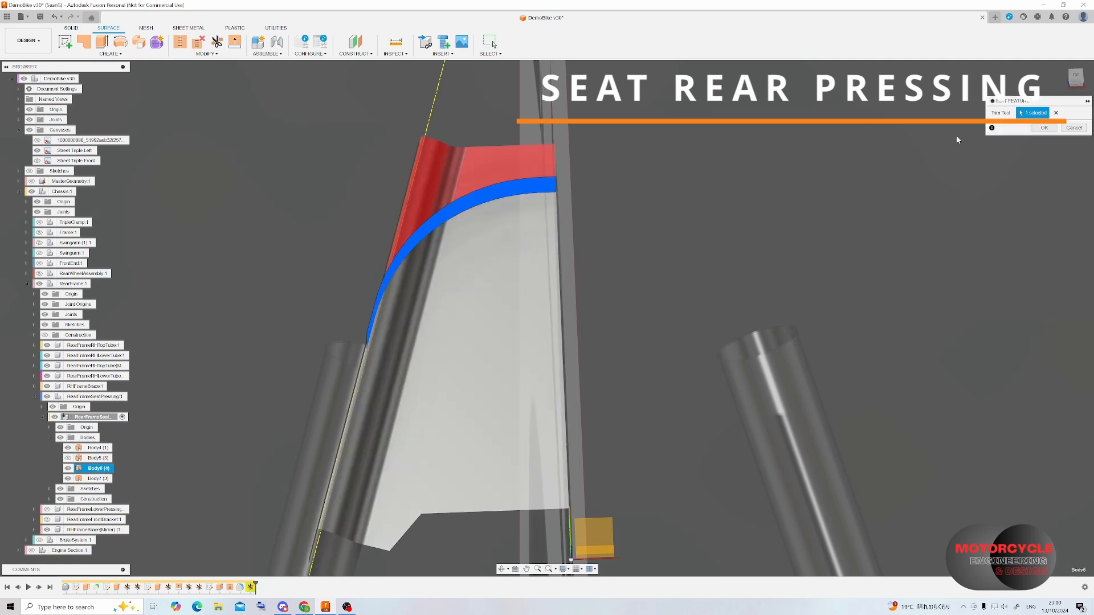
pyautogui.click(1044, 127)
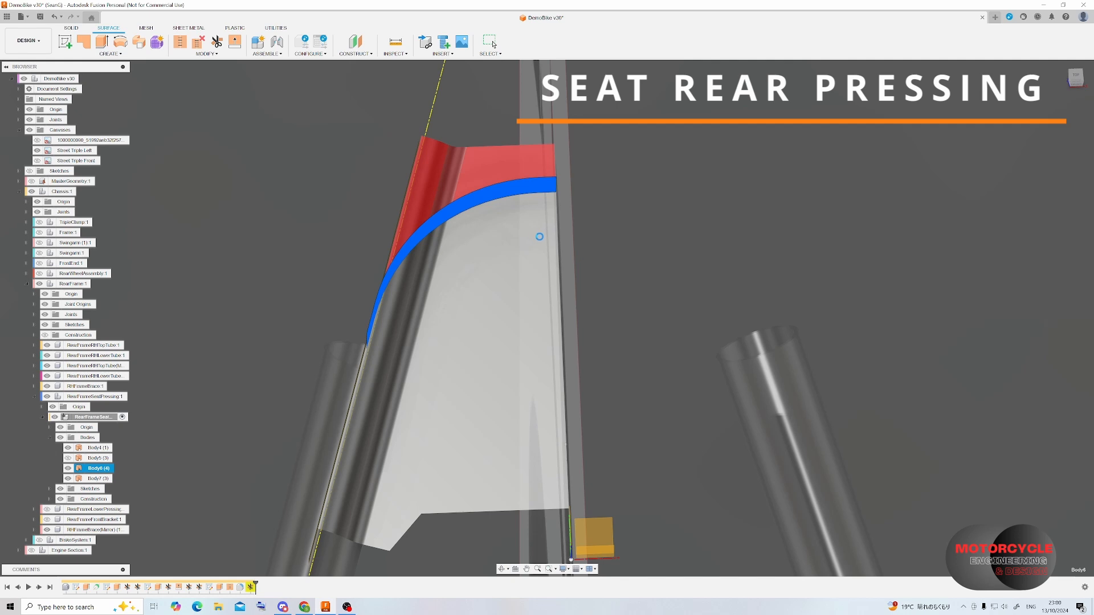
# - Hide the curved cutting surface and the narrow side surface, leaving only the trimmed pressing surface shown
pyautogui.keyDown('shift'); pyautogui.moveTo(496, 205); pyautogui.dragTo(500, 183, button='middle'); pyautogui.keyUp('shift')
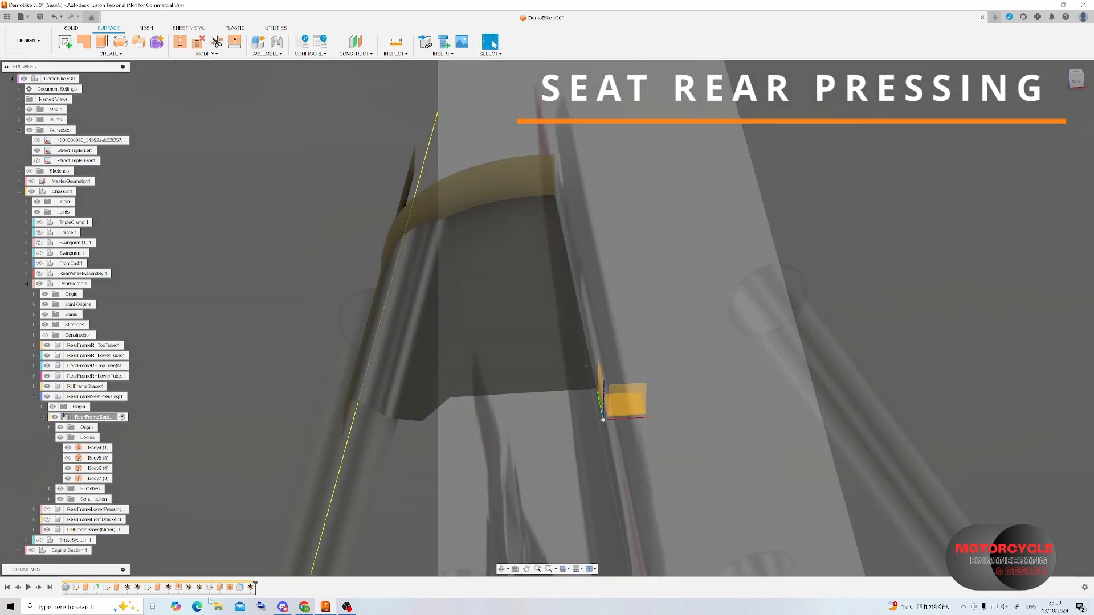
pyautogui.click(68, 468)
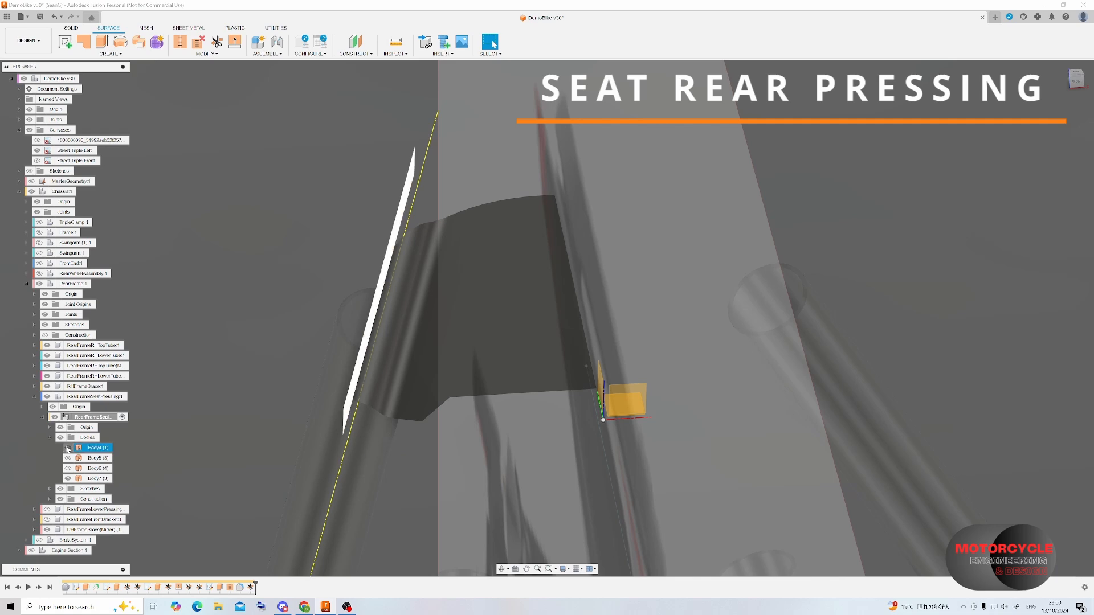
pyautogui.keyDown('shift'); pyautogui.moveTo(395, 285); pyautogui.dragTo(425, 311, button='middle'); pyautogui.keyUp('shift')
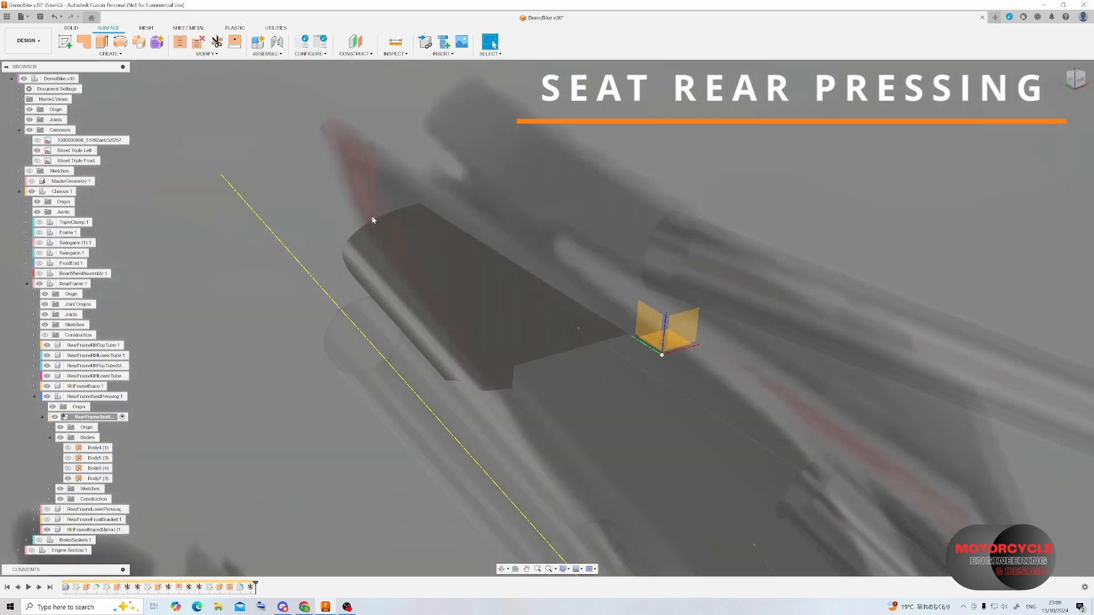
# - Mirror the trimmed pressing surface body across the frame's centre plane as a new body
pyautogui.click(111, 53)
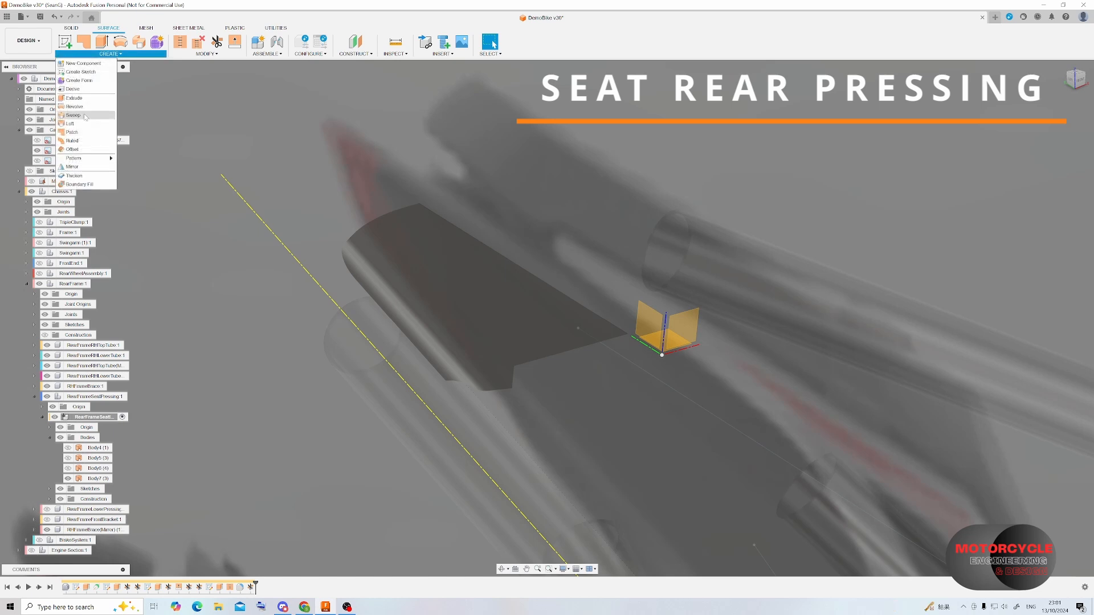
pyautogui.click(72, 167)
pyautogui.click(97, 478)
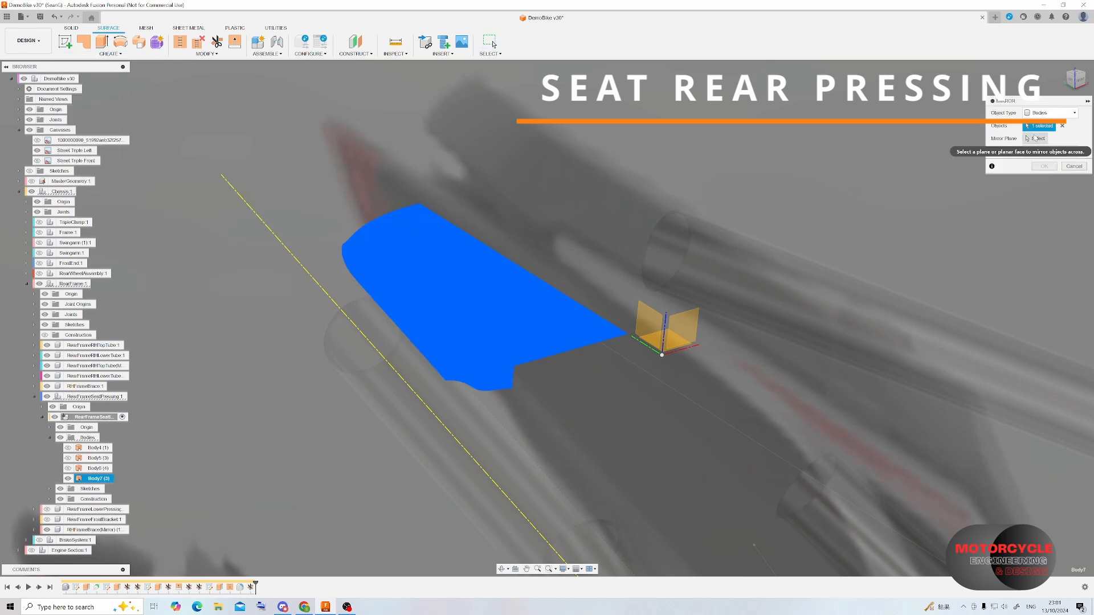
pyautogui.click(648, 321)
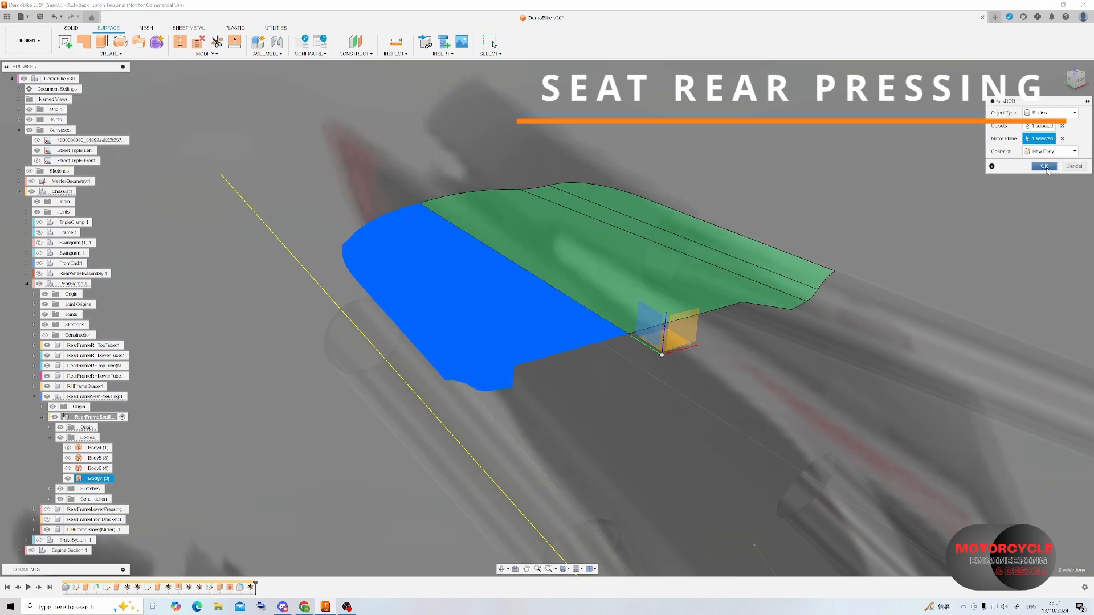
pyautogui.click(1045, 167)
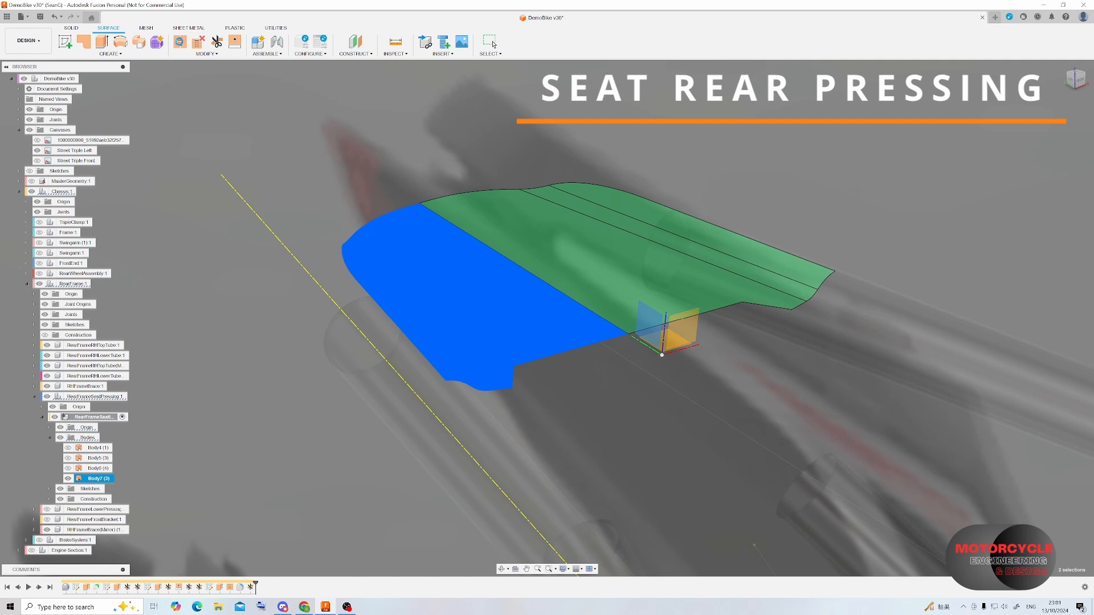
pyautogui.click(180, 42)
pyautogui.click(638, 241)
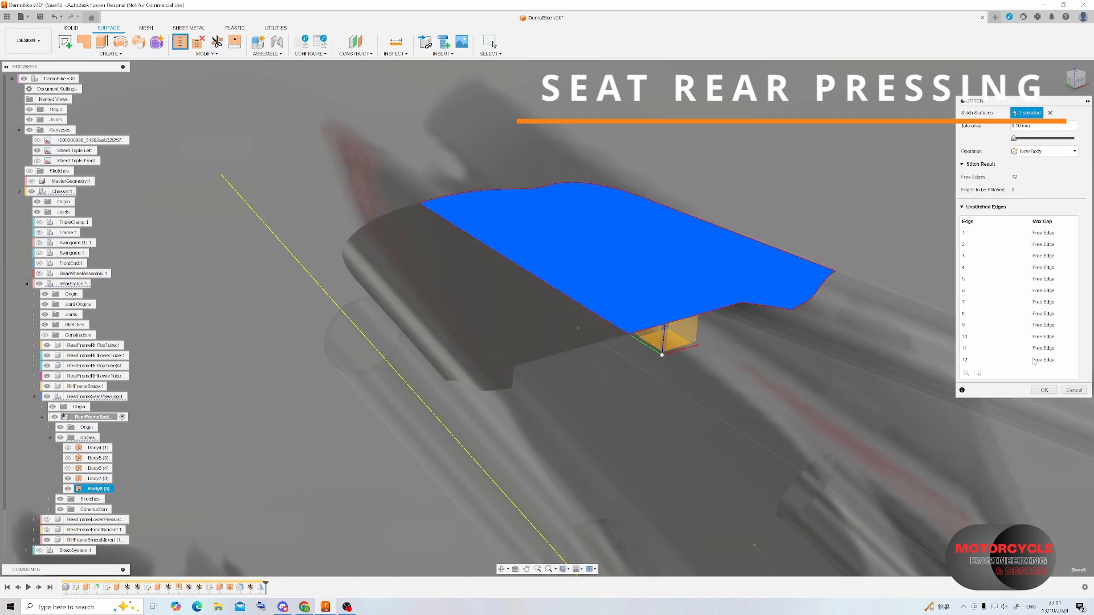
pyautogui.click(1044, 390)
pyautogui.keyDown('shift'); pyautogui.moveTo(627, 171); pyautogui.dragTo(685, 186, button='middle'); pyautogui.keyUp('shift')
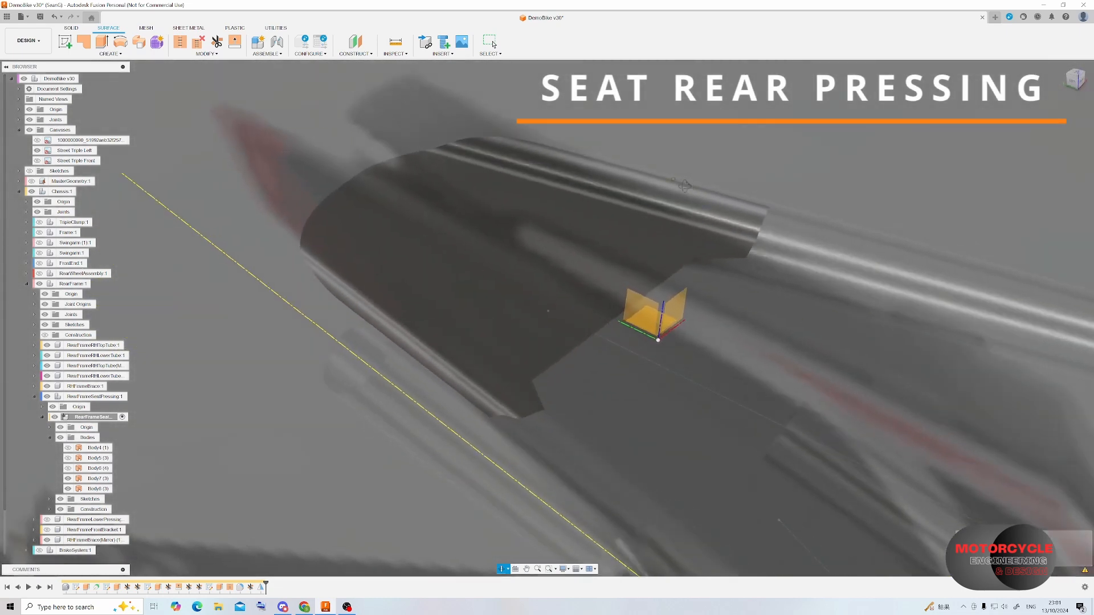
pyautogui.click(1074, 180)
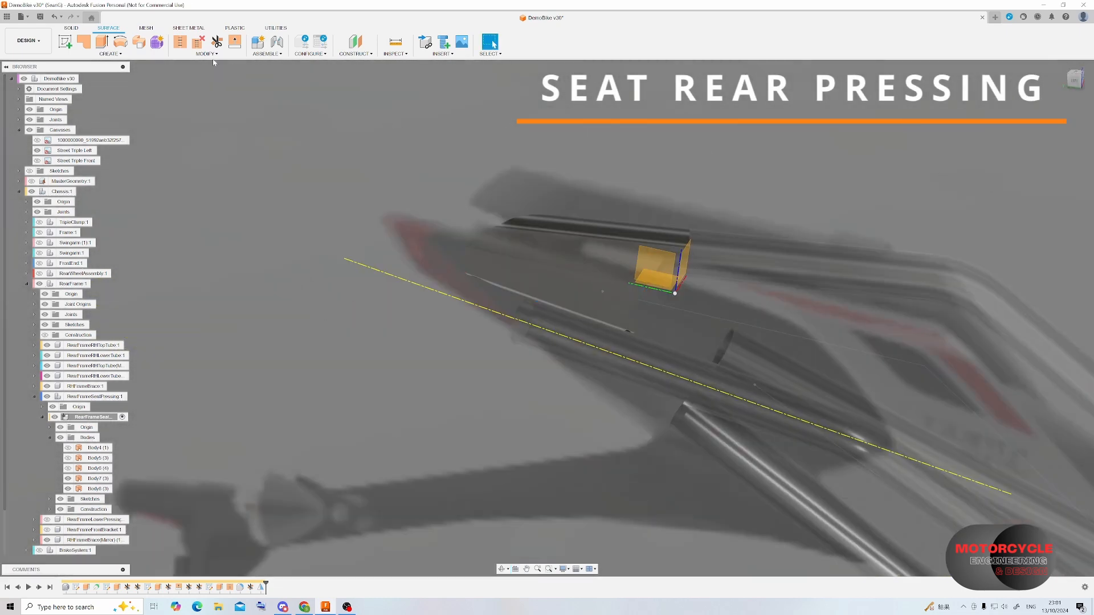
# - Stitch the original and mirrored halves of the rear pressing surface into one new body
pyautogui.click(180, 42)
pyautogui.click(522, 262)
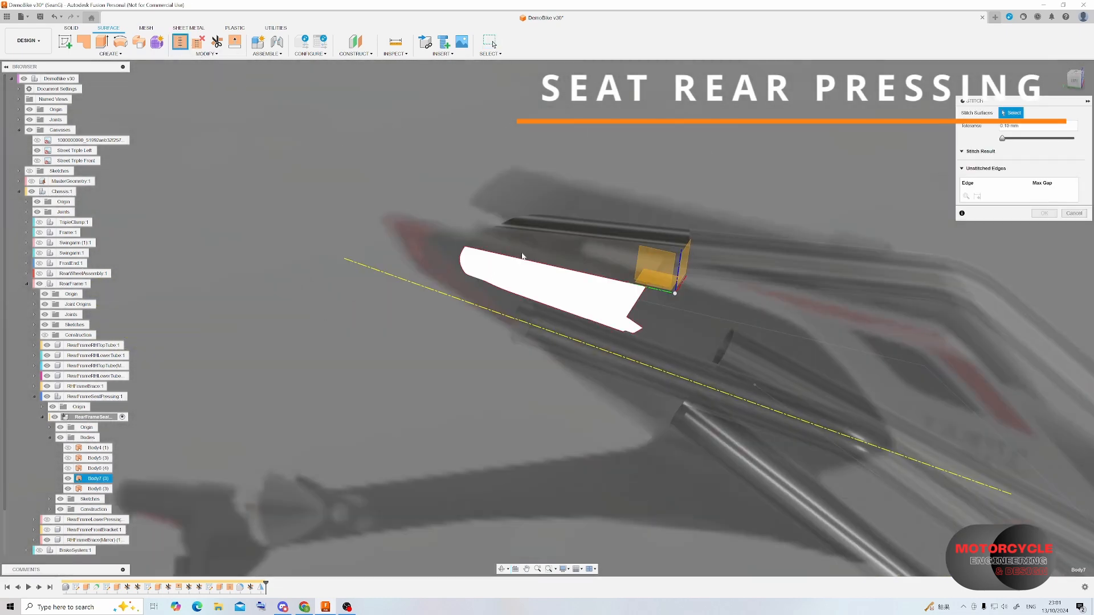
pyautogui.click(523, 255)
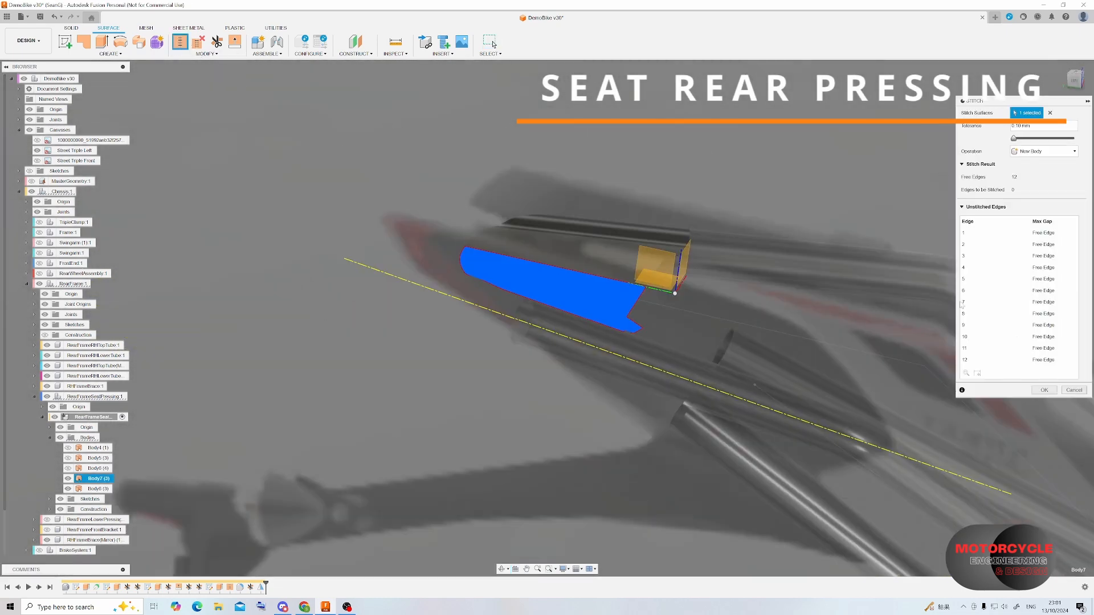
pyautogui.click(576, 233)
pyautogui.click(1044, 413)
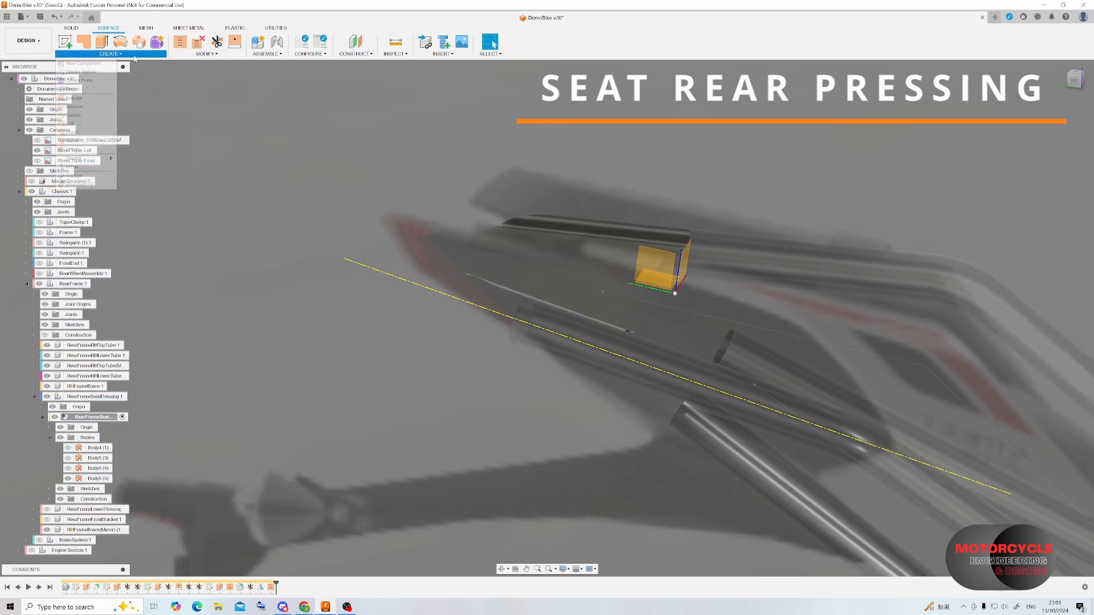
# - Thicken the stitched pressing surface on one side as a new body, including all its chained faces
pyautogui.click(110, 54)
pyautogui.click(74, 175)
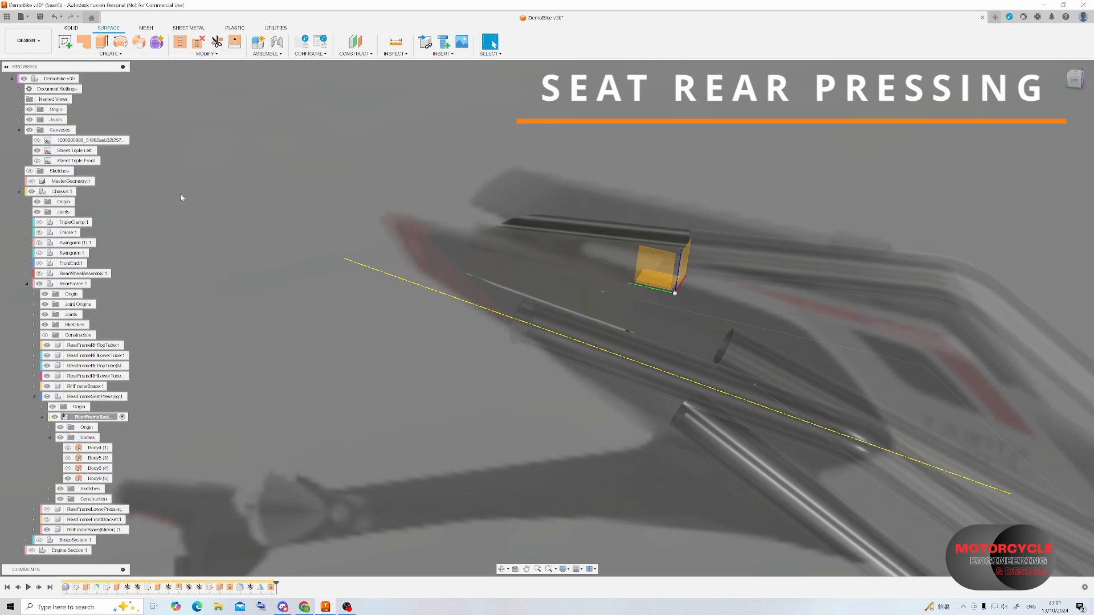
pyautogui.click(608, 245)
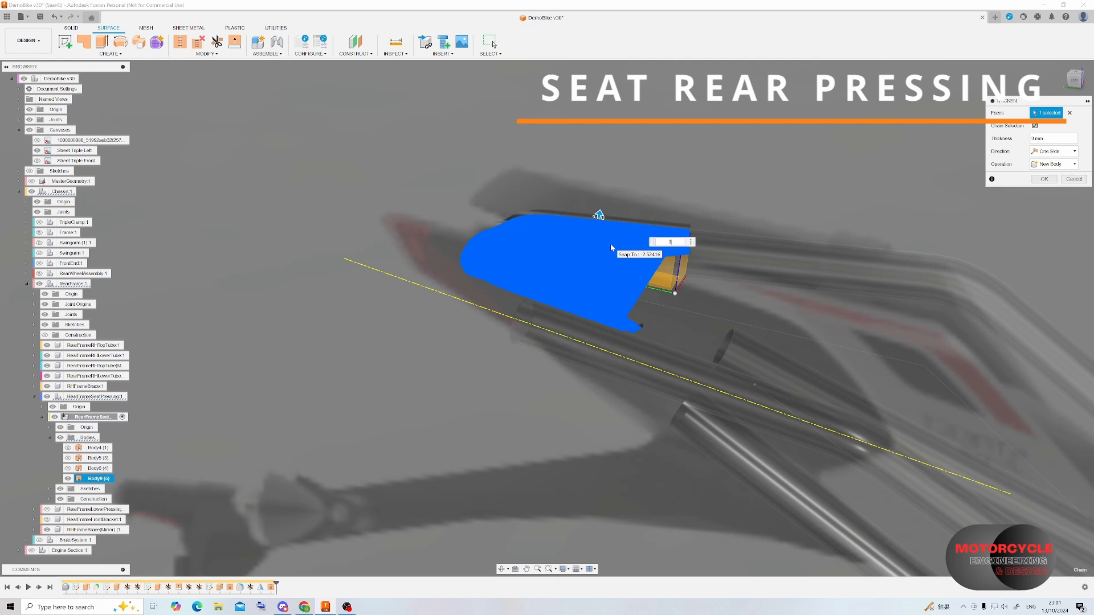
pyautogui.press('Return')
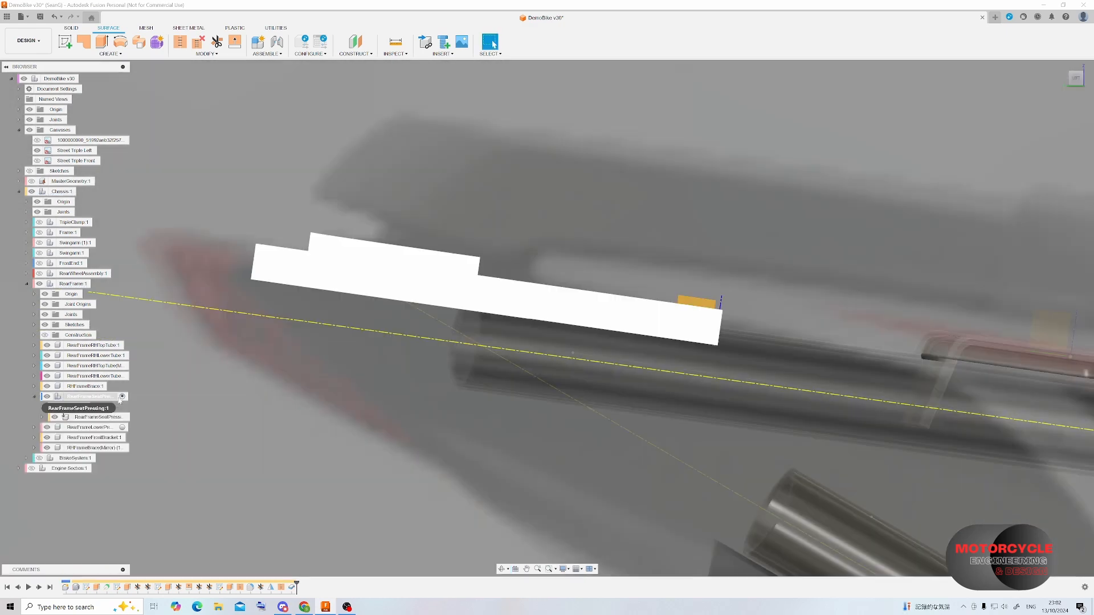
# - Create the internal component RearFrameSeatPressingPart2 under RearFrameSeatPressing and move it 90 mm along Y
pyautogui.click(267, 53)
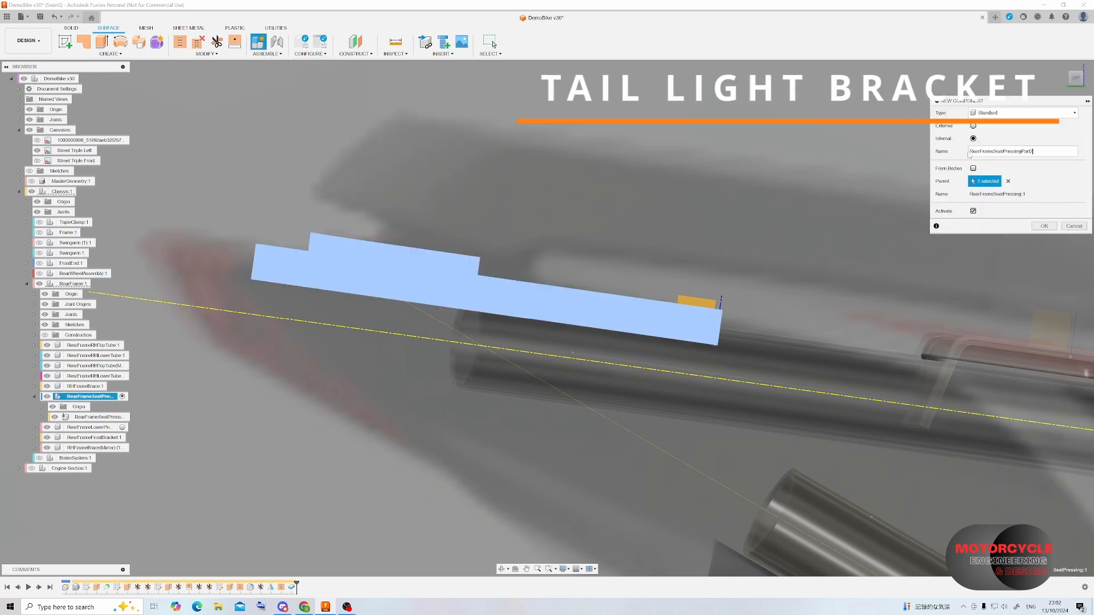
pyautogui.press('Return')
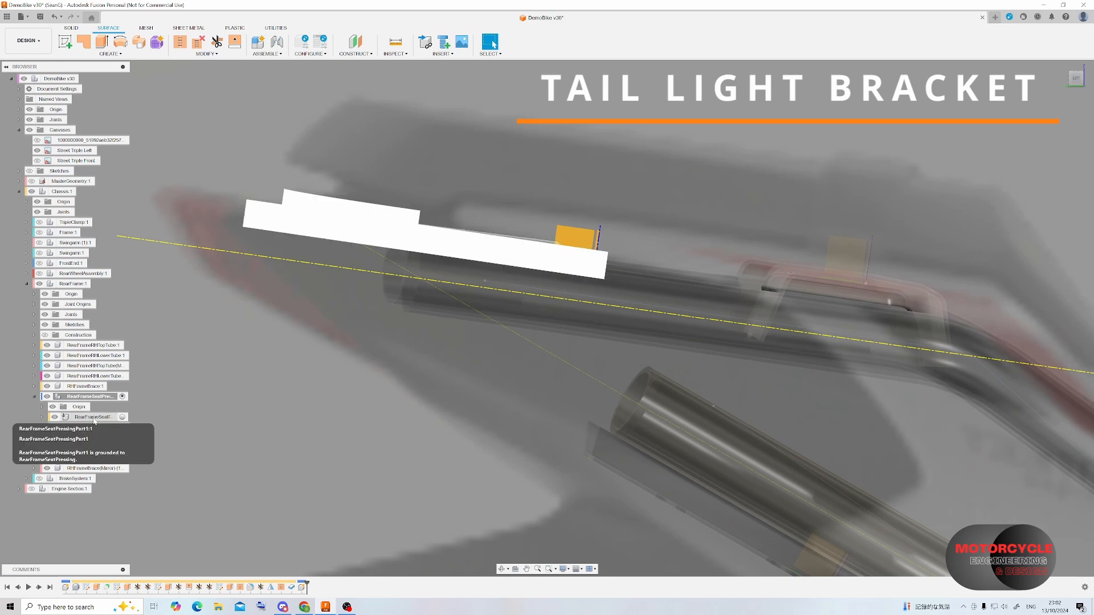
pyautogui.rightClick(102, 427)
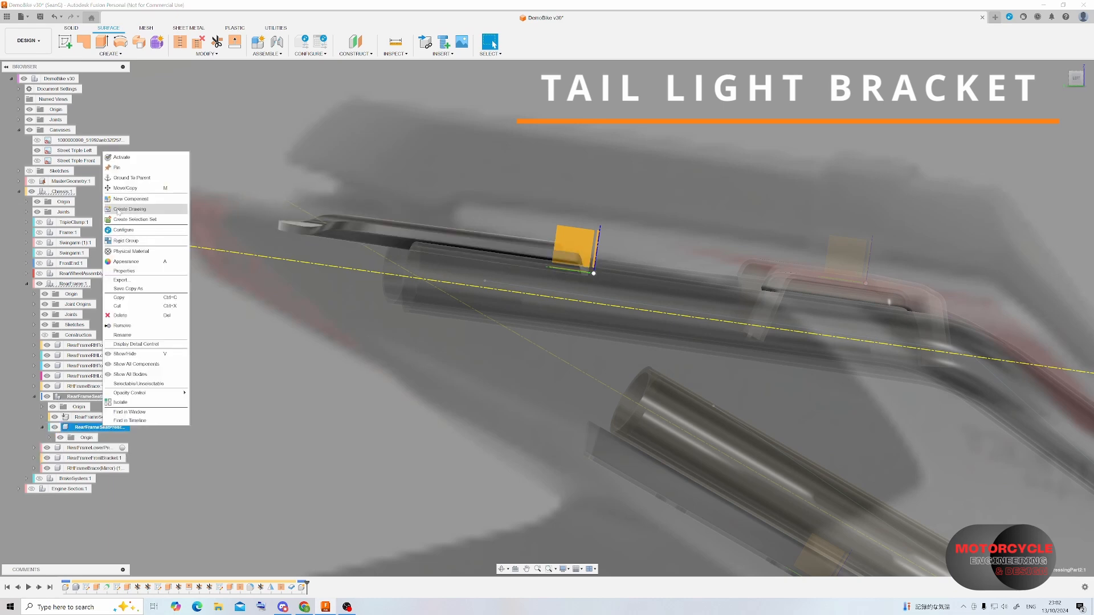
pyautogui.click(115, 189)
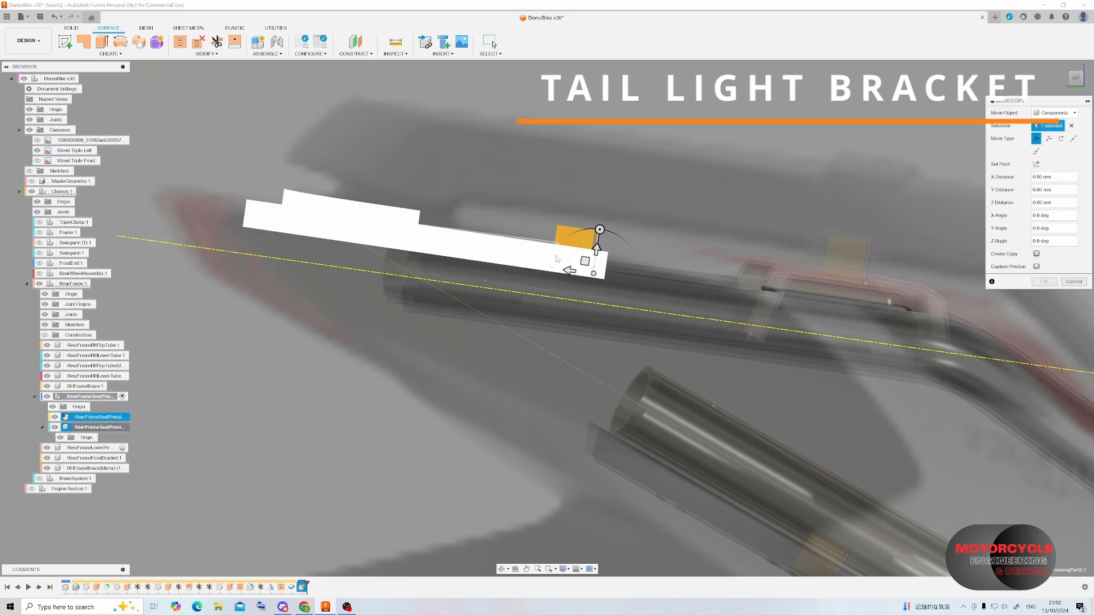
pyautogui.moveTo(596, 272); pyautogui.dragTo(317, 239)
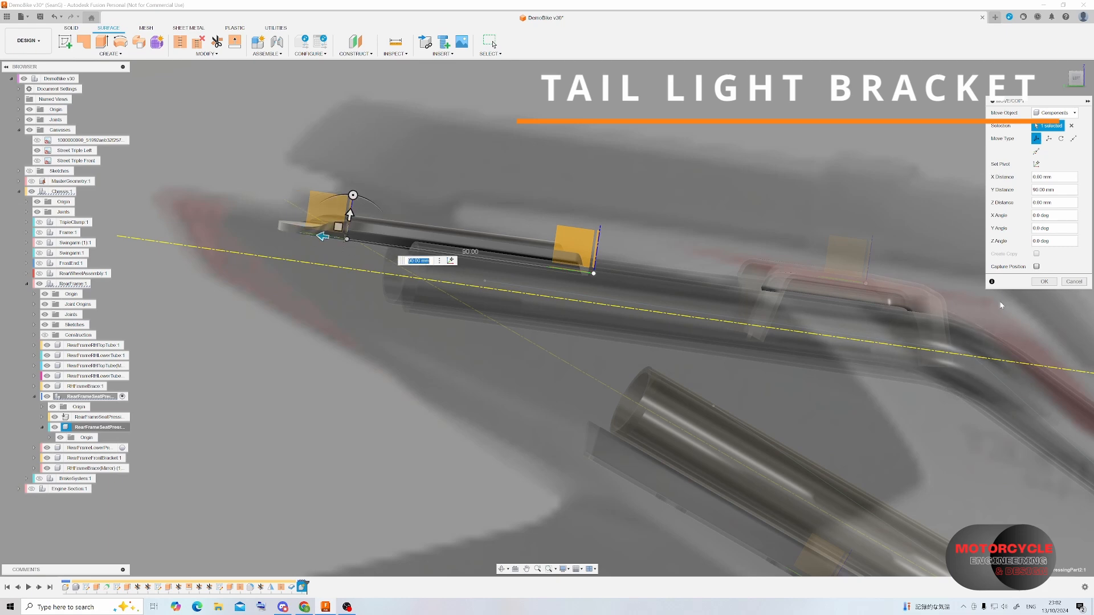
pyautogui.click(1043, 282)
# - Activate the RearFrameSeatPressingPart2 component and start a sketch on its vertical side-view origin plane
pyautogui.click(65, 42)
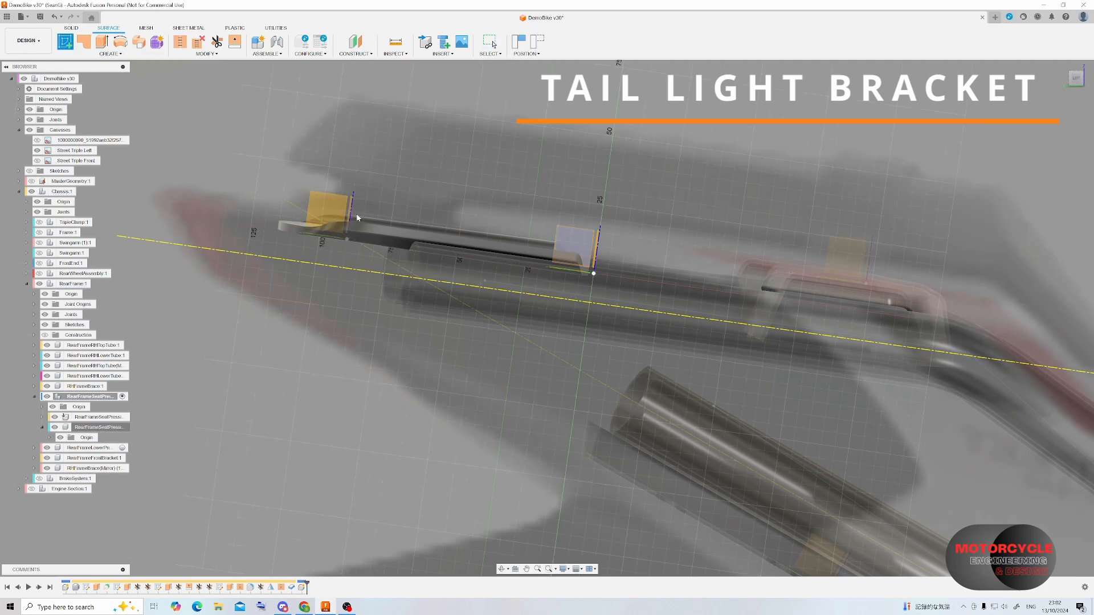
pyautogui.press('Escape')
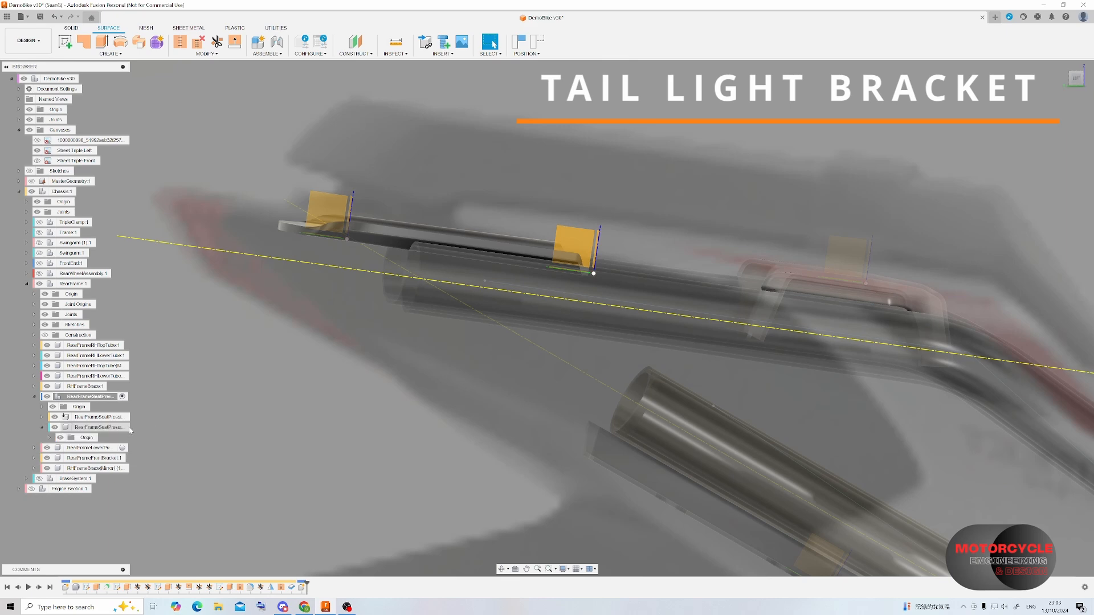
pyautogui.click(122, 428)
pyautogui.click(344, 233)
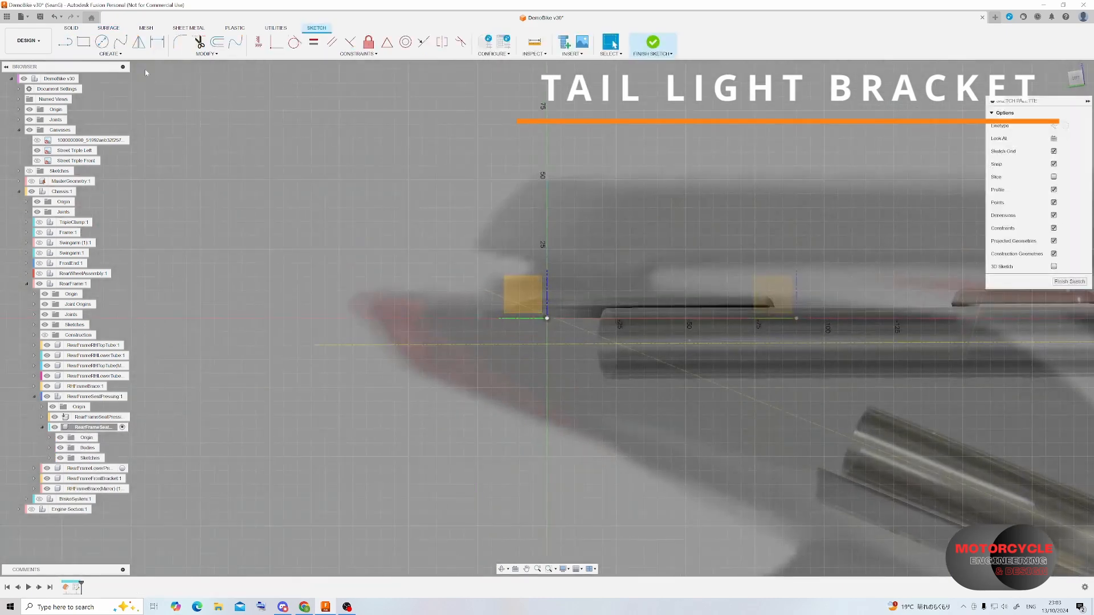
# - Sketch a 15 mm horizontal line rearward from the component's origin and a 15 mm vertical line down from its rear end
pyautogui.scroll(5, 541, 317)
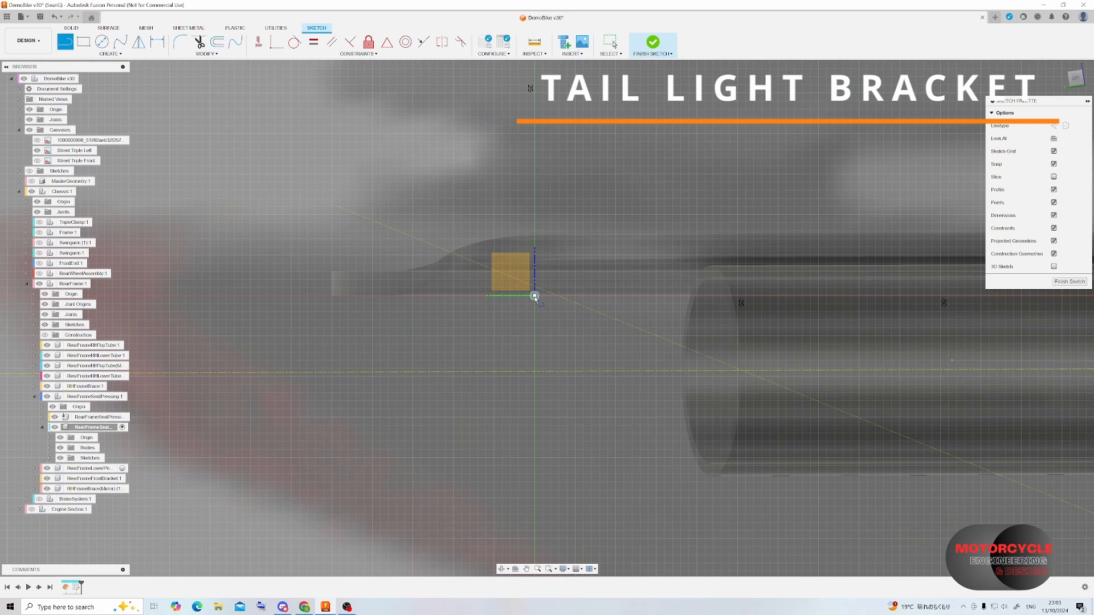
pyautogui.click(535, 296)
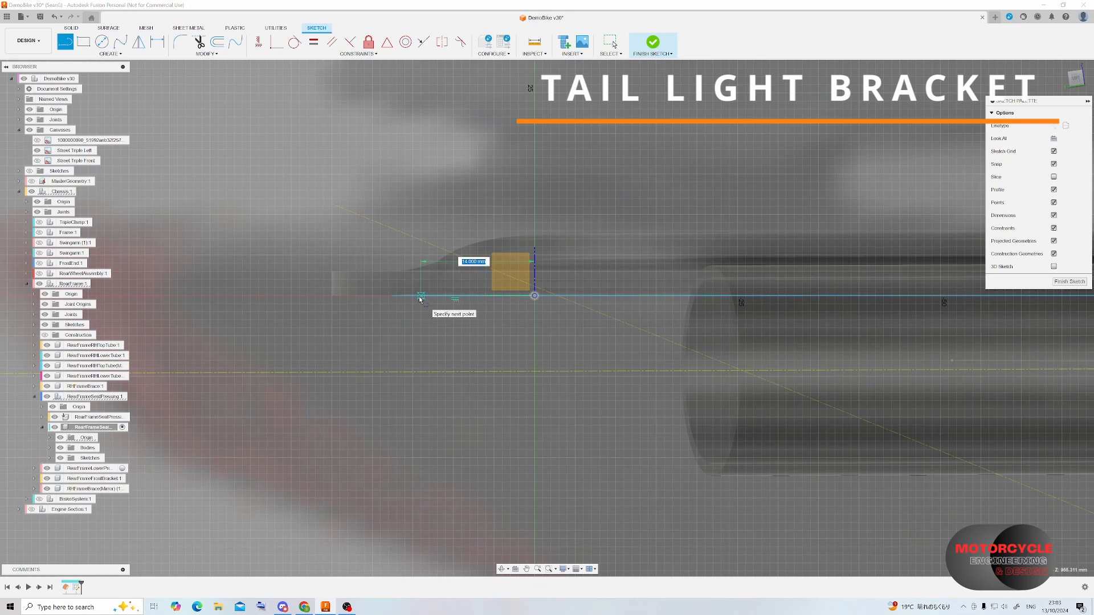
pyautogui.write('15')
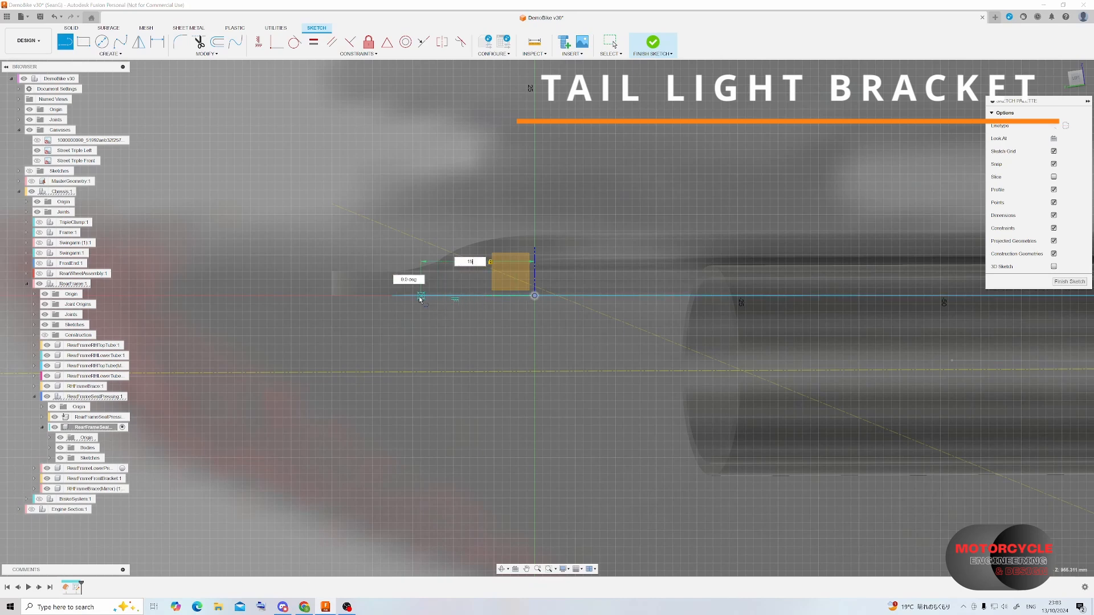
pyautogui.press('Return')
pyautogui.press('Escape')
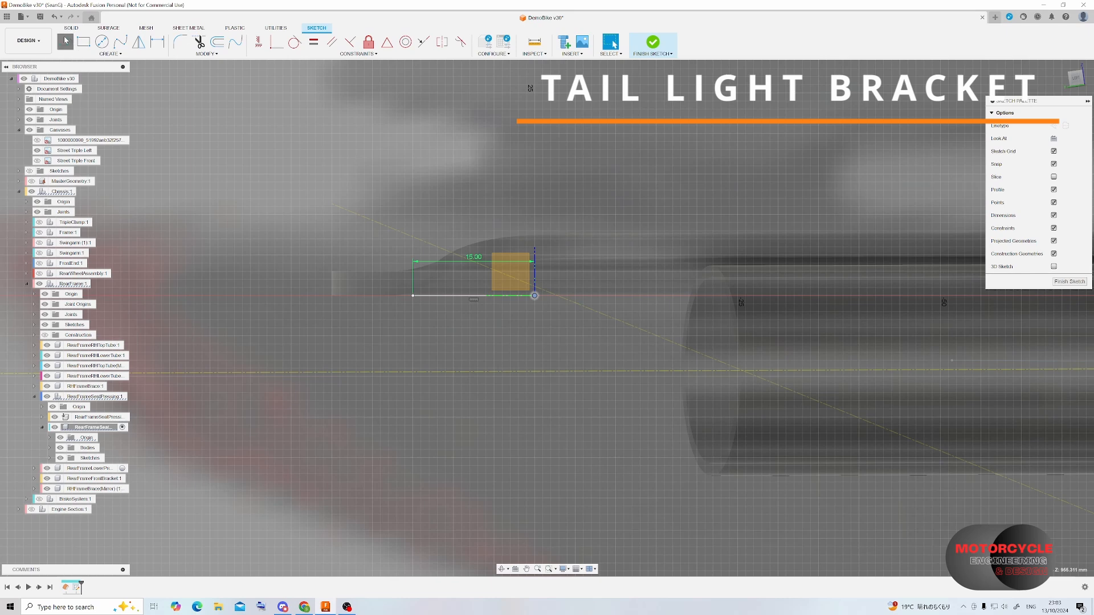
pyautogui.press('l')
pyautogui.click(413, 296)
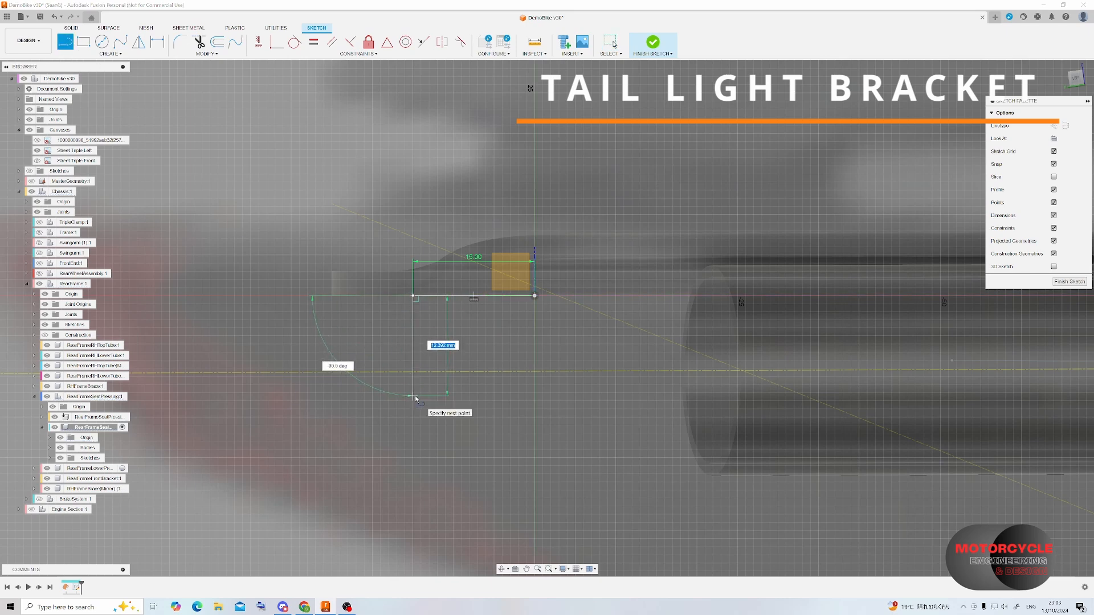
pyautogui.write('15')
pyautogui.press('Return')
pyautogui.press('Escape')
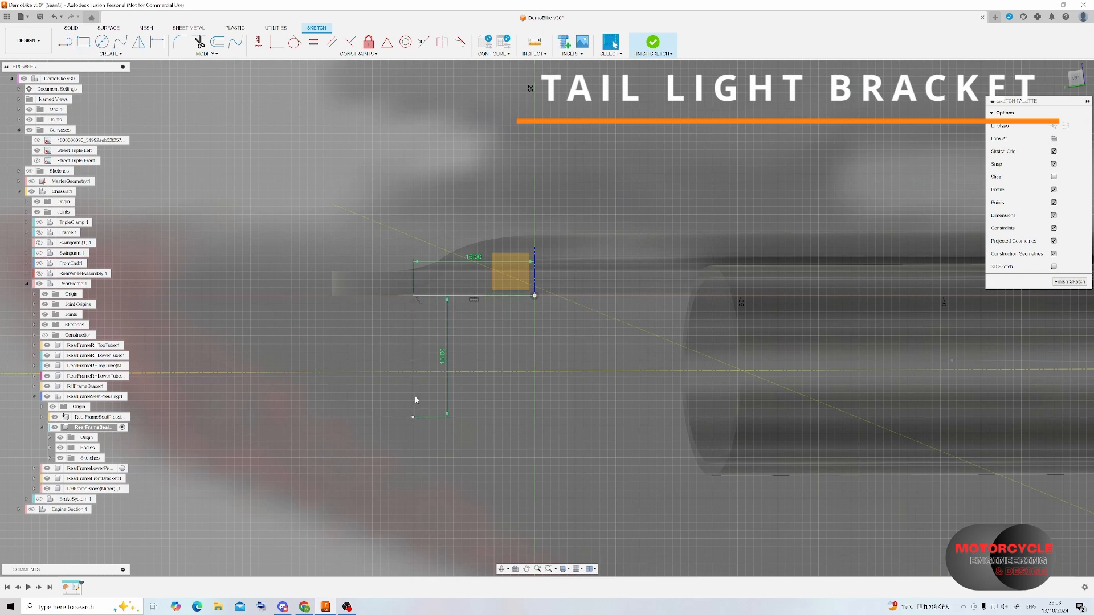
# - Undo the two bracket lines and sketch a new 15 mm horizontal line rearward, starting just forward of the component's origin
pyautogui.scroll(-3, 354, 348)
pyautogui.scroll(2, 420, 320)
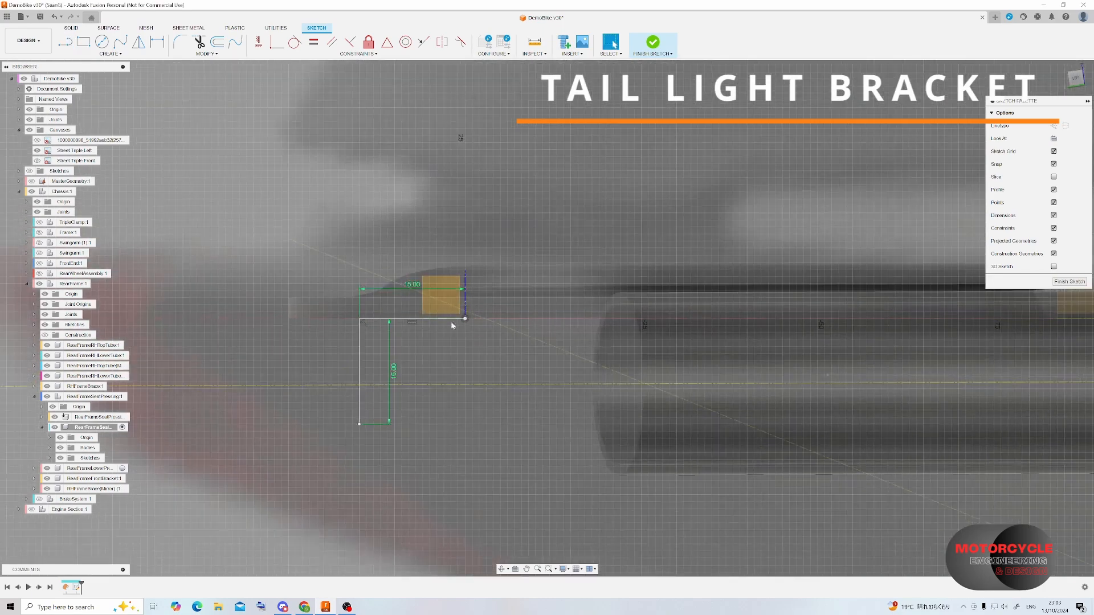
pyautogui.hotkey('ctrl', 'z')
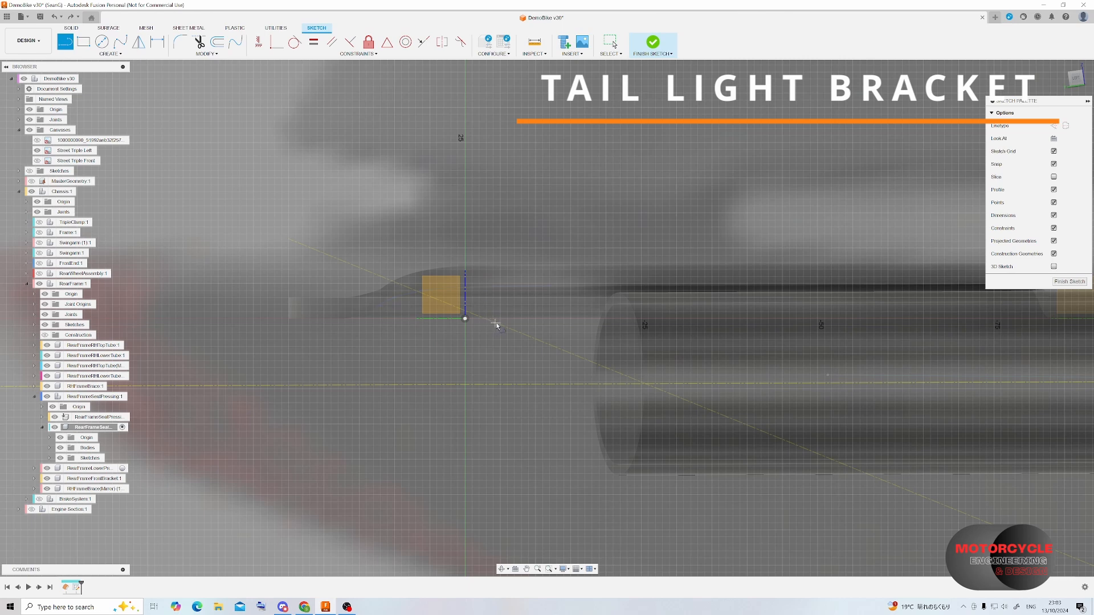
pyautogui.click(497, 318)
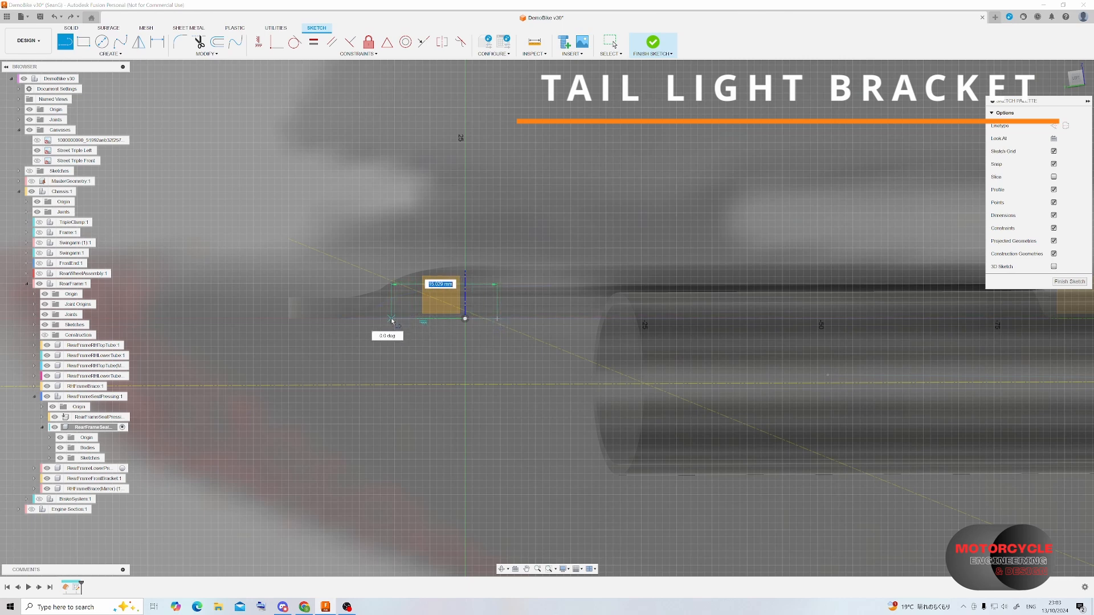
pyautogui.write('15')
pyautogui.press('Return')
pyautogui.press('Escape')
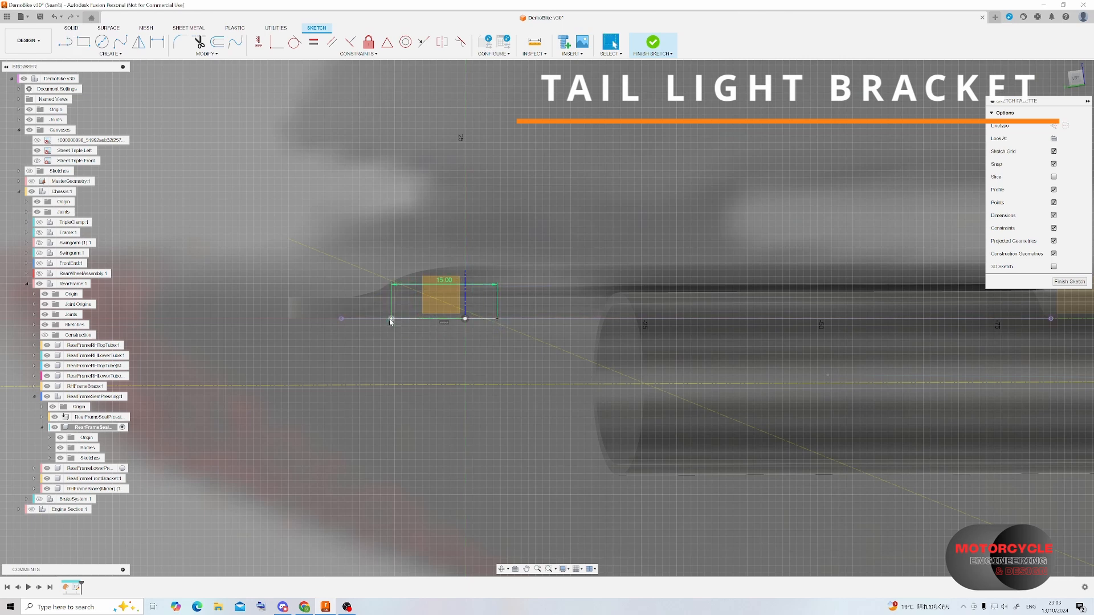
# - Sketch a 15 mm vertical line down from the rear end of the horizontal line
pyautogui.press('l')
pyautogui.click(392, 319)
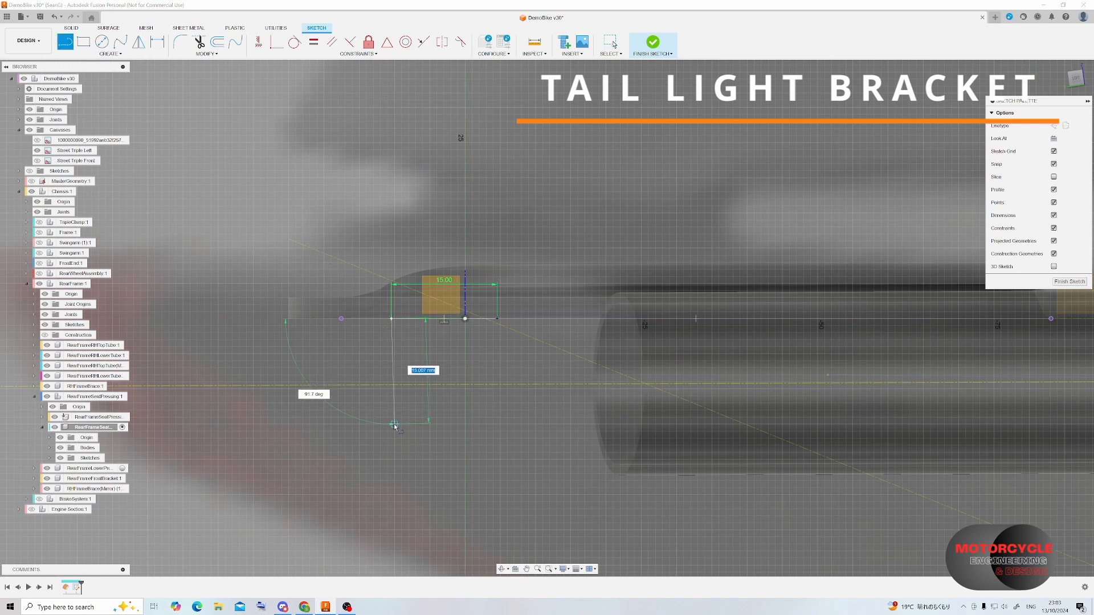
pyautogui.write('15')
pyautogui.press('Return')
pyautogui.press('Escape')
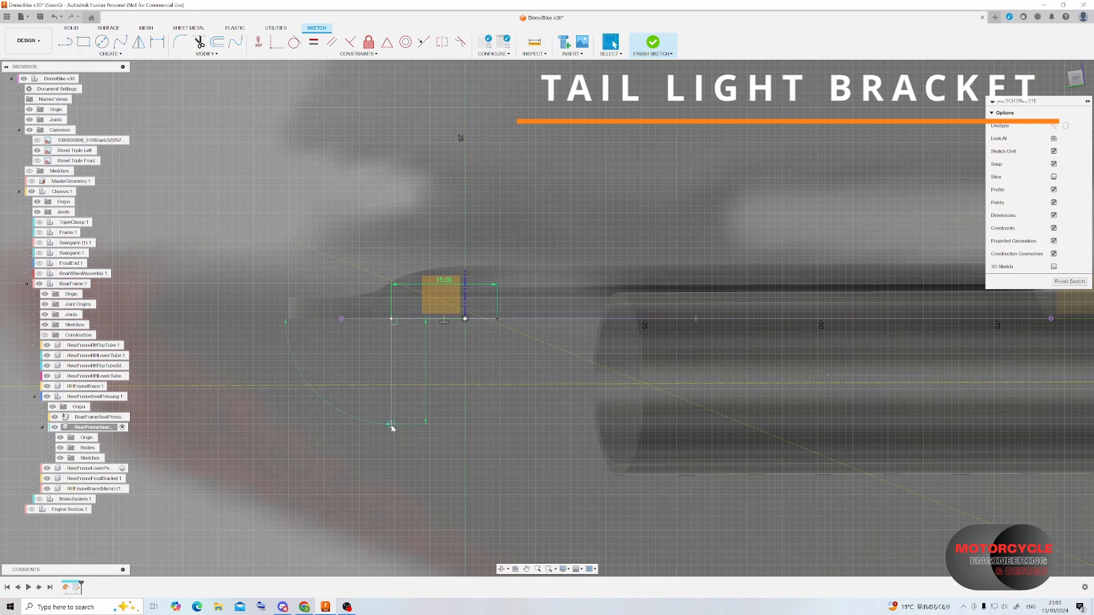
pyautogui.scroll(-4, 391, 331)
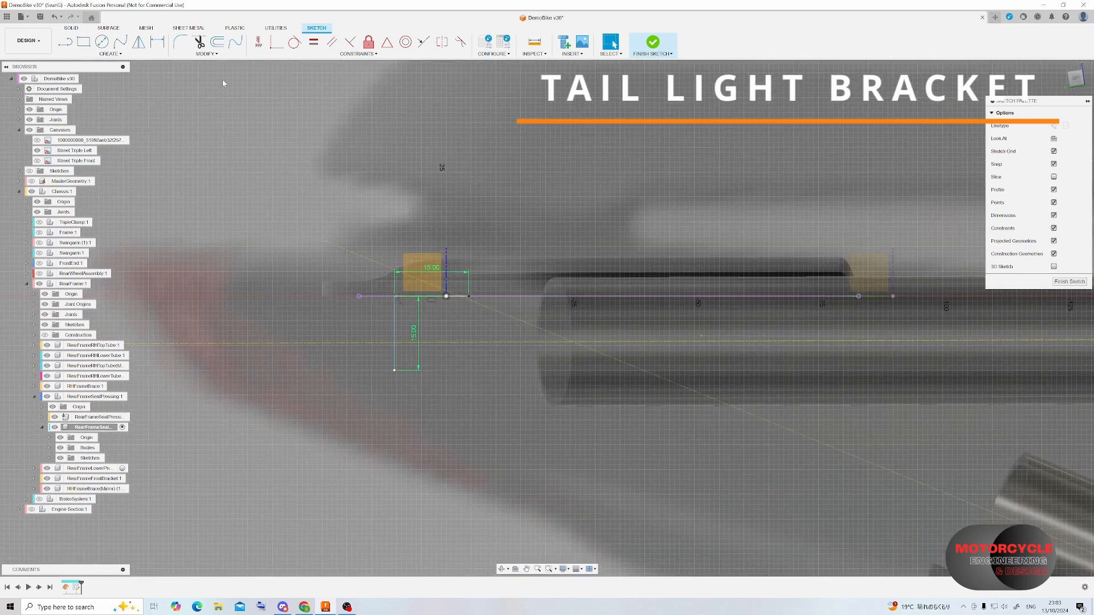
# - Dimension the horizontal line's front end 10 mm from the origin
pyautogui.press('d')
pyautogui.click(470, 296)
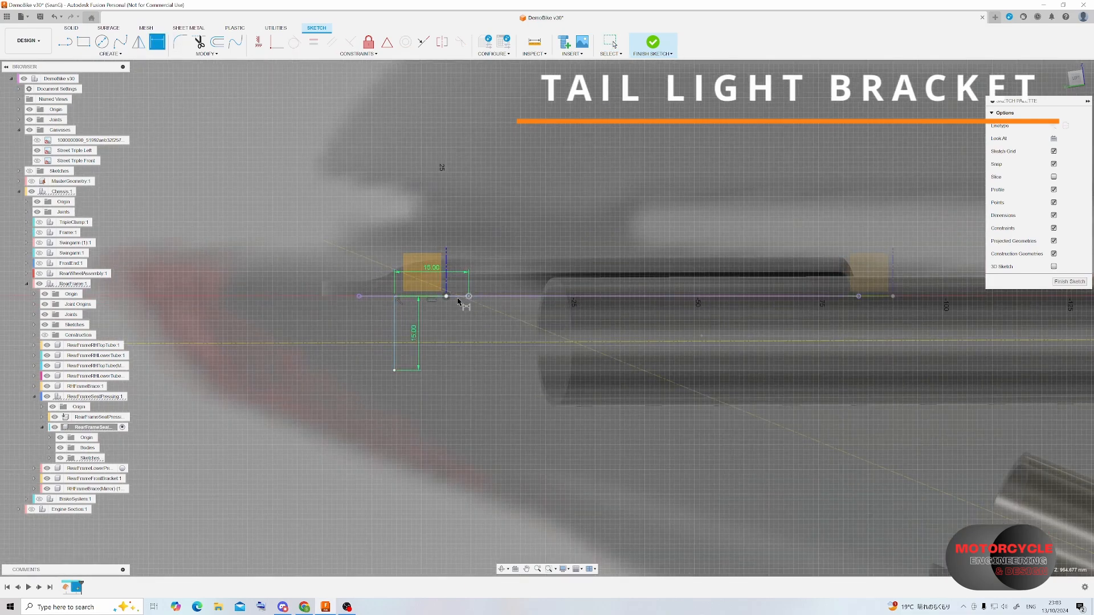
pyautogui.click(447, 296)
pyautogui.click(465, 319)
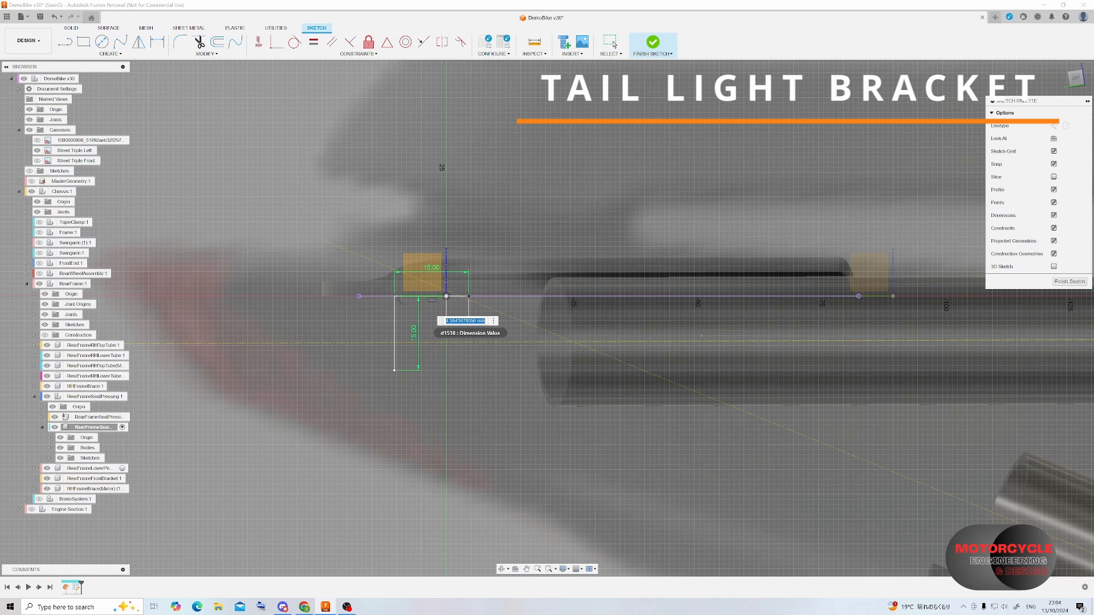
pyautogui.write('10')
pyautogui.press('Return')
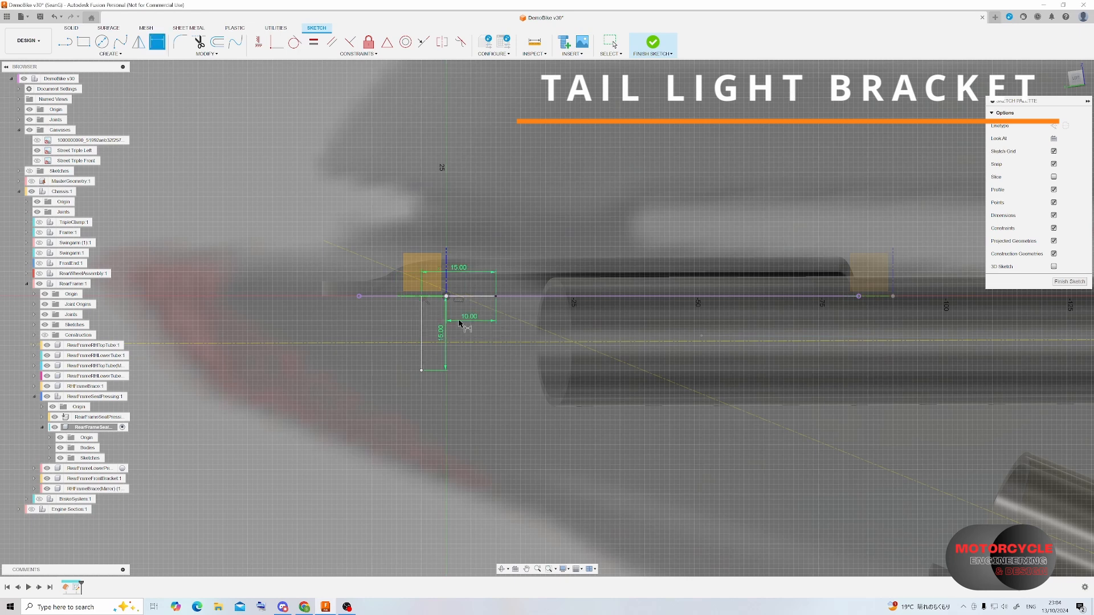
# - Set the horizontal line's length to 20 mm and its front end's distance from the origin to 15 mm
pyautogui.click(466, 272)
pyautogui.write('20')
pyautogui.press('Return')
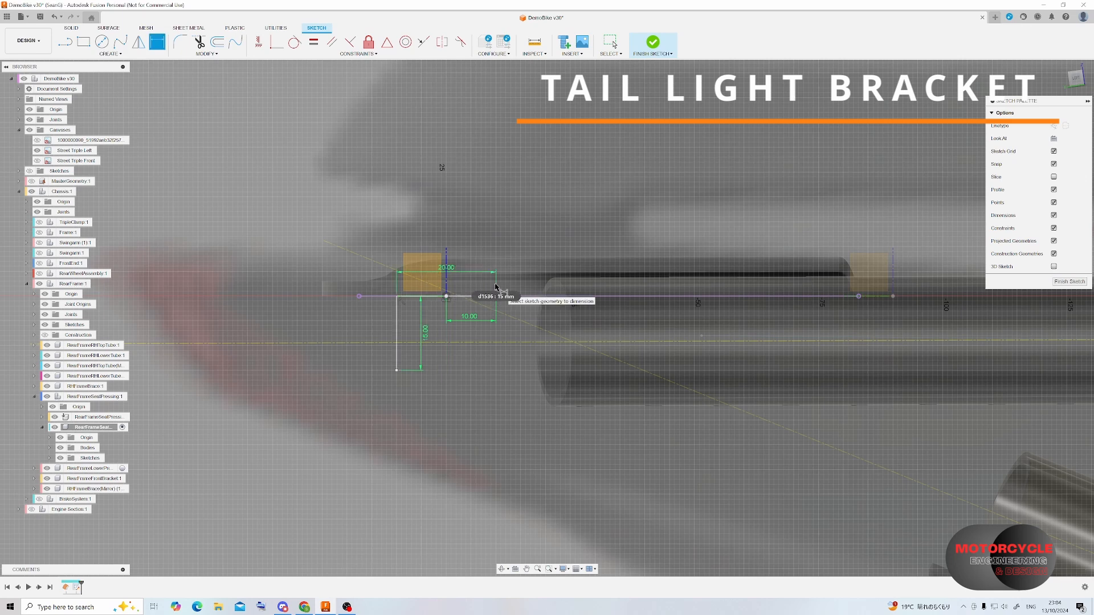
pyautogui.click(466, 320)
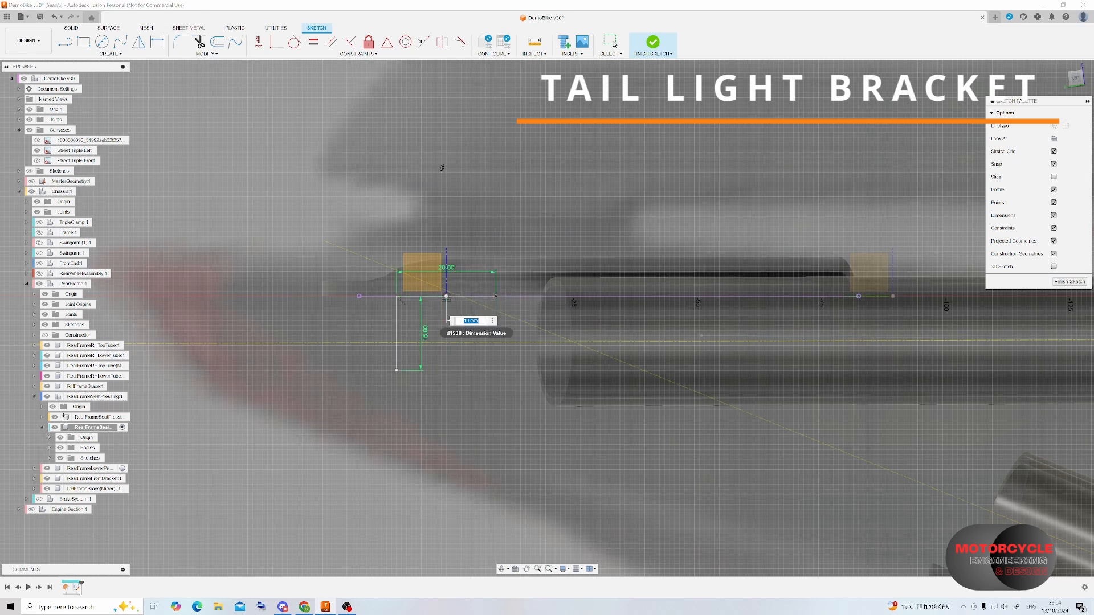
pyautogui.write('15')
pyautogui.press('Return')
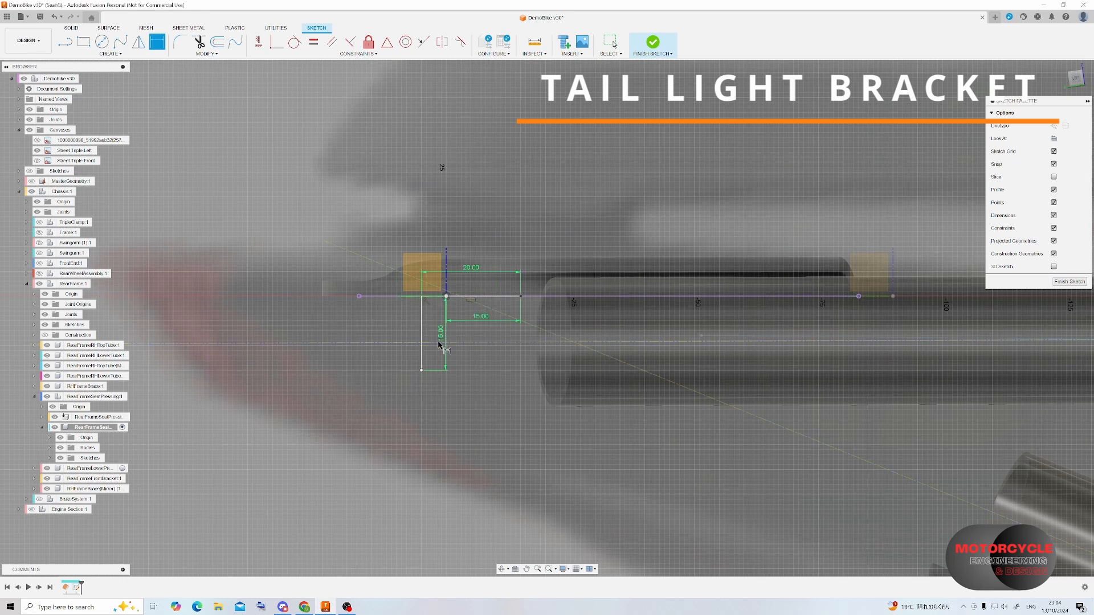
# - Finish the sketch and extrude the chained L-shaped profile as a one-sided surface by -31 mm as a new body
pyautogui.click(1069, 282)
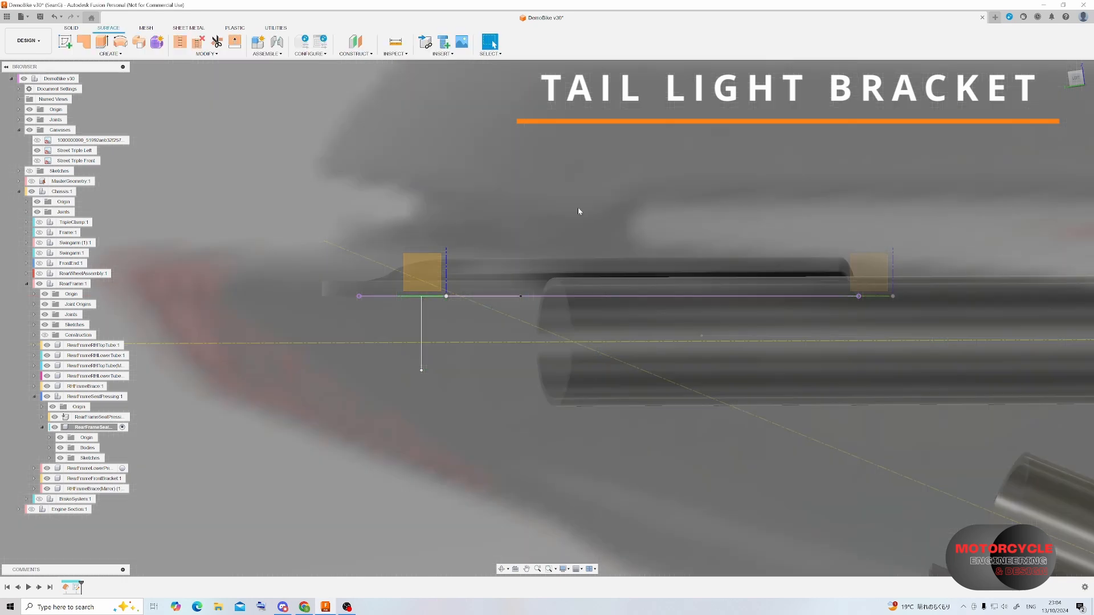
pyautogui.click(101, 41)
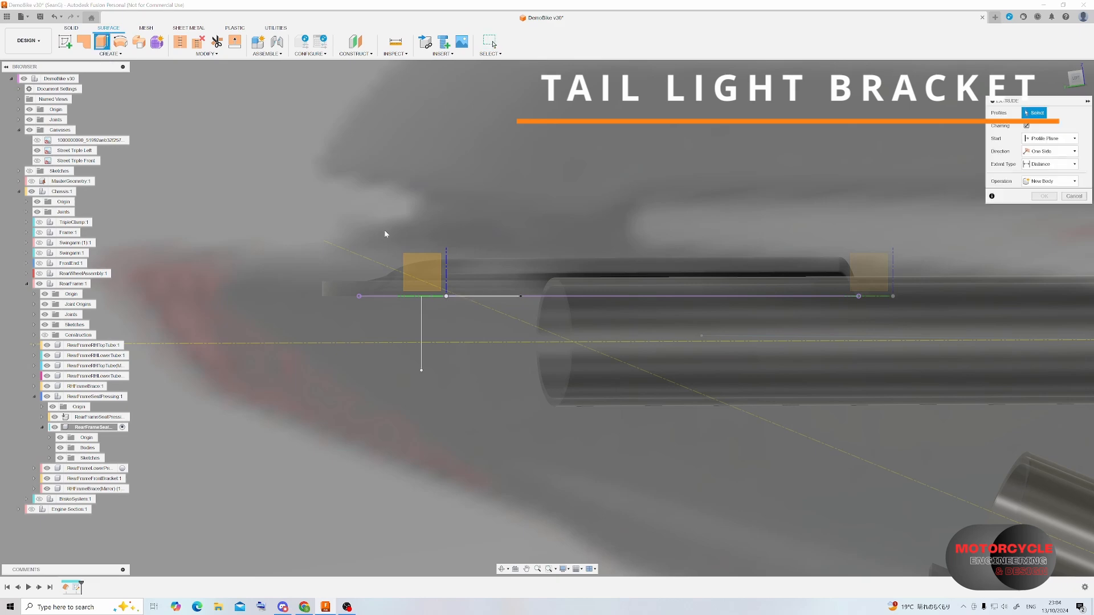
pyautogui.click(420, 311)
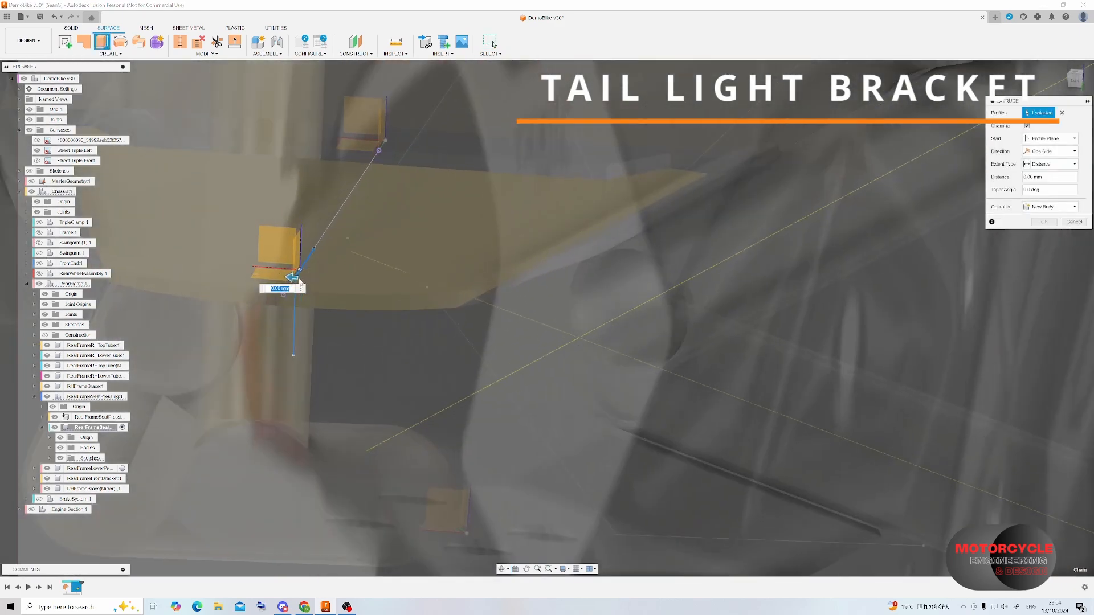
pyautogui.moveTo(305, 273); pyautogui.dragTo(461, 304)
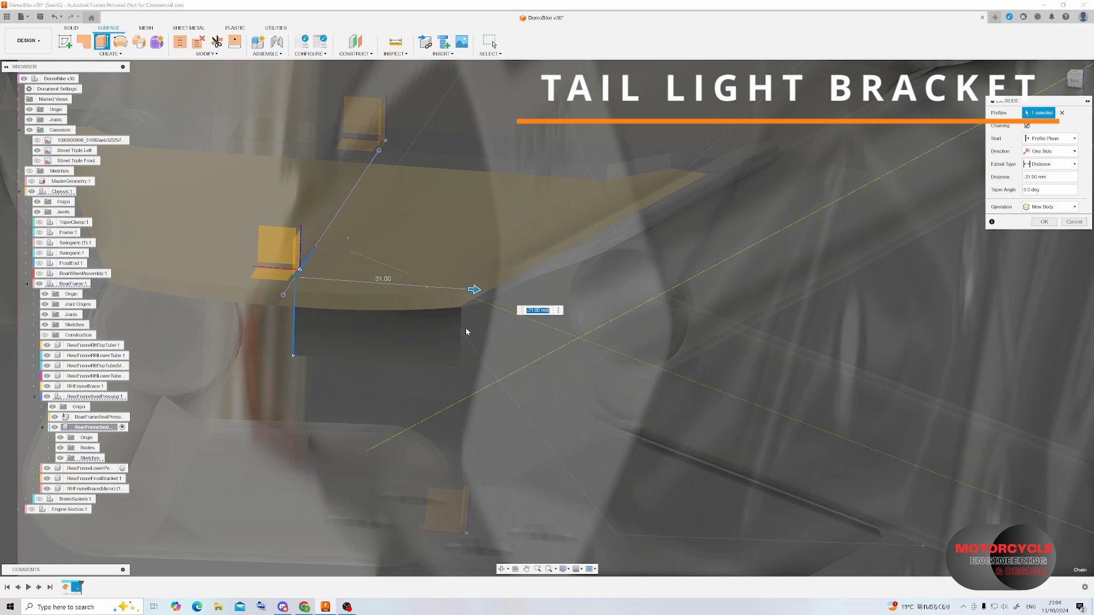
pyautogui.keyDown('shift'); pyautogui.moveTo(466, 328); pyautogui.dragTo(600, 257, button='middle'); pyautogui.keyUp('shift')
pyautogui.scroll(-5, 600, 257)
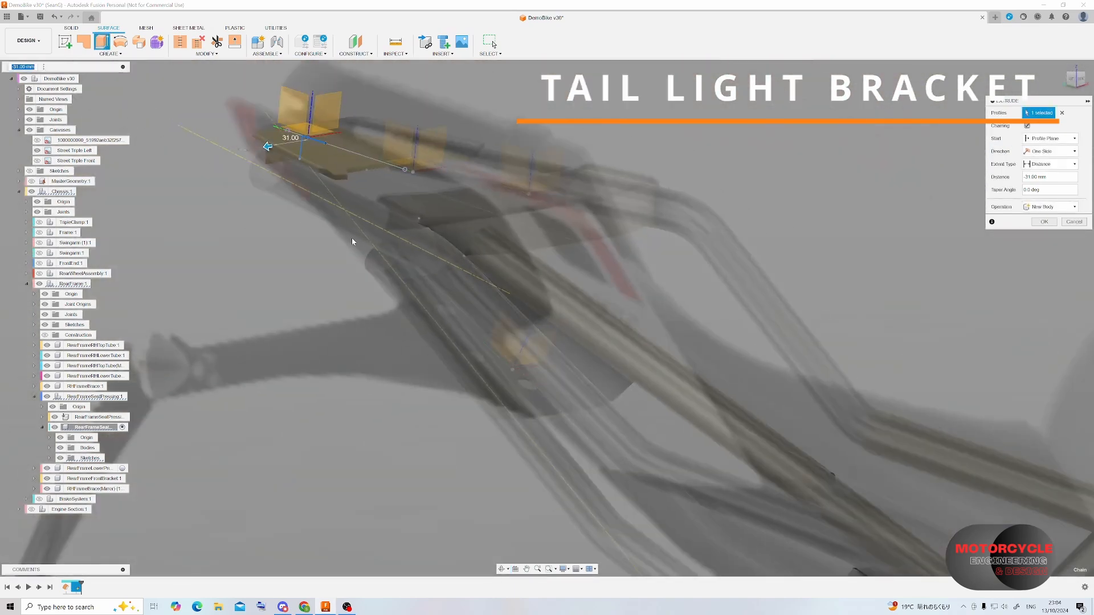
pyautogui.scroll(4, 358, 198)
pyautogui.scroll(-5, 358, 198)
pyautogui.scroll(6, 298, 166)
pyautogui.keyDown('shift'); pyautogui.moveTo(299, 165); pyautogui.dragTo(385, 171, button='middle'); pyautogui.keyUp('shift')
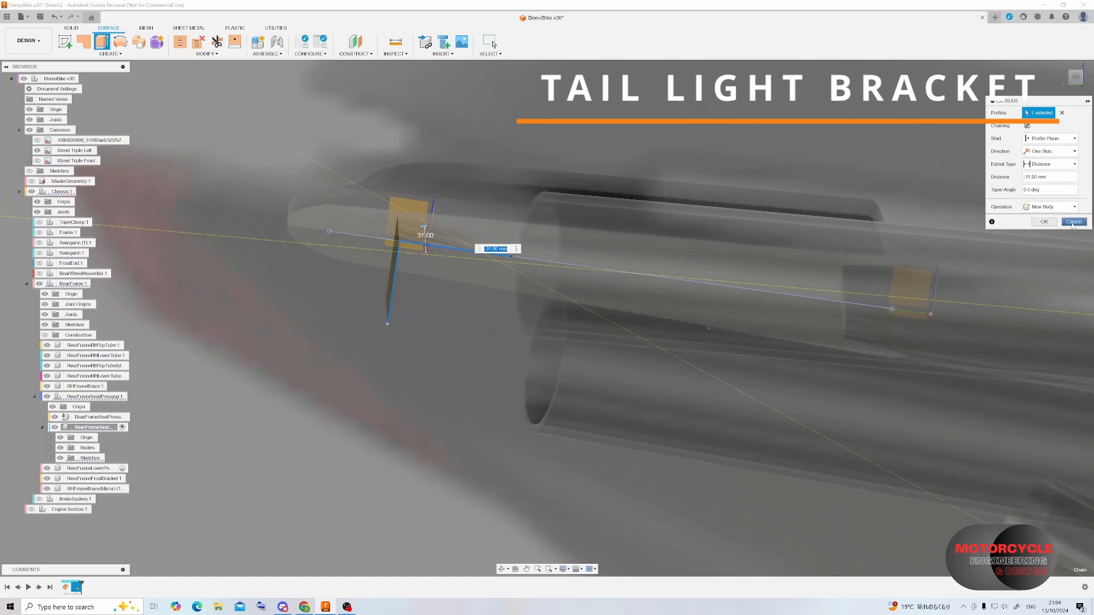
pyautogui.click(1044, 223)
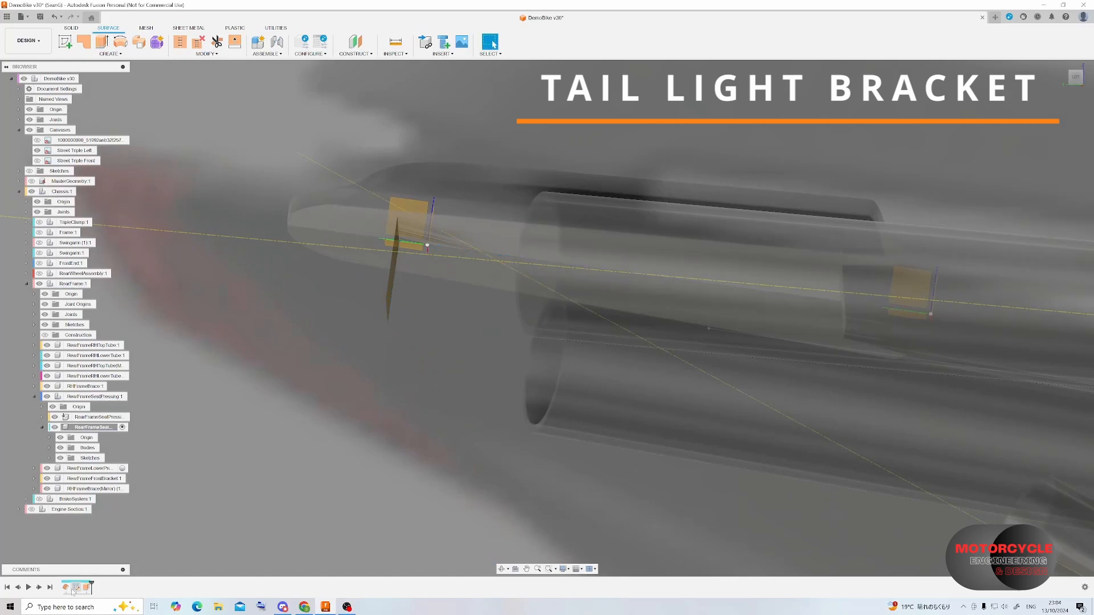
# - Mirror the extruded bracket surface across the component's vertical side-view origin plane as a new body
pyautogui.rightClick(70, 587)
pyautogui.click(92, 556)
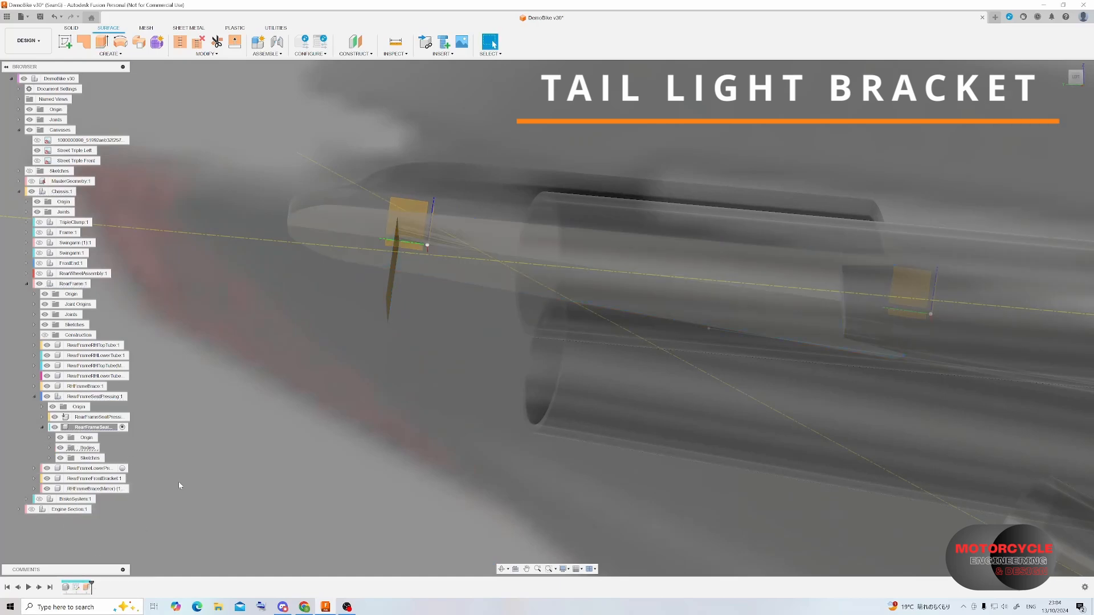
pyautogui.click(108, 55)
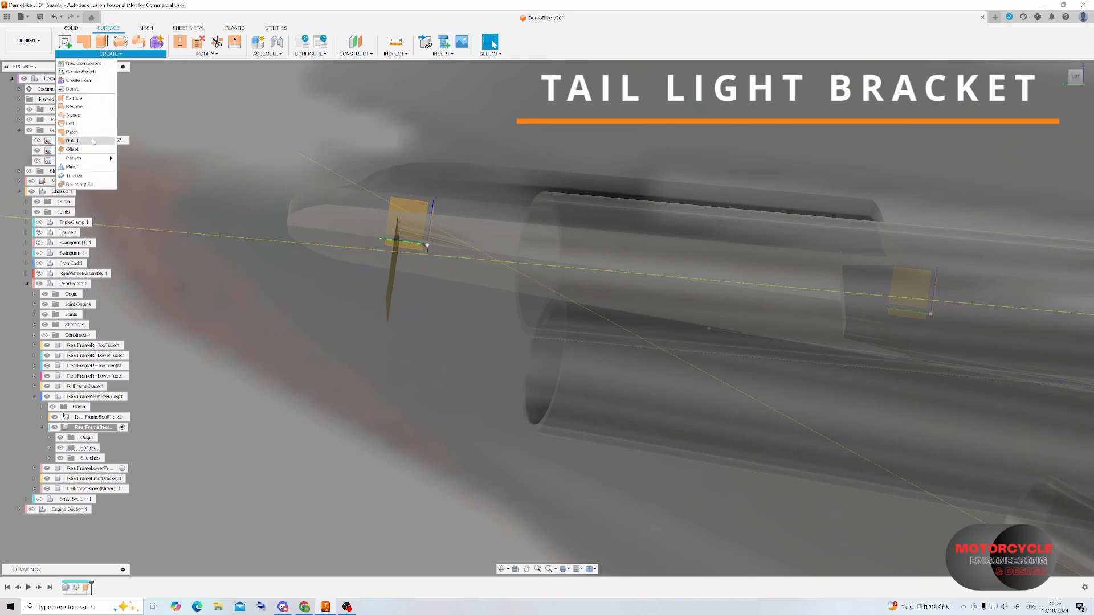
pyautogui.click(86, 170)
pyautogui.click(412, 234)
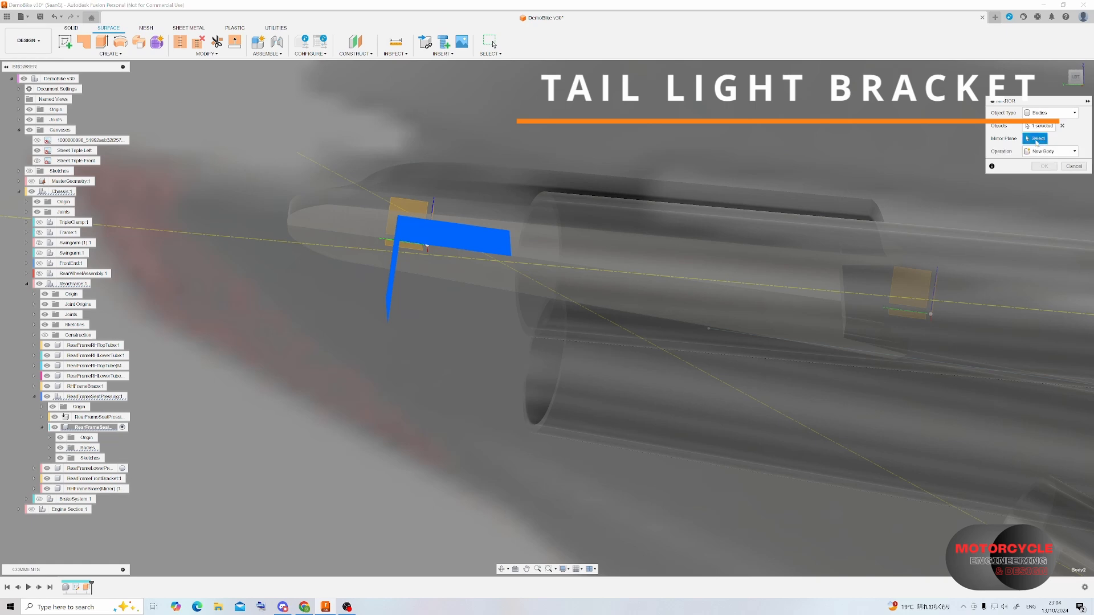
pyautogui.click(409, 209)
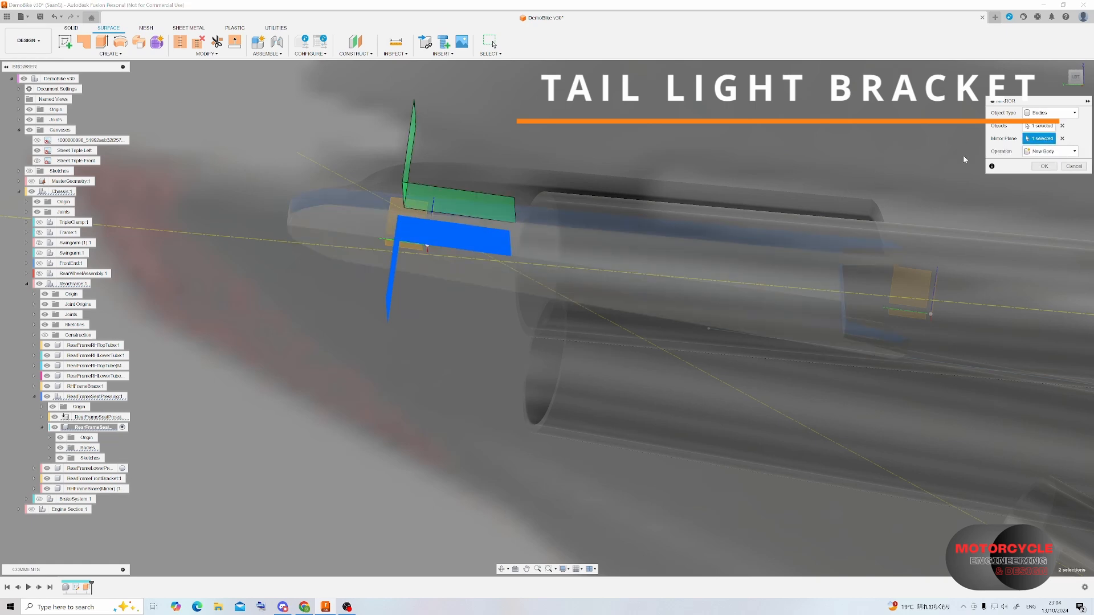
pyautogui.keyDown('shift'); pyautogui.moveTo(963, 155); pyautogui.dragTo(298, 183, button='middle'); pyautogui.keyUp('shift')
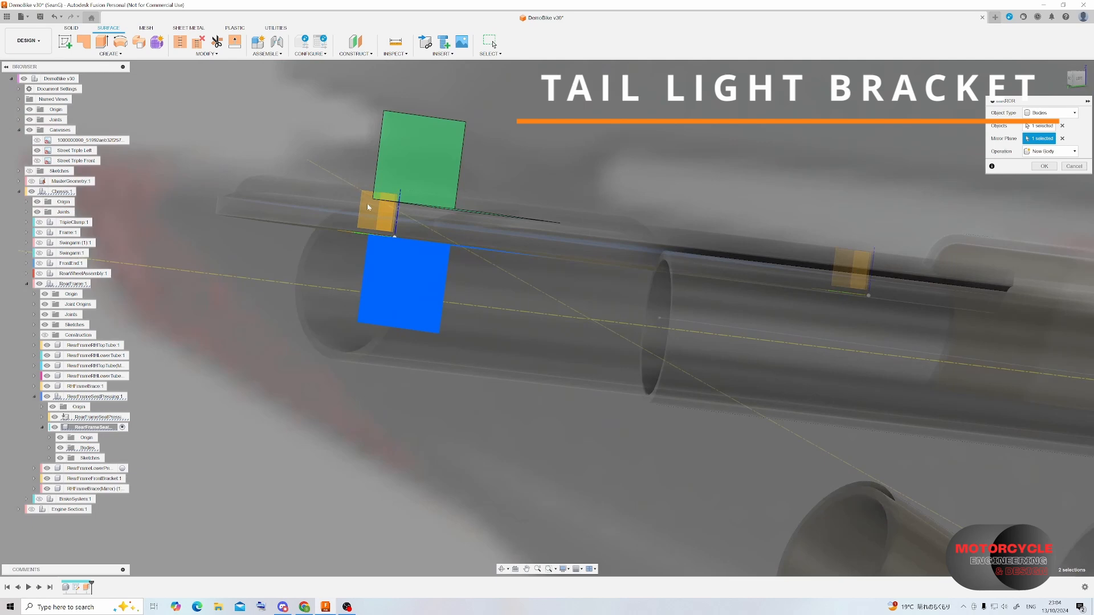
pyautogui.moveTo(368, 207)
pyautogui.keyDown('shift'); pyautogui.mouseDown(button='middle')
pyautogui.moveTo(360, 213)
pyautogui.moveTo(396, 186)
pyautogui.moveTo(371, 215)
pyautogui.mouseUp(button='middle'); pyautogui.keyUp('shift')
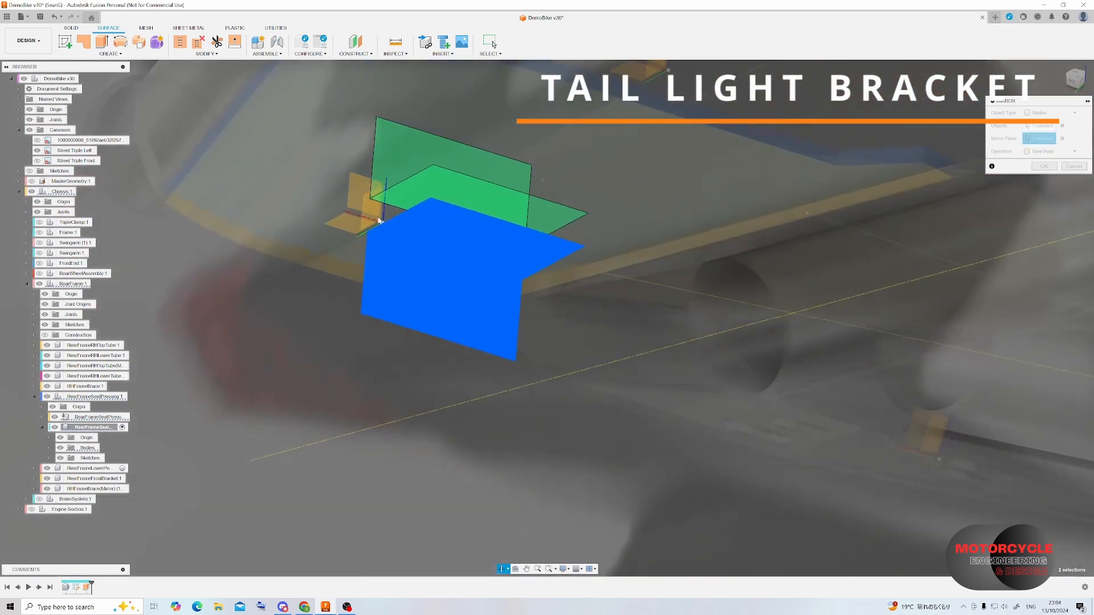
pyautogui.click(1062, 138)
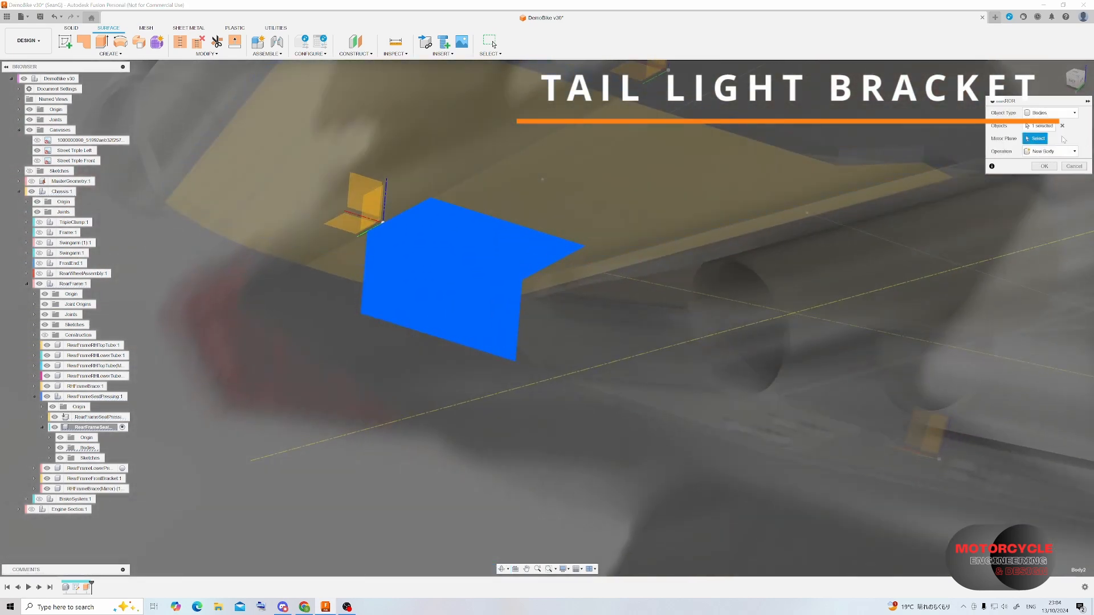
pyautogui.click(371, 209)
pyautogui.click(1044, 167)
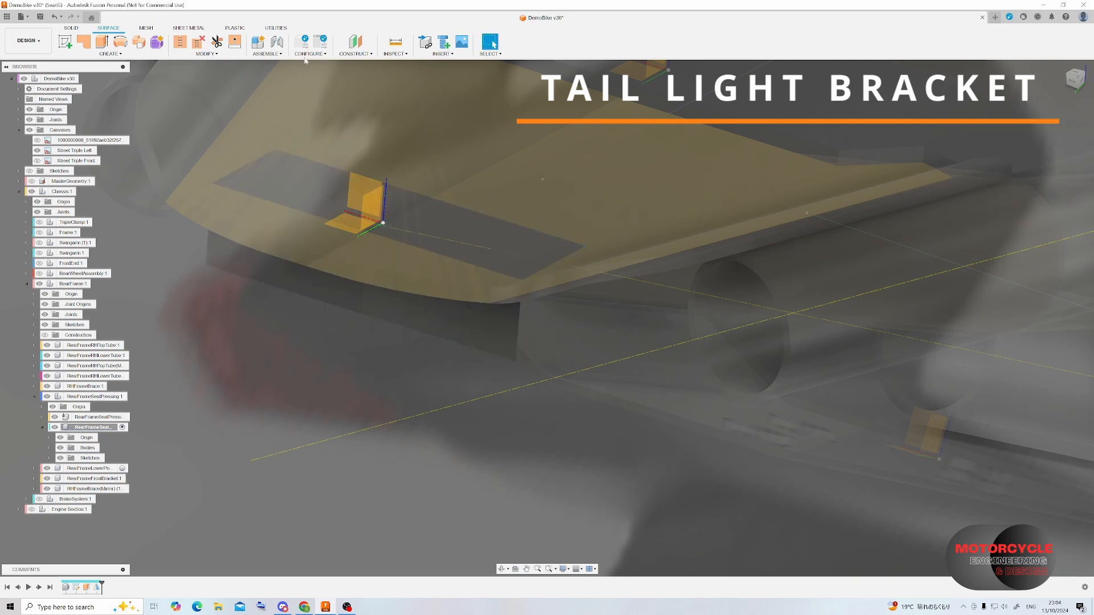
# - Stitch the original and mirrored bracket surfaces together as a new body
pyautogui.click(180, 46)
pyautogui.click(393, 300)
pyautogui.click(330, 295)
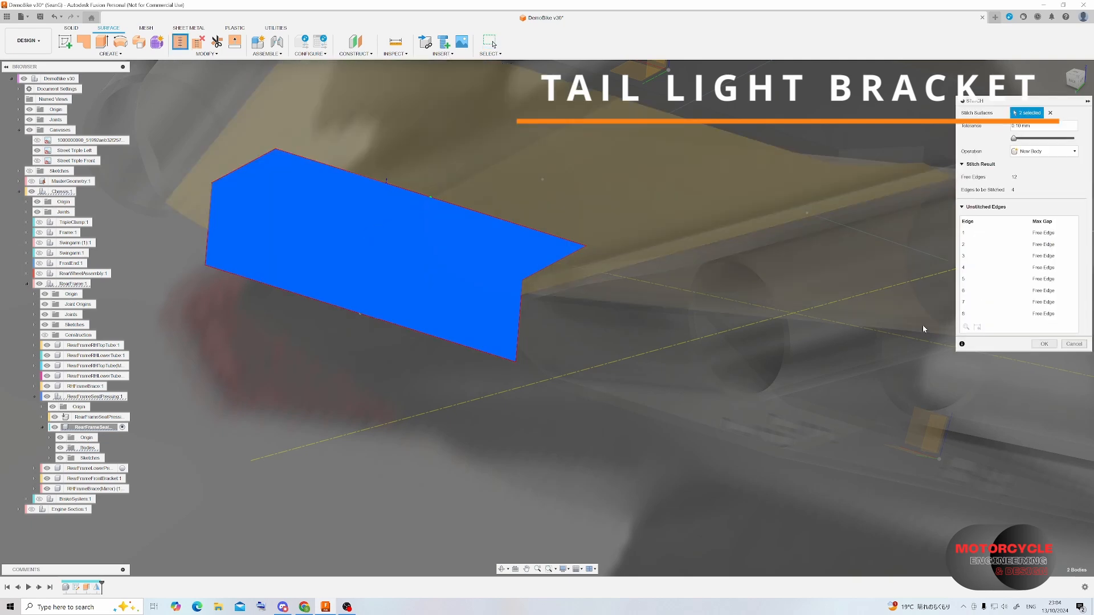
pyautogui.click(1040, 346)
# - Fillet the bend edge between the bracket's horizontal and vertical faces with a 5 mm constant radius
pyautogui.click(206, 54)
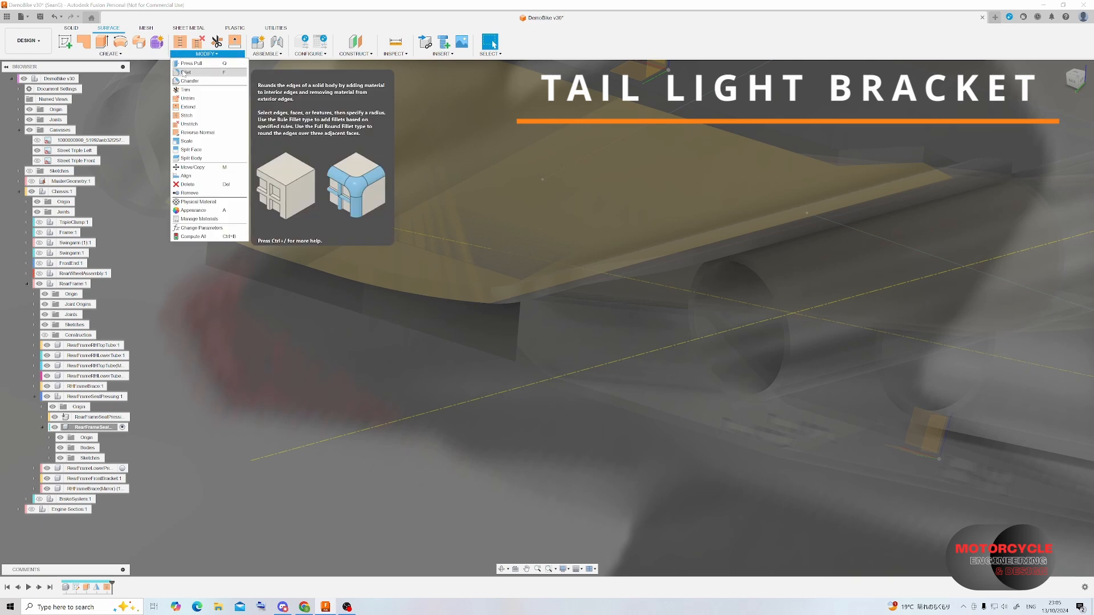
pyautogui.click(193, 66)
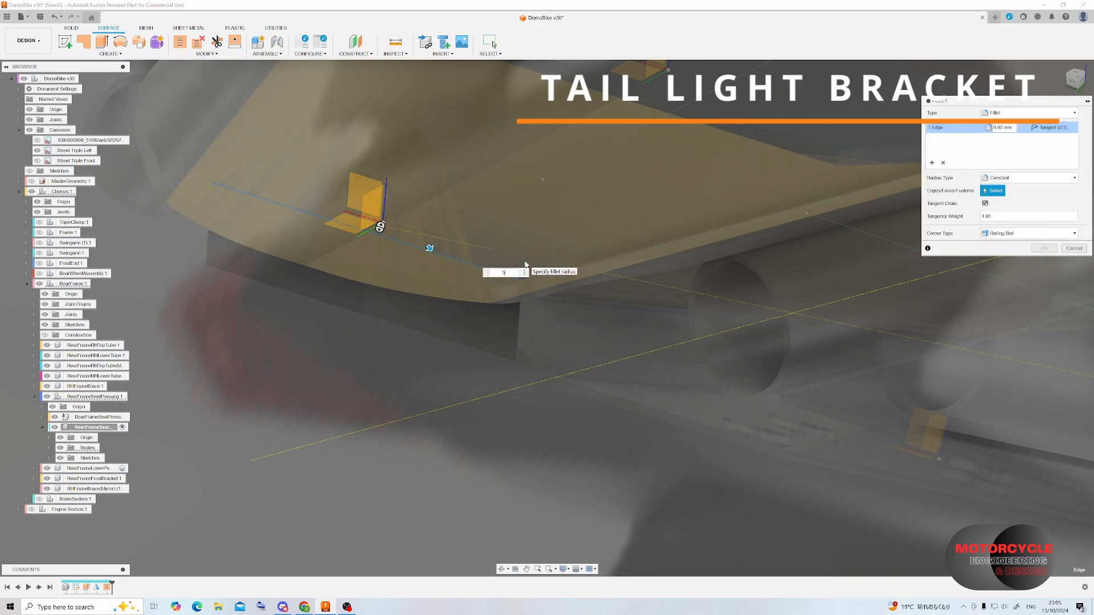
pyautogui.press('Return')
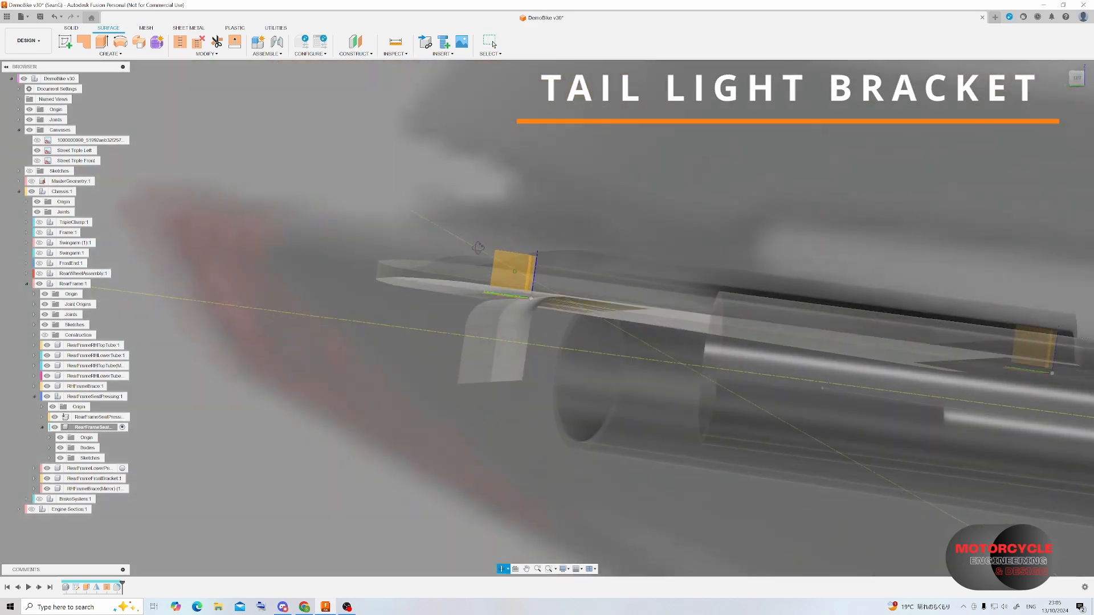
# - Edit the bracket's bend fillet to use a smaller radius
pyautogui.rightClick(117, 587)
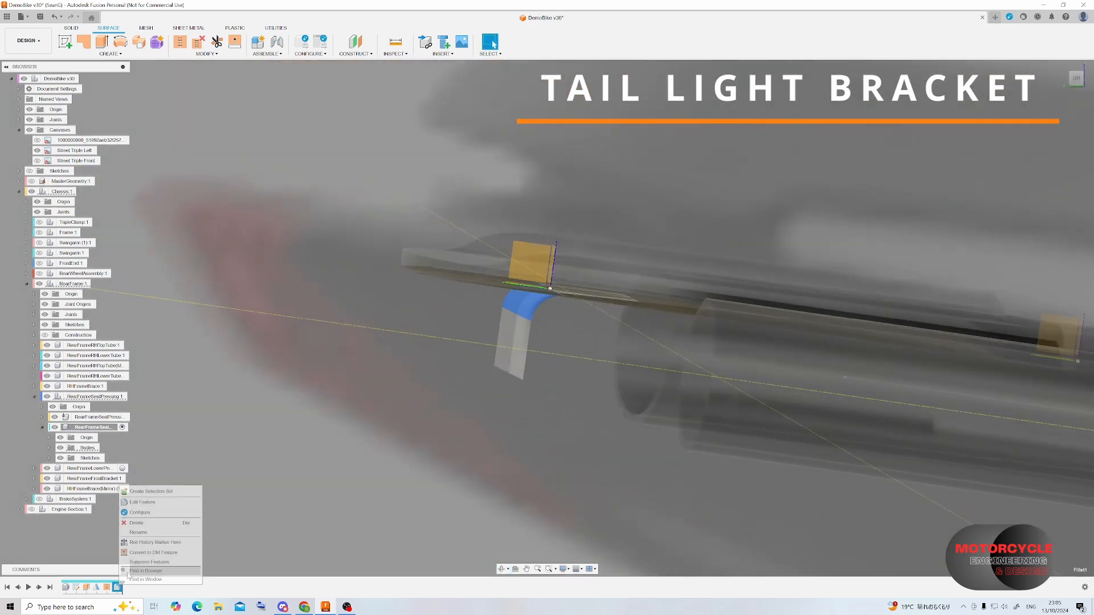
pyautogui.click(180, 506)
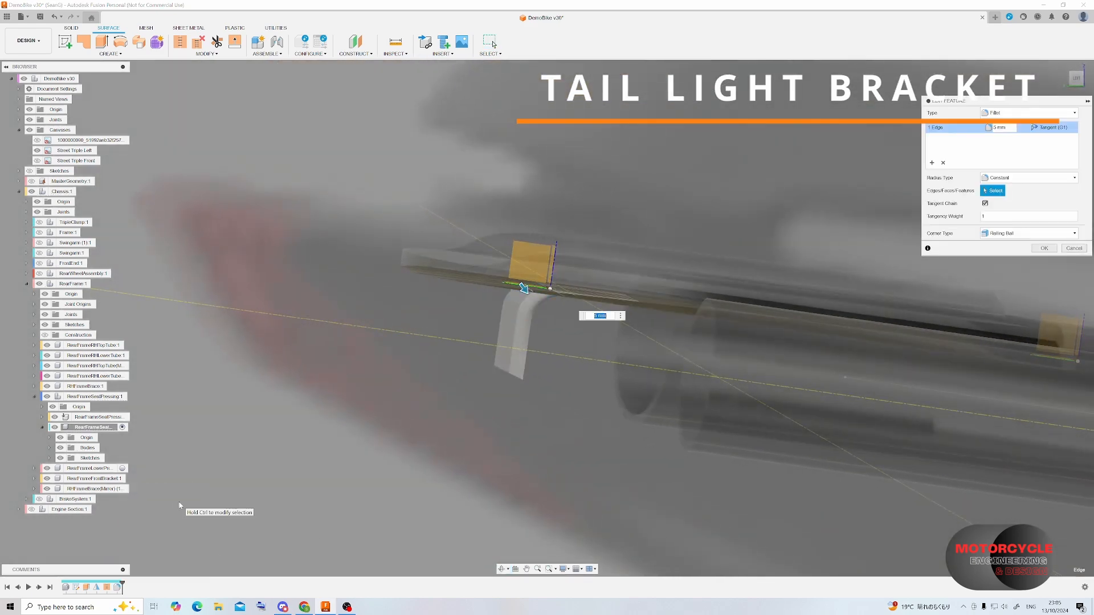
pyautogui.press('Return')
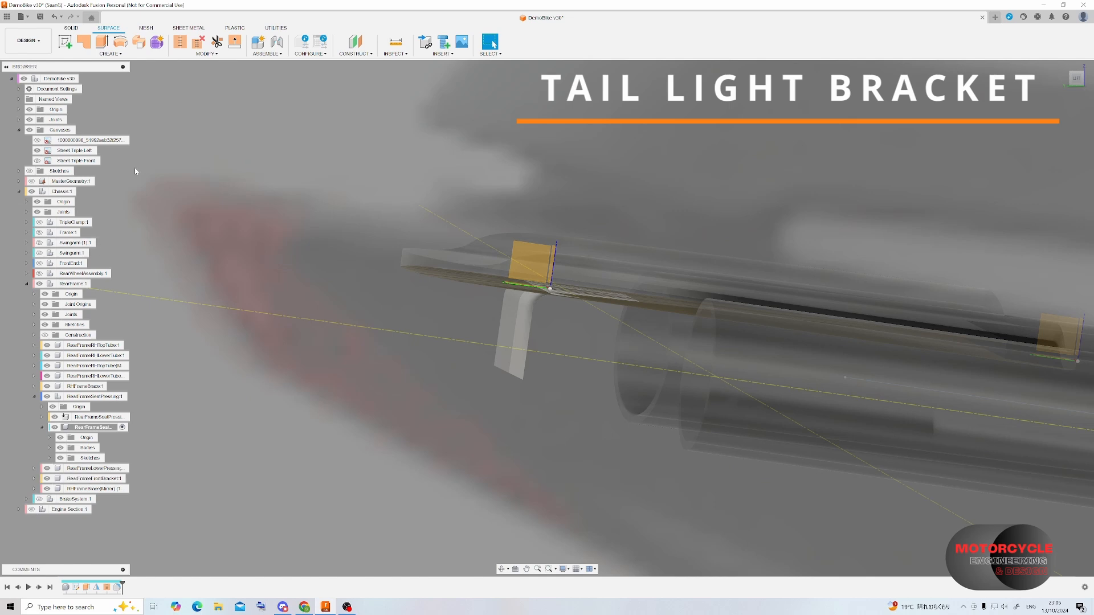
# - Thicken the filleted tail light bracket surface toward the inside of the bend as a one-sided new body
pyautogui.click(128, 56)
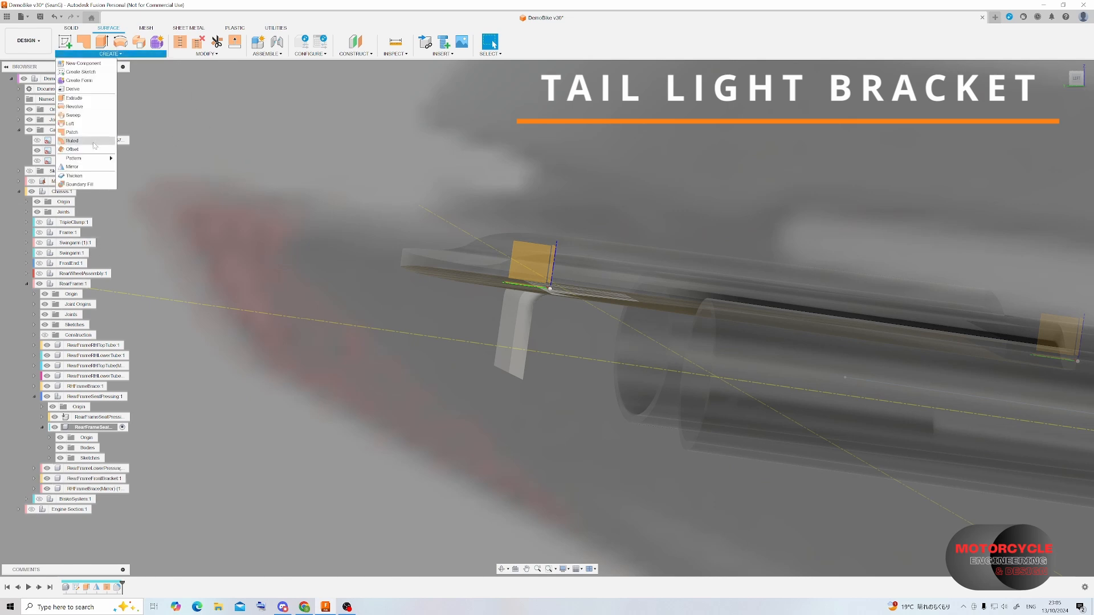
pyautogui.click(75, 175)
pyautogui.click(524, 328)
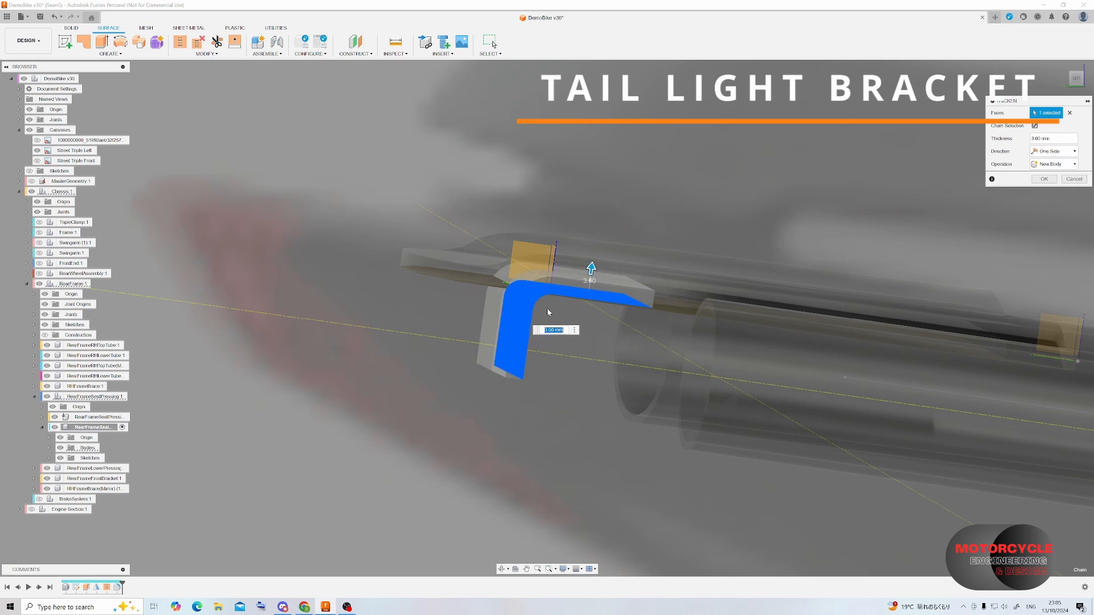
pyautogui.moveTo(590, 267); pyautogui.dragTo(588, 286)
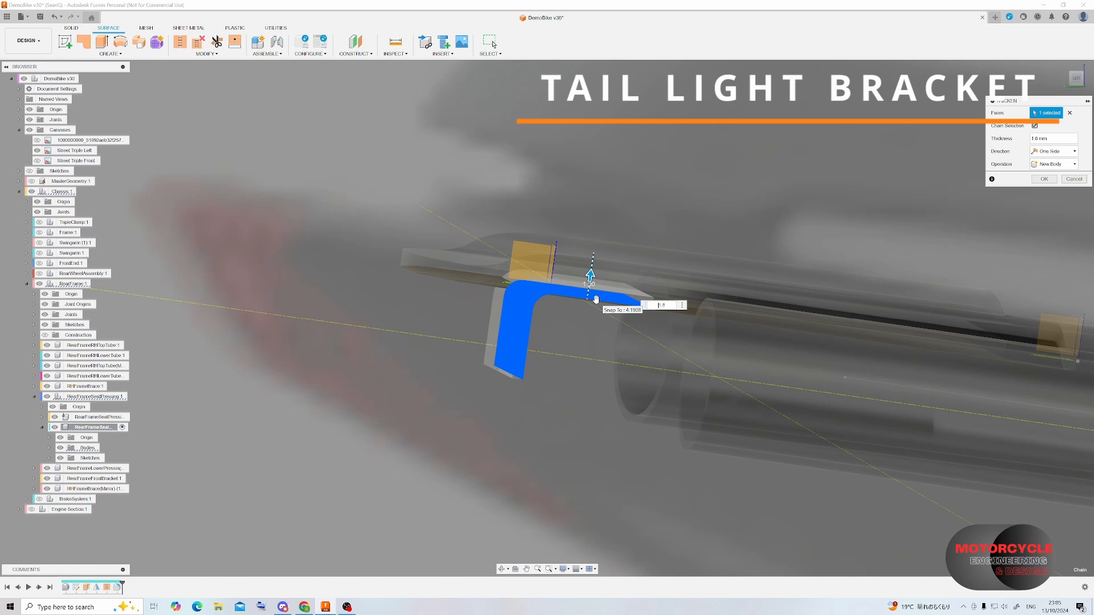
pyautogui.press('Return')
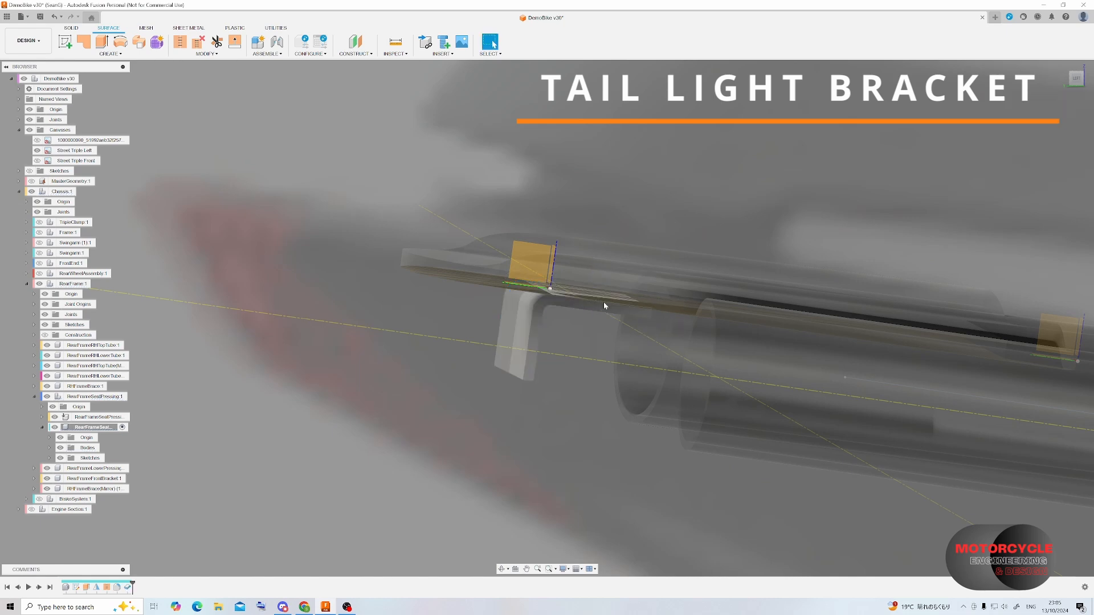
# - Collapse the finished tail light bracket component and make the parent RearFrame component active again
pyautogui.keyDown('shift'); pyautogui.moveTo(604, 302); pyautogui.dragTo(520, 318, button='middle'); pyautogui.keyUp('shift')
pyautogui.scroll(-3, 519, 318)
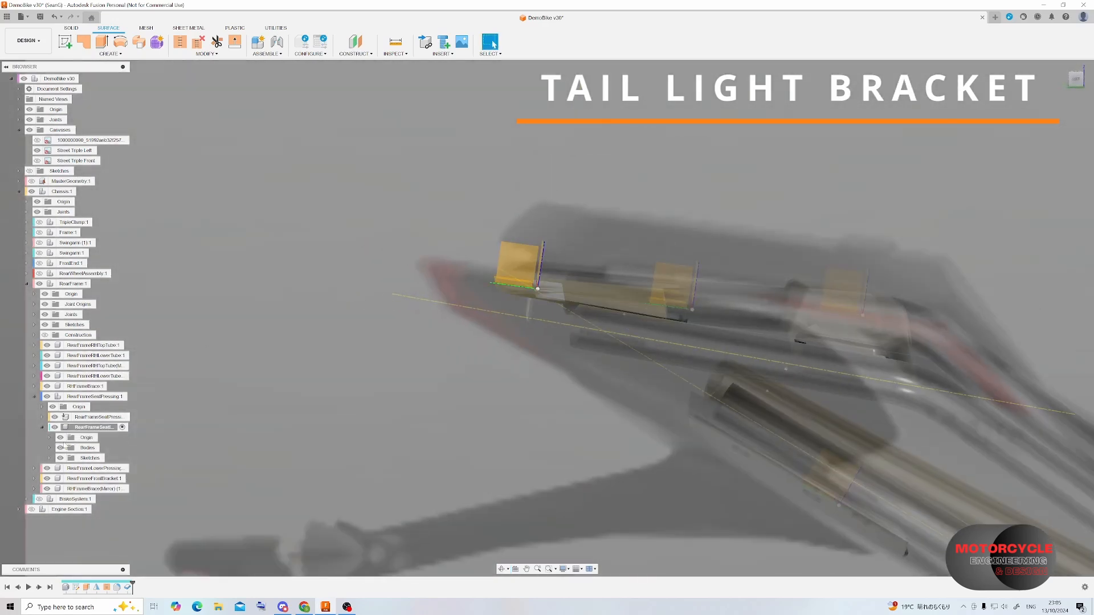
pyautogui.click(50, 448)
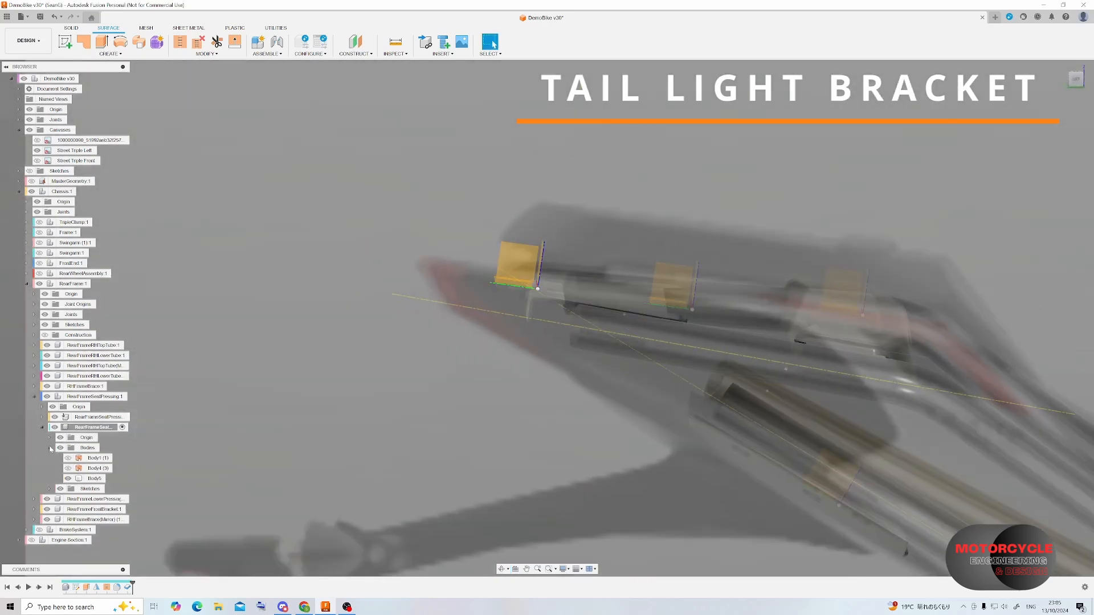
pyautogui.click(42, 428)
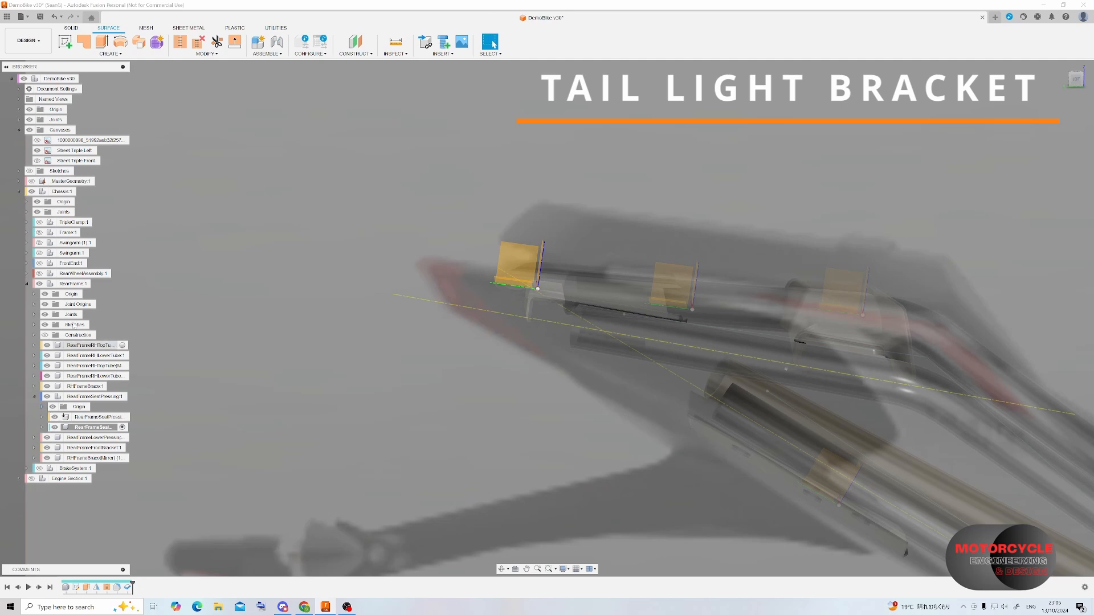
pyautogui.click(96, 284)
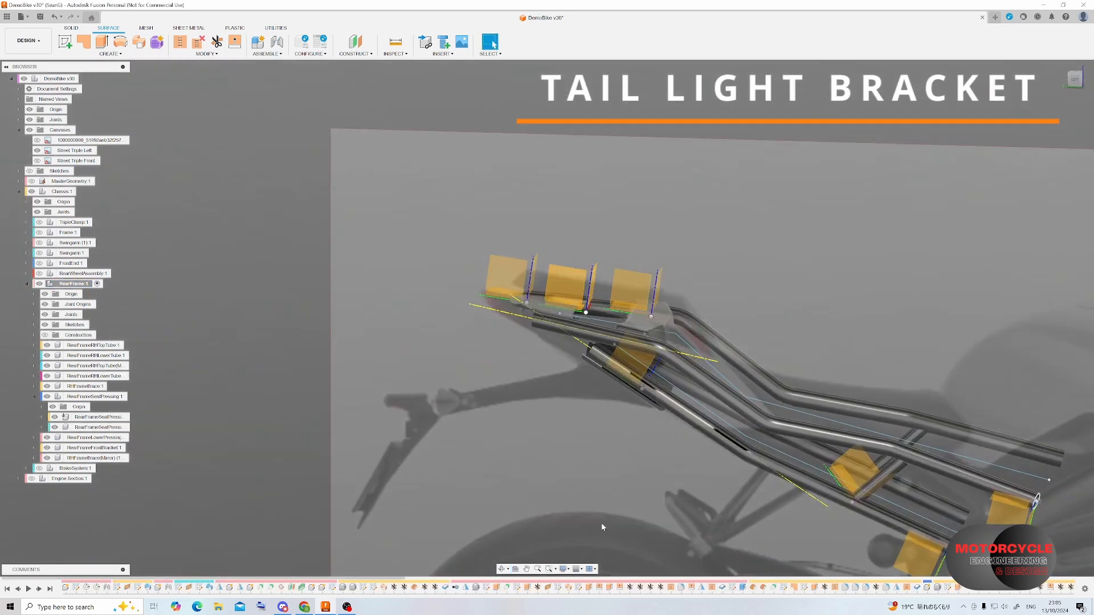
# - Turn off the visibility of origins, sketches and other helper objects so only the rear frame bodies remain on the canvas image
pyautogui.click(564, 569)
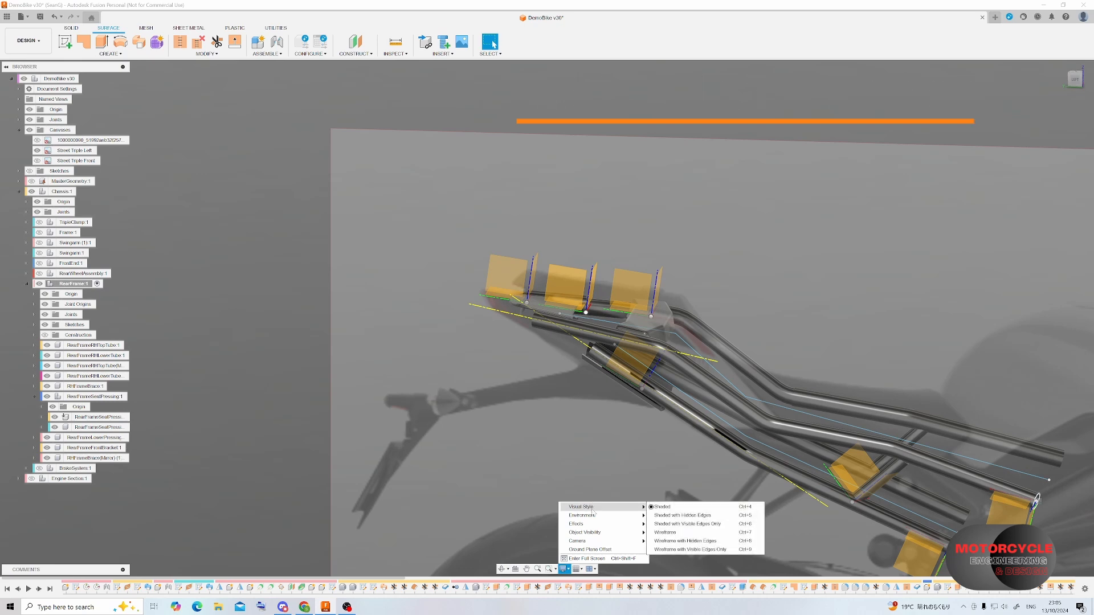
pyautogui.moveTo(604, 533)
pyautogui.click(667, 521)
pyautogui.click(681, 233)
pyautogui.scroll(-2, 553, 299)
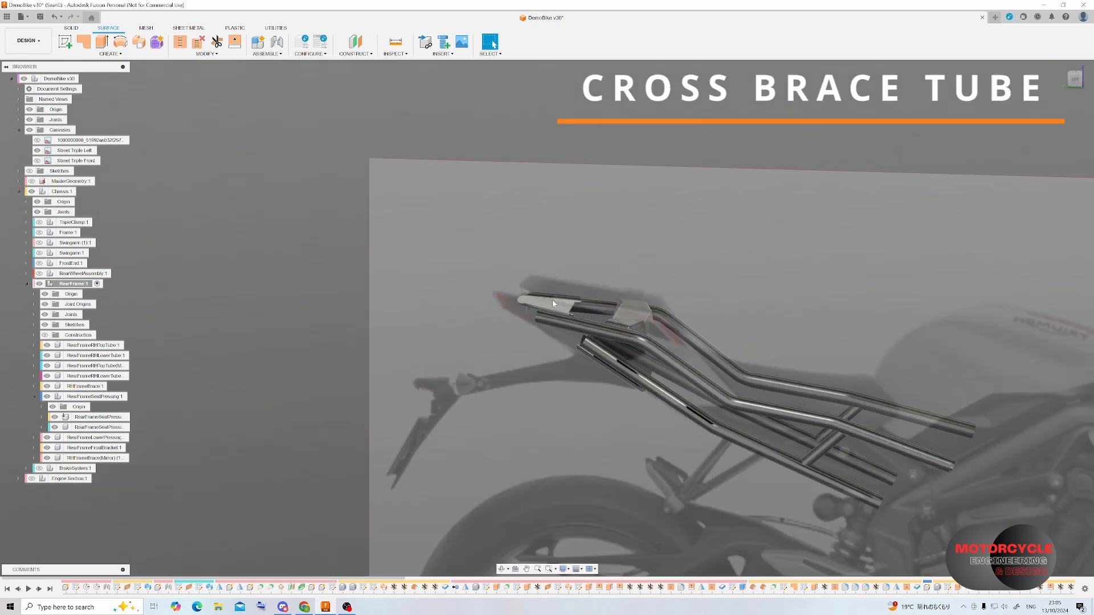
# - Freely move the RHRearFrameBrace component along the lower tube and tilt it -11 degrees about Z
pyautogui.moveTo(914, 349); pyautogui.dragTo(808, 329, button='middle')
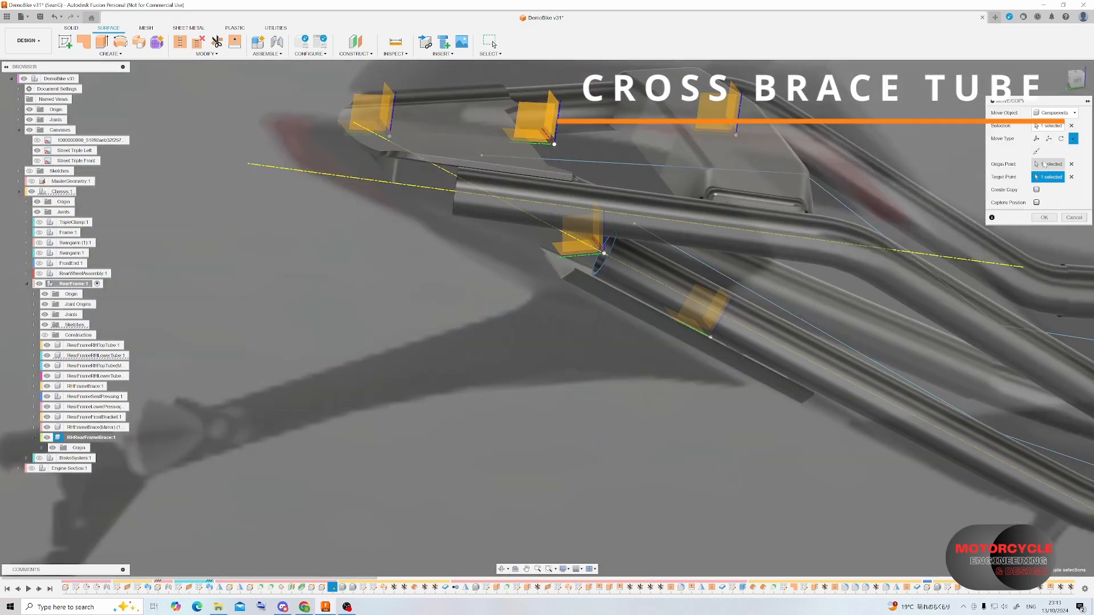
pyautogui.click(1036, 138)
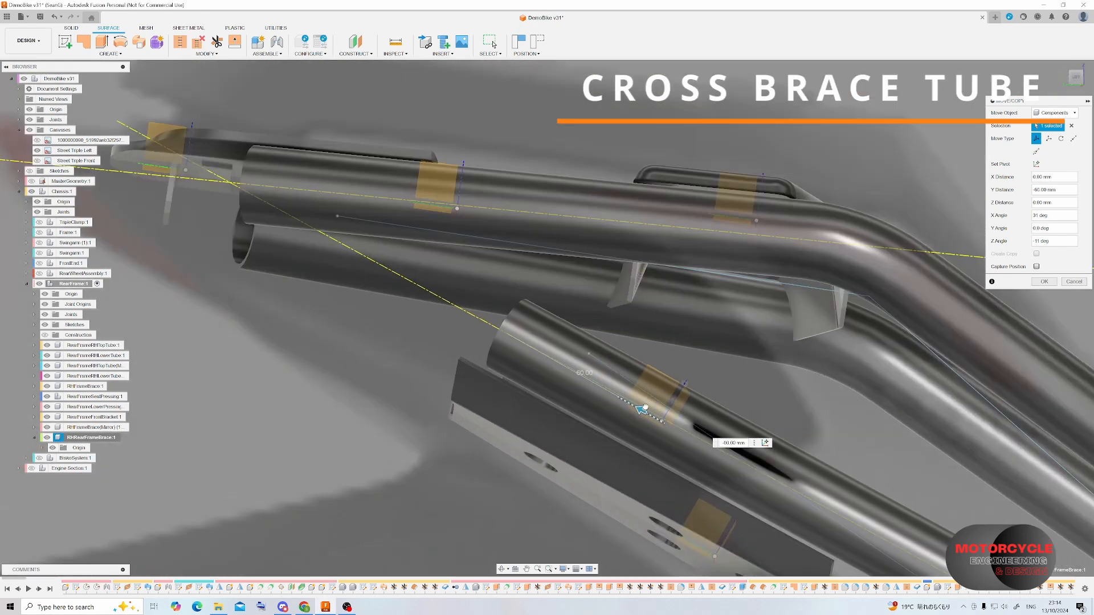
pyautogui.moveTo(645, 407); pyautogui.dragTo(676, 382)
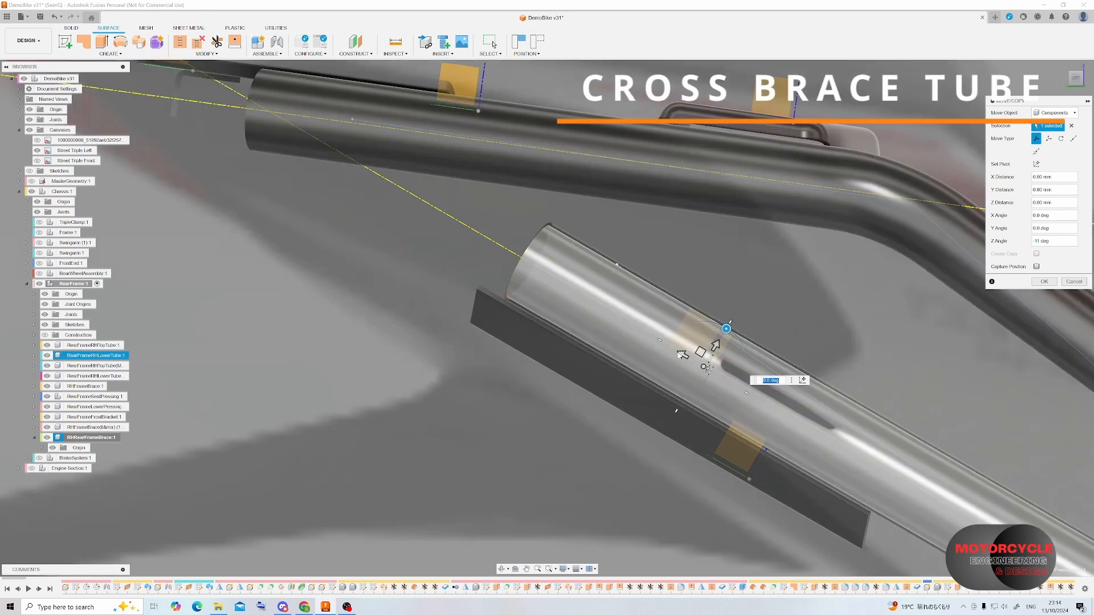
pyautogui.moveTo(716, 337); pyautogui.dragTo(714, 376)
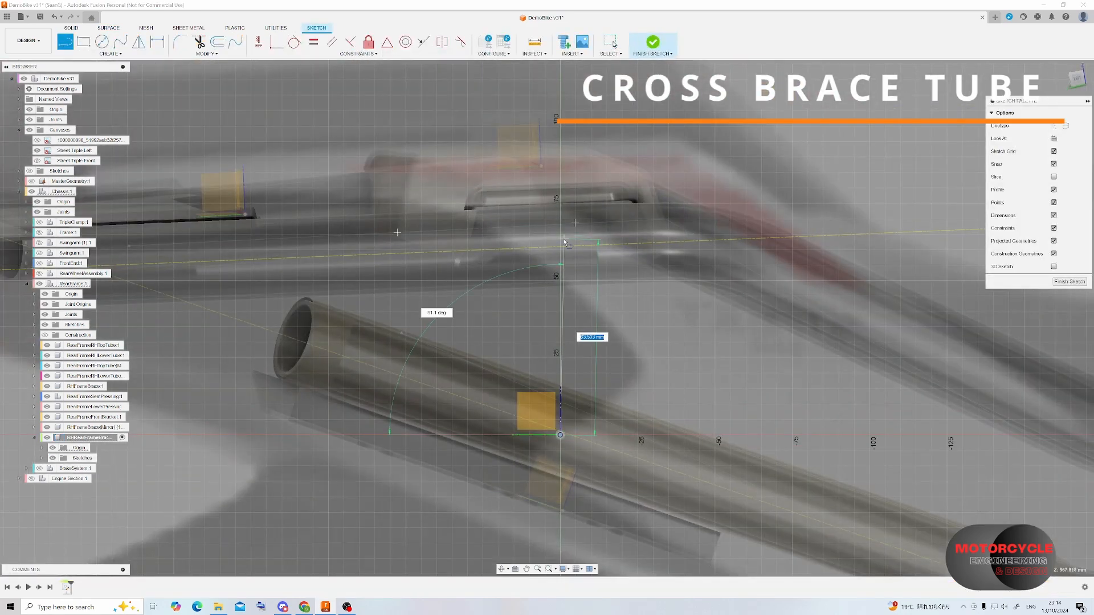
# - Place the trial brace line's end point and rotate the RHRearFrameBrace component -40 degrees about its Y axis
pyautogui.click(562, 201)
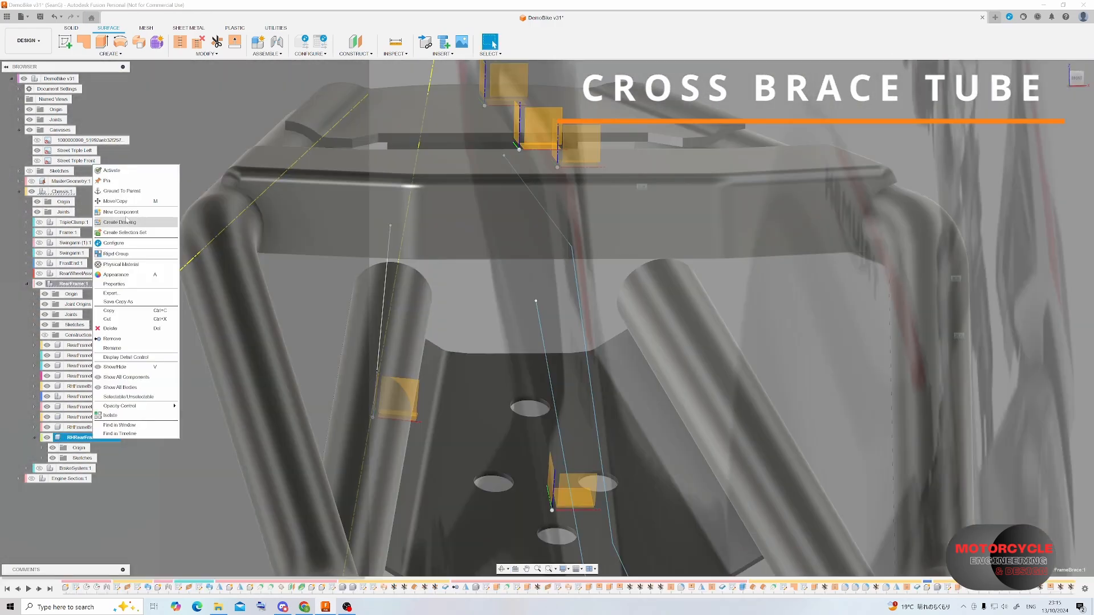
pyautogui.click(114, 228)
pyautogui.moveTo(394, 399); pyautogui.dragTo(415, 347)
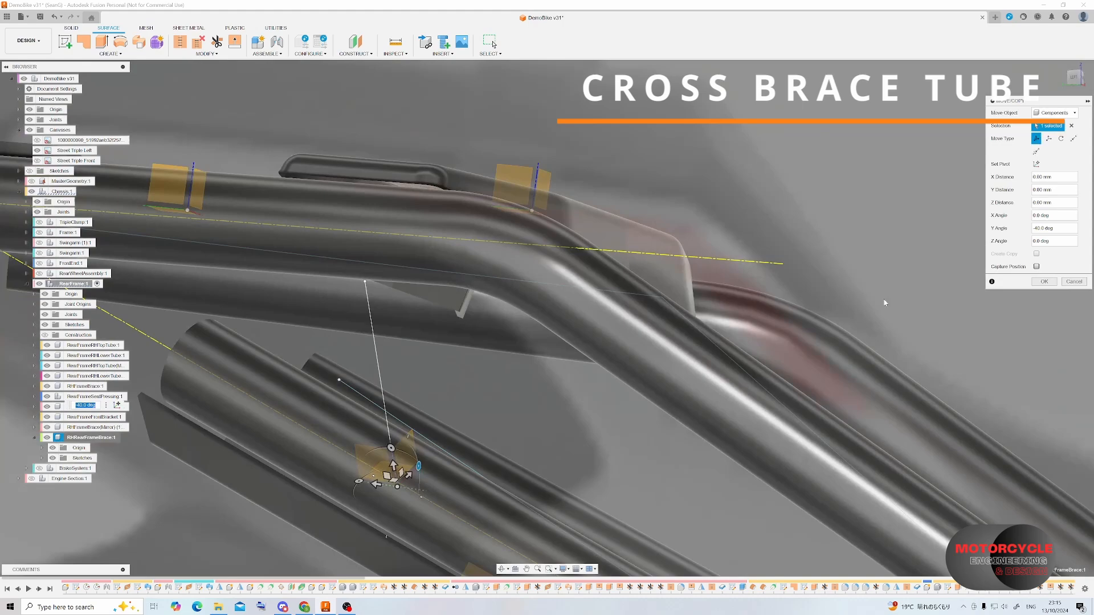
pyautogui.press('Return')
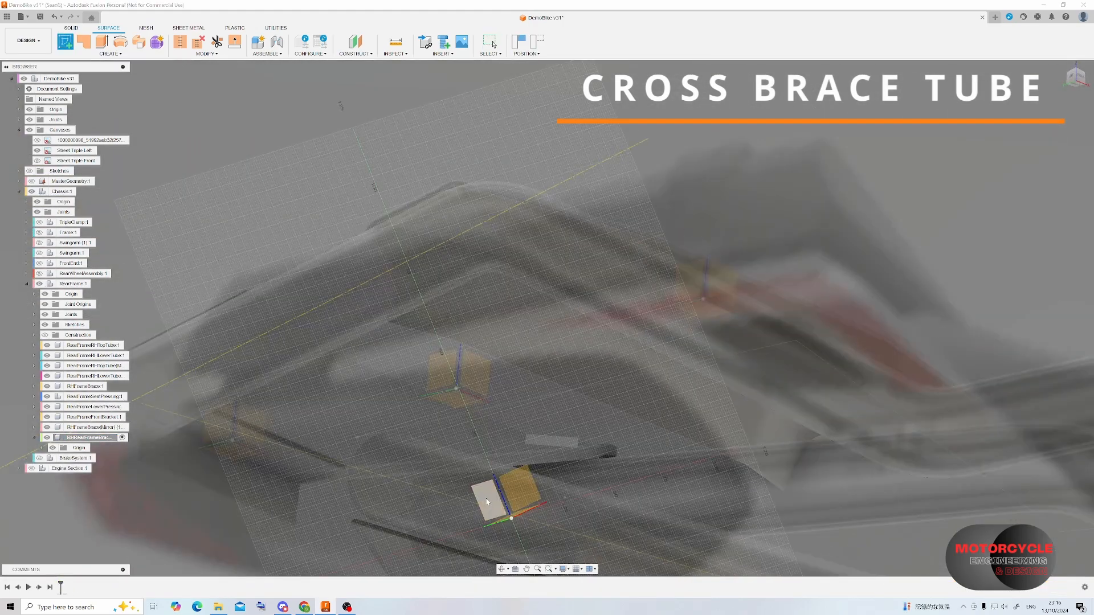
# - Sketch an 80 mm vertical line from the origin on the brace component's side origin plane
pyautogui.click(487, 502)
pyautogui.click(608, 317)
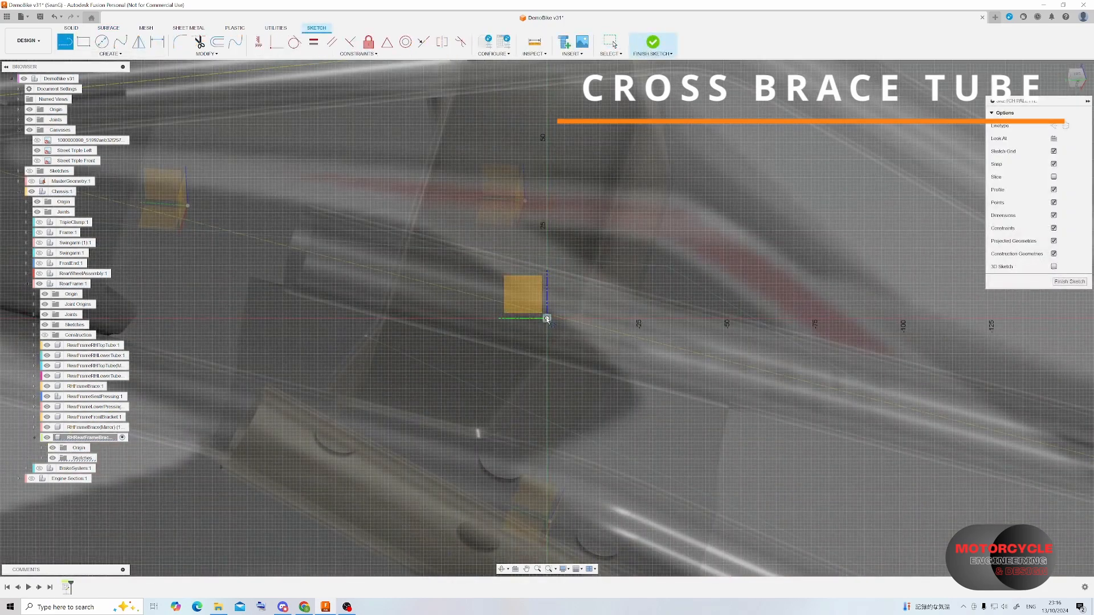
pyautogui.scroll(-4, 569, 374)
pyautogui.scroll(1, 556, 174)
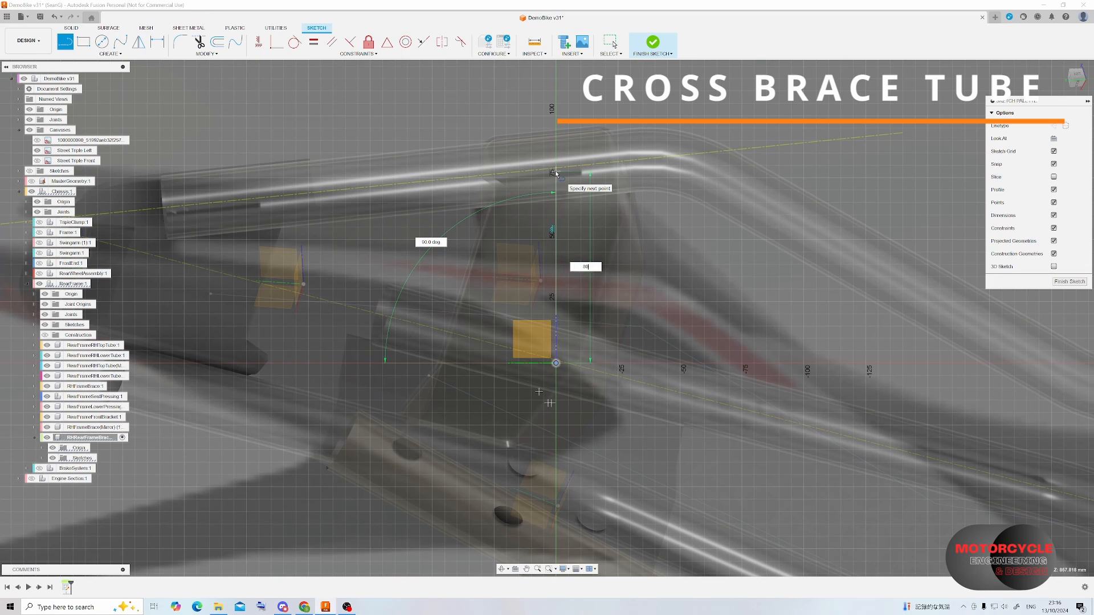
pyautogui.press('Return')
pyautogui.press('Escape')
pyautogui.moveTo(576, 257)
pyautogui.keyDown('shift'); pyautogui.mouseDown(button='middle')
pyautogui.moveTo(356, 306)
pyautogui.moveTo(422, 337)
pyautogui.moveTo(451, 334)
pyautogui.moveTo(563, 258)
pyautogui.moveTo(580, 272)
pyautogui.mouseUp(button='middle'); pyautogui.keyUp('shift')
pyautogui.click(1071, 283)
# - Sketch a circle centred on the origin on the brace component's horizontal origin plane as the tube profile
pyautogui.click(66, 41)
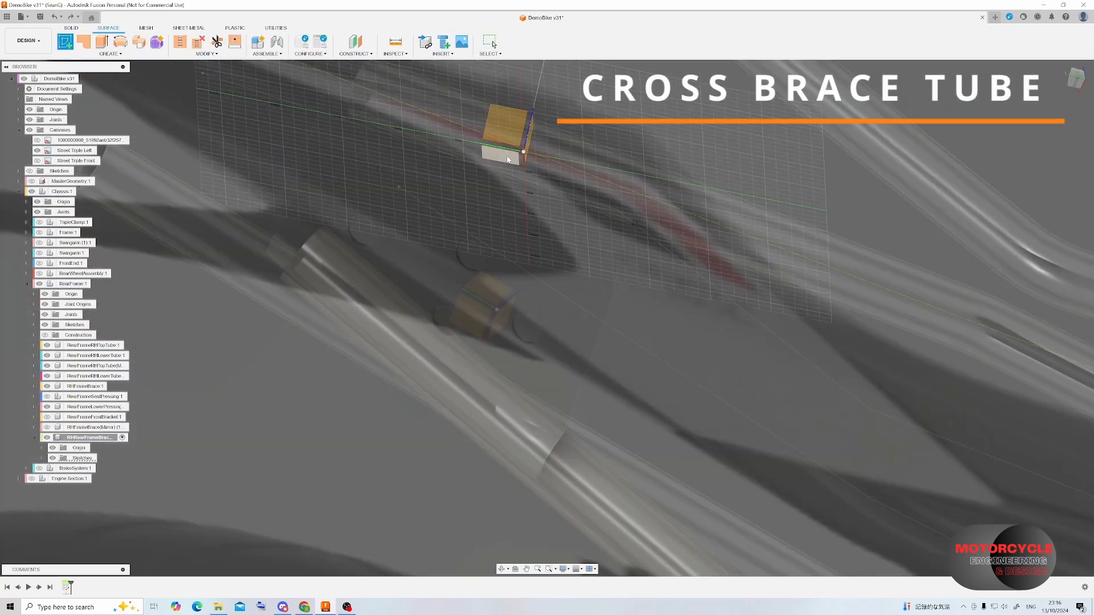
pyautogui.click(503, 155)
pyautogui.click(102, 42)
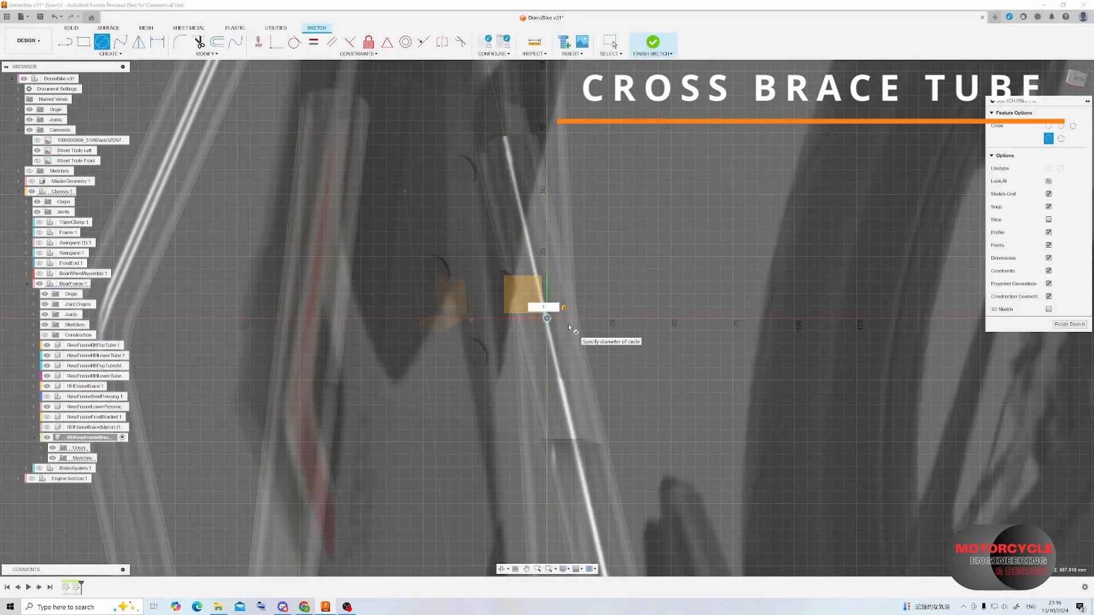
pyautogui.press('Escape')
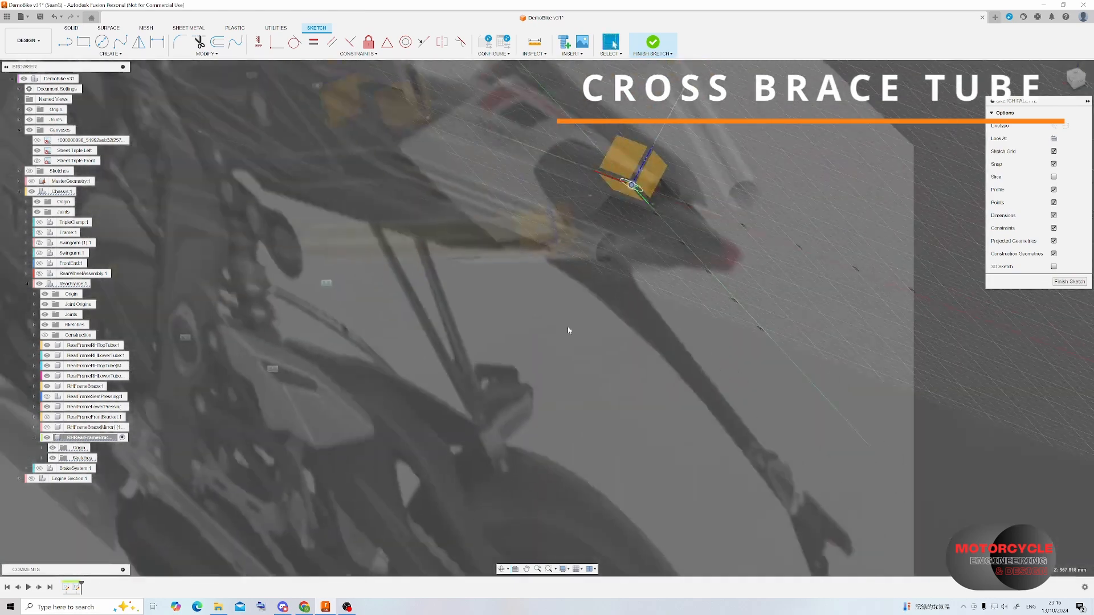
pyautogui.scroll(-3, 568, 331)
pyautogui.click(112, 31)
pyautogui.press('e')
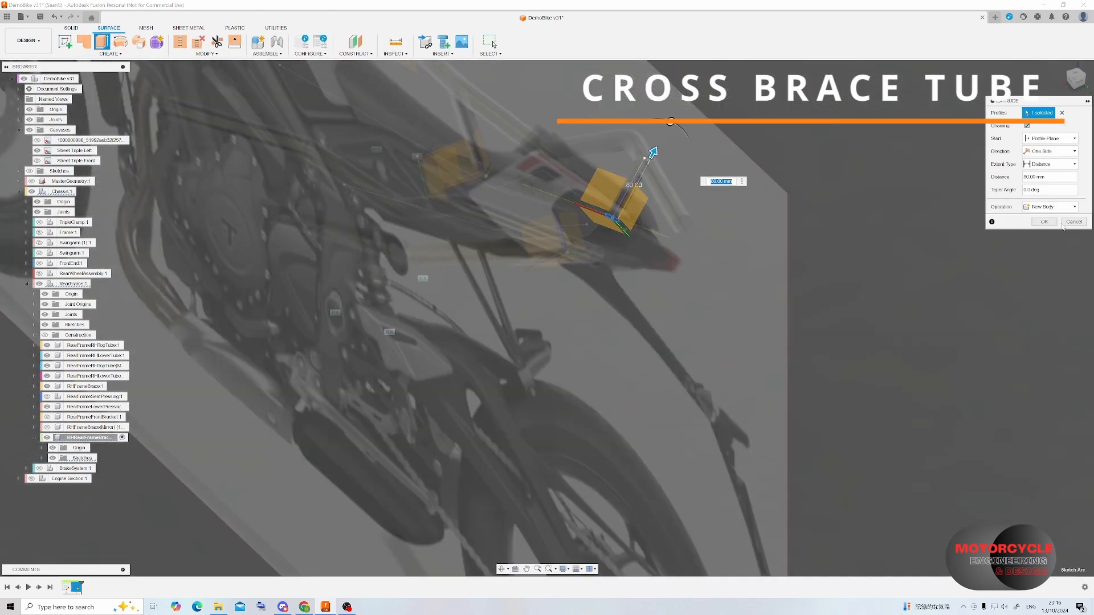
pyautogui.click(1070, 222)
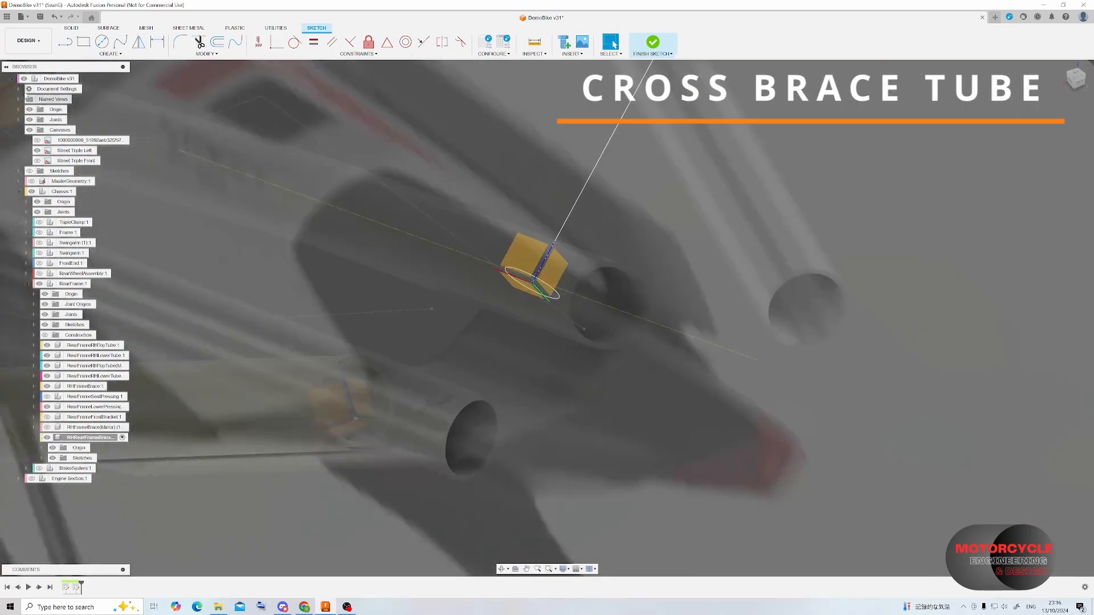
# - Sweep the circle along the brace line as a new surface body, with perpendicular orientation
pyautogui.press('s')
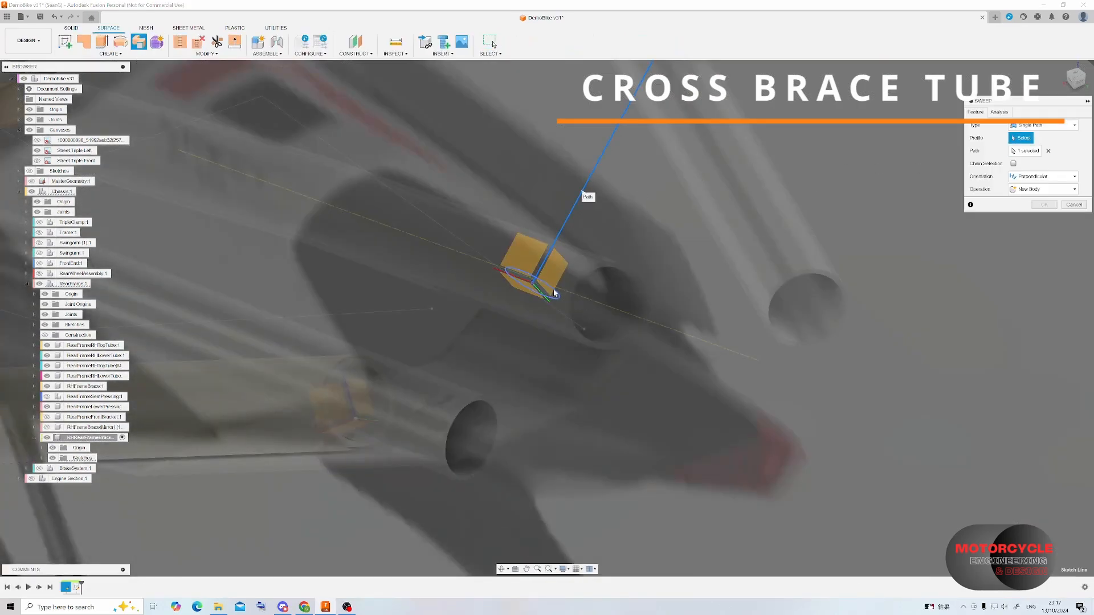
pyautogui.press('Return')
pyautogui.keyDown('shift'); pyautogui.moveTo(554, 293); pyautogui.dragTo(479, 337, button='middle'); pyautogui.keyUp('shift')
# - Offset the upper frame tube's outer face at the brace as a new surface body
pyautogui.click(110, 53)
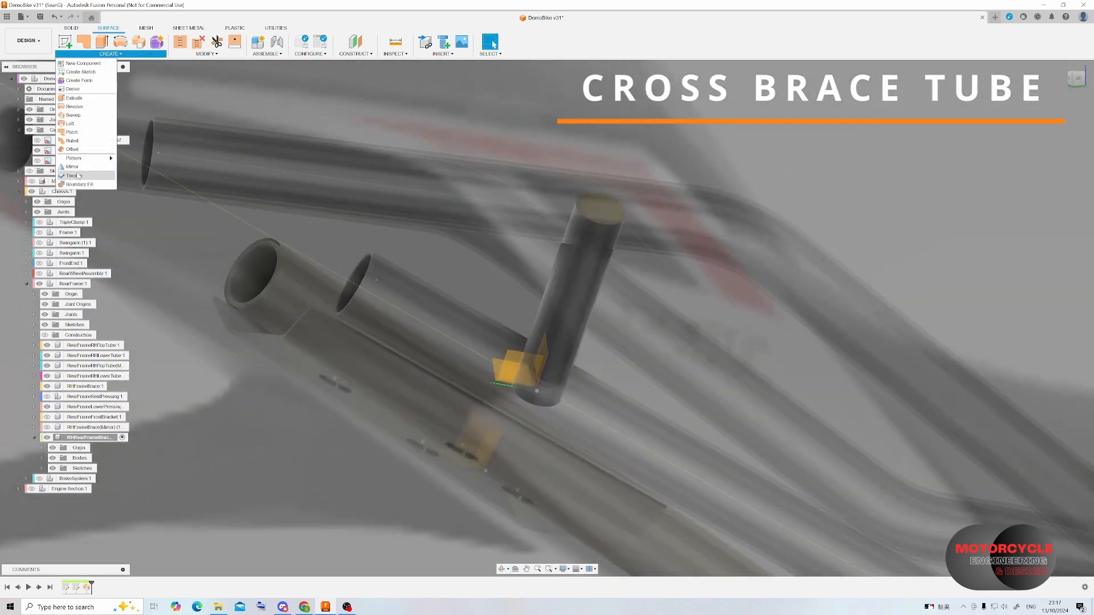
pyautogui.click(72, 148)
pyautogui.click(371, 181)
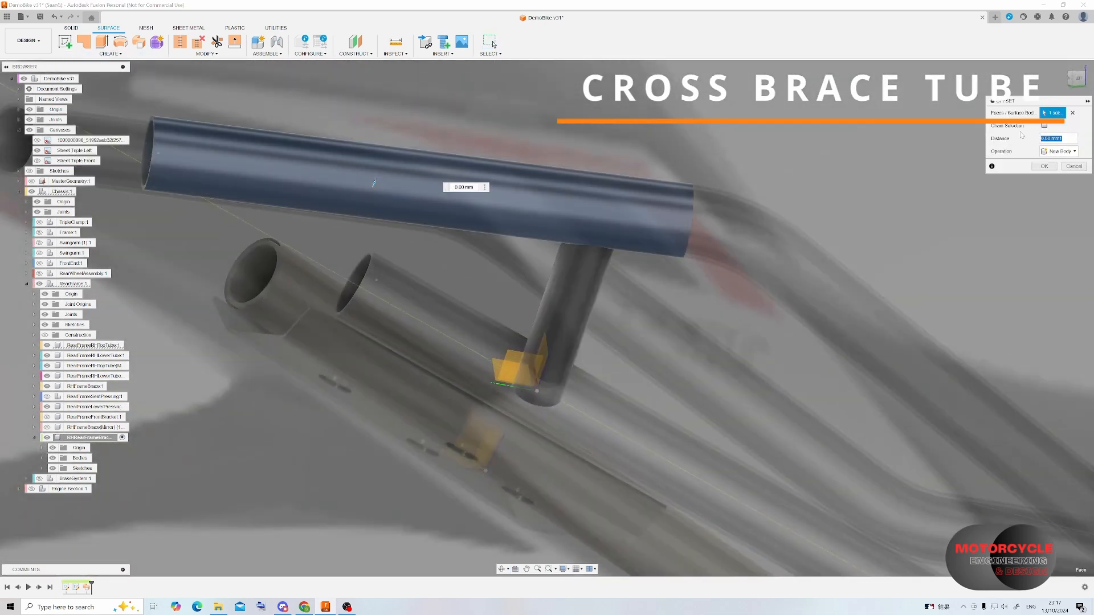
pyautogui.press('Escape')
# - Offset the lower frame tube's outer face at the brace as a new surface body
pyautogui.click(436, 304)
pyautogui.click(110, 53)
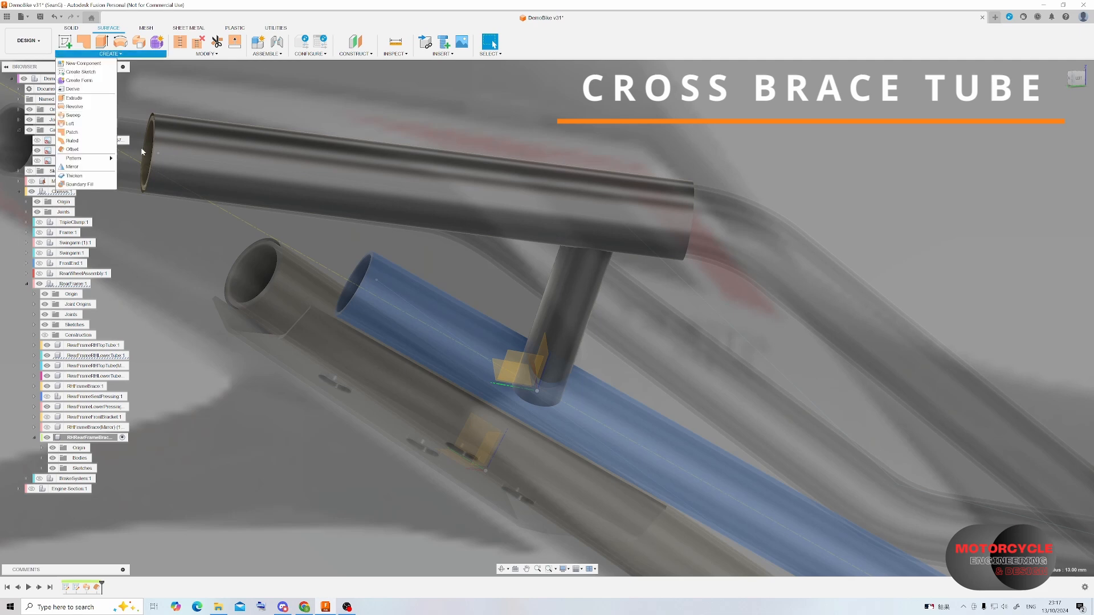
pyautogui.click(73, 148)
pyautogui.press('Return')
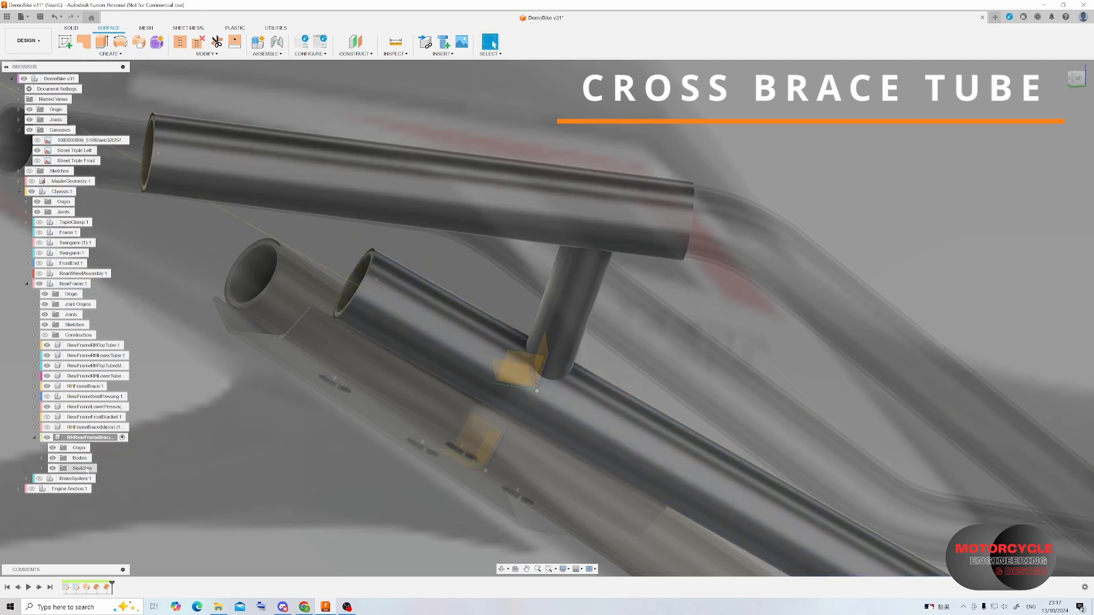
# - Move the two tube offset features to the beginning of the brace component's timeline
pyautogui.click(96, 589)
pyautogui.keyDown('ctrl'); pyautogui.click(108, 589); pyautogui.keyUp('ctrl')
pyautogui.moveTo(107, 589); pyautogui.dragTo(66, 590)
# - Try to trim where the brace tube meets the upper tube's offset surface, and undo the attempt
pyautogui.click(460, 288)
pyautogui.keyDown('shift'); pyautogui.moveTo(459, 285); pyautogui.dragTo(501, 204, button='middle'); pyautogui.keyUp('shift')
pyautogui.click(500, 201)
pyautogui.click(216, 42)
pyautogui.keyDown('shift'); pyautogui.moveTo(655, 239); pyautogui.dragTo(644, 220, button='middle'); pyautogui.keyUp('shift')
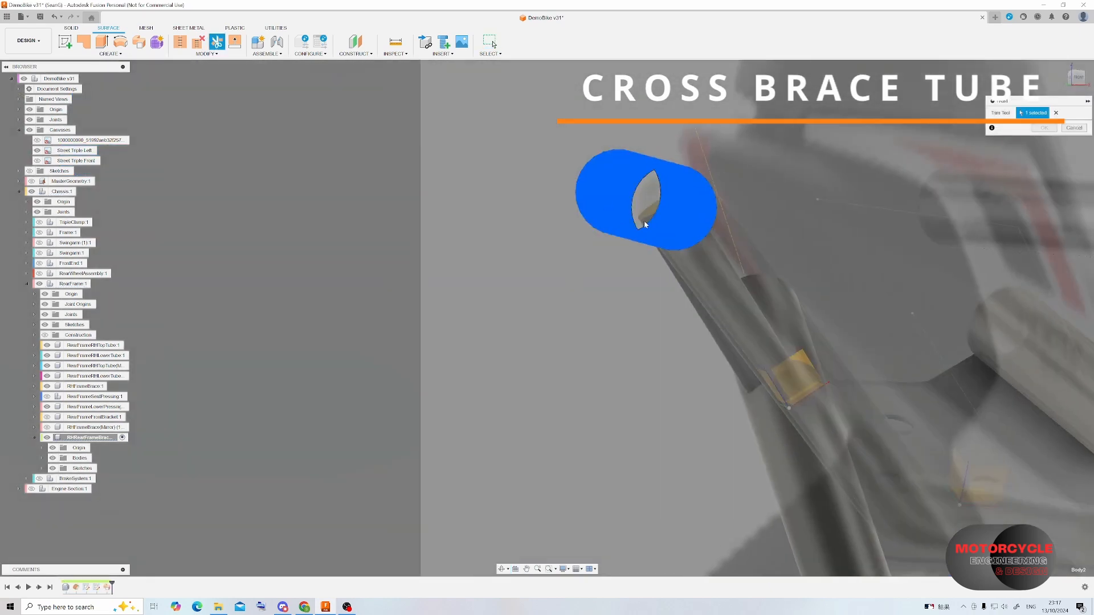
pyautogui.hotkey('ctrl', 'z')
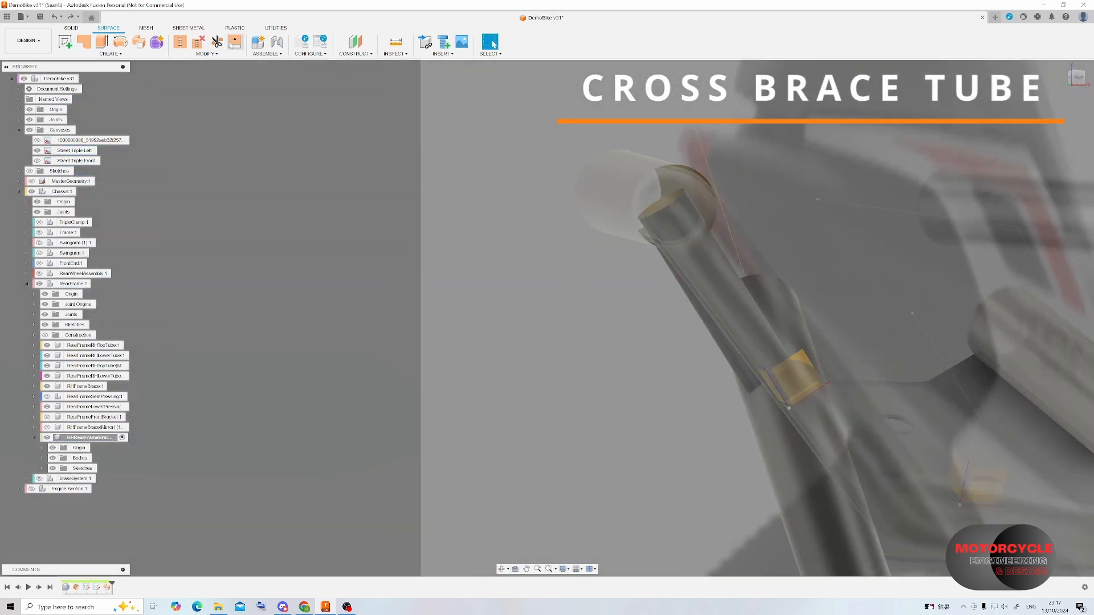
# - Trim the brace tube's protruding upper end using the upper tube's offset surface as the trim tool
pyautogui.click(217, 43)
pyautogui.click(615, 205)
pyautogui.click(690, 294)
pyautogui.click(1044, 128)
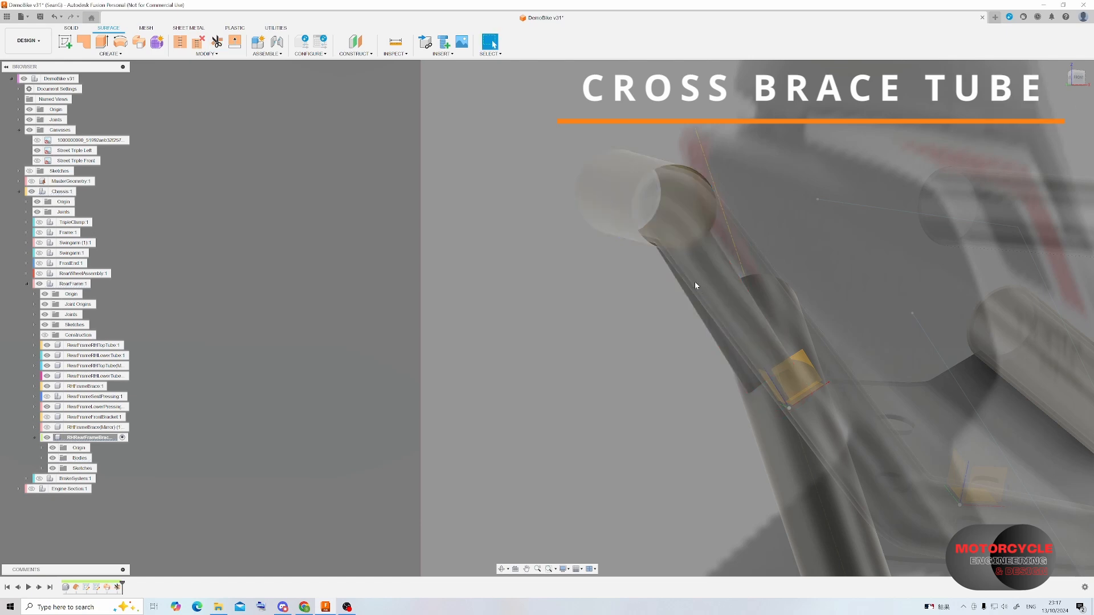
# - Hide the four rear frame tube components and trim the brace tube's lower end against the lower tube's offset surface
pyautogui.keyDown('shift'); pyautogui.moveTo(695, 286); pyautogui.dragTo(532, 283, button='middle'); pyautogui.keyUp('shift')
pyautogui.scroll(-3, 532, 283)
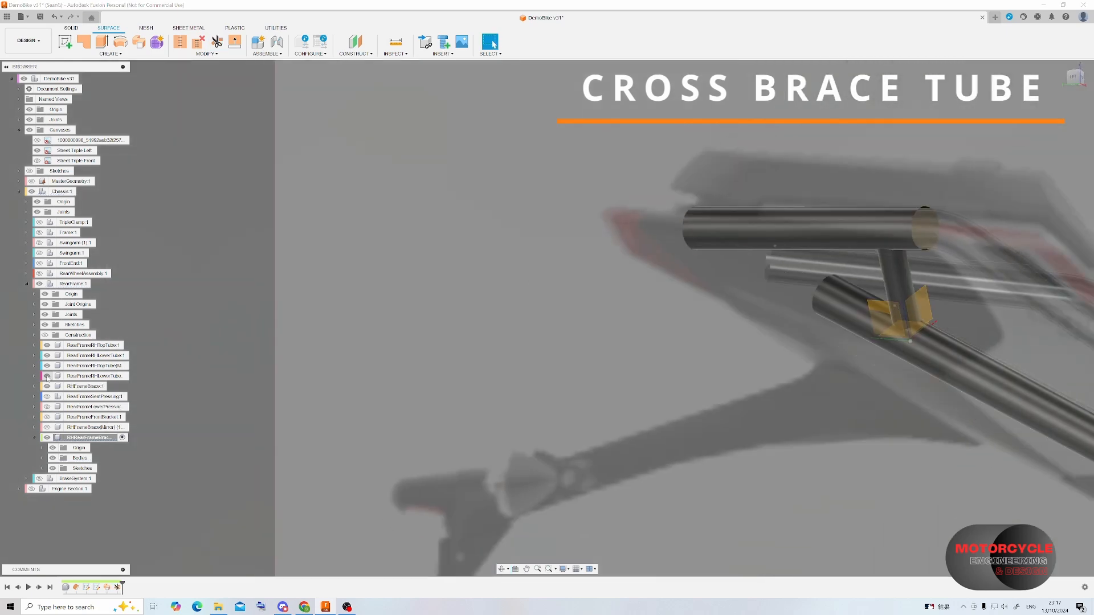
pyautogui.moveTo(47, 367); pyautogui.dragTo(47, 346)
pyautogui.scroll(-4, 364, 228)
pyautogui.scroll(5, 441, 214)
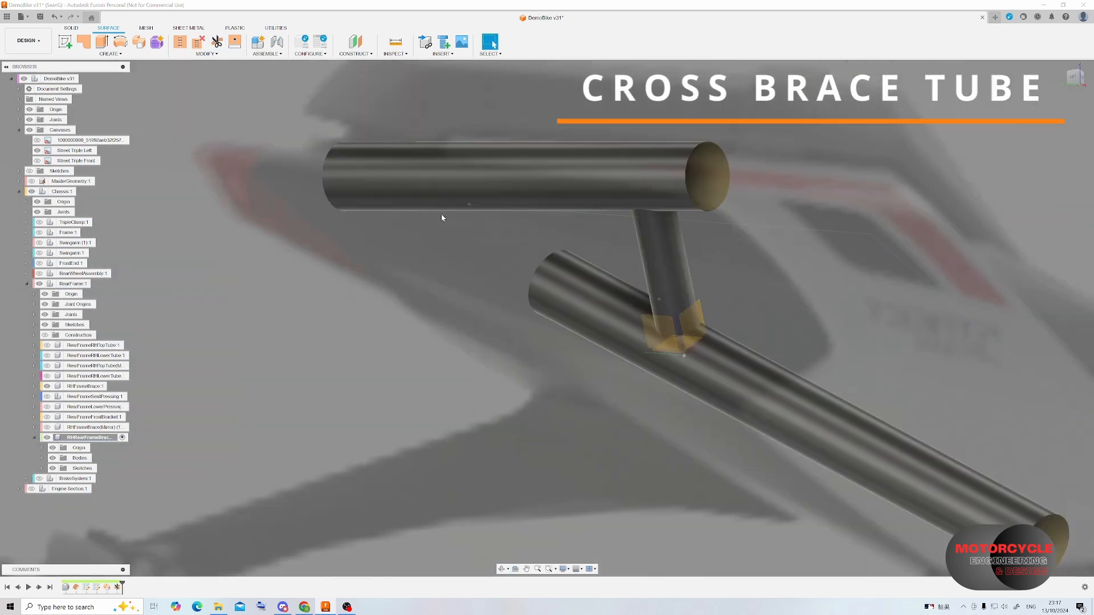
pyautogui.click(217, 43)
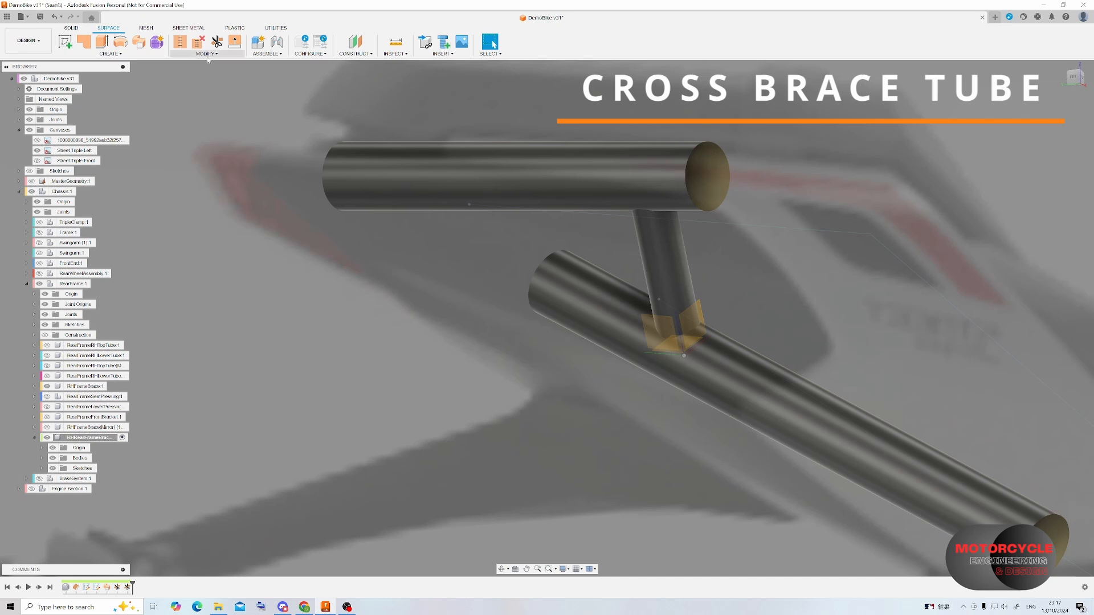
# - Offset the trimmed brace tube surface by -1.6 mm to make an inner wall surface as a new body
pyautogui.click(110, 54)
pyautogui.click(86, 150)
pyautogui.click(658, 265)
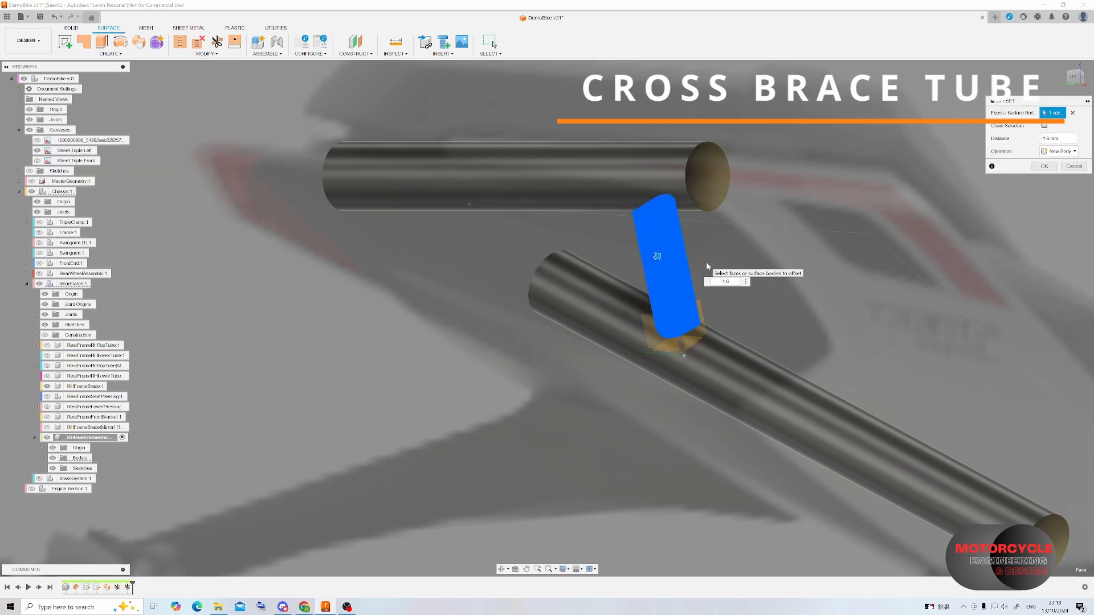
pyautogui.press('Return')
# - Hide the outer brace surface and trim the inner surface's upper end using the upper tube's offset surface
pyautogui.click(42, 459)
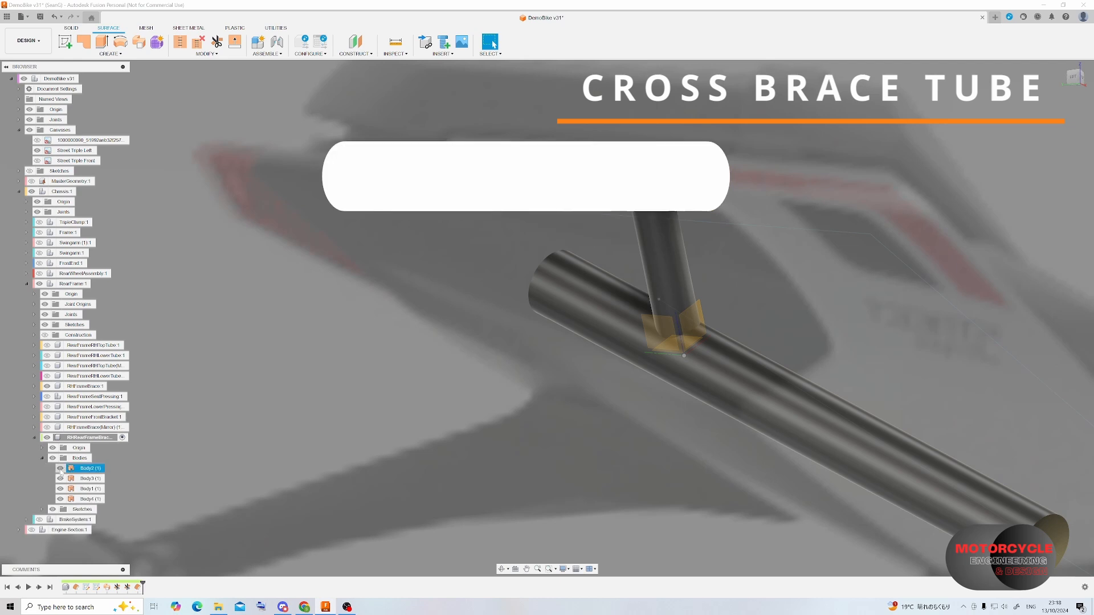
pyautogui.click(217, 42)
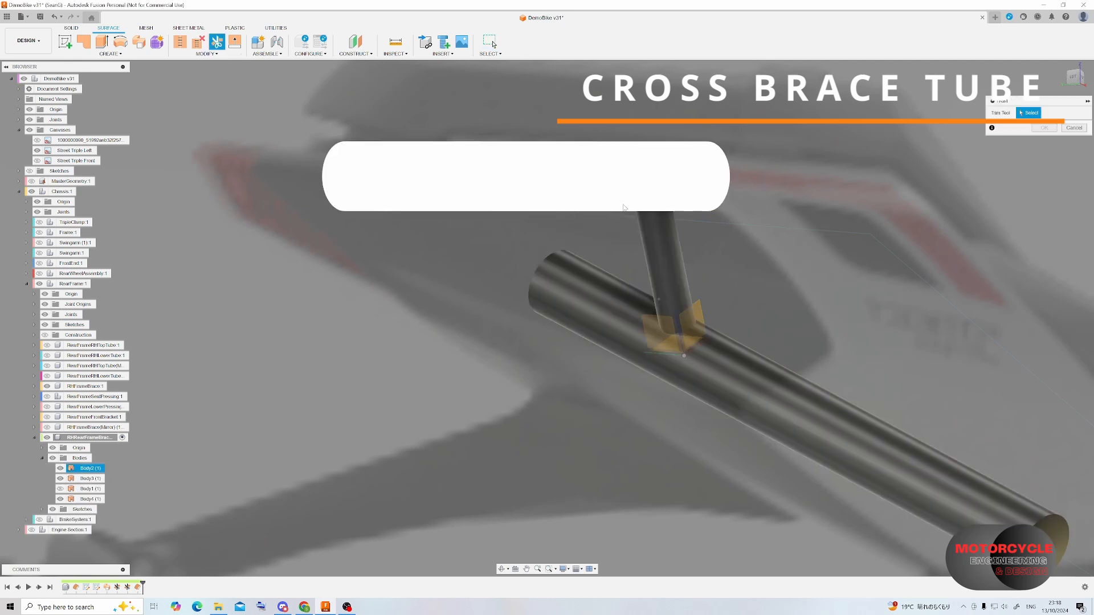
pyautogui.click(633, 207)
pyautogui.keyDown('shift'); pyautogui.moveTo(662, 212); pyautogui.dragTo(620, 209, button='middle'); pyautogui.keyUp('shift')
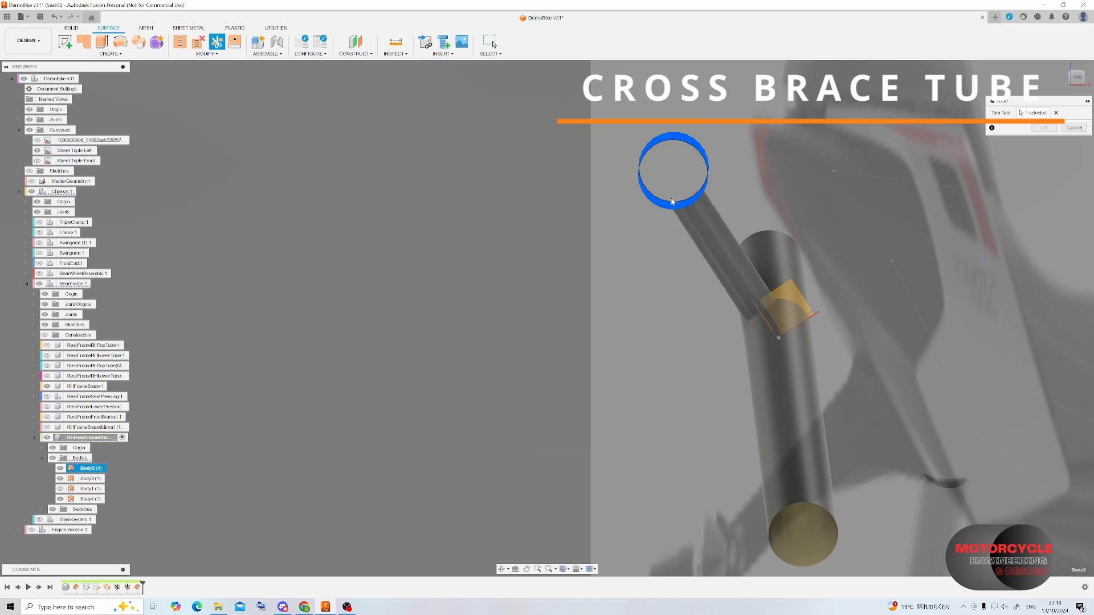
pyautogui.scroll(5, 677, 217)
pyautogui.click(1044, 129)
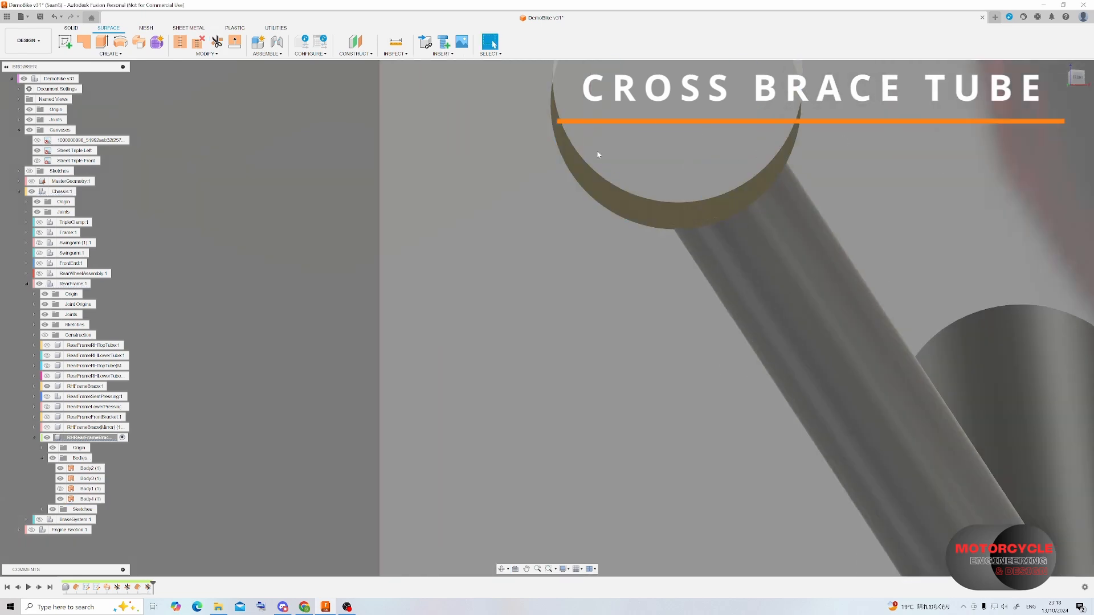
pyautogui.scroll(-8, 561, 193)
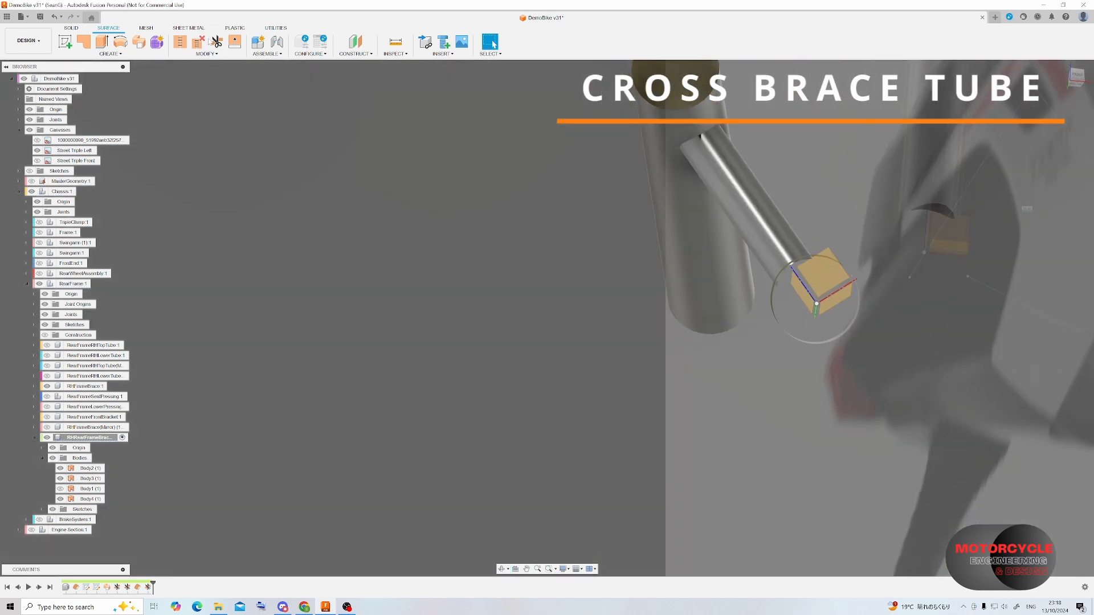
# - Trim the inner brace surface's lower end using the lower tube's offset surface as the trim tool
pyautogui.press('t')
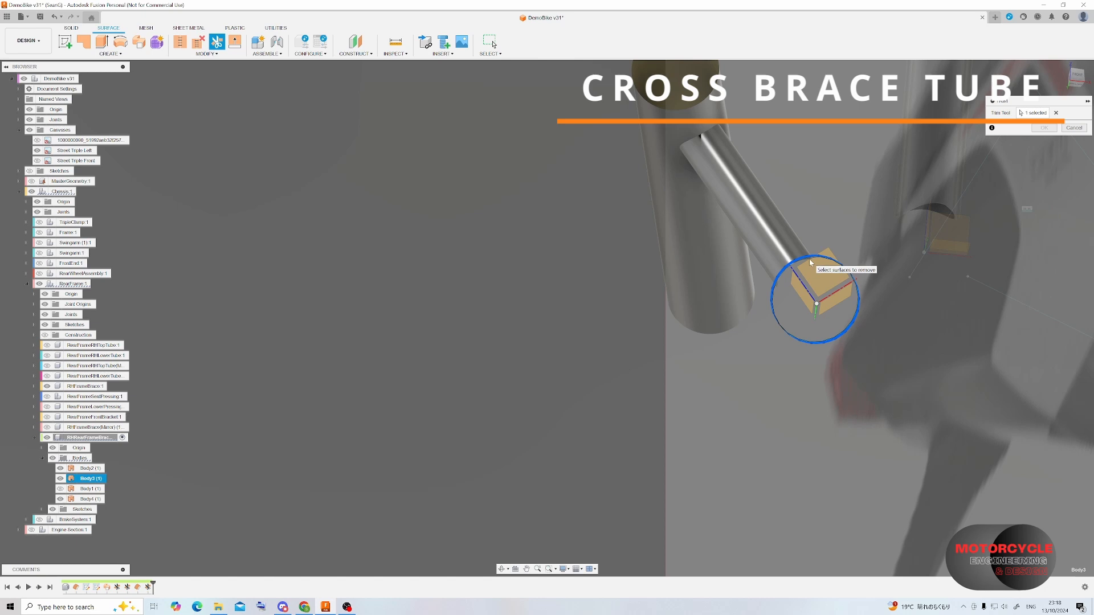
pyautogui.scroll(5, 810, 262)
pyautogui.click(810, 261)
pyautogui.click(1044, 128)
pyautogui.scroll(-6, 700, 213)
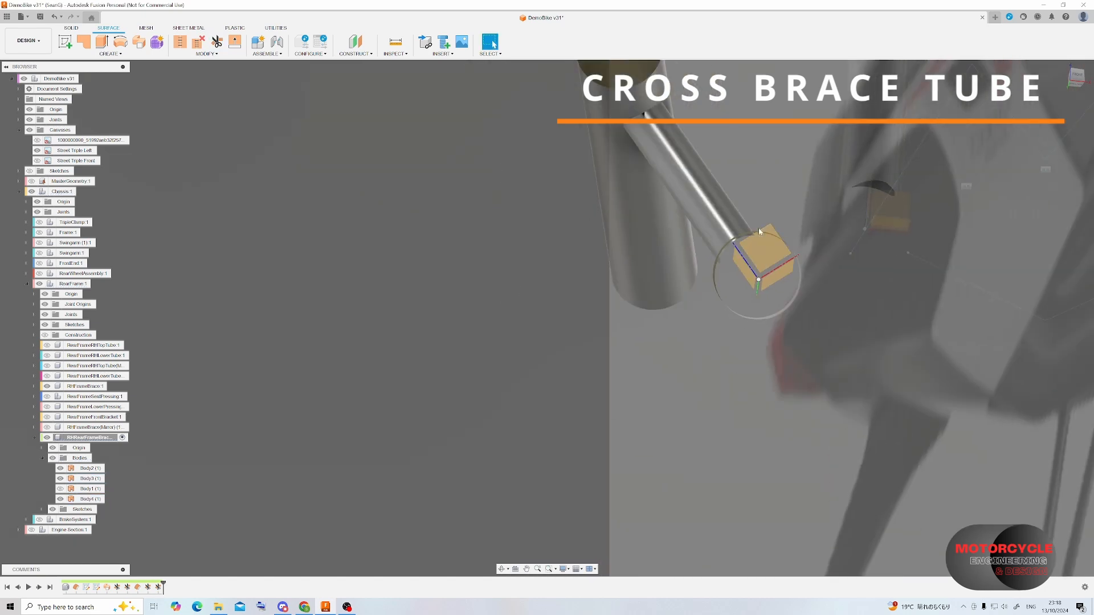
pyautogui.click(217, 42)
pyautogui.click(720, 254)
pyautogui.click(723, 232)
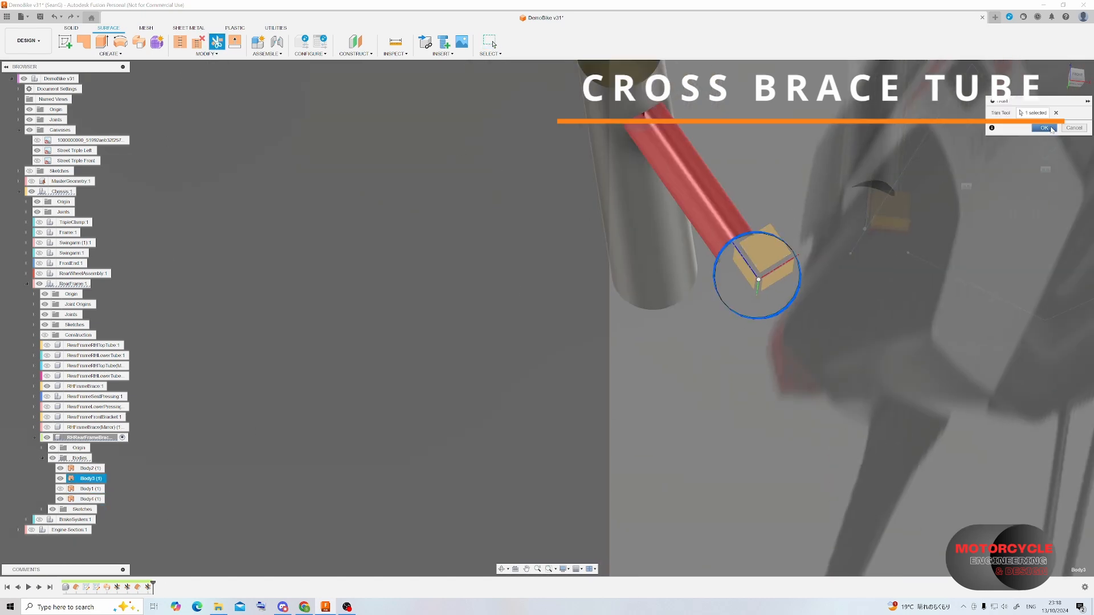
pyautogui.click(1044, 129)
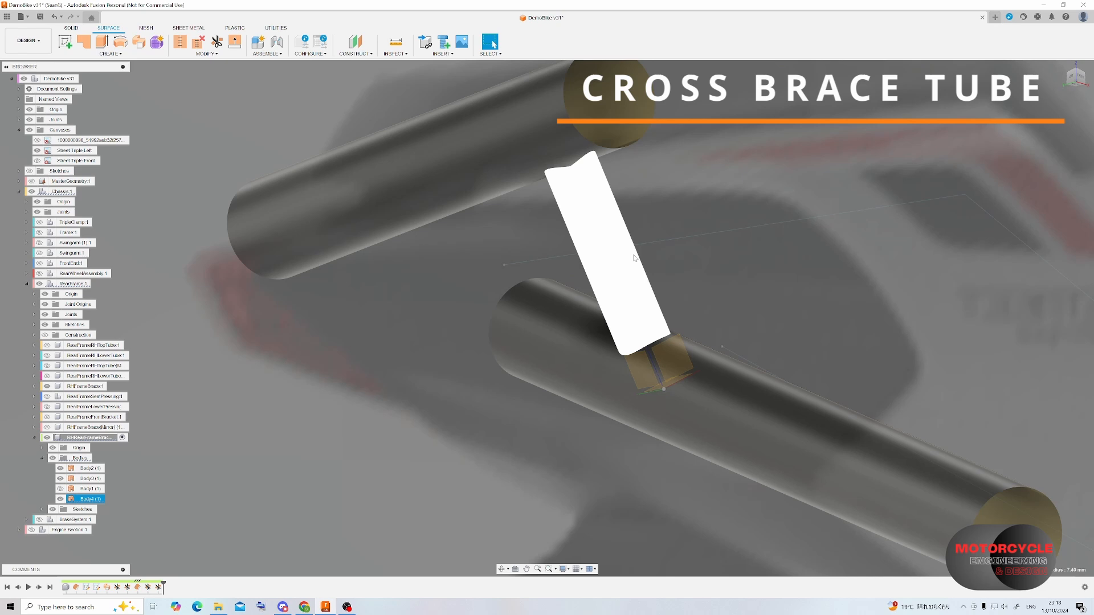
# - Thicken the trimmed brace surface by -1.6 mm on one side as a new body and hide the two tube offset surfaces
pyautogui.click(90, 499)
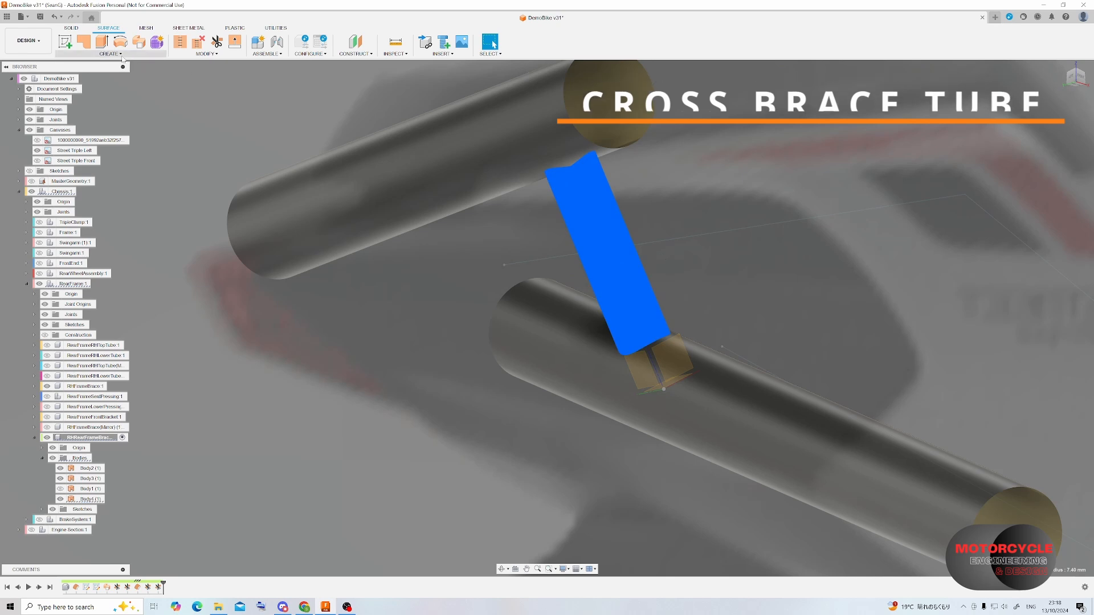
pyautogui.click(109, 54)
pyautogui.click(73, 176)
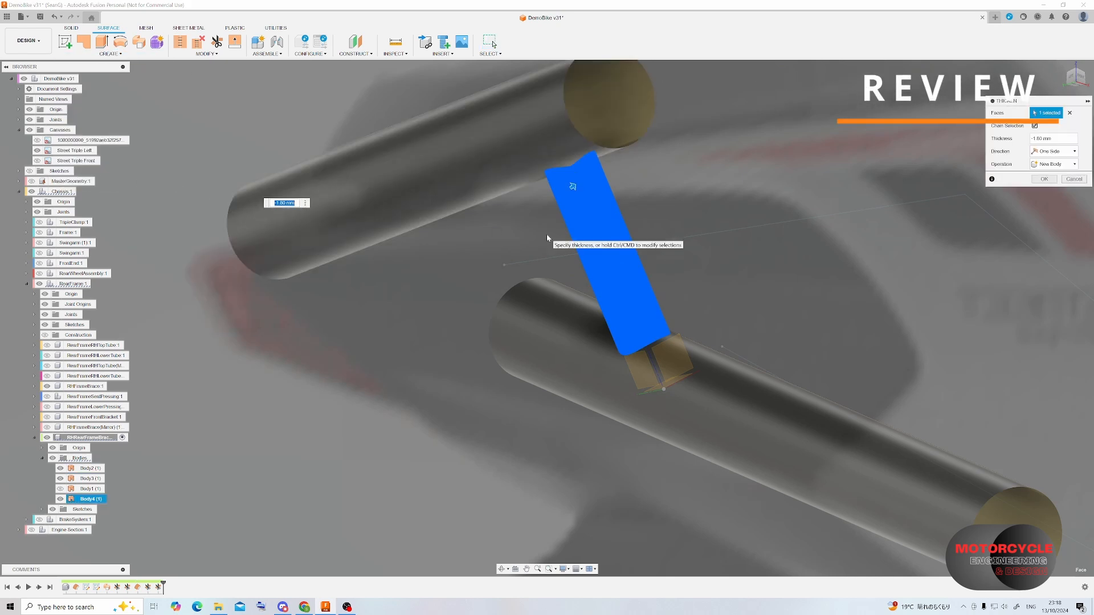
pyautogui.press('Return')
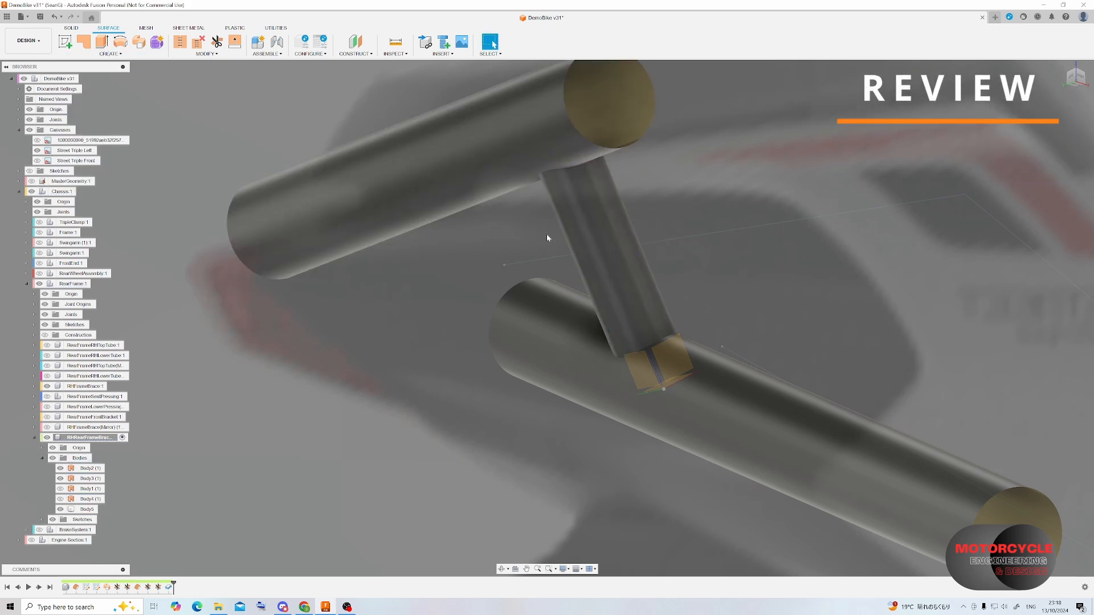
pyautogui.click(60, 468)
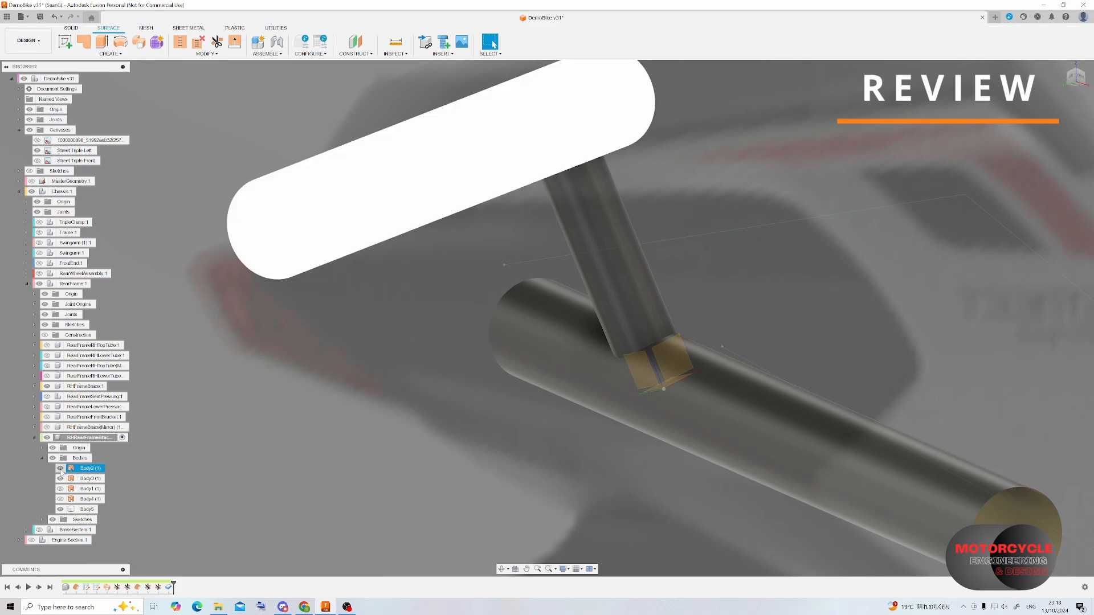
pyautogui.click(60, 478)
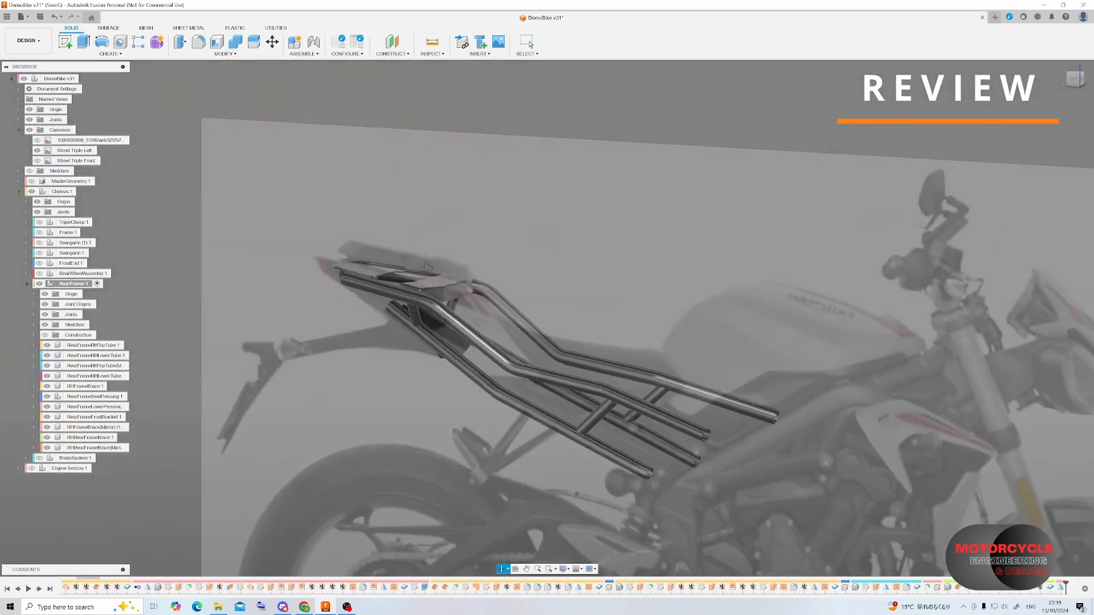
# - Examine the rear frame from several angles, checking the brace tube joints, seat pressing and lower pressing
pyautogui.keyDown('shift'); pyautogui.moveTo(427, 267); pyautogui.dragTo(455, 268, button='middle'); pyautogui.keyUp('shift')
pyautogui.scroll(10, 443, 303)
pyautogui.keyDown('shift'); pyautogui.moveTo(501, 309); pyautogui.dragTo(422, 319, button='middle'); pyautogui.keyUp('shift')
pyautogui.scroll(-4, 672, 281)
pyautogui.keyDown('shift'); pyautogui.moveTo(590, 281); pyautogui.dragTo(551, 321, button='middle'); pyautogui.keyUp('shift')
pyautogui.scroll(-4, 551, 321)
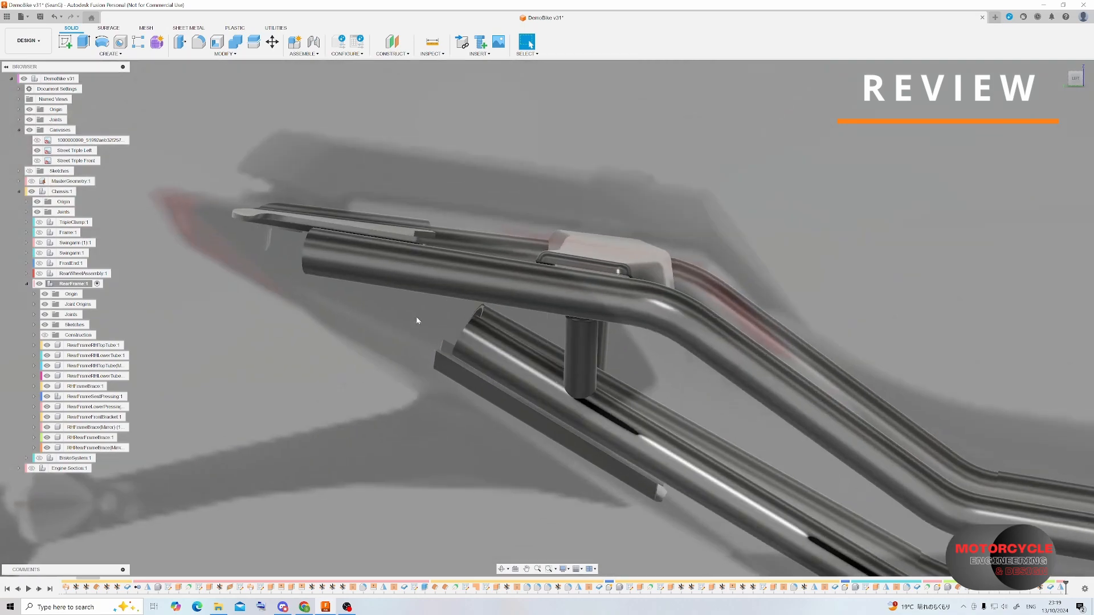
pyautogui.keyDown('shift'); pyautogui.moveTo(415, 320); pyautogui.dragTo(435, 358, button='middle'); pyautogui.keyUp('shift')
pyautogui.scroll(-1, 581, 330)
pyautogui.moveTo(605, 340); pyautogui.dragTo(393, 181, button='middle')
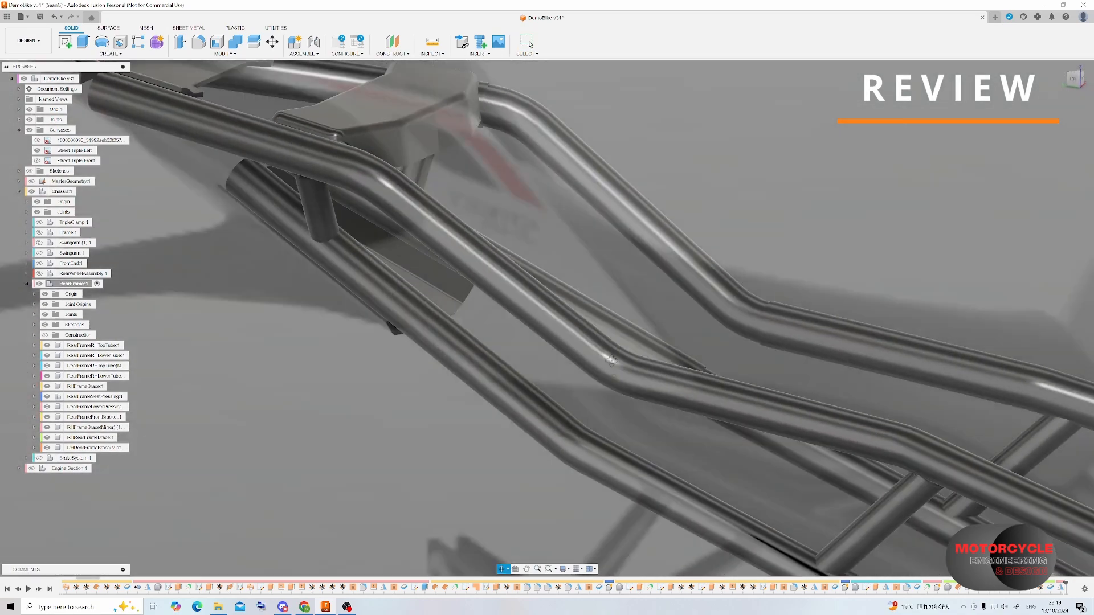
pyautogui.keyDown('shift'); pyautogui.moveTo(289, 187); pyautogui.dragTo(436, 199, button='middle'); pyautogui.keyUp('shift')
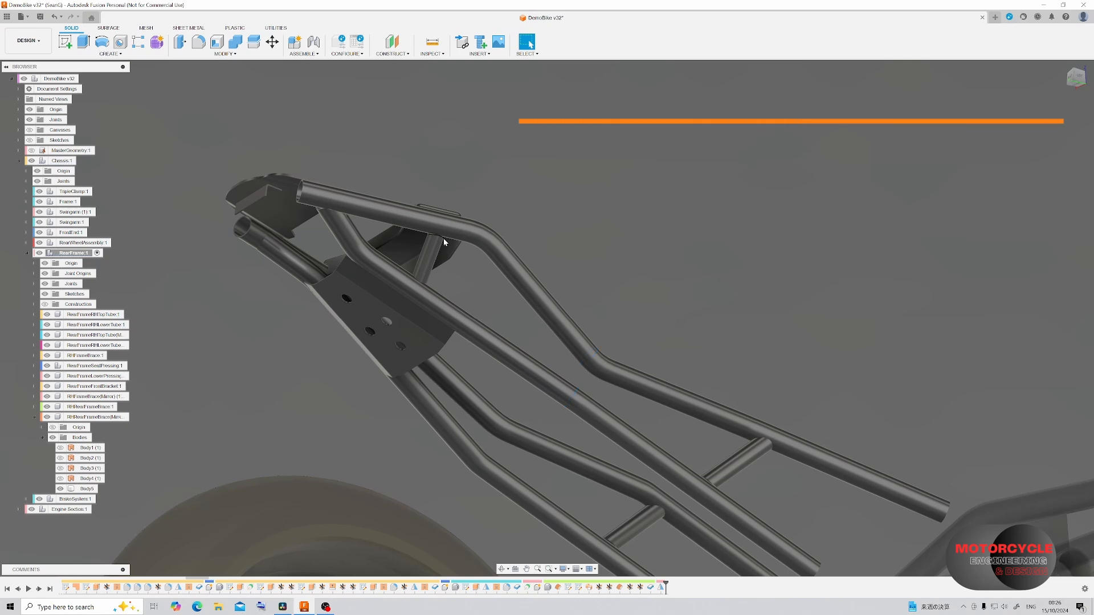
# - Inspect the frame's open rear tube ends, bracket plate and cross braces, and the rear frame's fit with the whole motorcycle
pyautogui.keyDown('shift'); pyautogui.moveTo(343, 235); pyautogui.dragTo(391, 239, button='middle'); pyautogui.keyUp('shift')
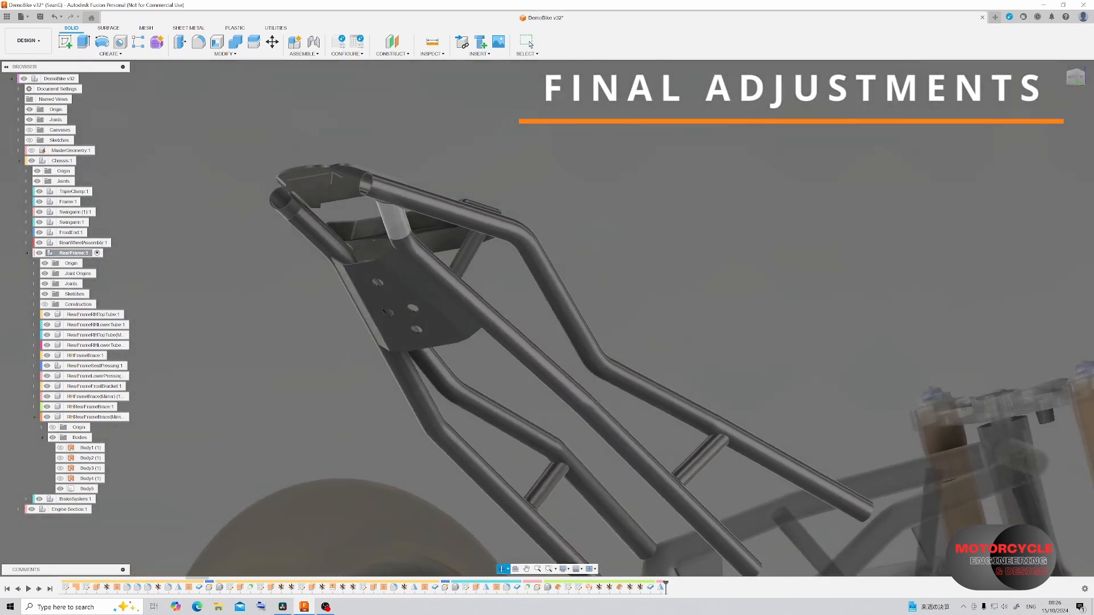
pyautogui.scroll(3, 399, 219)
pyautogui.keyDown('shift'); pyautogui.moveTo(410, 195); pyautogui.dragTo(475, 209, button='middle'); pyautogui.keyUp('shift')
pyautogui.scroll(-3, 457, 223)
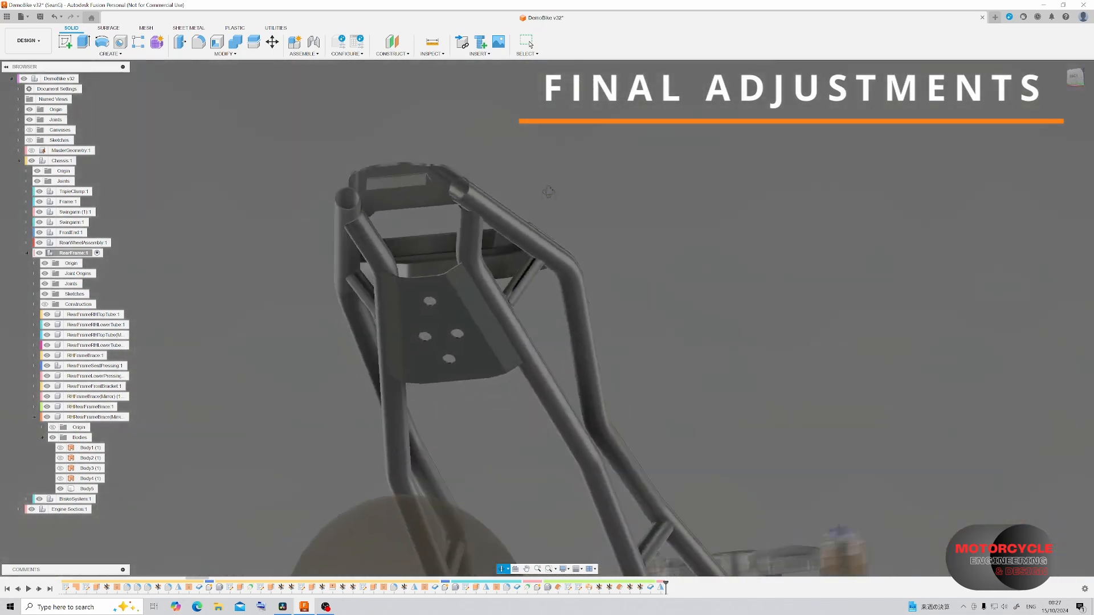
pyautogui.keyDown('shift'); pyautogui.moveTo(572, 192); pyautogui.dragTo(737, 221, button='middle'); pyautogui.keyUp('shift')
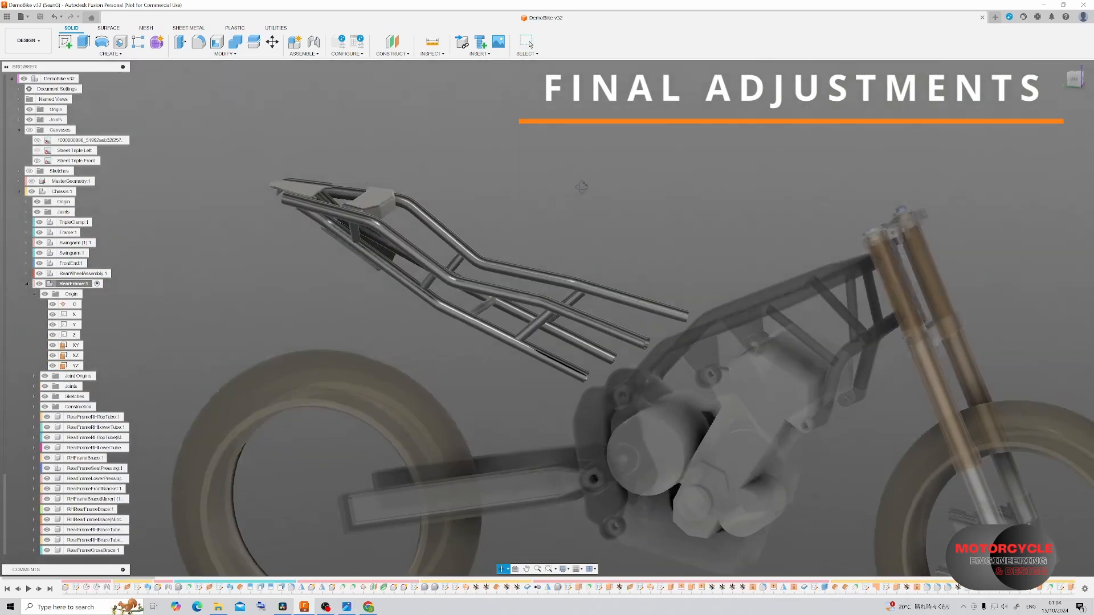
pyautogui.keyDown('shift'); pyautogui.moveTo(576, 188); pyautogui.dragTo(552, 197, button='middle'); pyautogui.keyUp('shift')
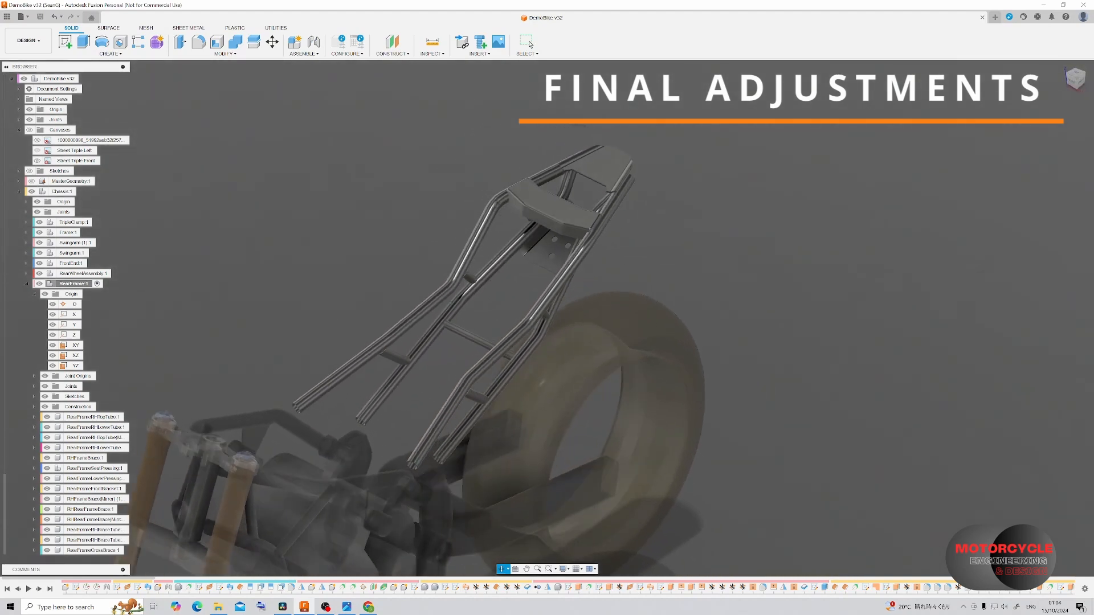
pyautogui.moveTo(552, 197)
pyautogui.keyDown('shift'); pyautogui.mouseDown(button='middle')
pyautogui.moveTo(639, 163)
pyautogui.moveTo(663, 183)
pyautogui.moveTo(588, 183)
pyautogui.moveTo(568, 200)
pyautogui.mouseUp(button='middle'); pyautogui.keyUp('shift')
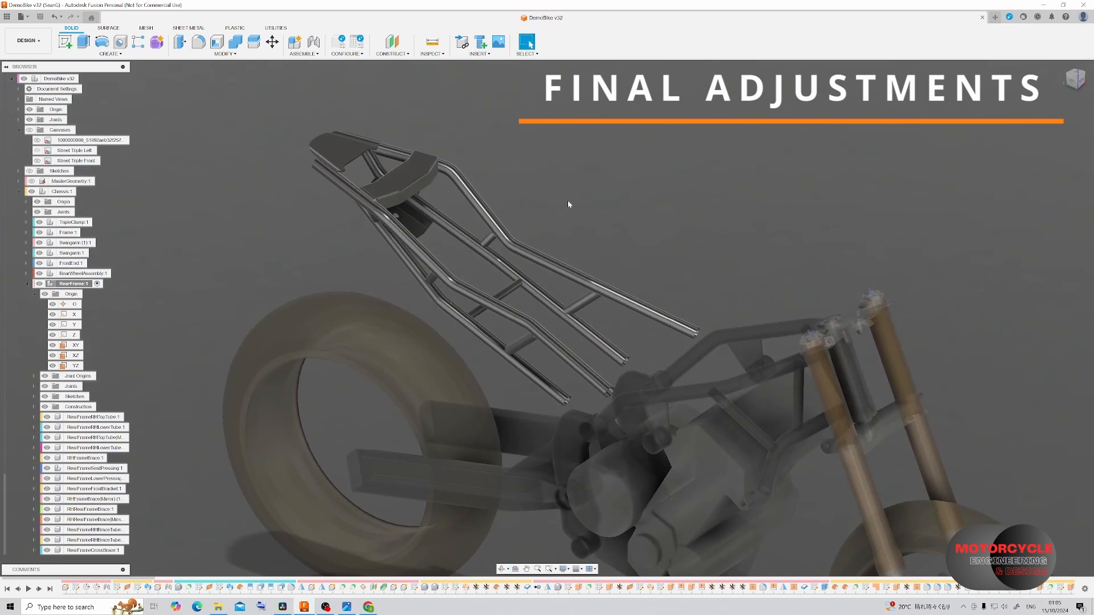